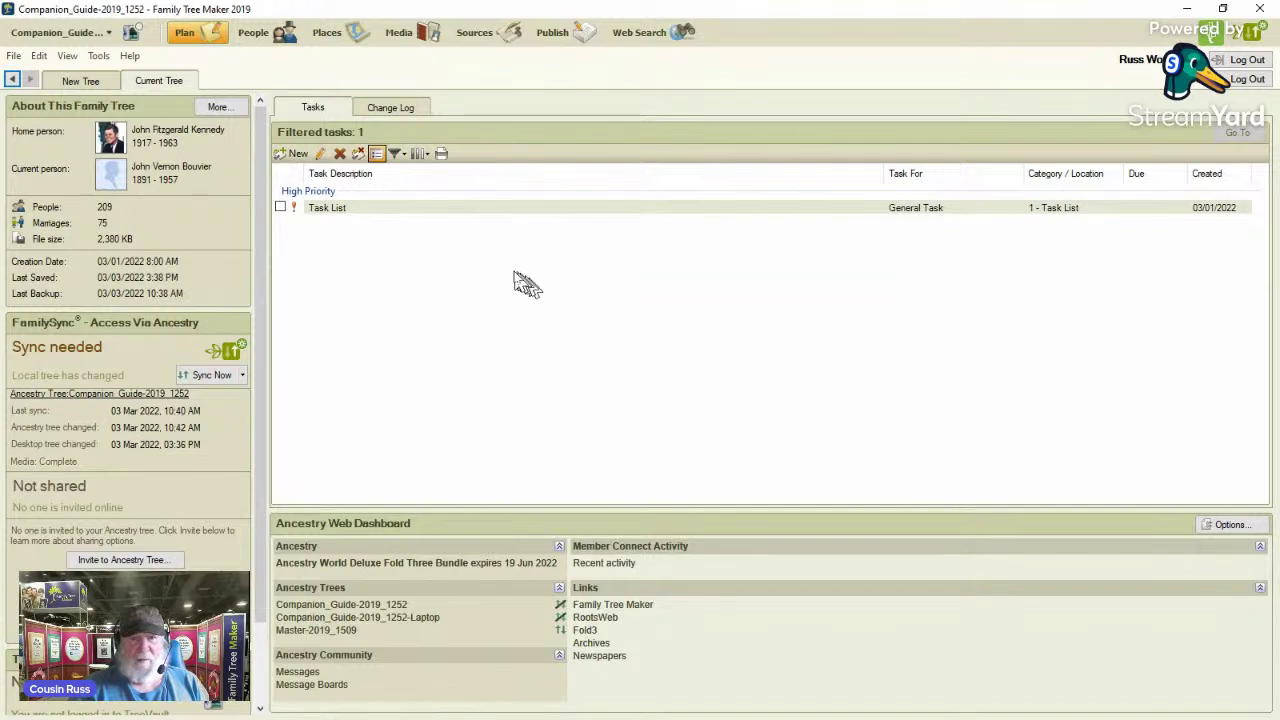
Filter the people index with the saved "1950 Preparation" filter
click(253, 33)
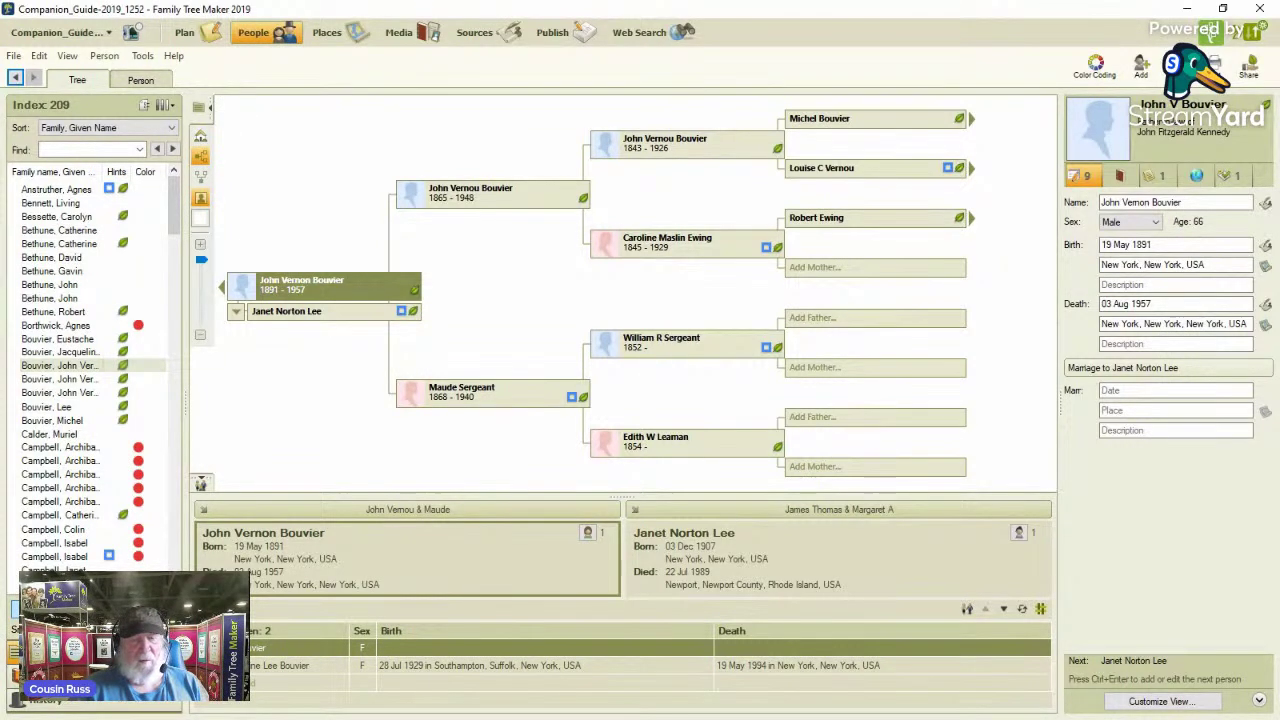
click(144, 104)
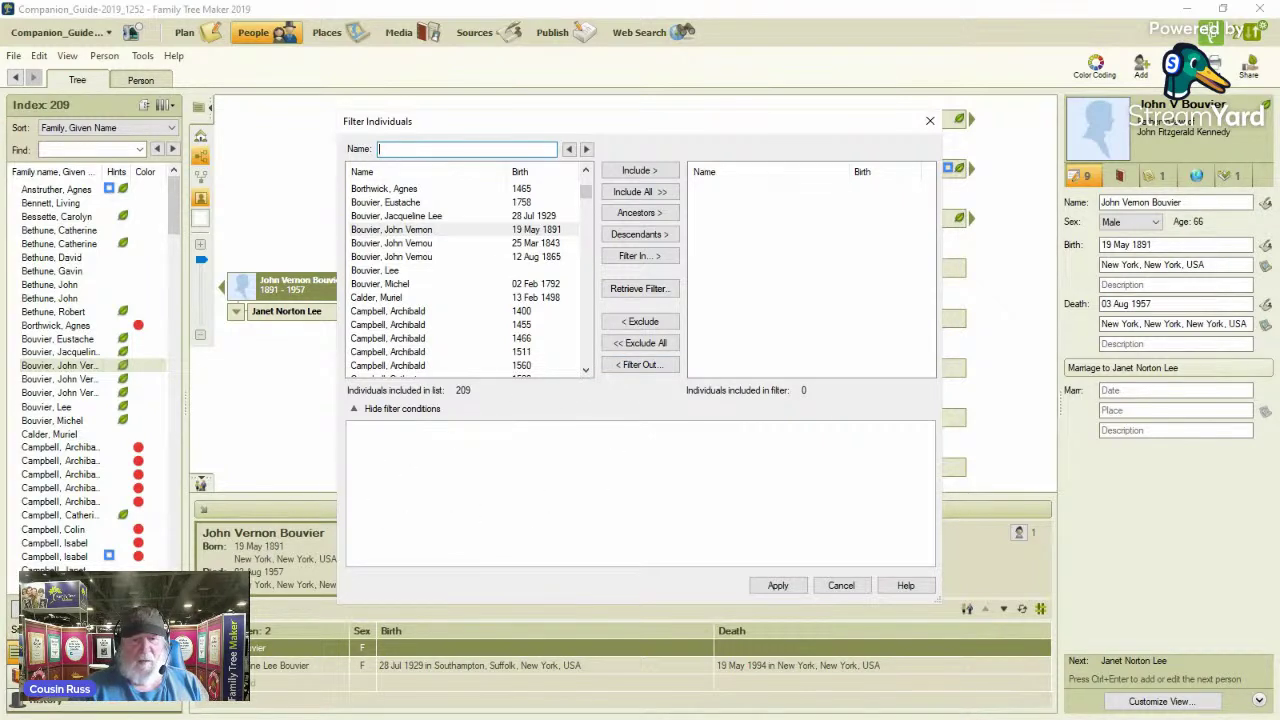
click(638, 289)
click(585, 294)
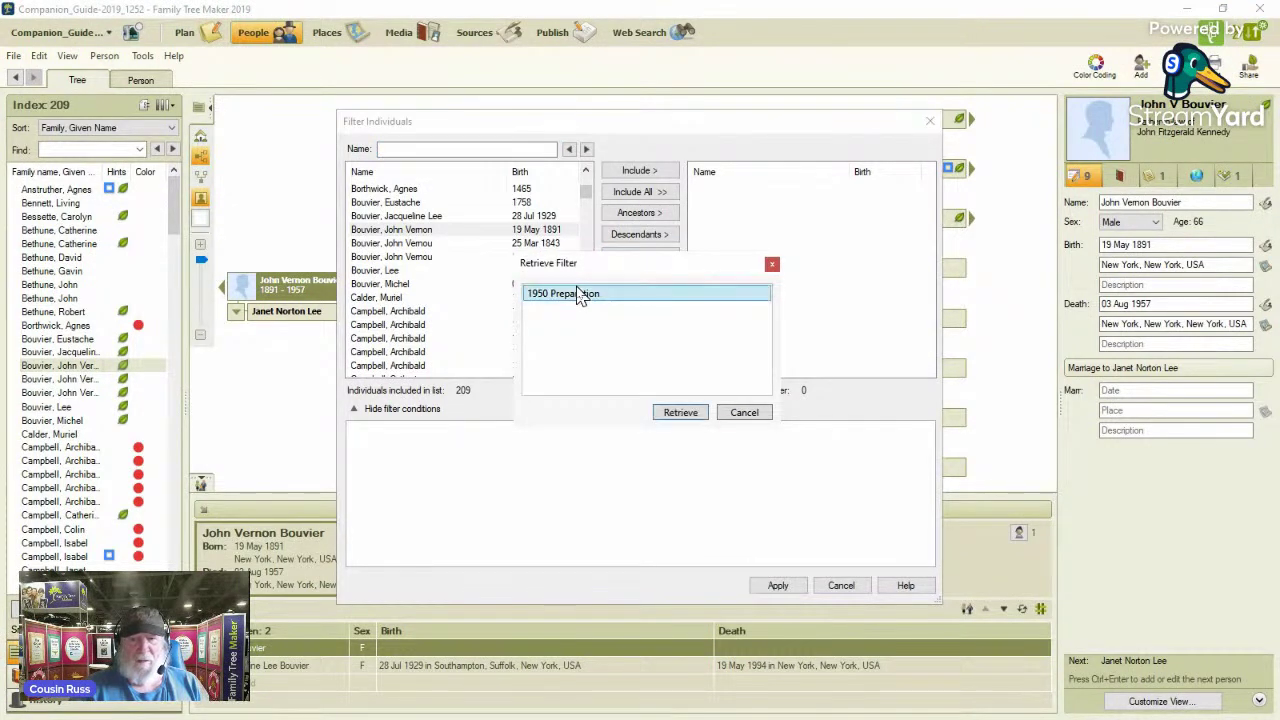
click(680, 413)
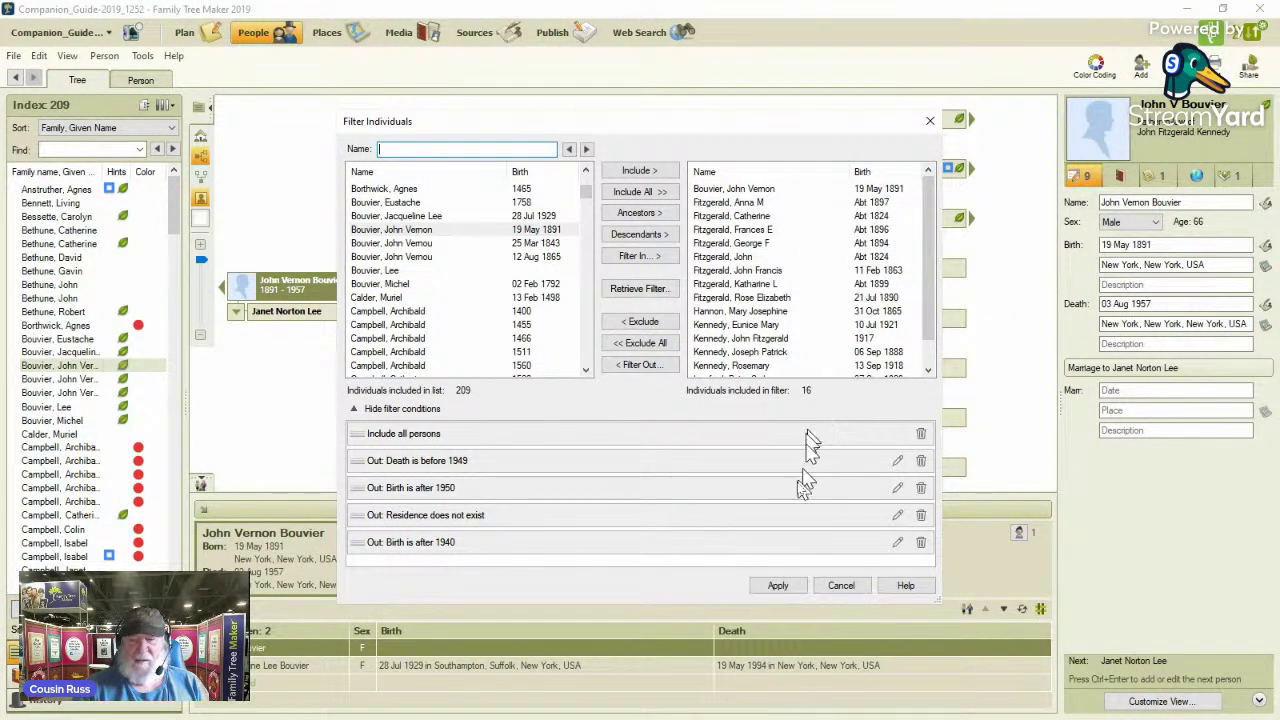
click(778, 586)
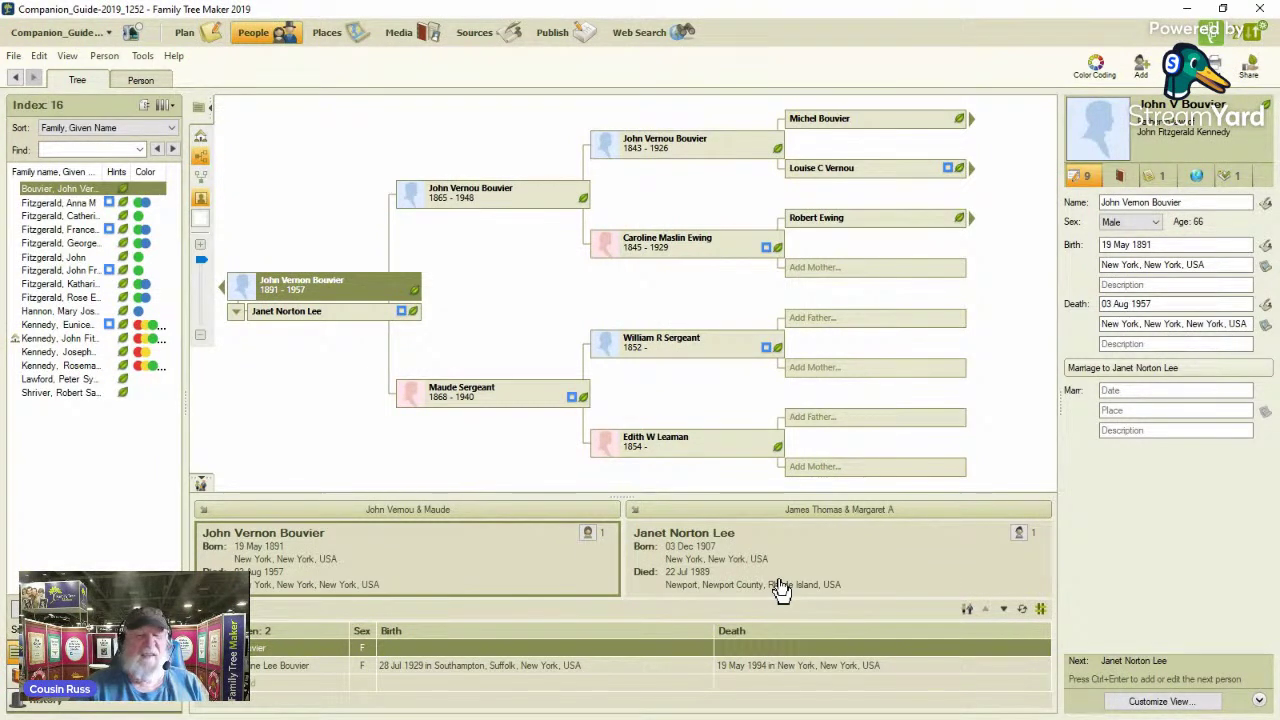
Show the current person's individual facts, select the Death fact, and bring up the person's Ancestry hints
click(149, 82)
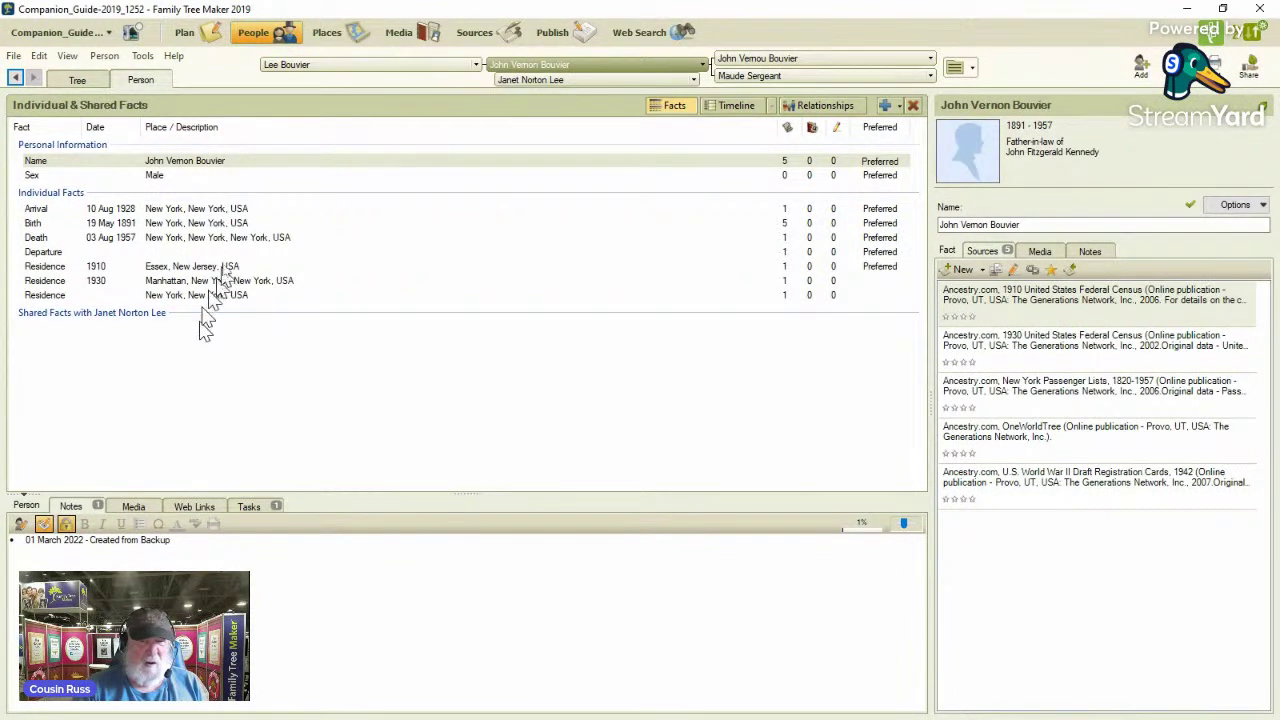
click(192, 241)
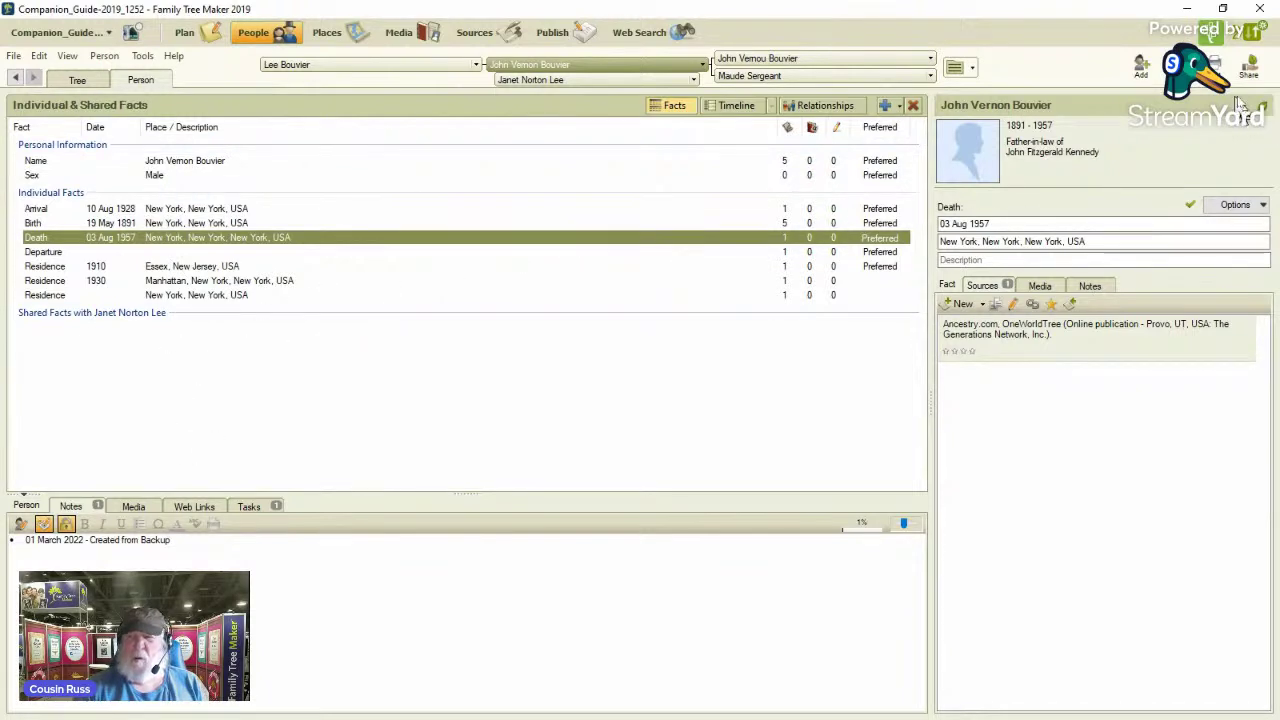
mouse_move(1266, 116)
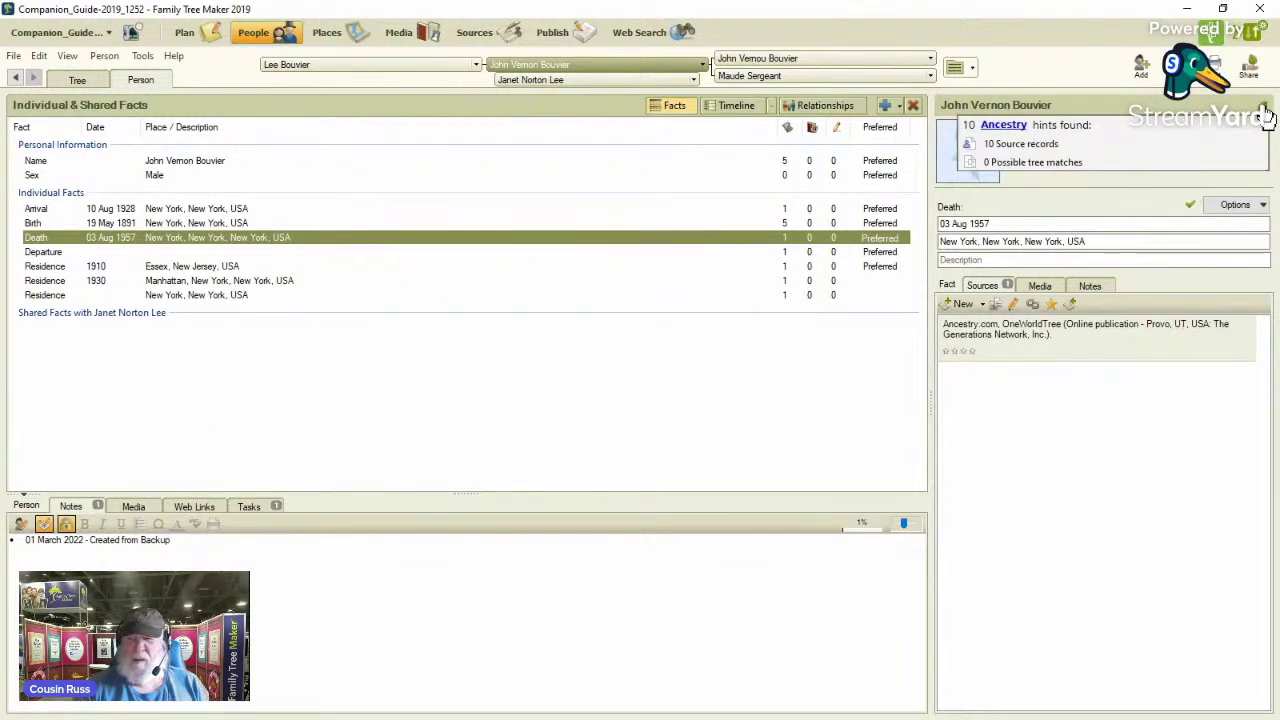
click(1266, 116)
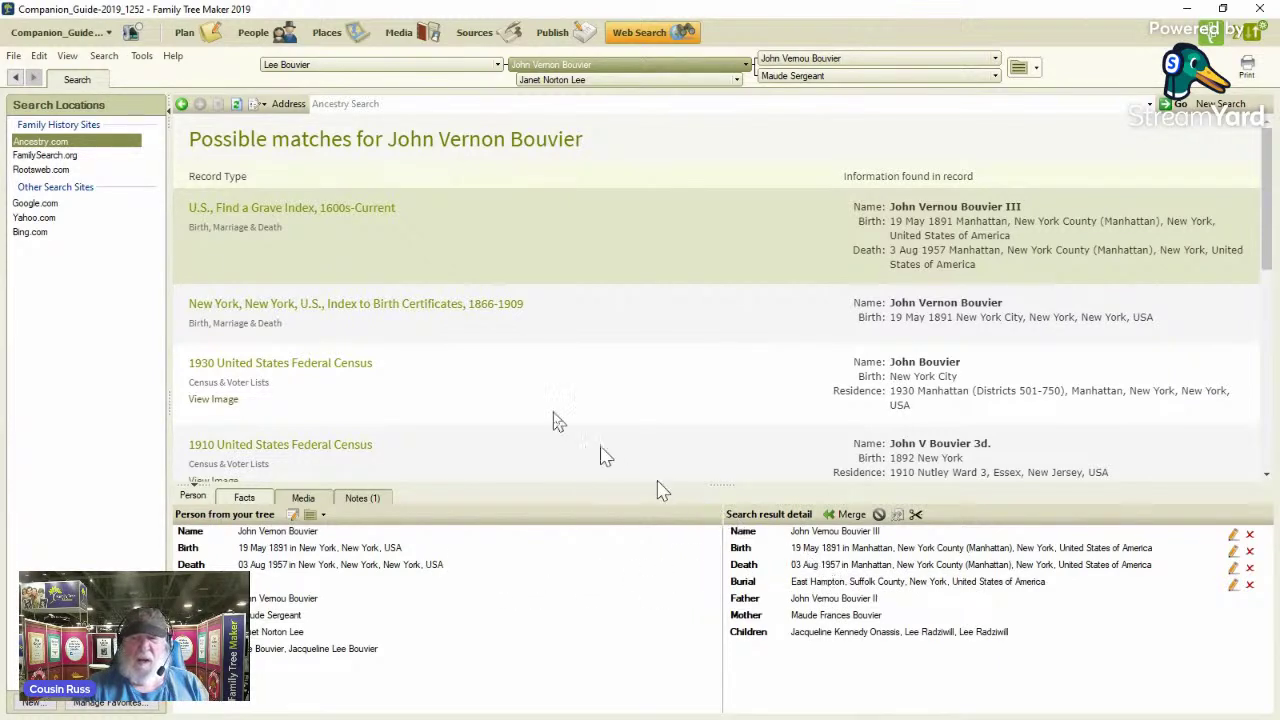
Open the "U.S., Find a Grave Index, 1600s-Current" match and review its record details
click(326, 208)
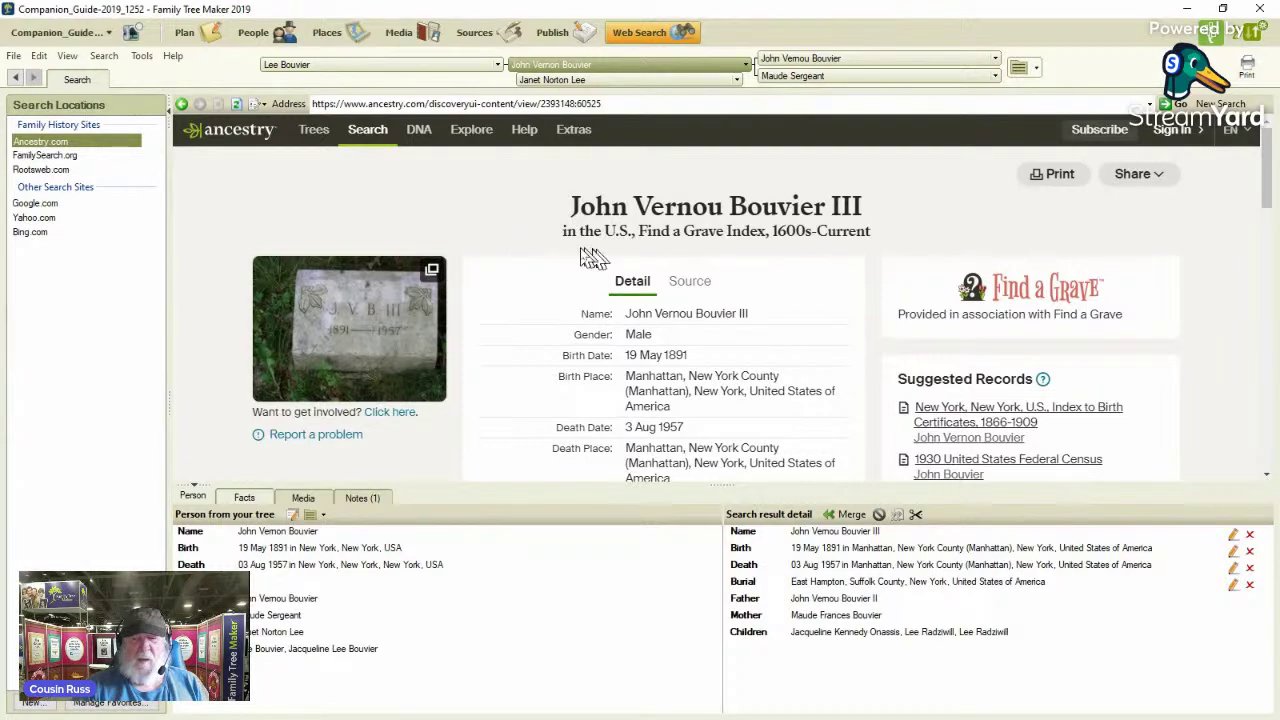
scroll(571, 280, down, 3)
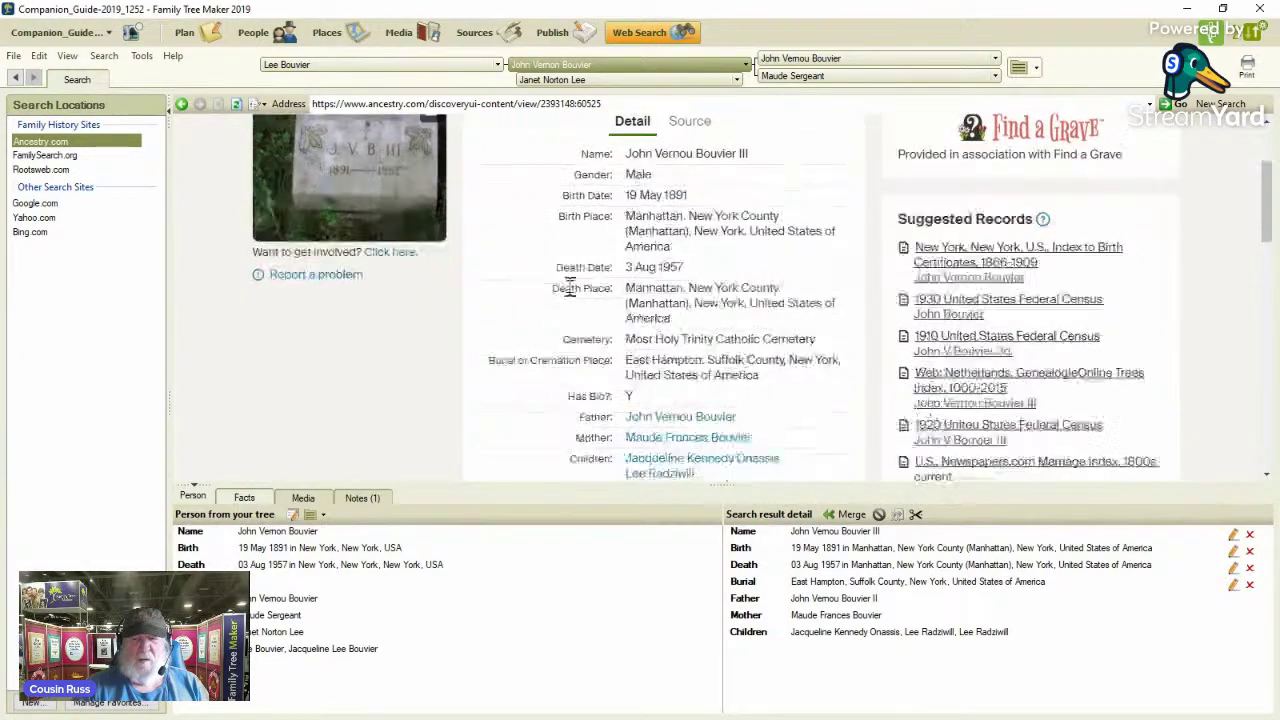
scroll(569, 287, up, 3)
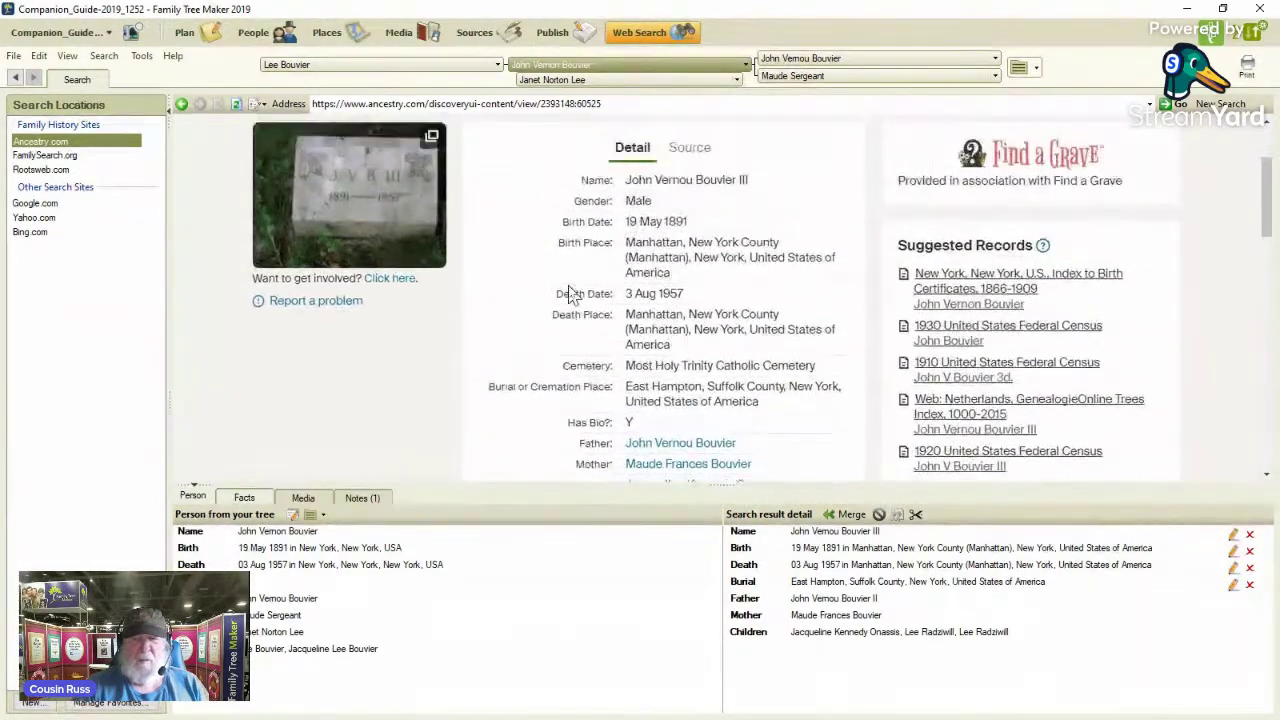
scroll(570, 294, up, 1)
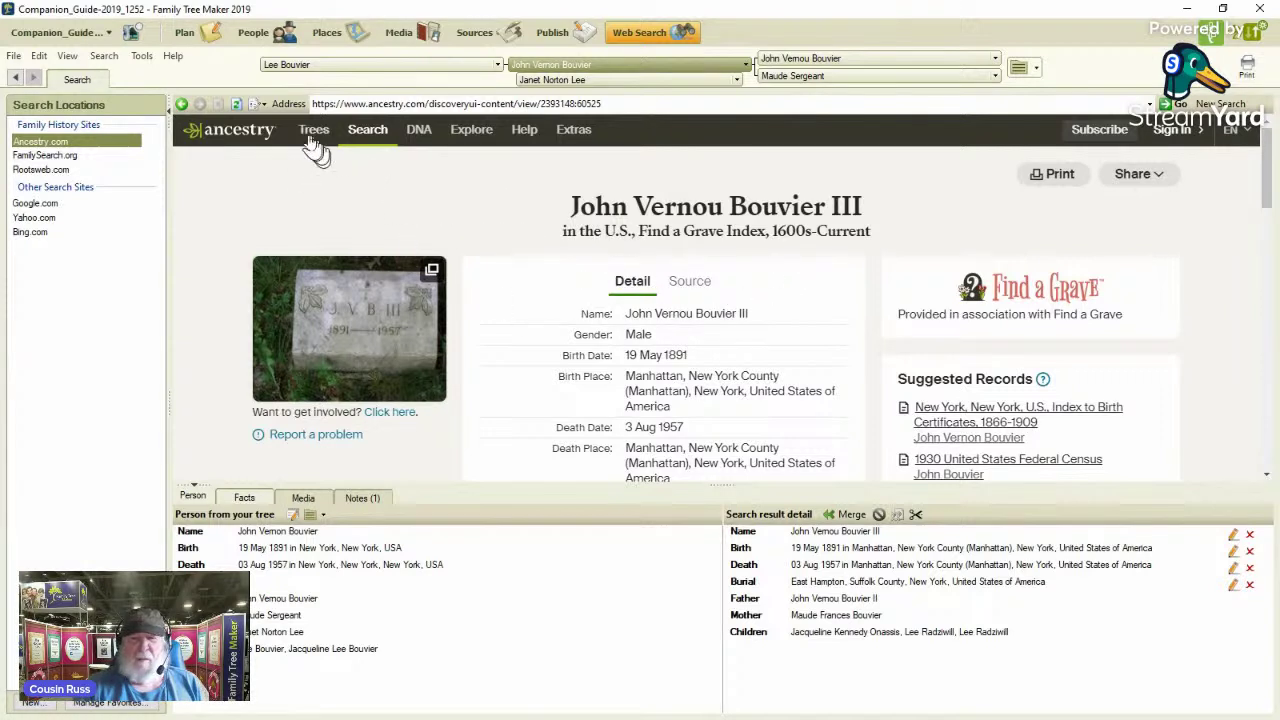
View the Find a Grave record in a separate browser window, reposition that window, and return to Family Tree Maker
click(267, 111)
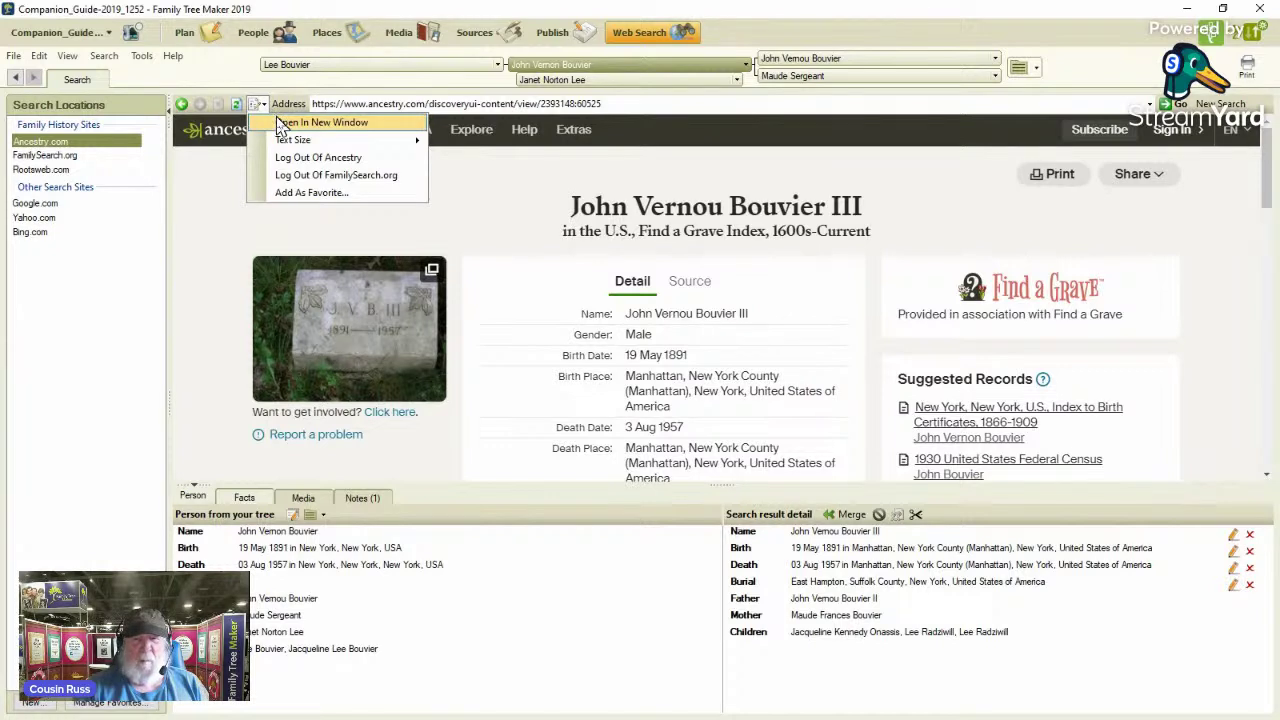
click(280, 124)
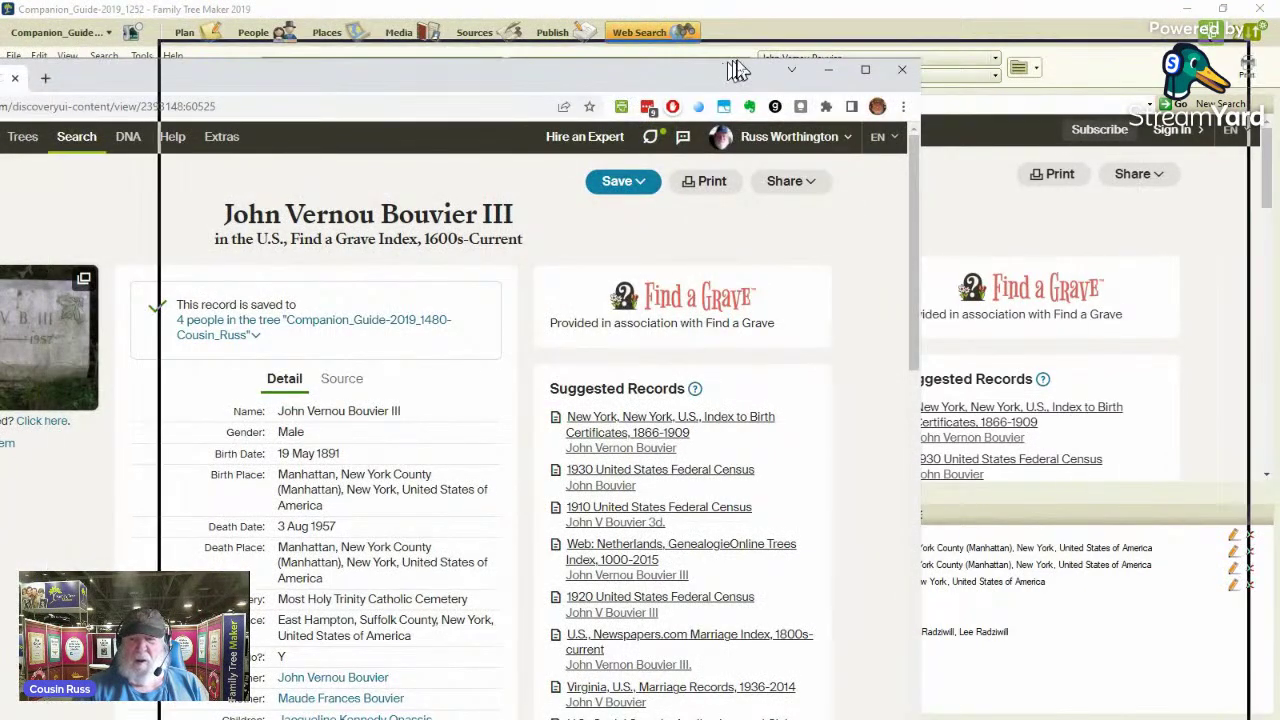
drag(560, 100, 763, 63)
drag(590, 70, 508, 41)
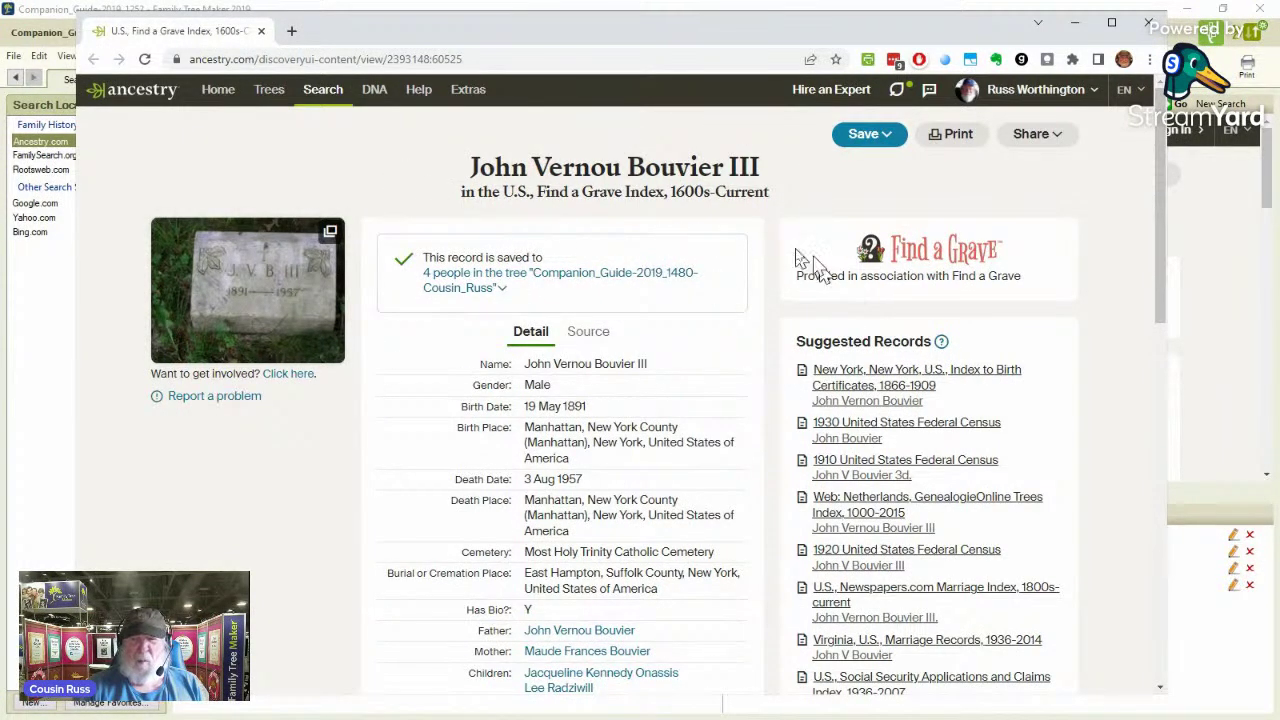
triple_click(806, 151)
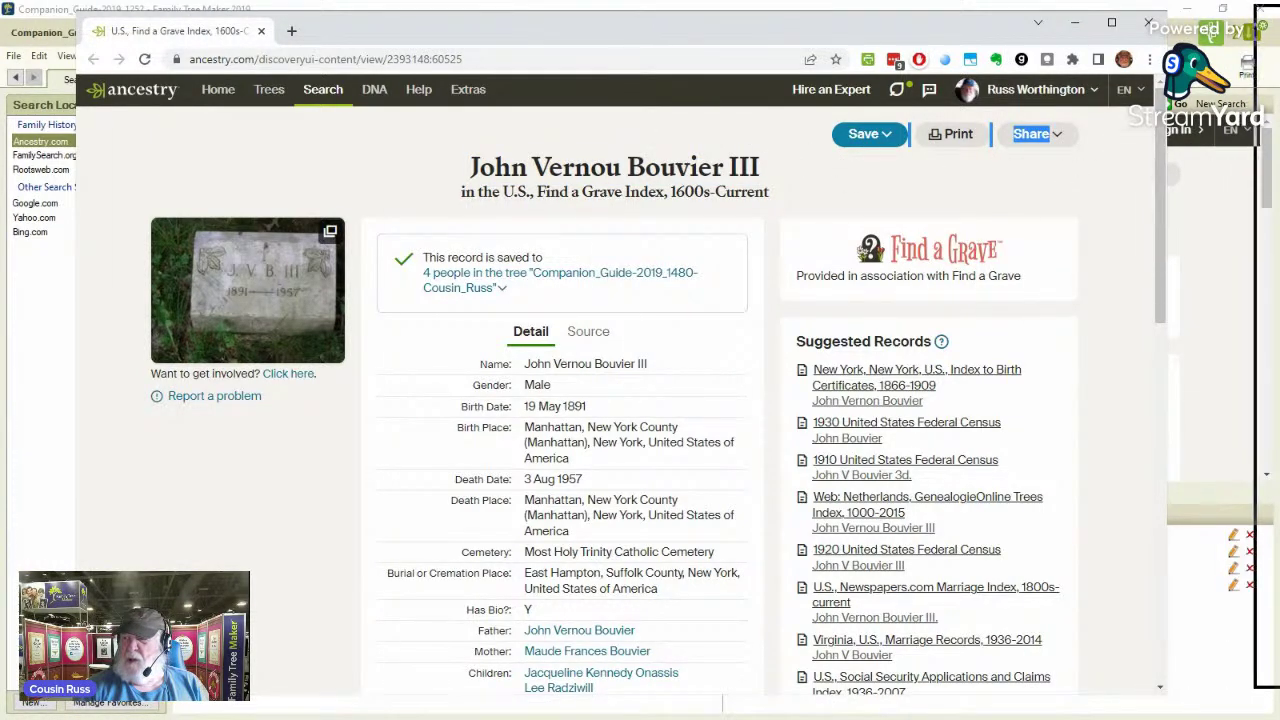
key(alt+Tab)
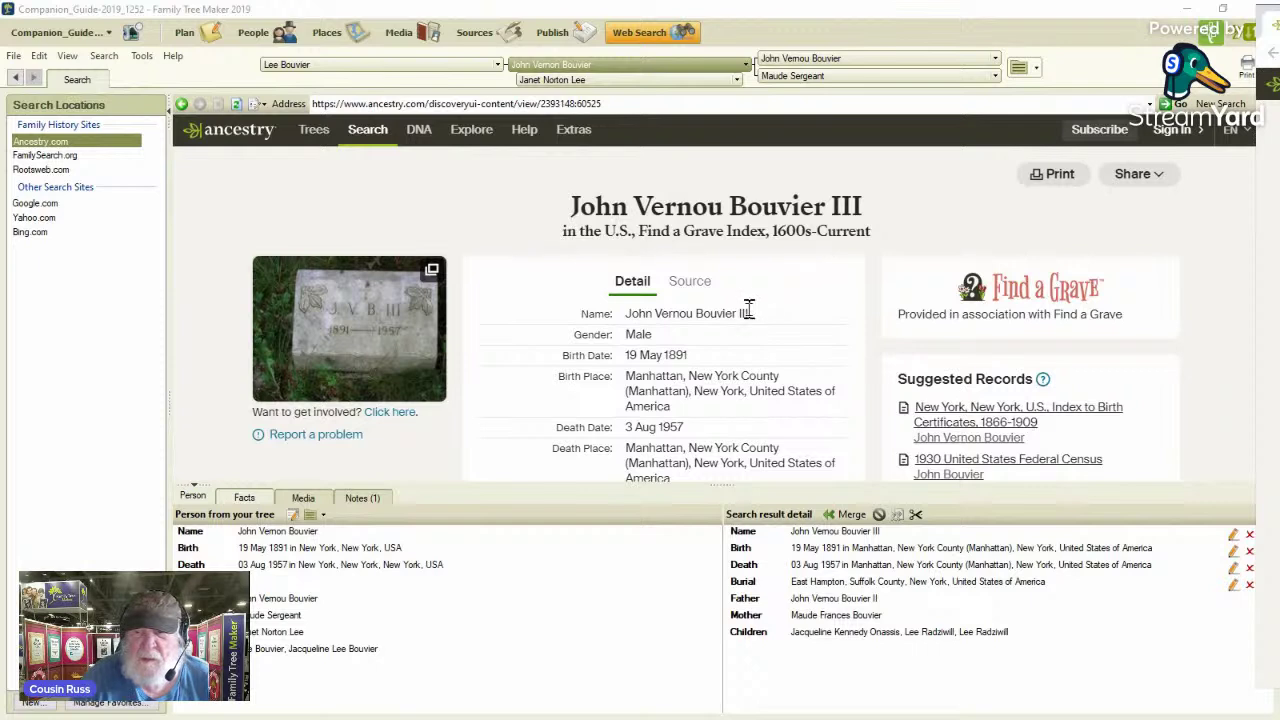
Show the Find a Grave record's source details and highlight the Source Information and Description text
click(690, 286)
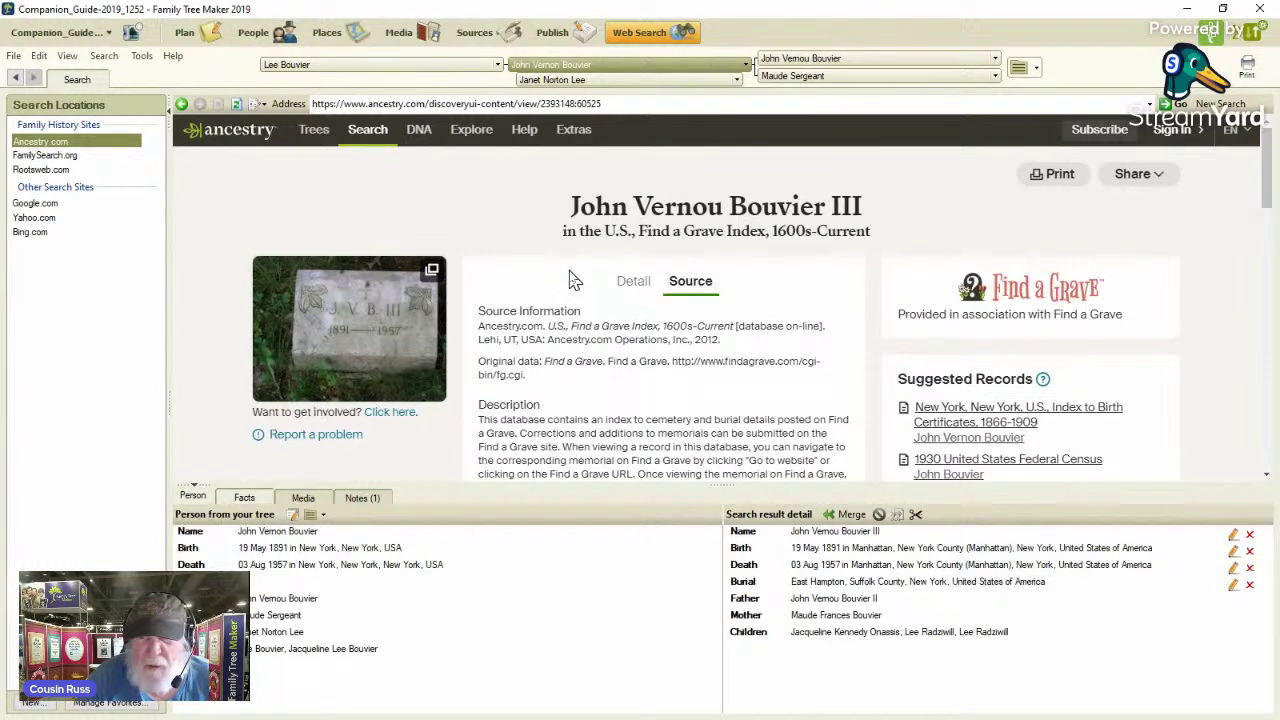
scroll(575, 280, down, 1)
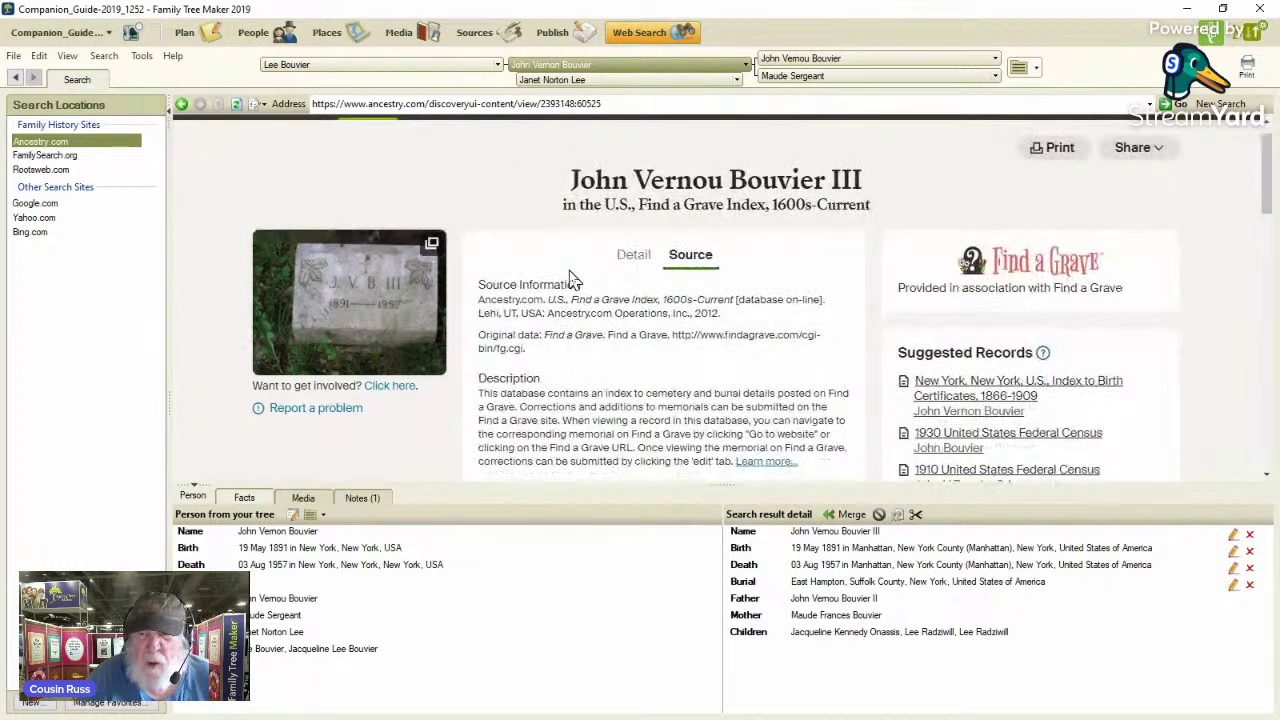
scroll(571, 272, up, 1)
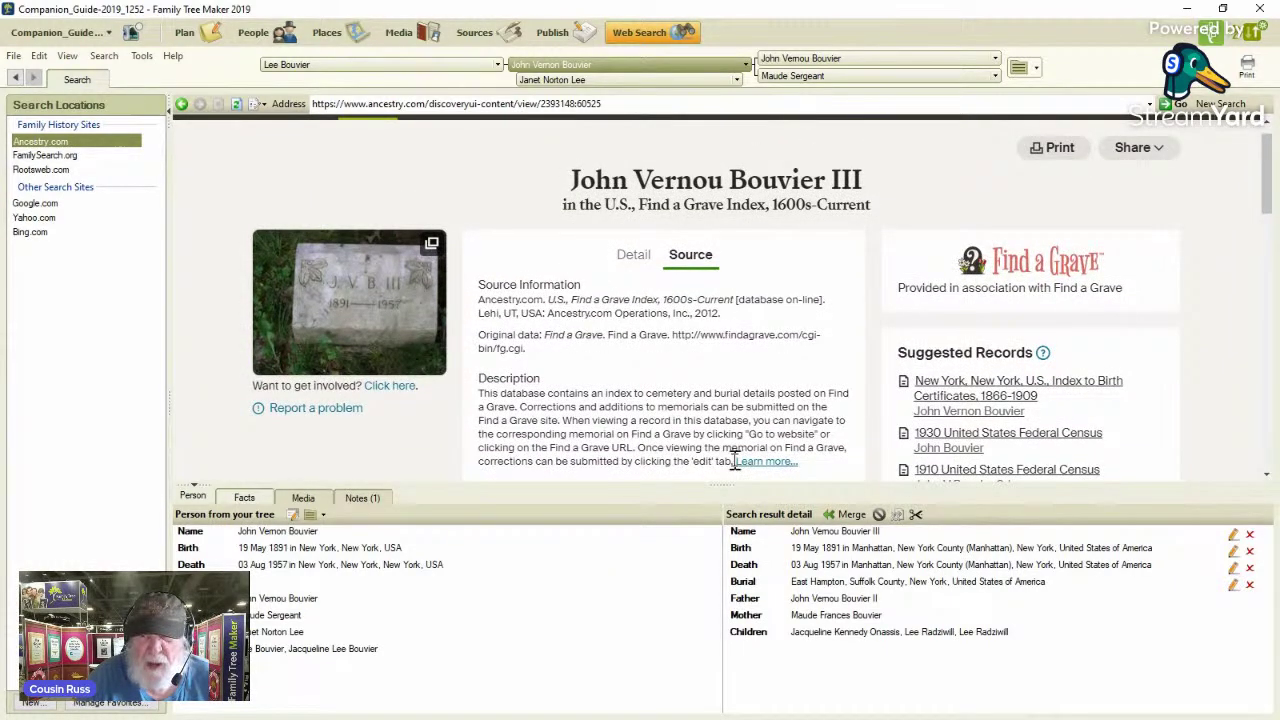
drag(735, 461, 468, 302)
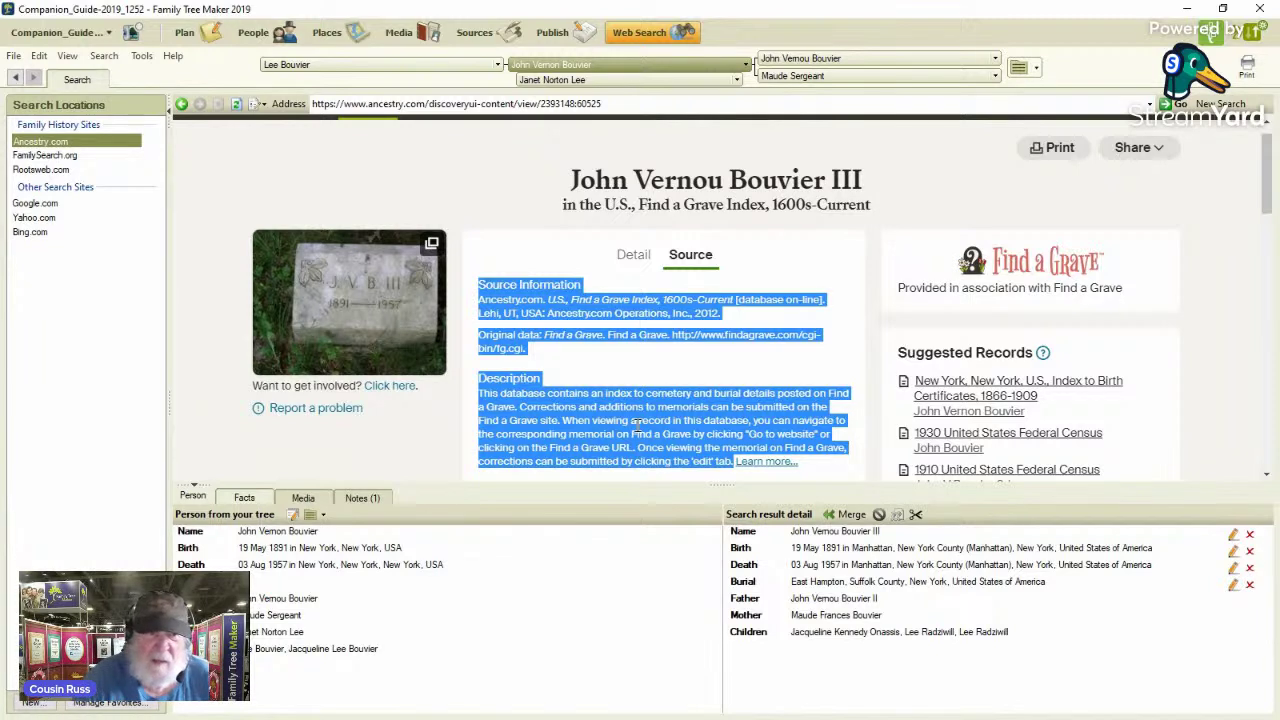
Start merging the Find a Grave record into the tree, keeping its name, birth and death facts as Alternate
click(851, 515)
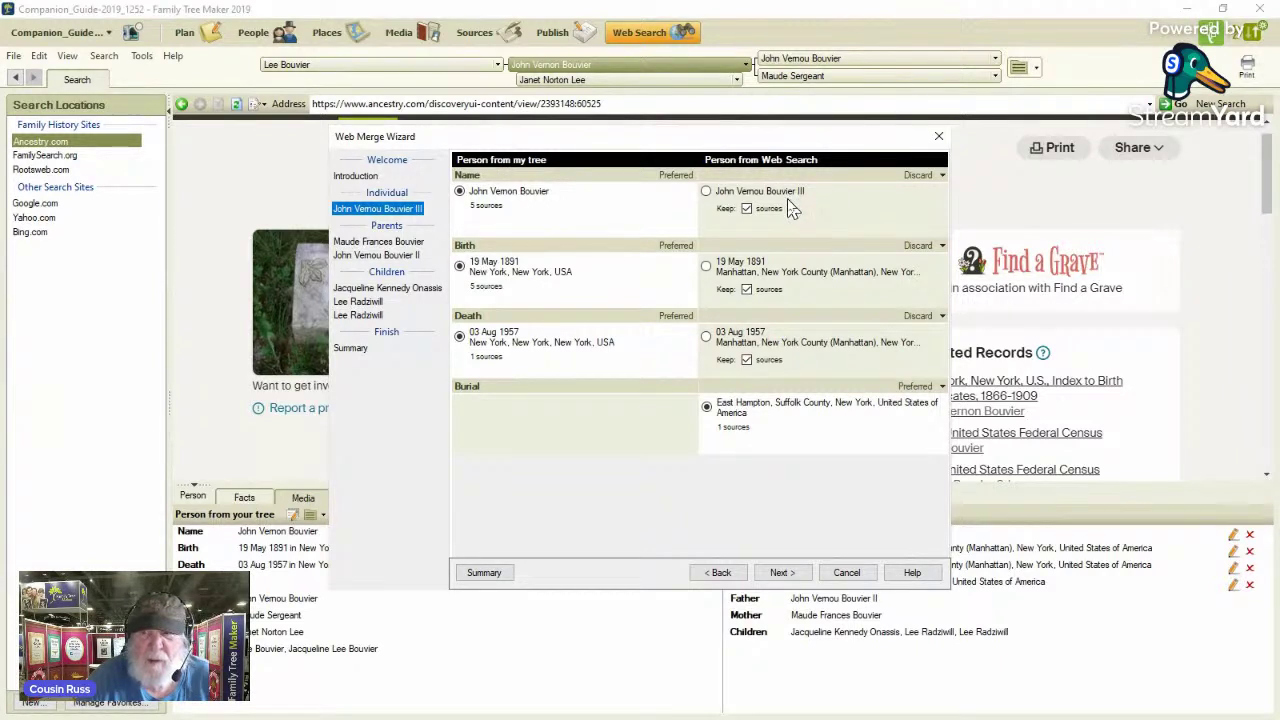
click(942, 177)
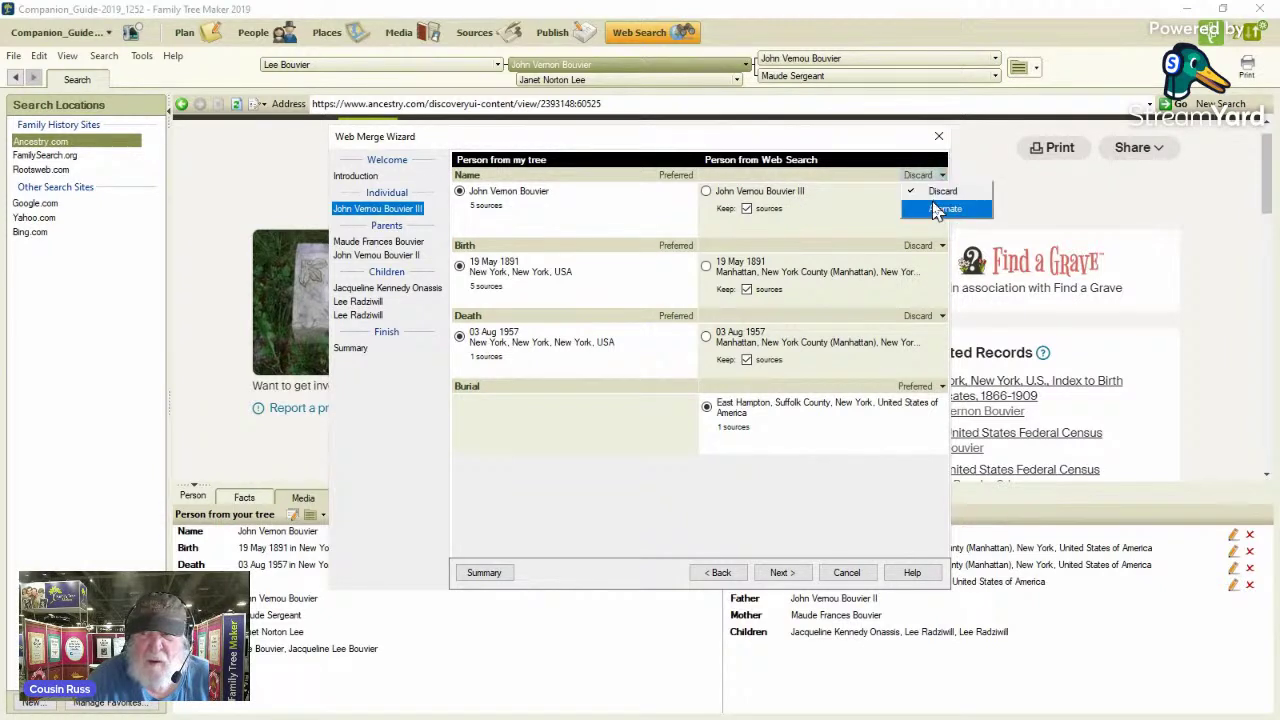
click(935, 208)
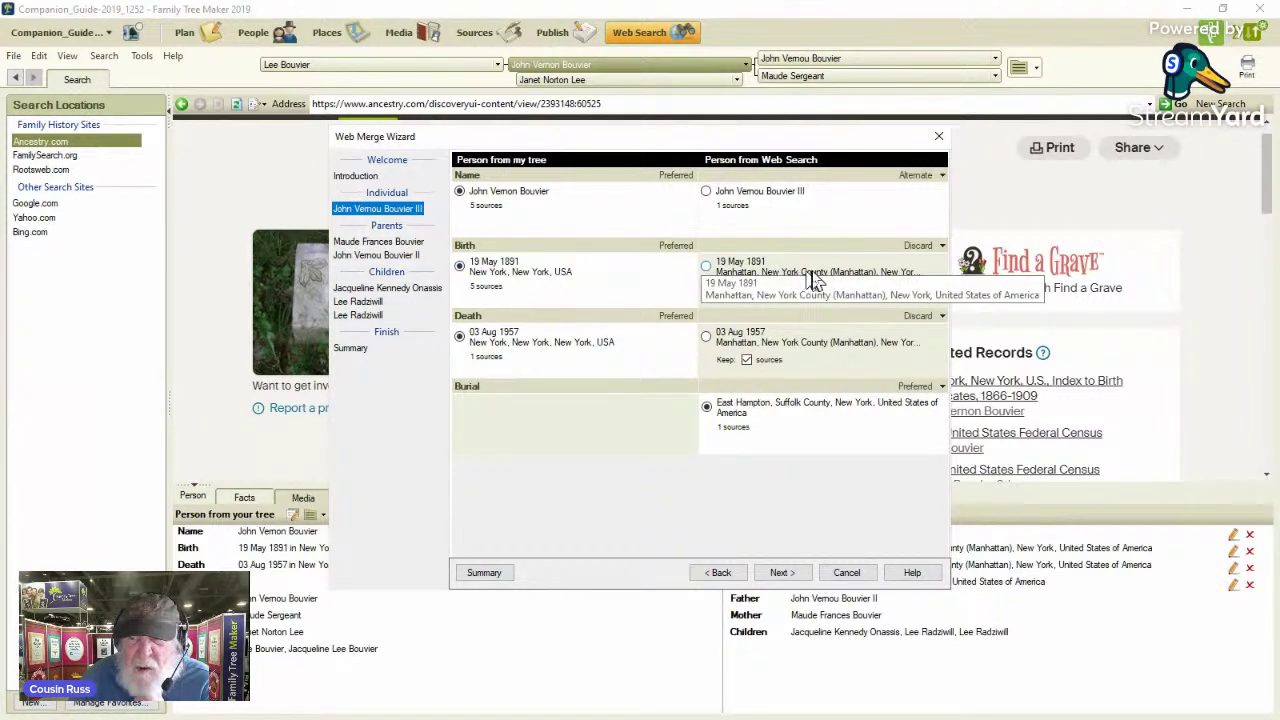
click(942, 248)
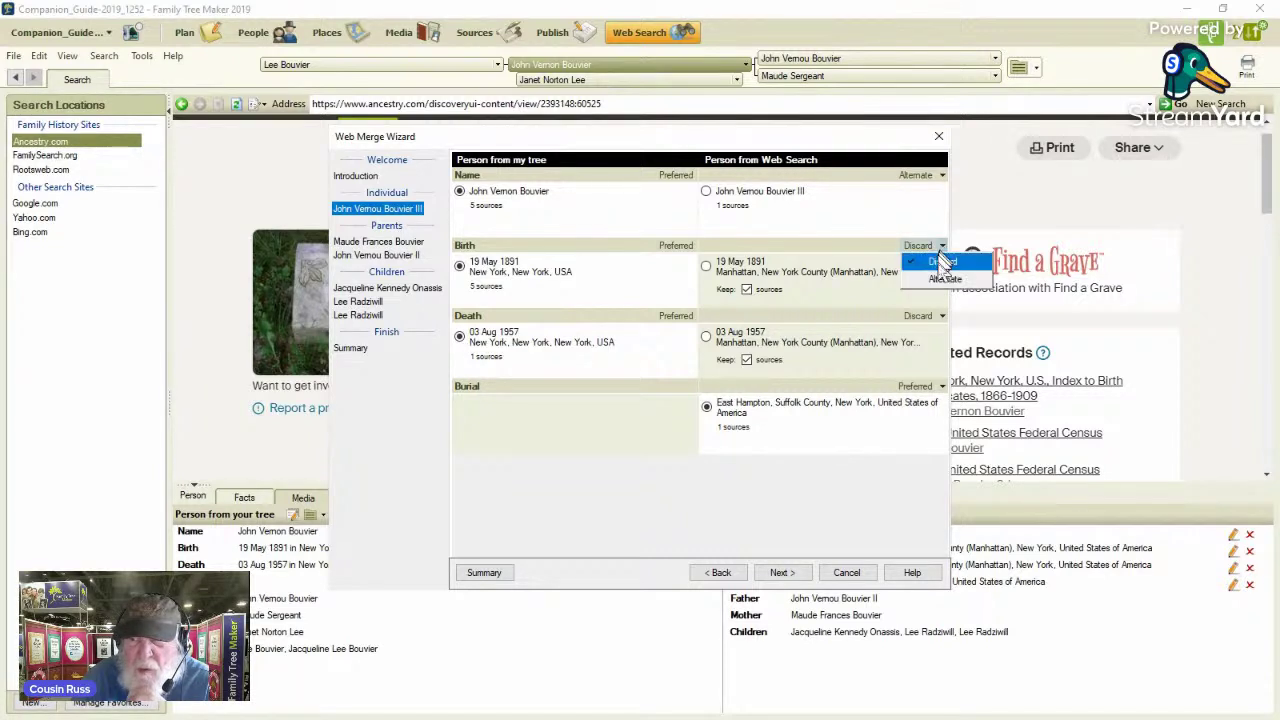
click(940, 281)
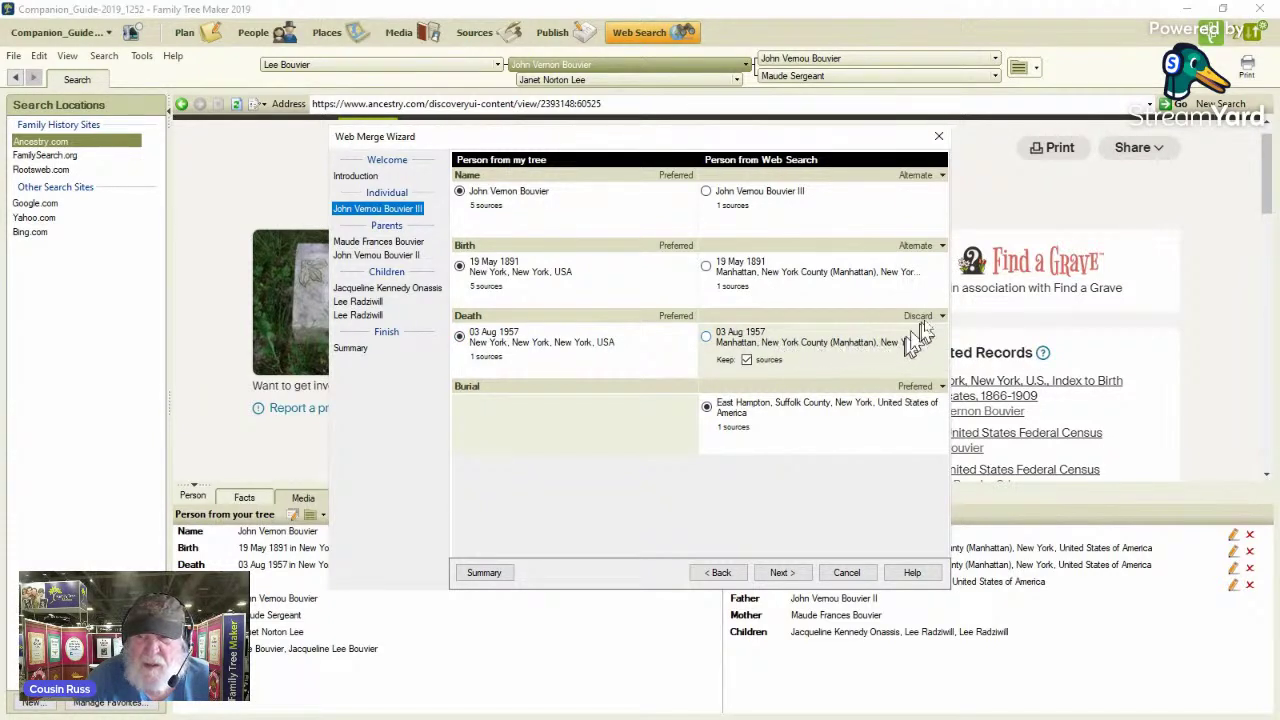
click(942, 317)
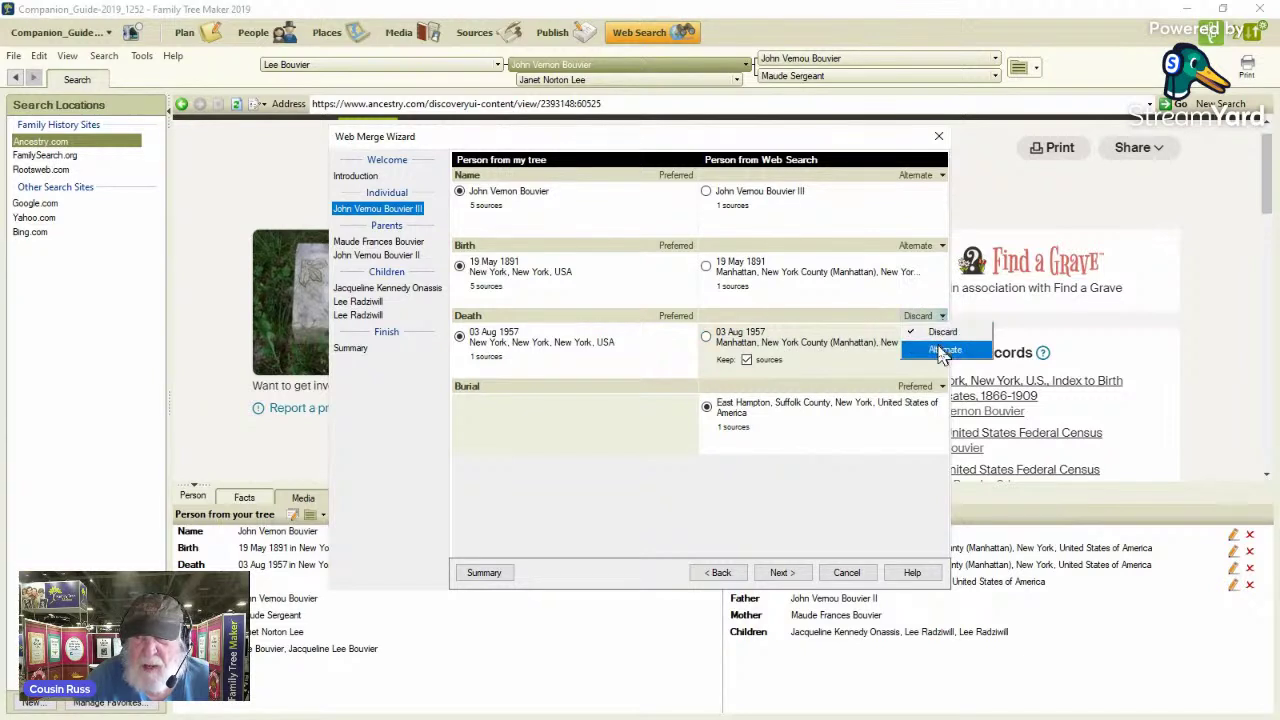
click(944, 350)
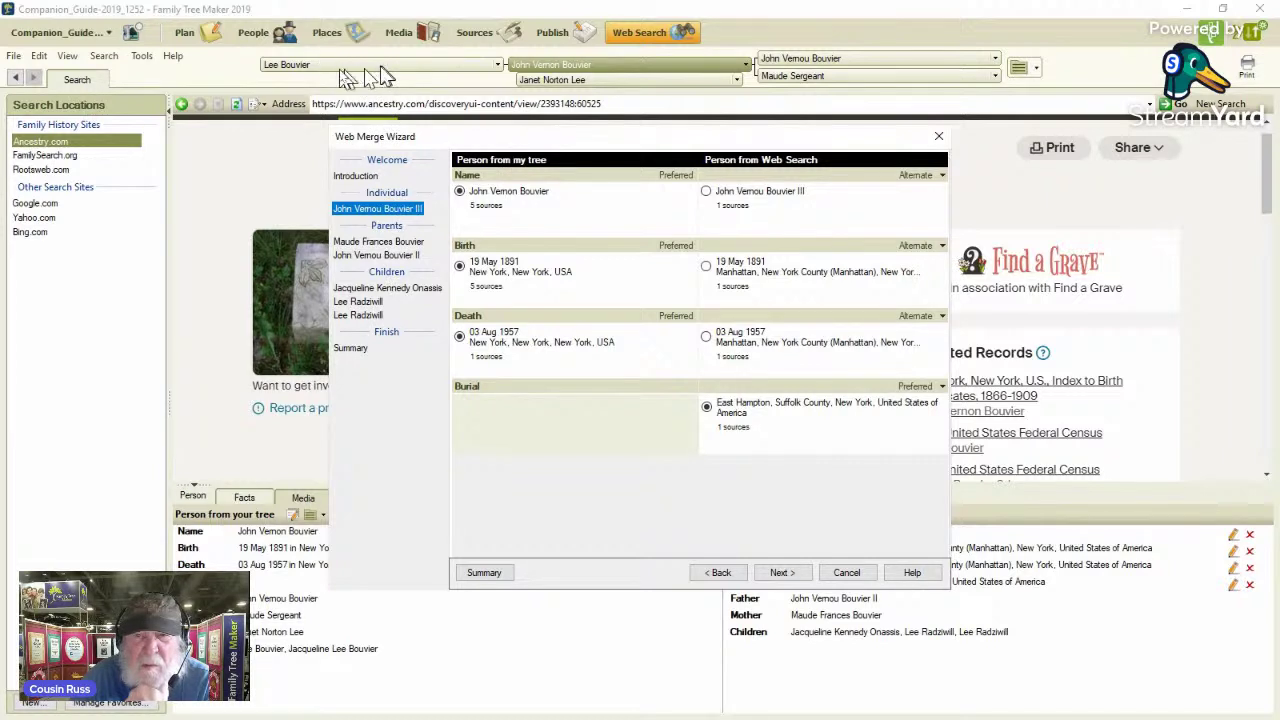
click(498, 66)
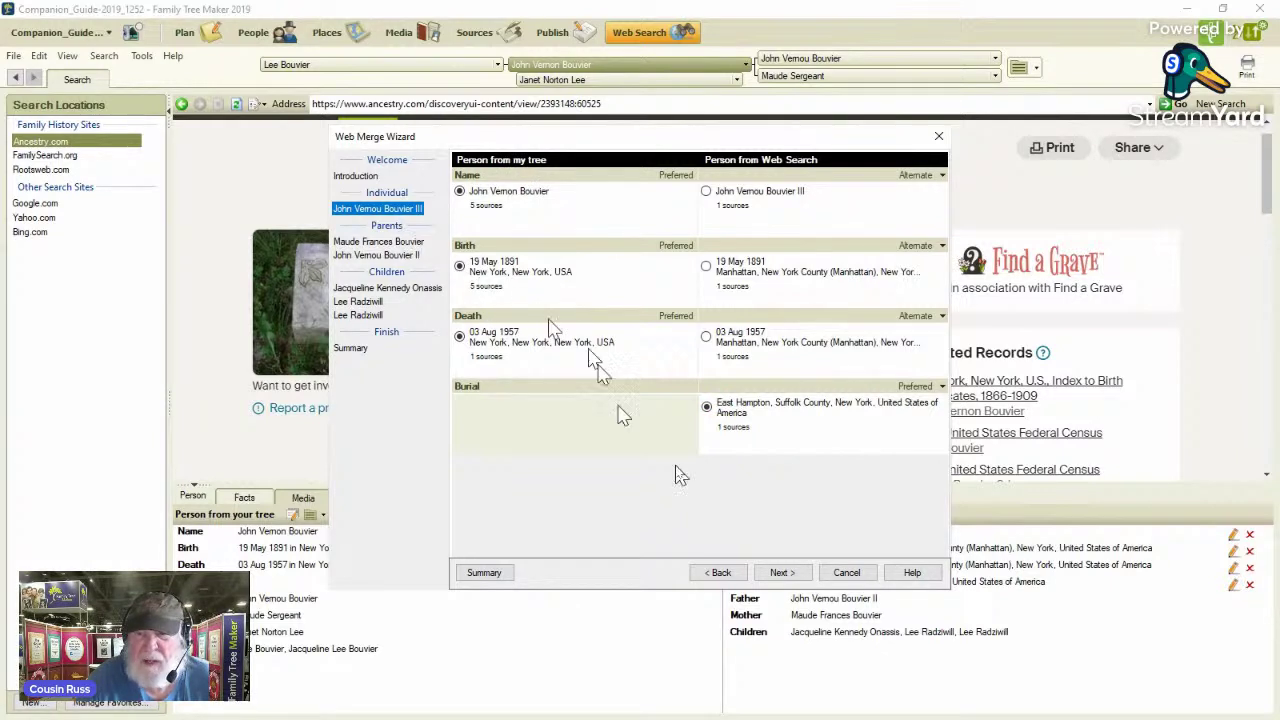
Continue to the record's mother and choose to merge her with the existing mother in the tree
click(784, 574)
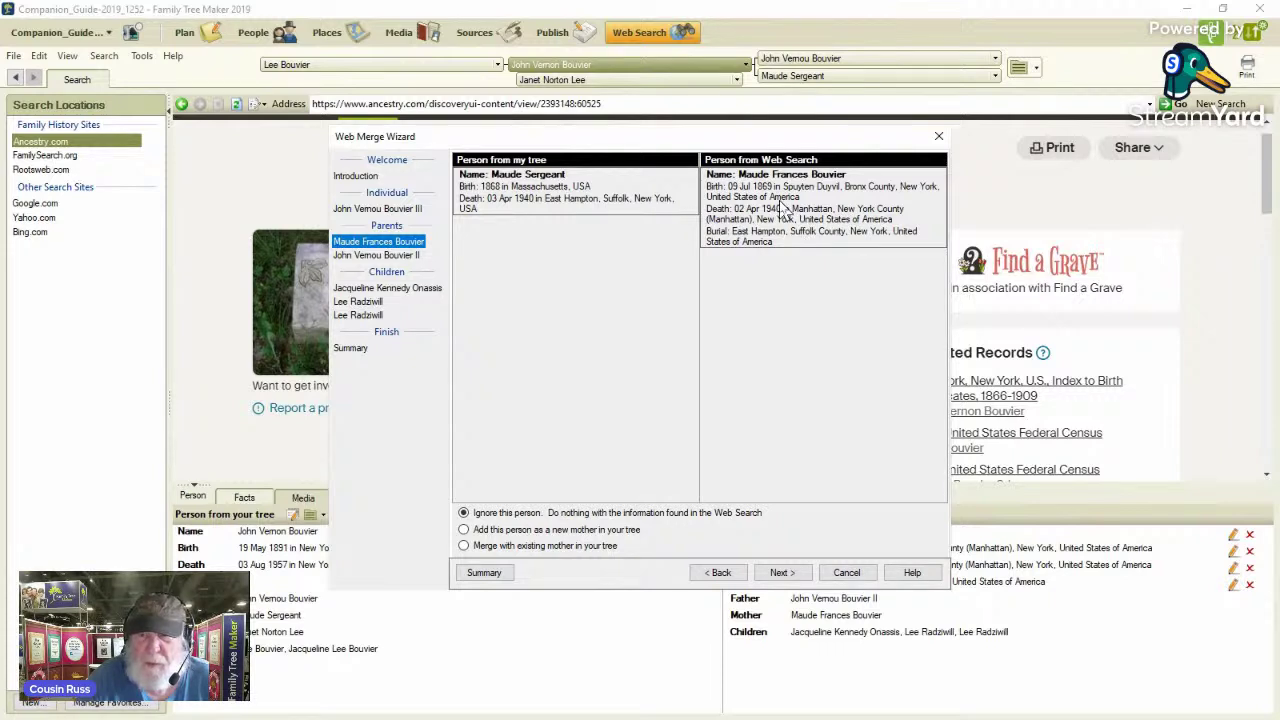
click(464, 545)
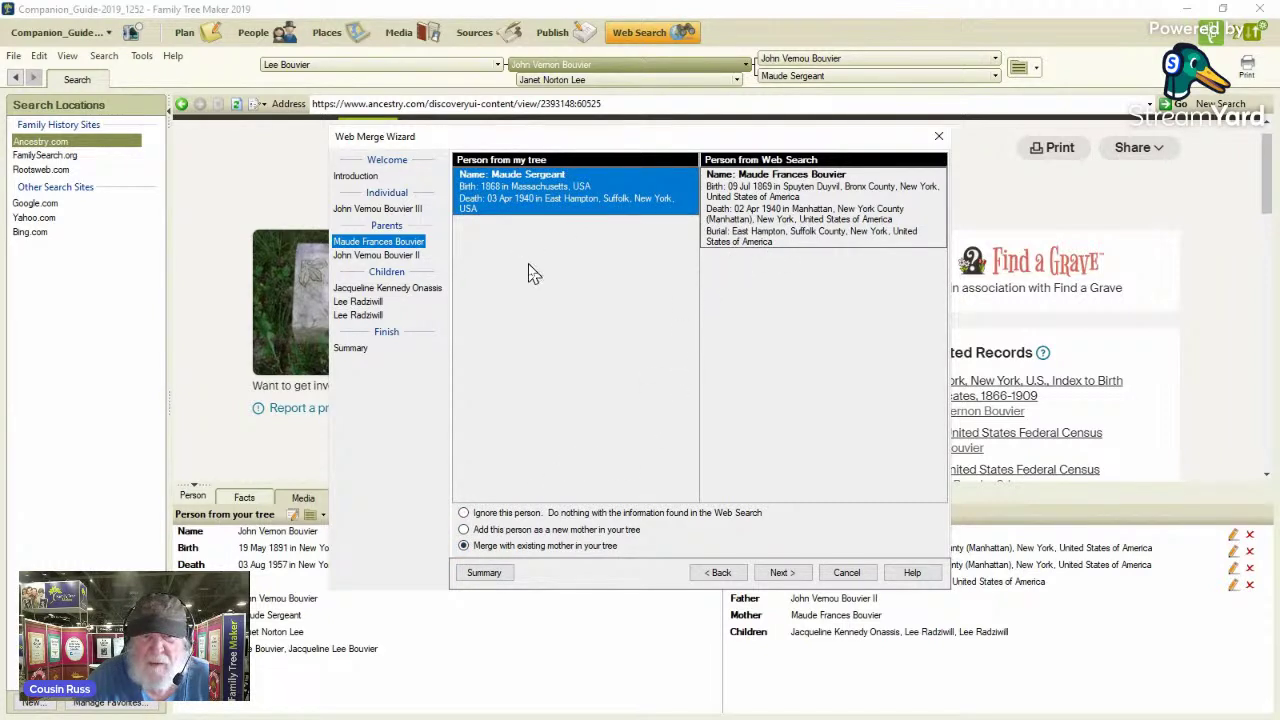
click(780, 573)
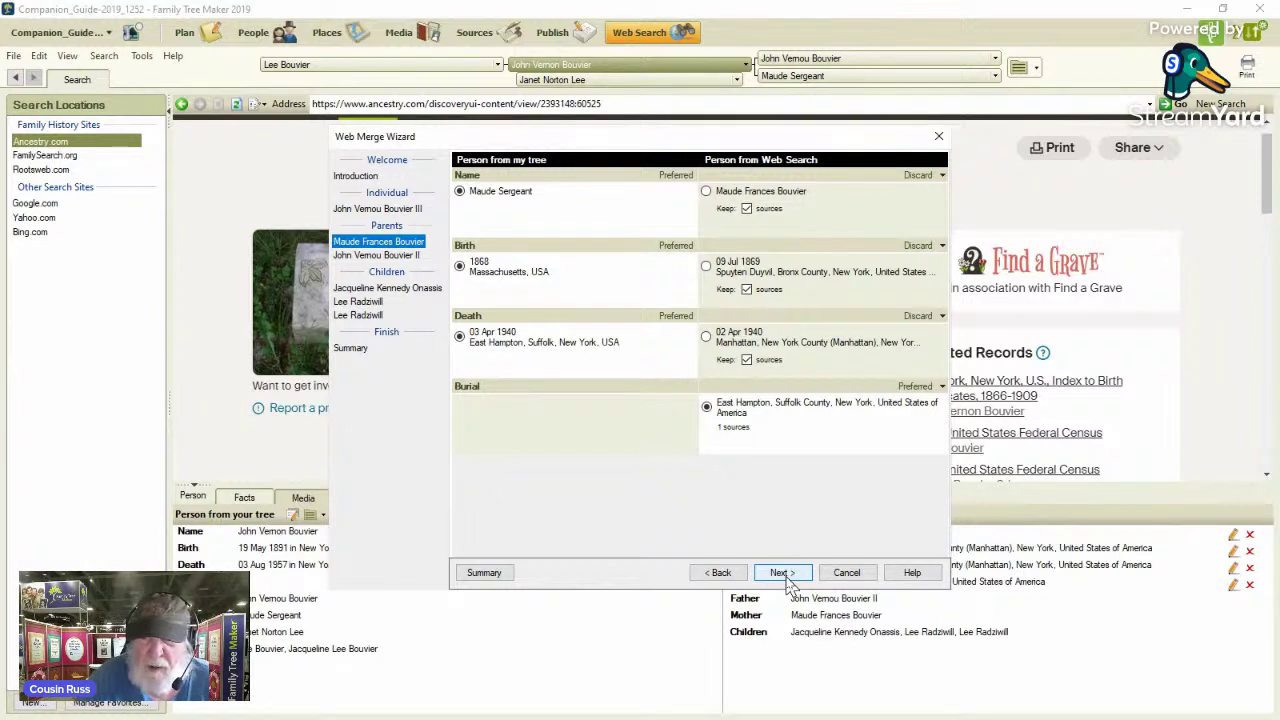
Keep the web record's name and birth facts for the mother as Alternate
click(942, 177)
click(940, 210)
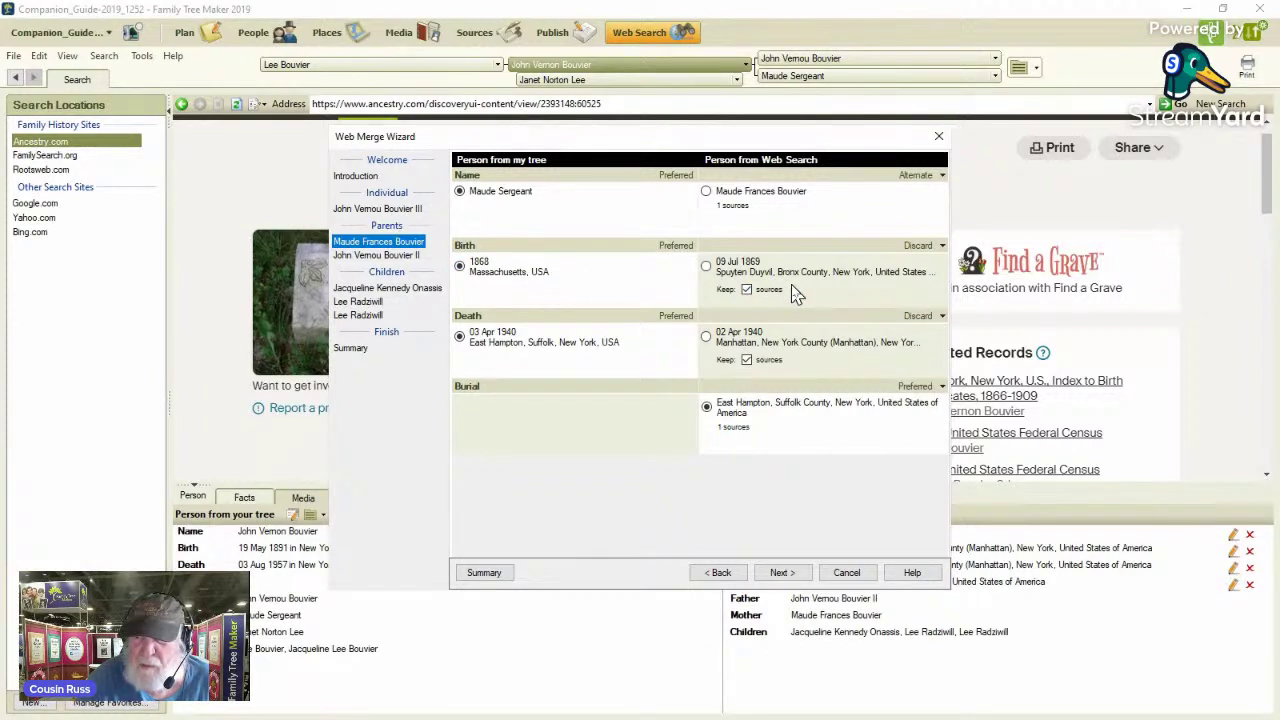
click(942, 246)
click(935, 278)
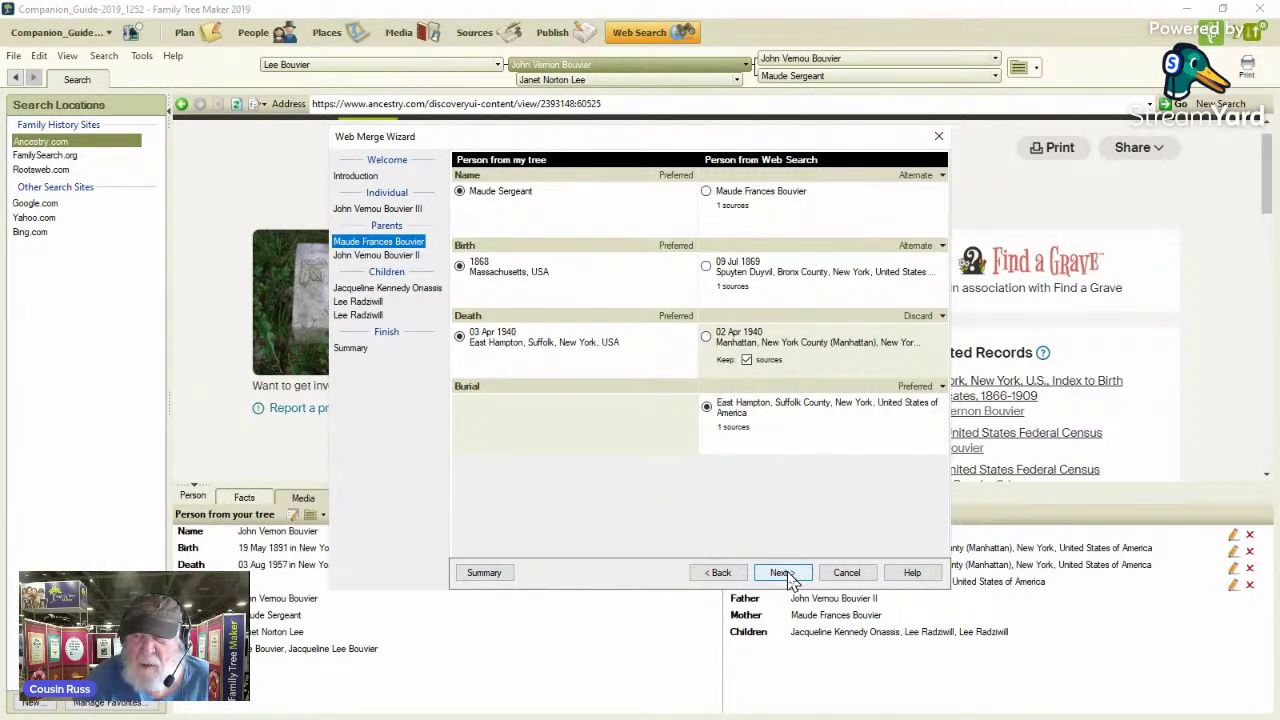
Keep the web record's death fact for the mother as Alternate and continue to the record's father
click(942, 316)
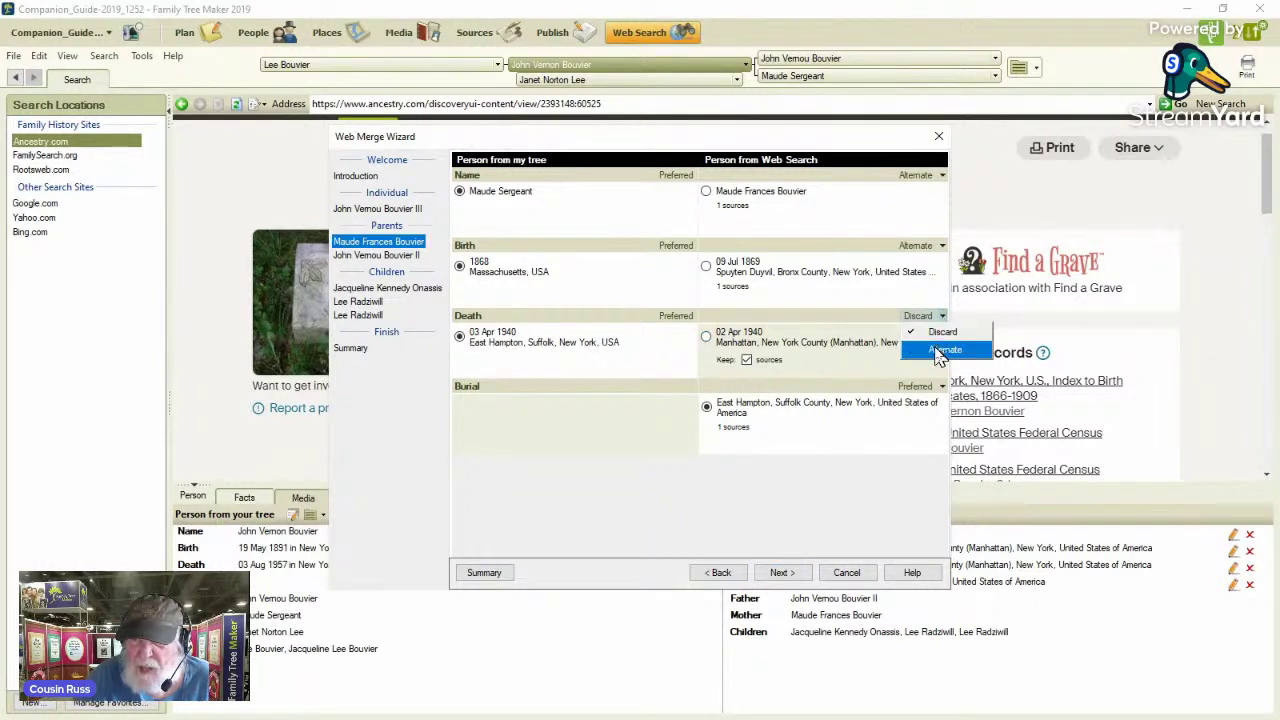
click(944, 350)
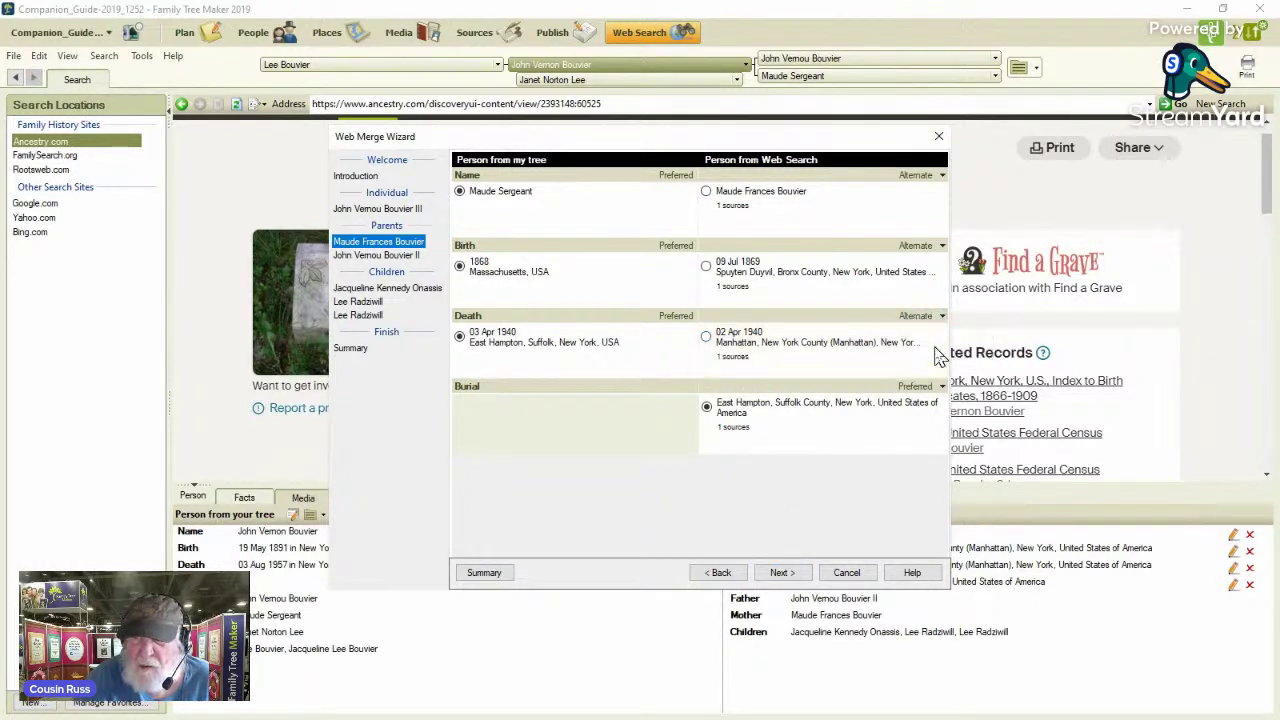
click(780, 573)
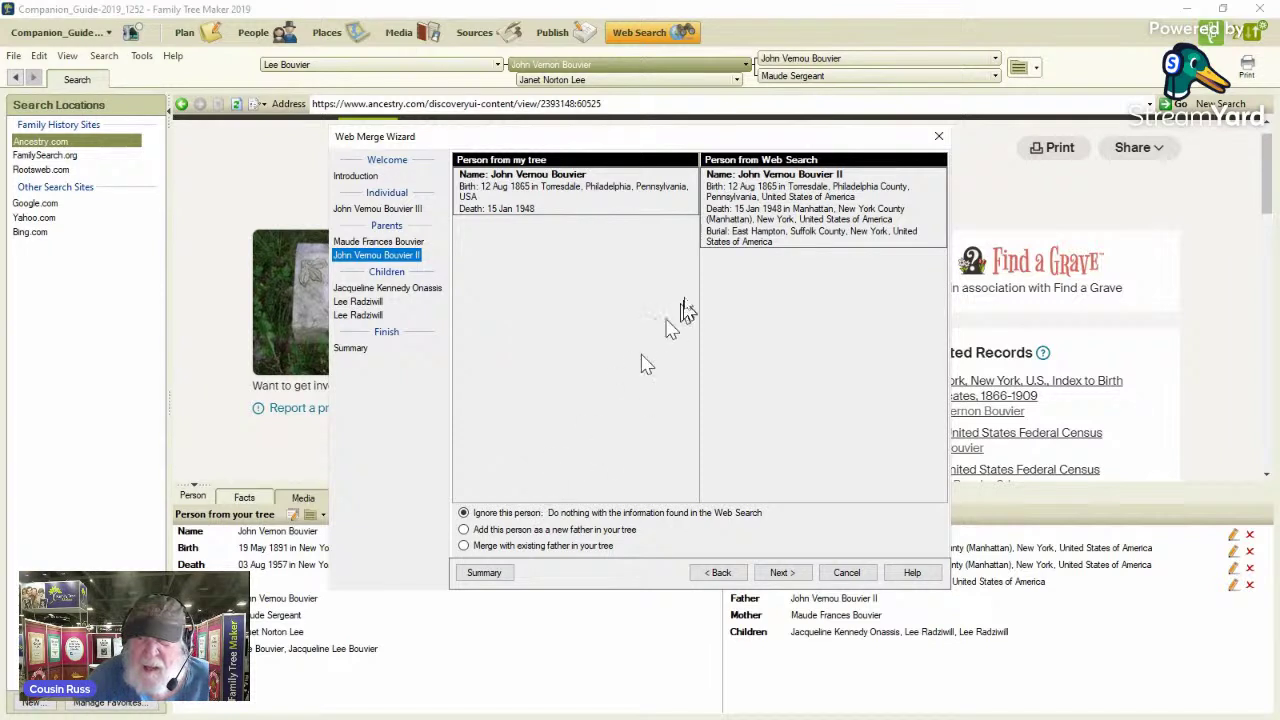
Merge the father with the existing father, keeping the tree's own name and death facts as Alternate
click(465, 547)
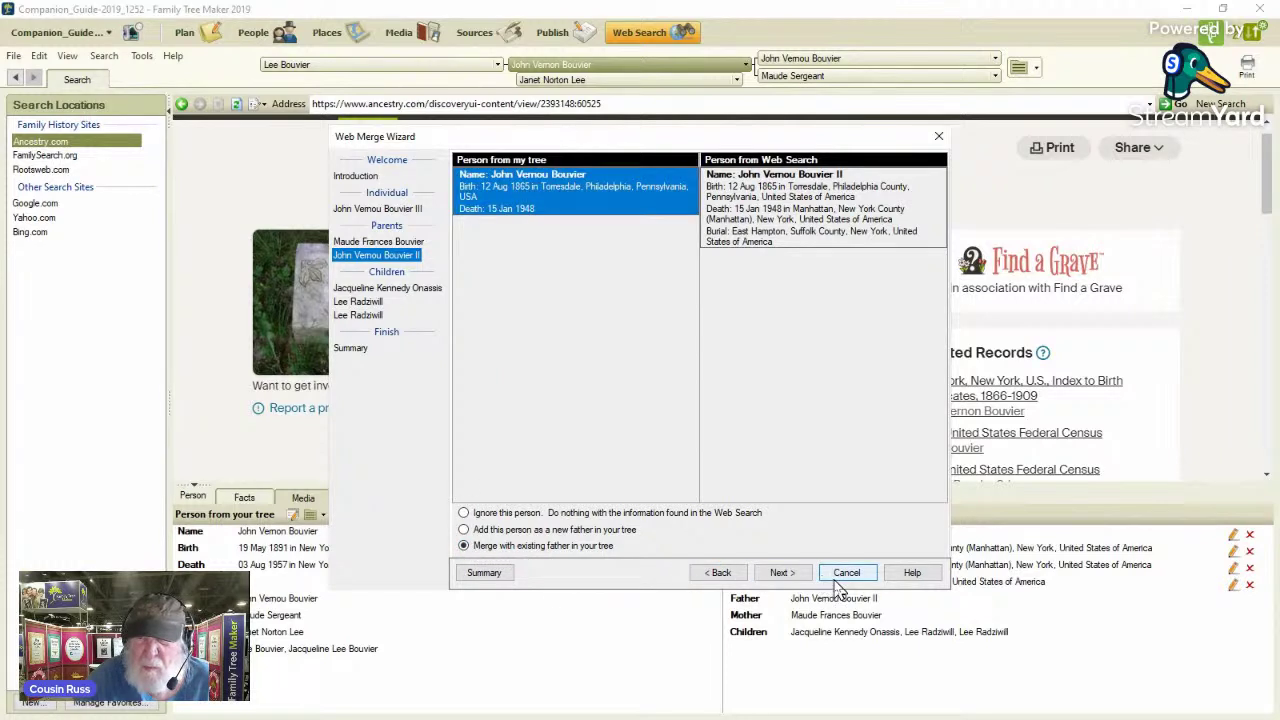
click(785, 573)
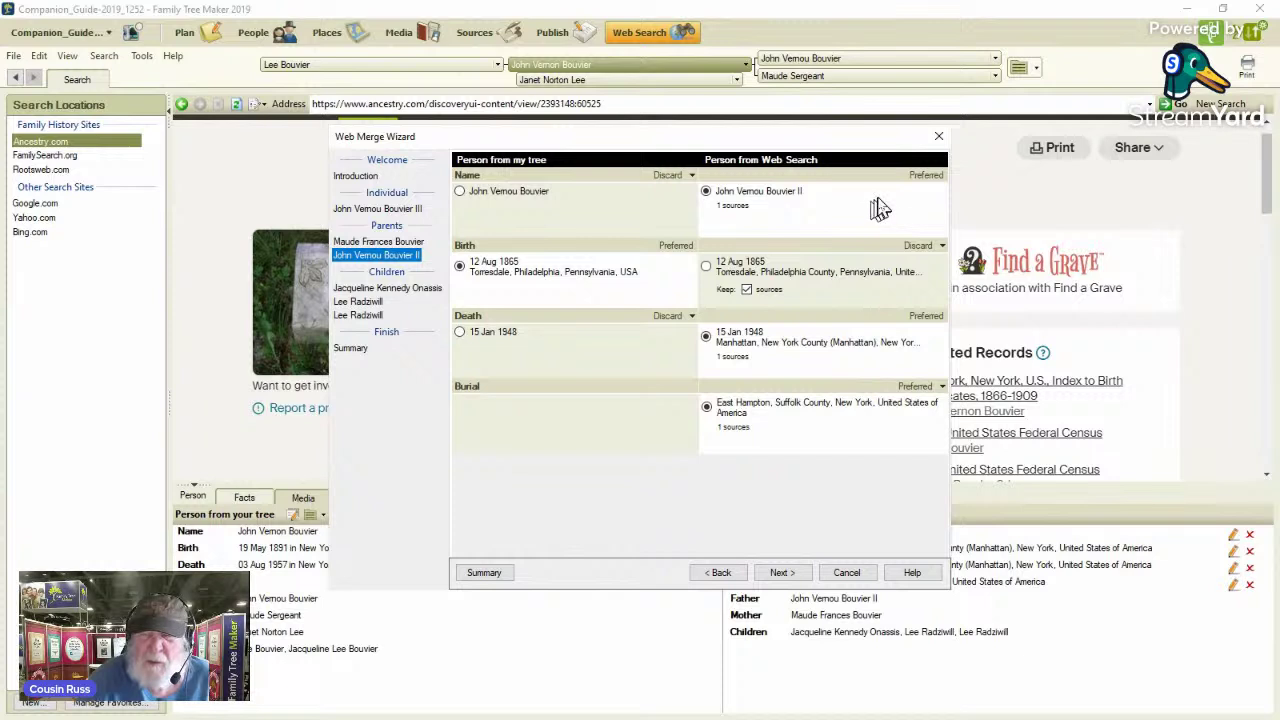
click(690, 176)
click(684, 210)
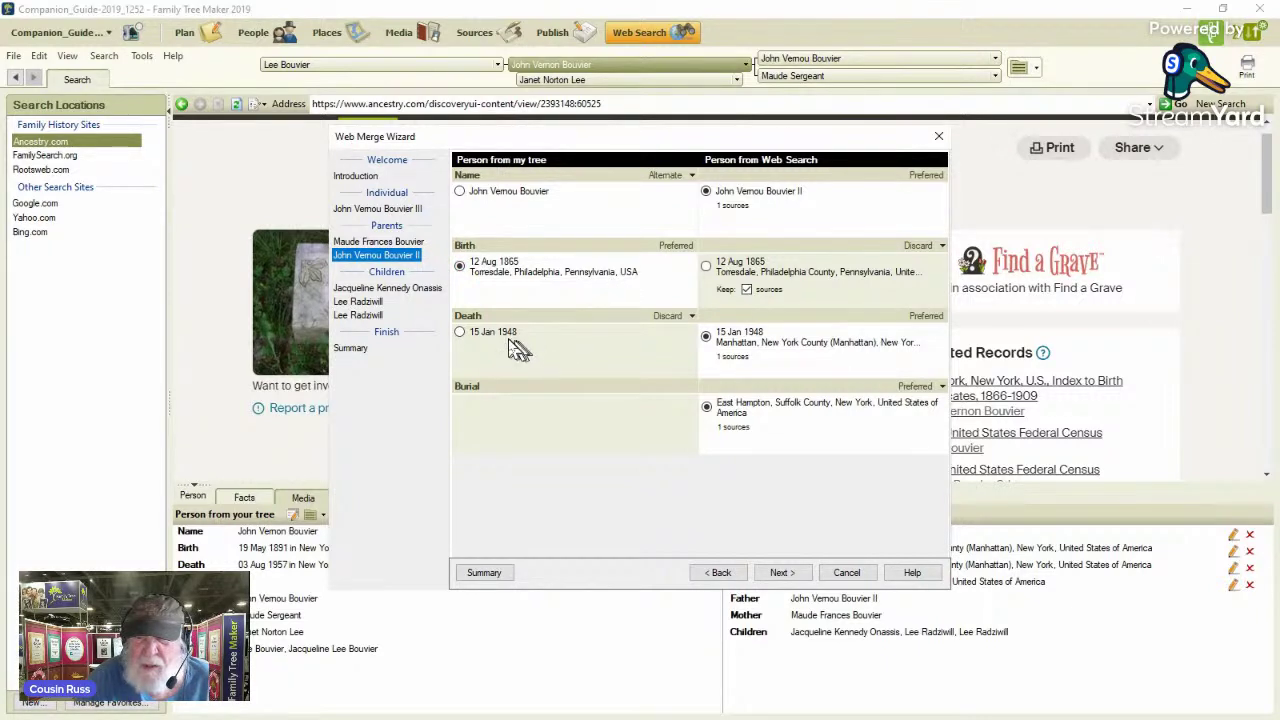
click(690, 316)
click(680, 350)
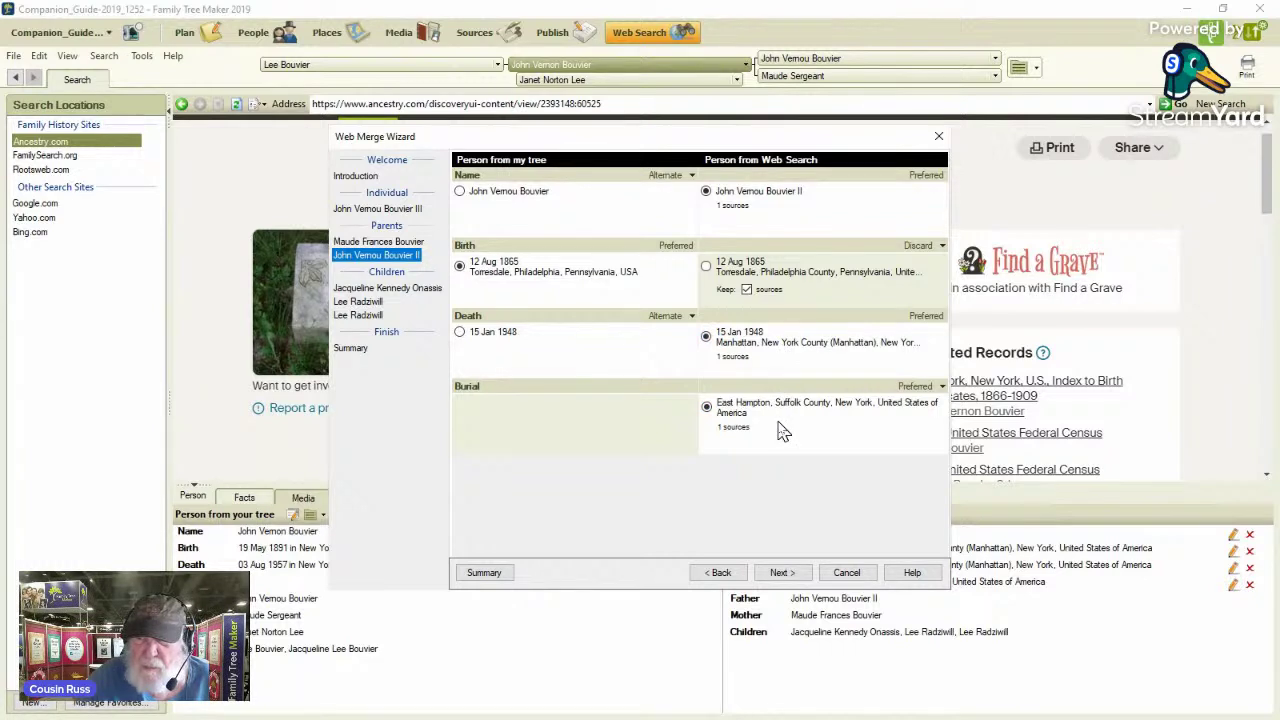
click(780, 574)
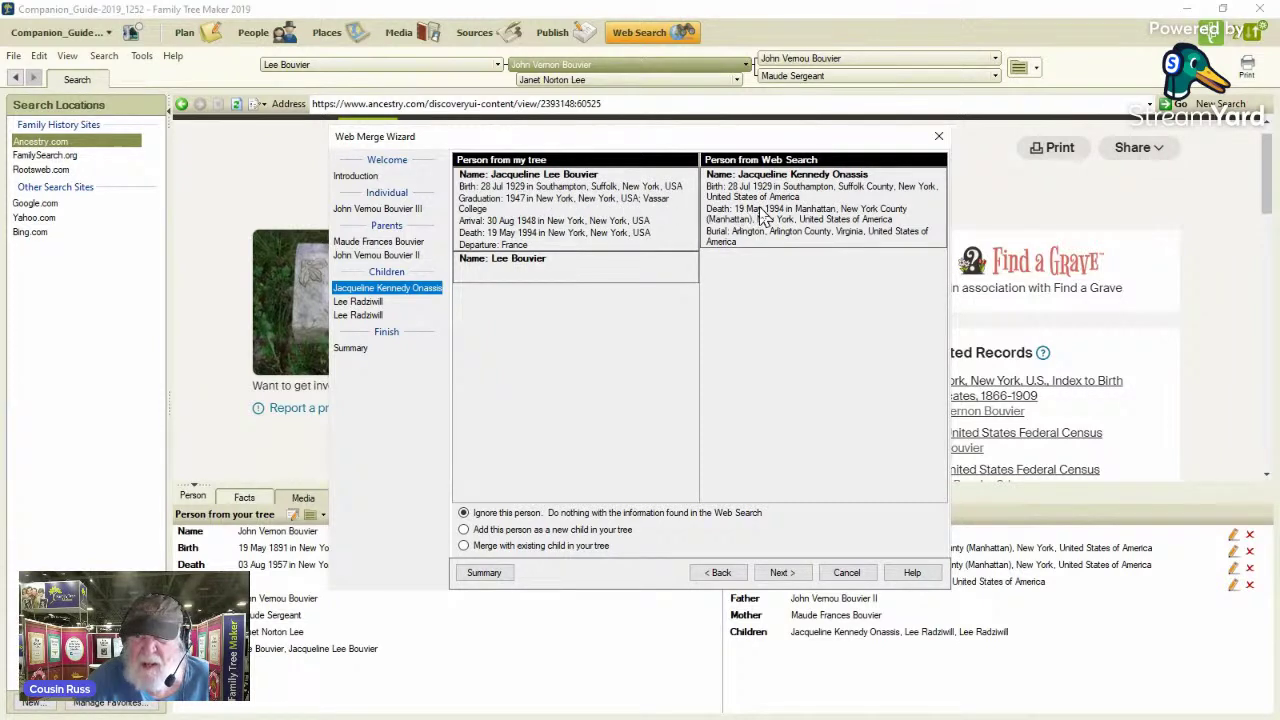
Merge the first listed child with the matching existing child, keeping the web record's name, birth and death facts as Alternate
click(468, 548)
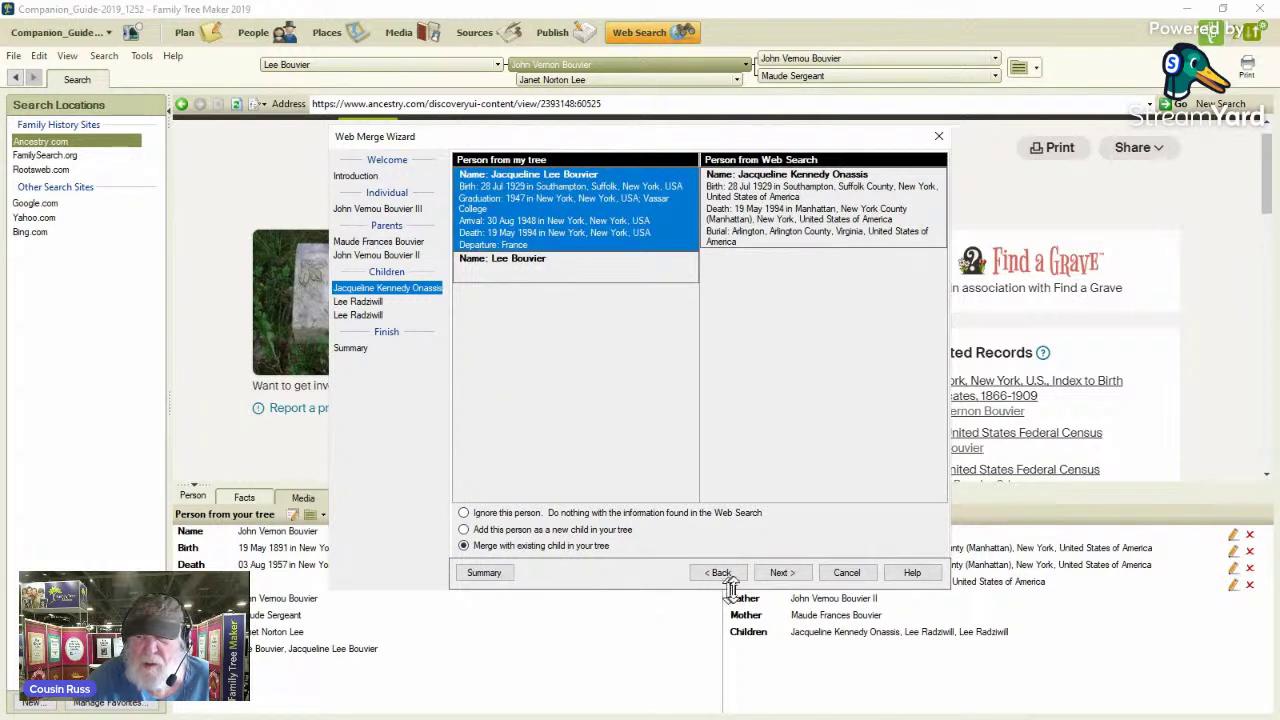
click(783, 576)
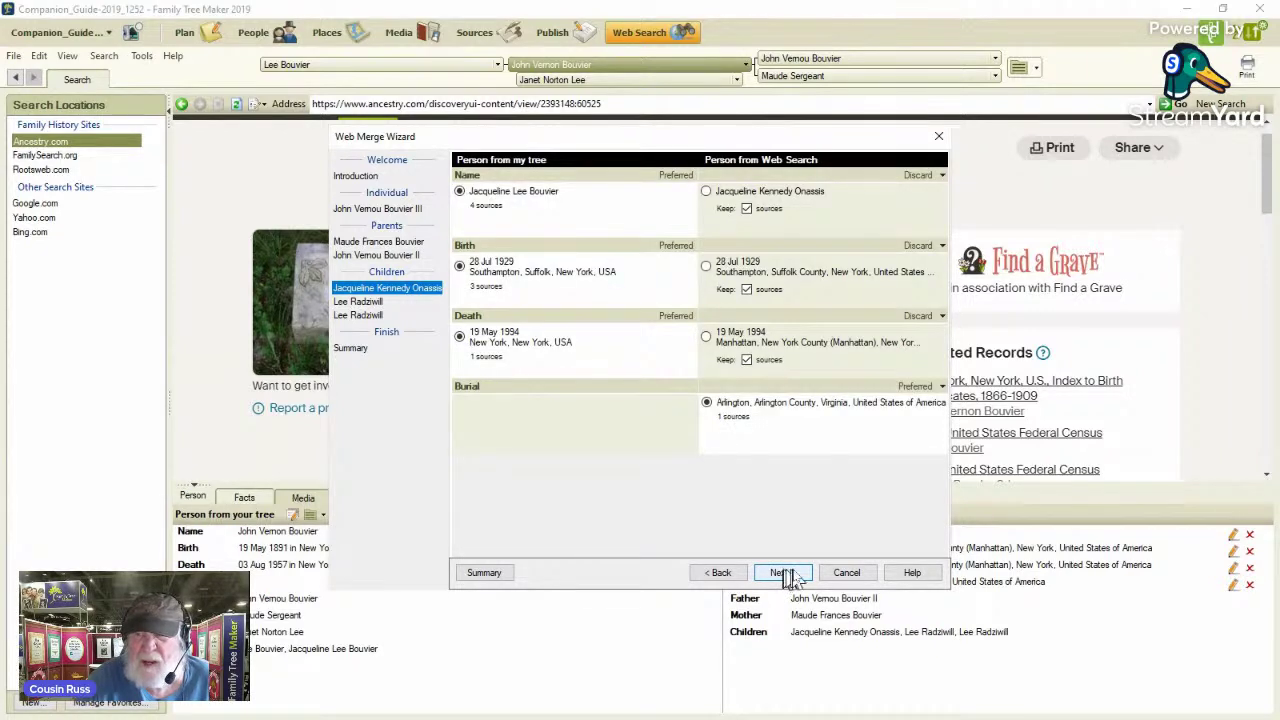
click(942, 176)
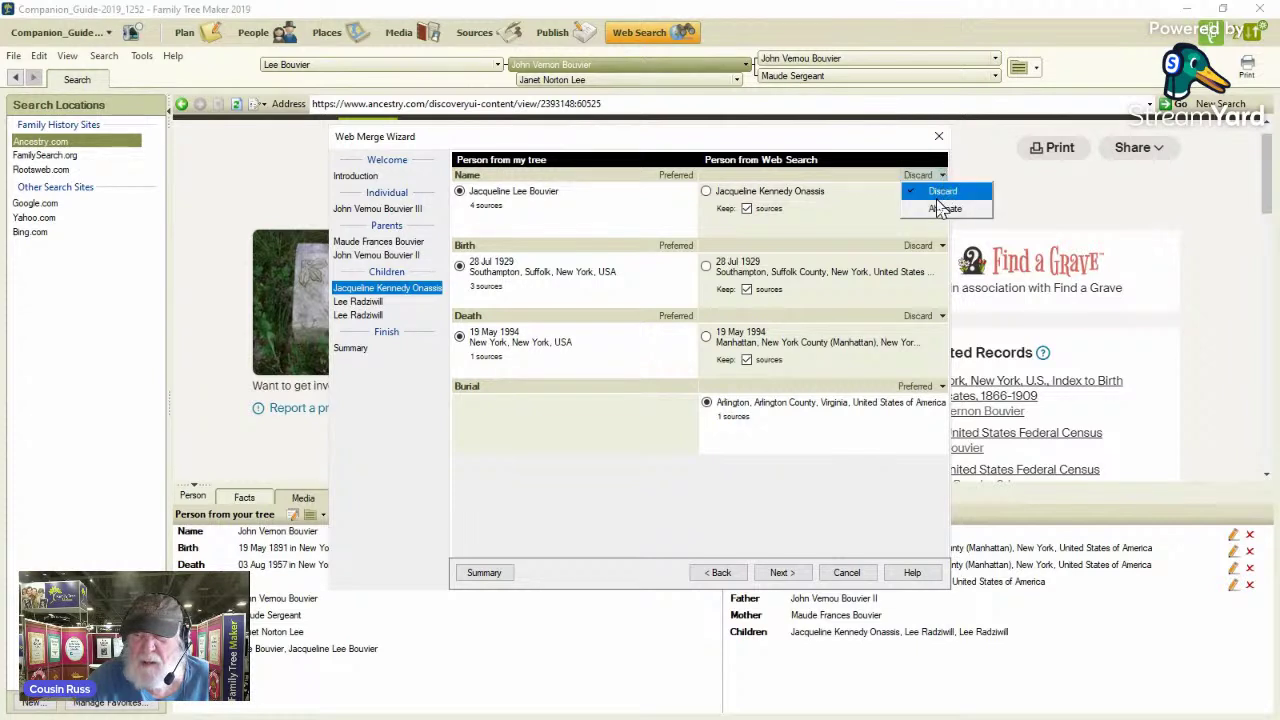
click(945, 209)
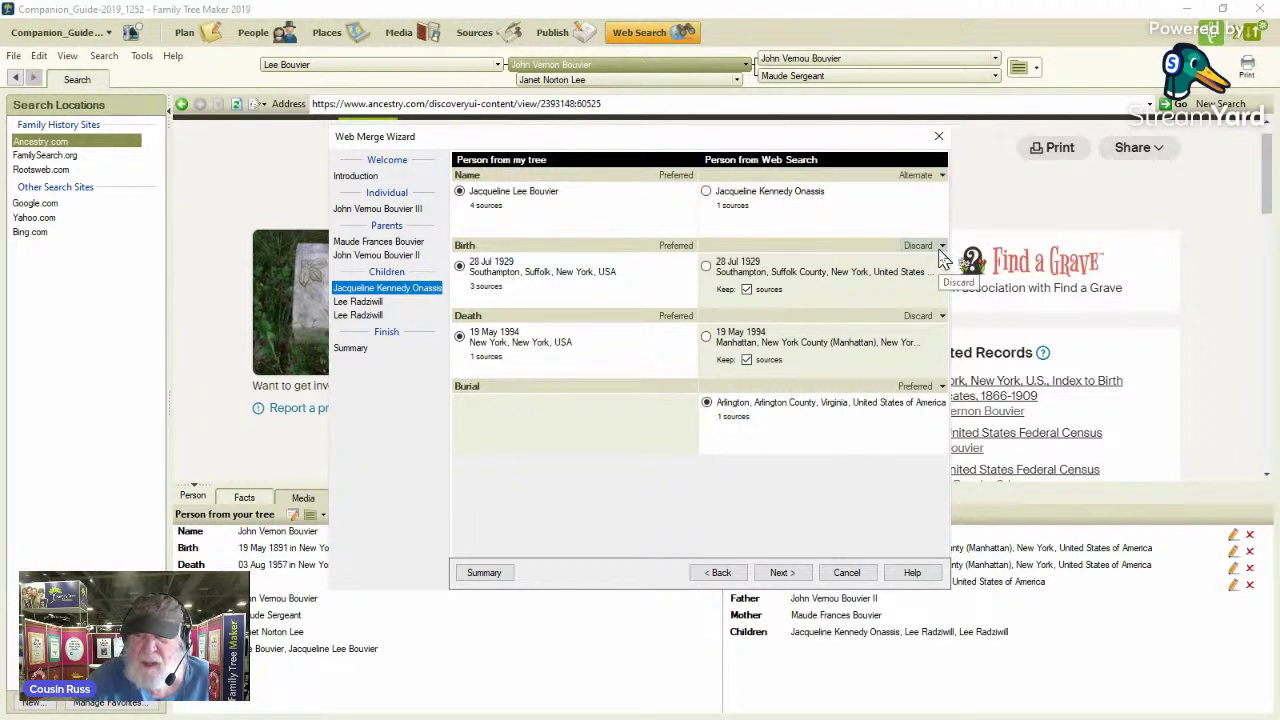
click(942, 247)
click(940, 279)
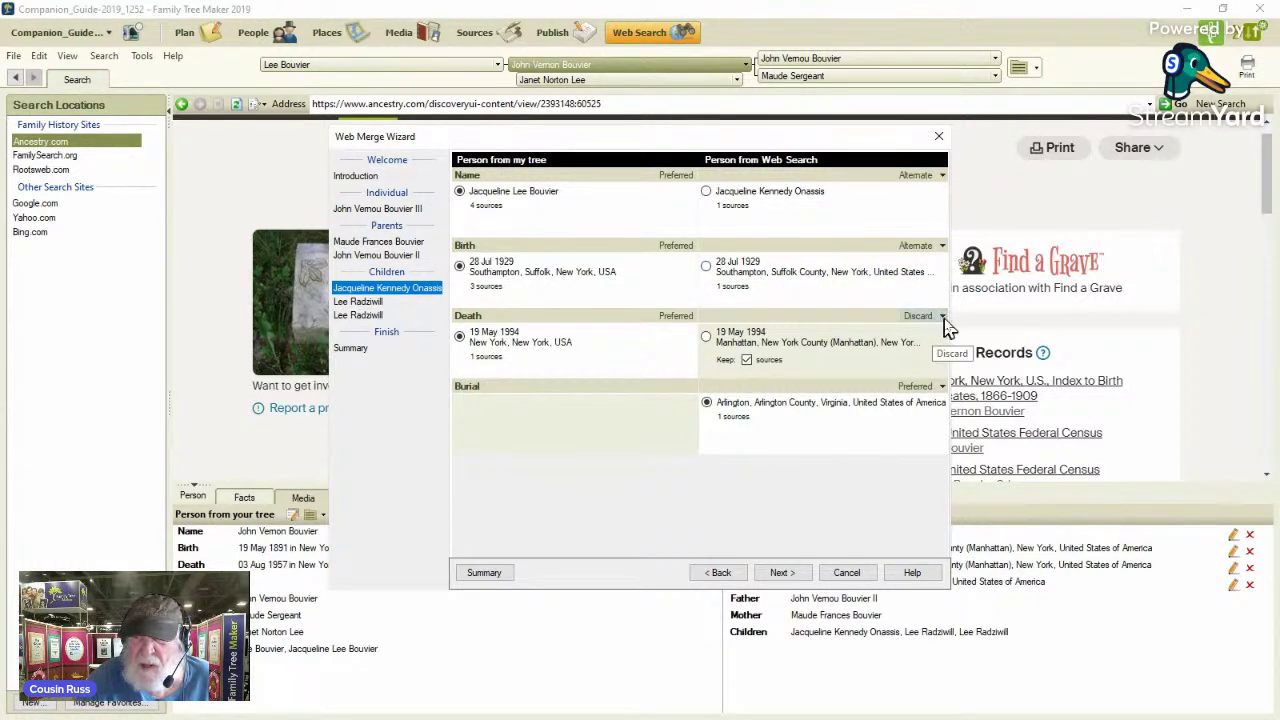
click(941, 318)
click(945, 349)
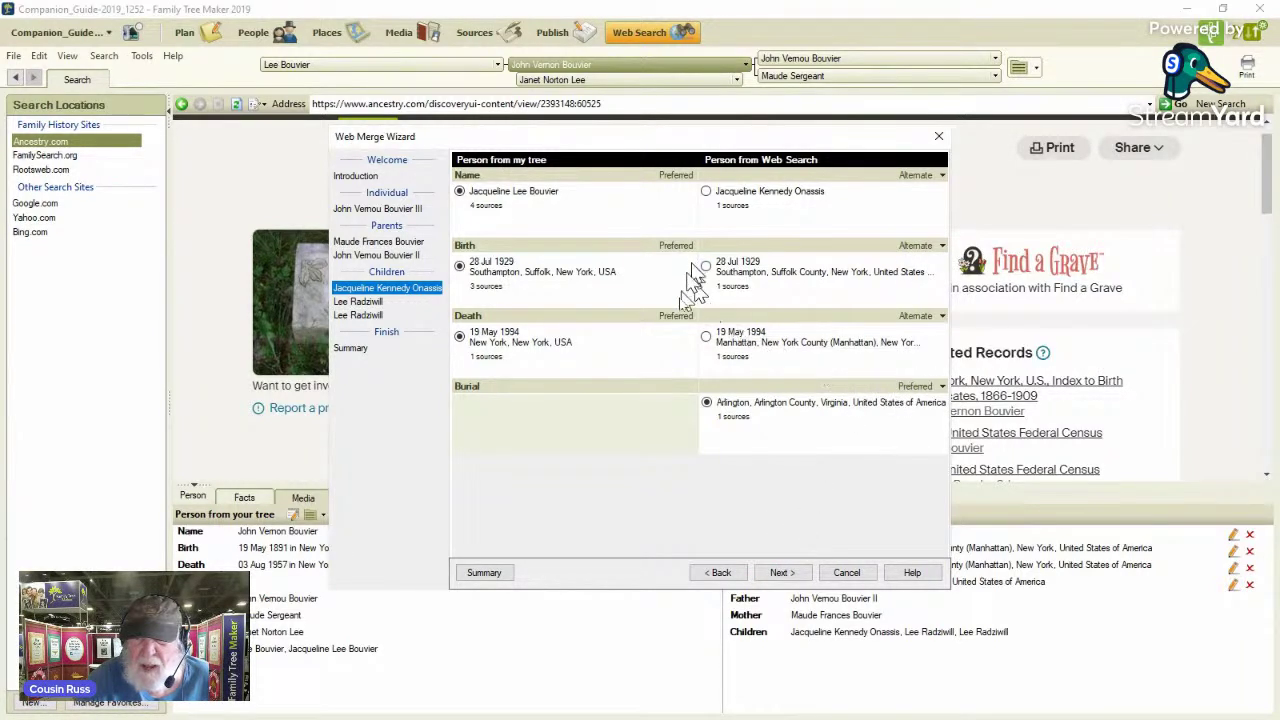
click(782, 574)
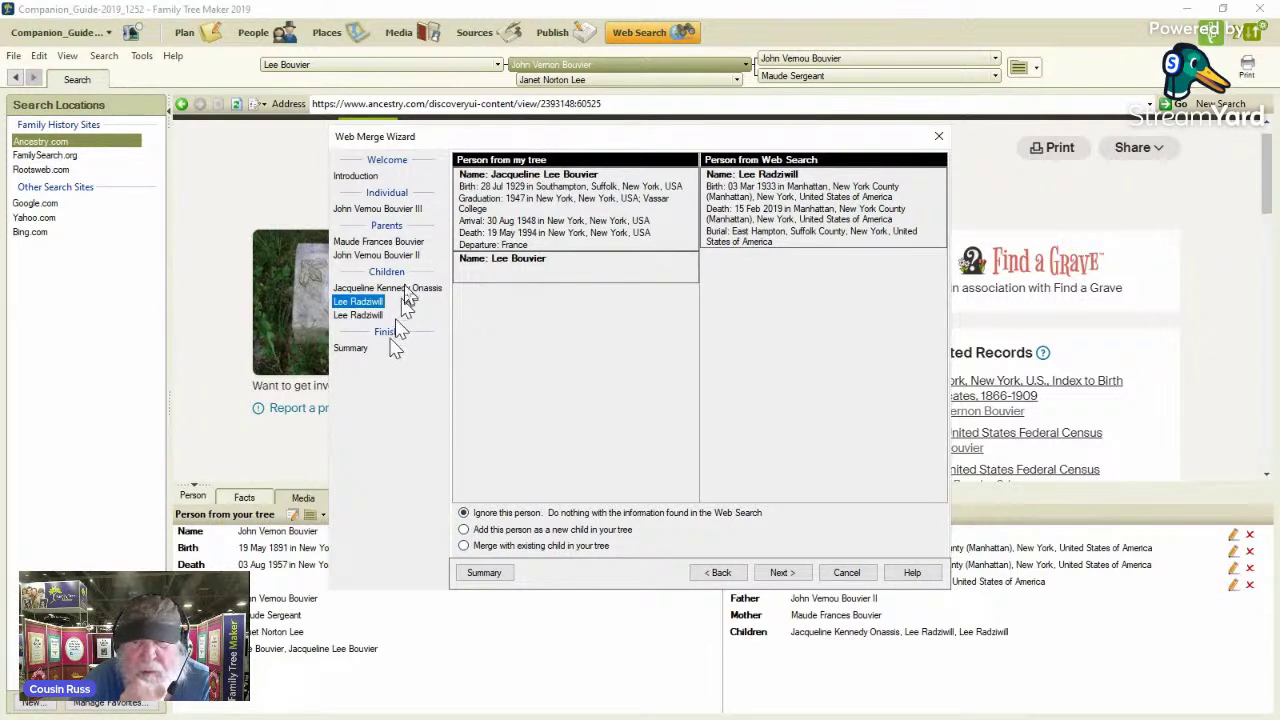
Merge the second listed child with the existing child who has only a name, keeping the web name as Alternate
click(464, 546)
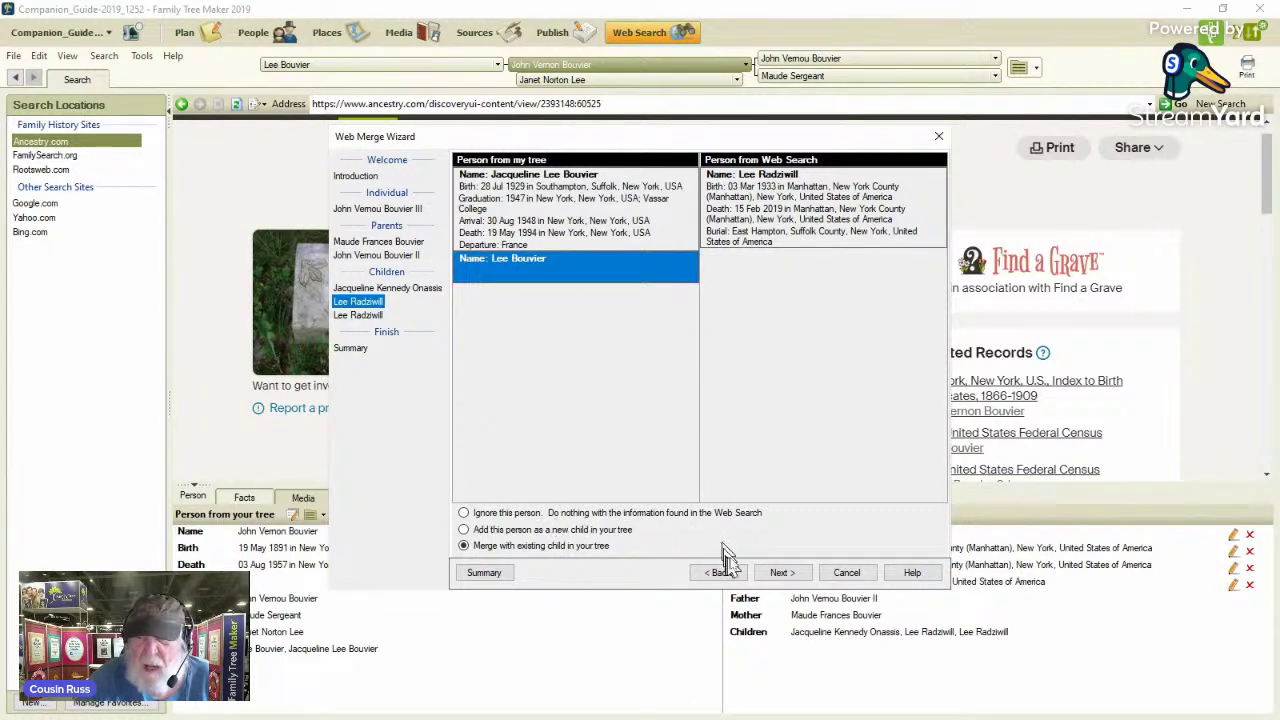
click(783, 573)
click(941, 175)
click(938, 208)
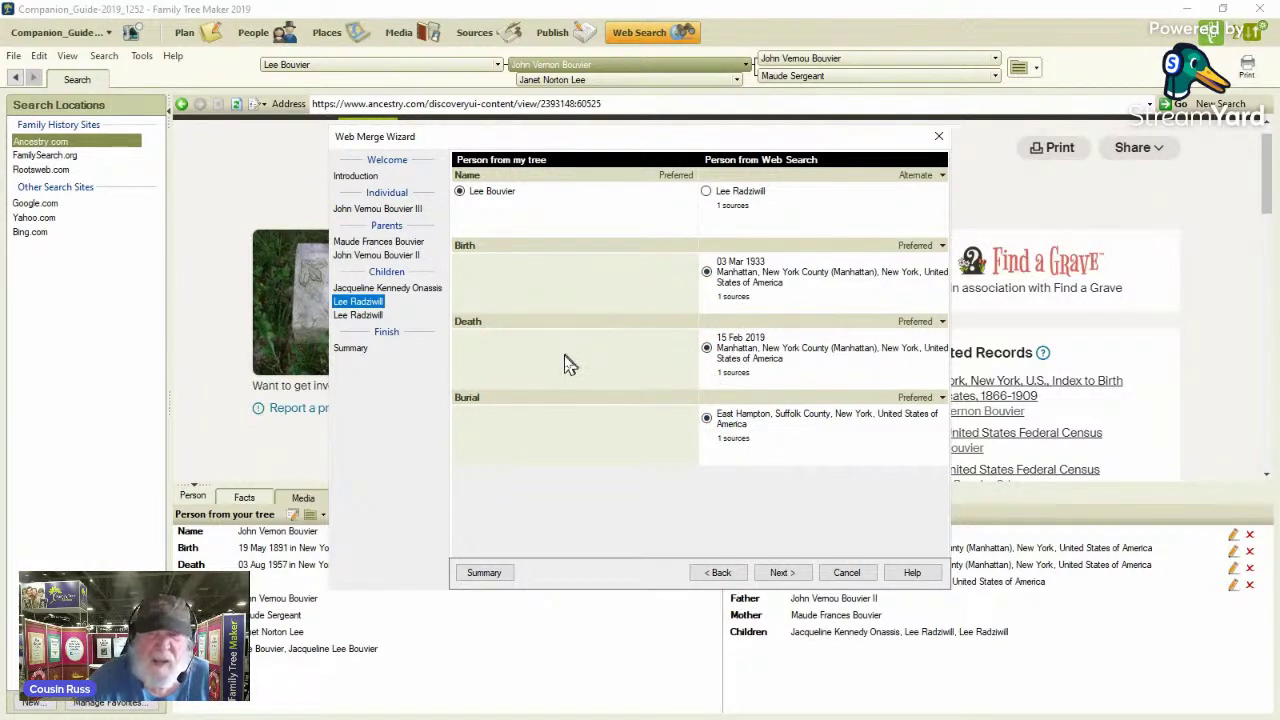
click(779, 573)
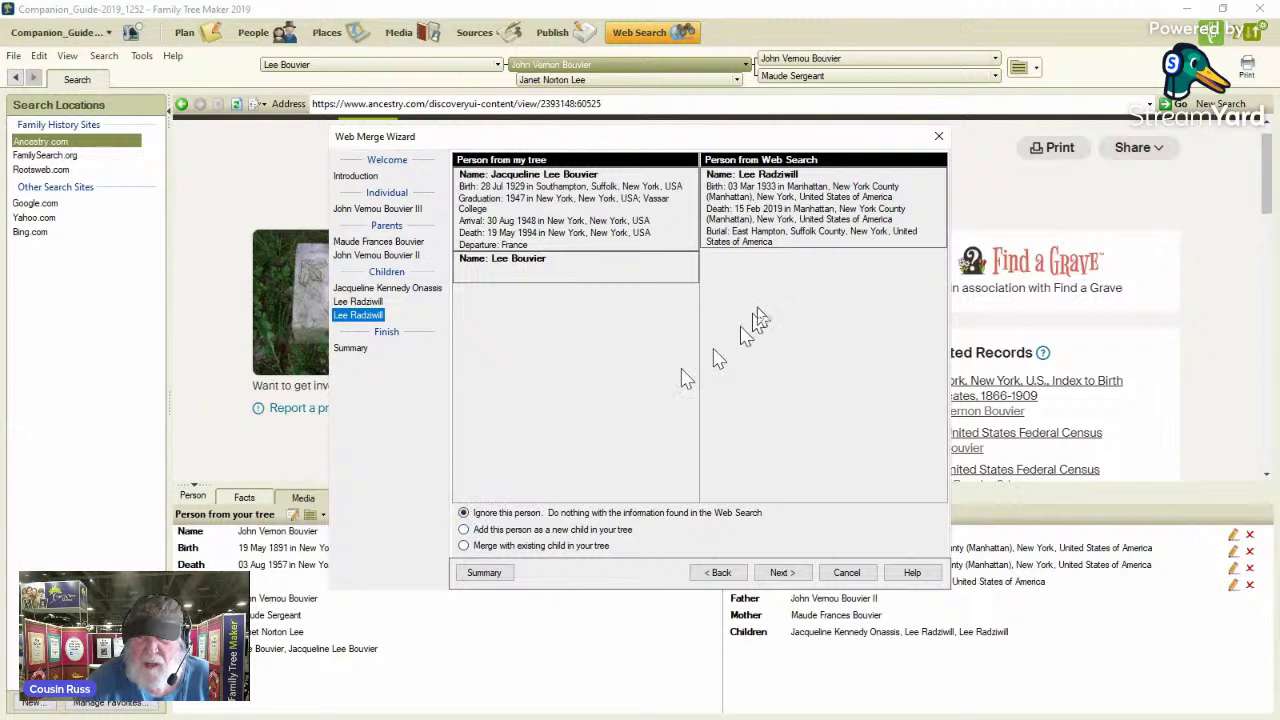
Merge the duplicate third child entry with the same existing child, keep its web name as Alternate, and continue to the merge summary
click(463, 545)
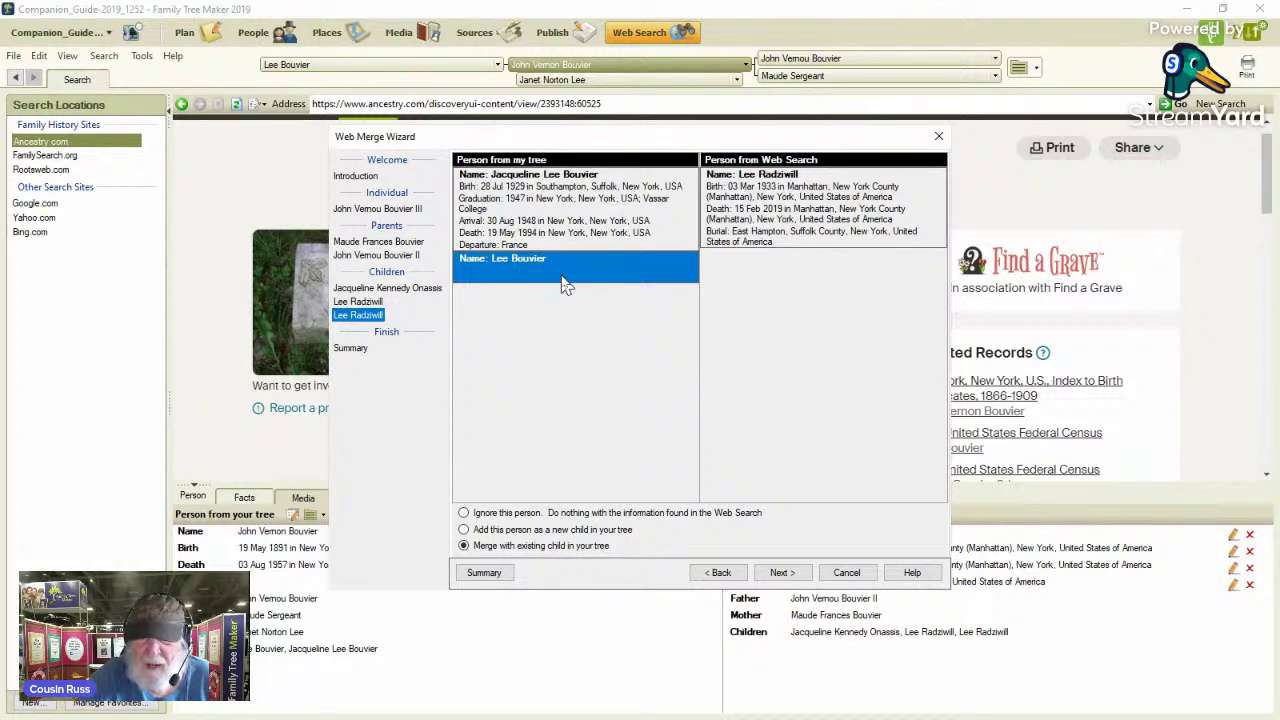
click(783, 573)
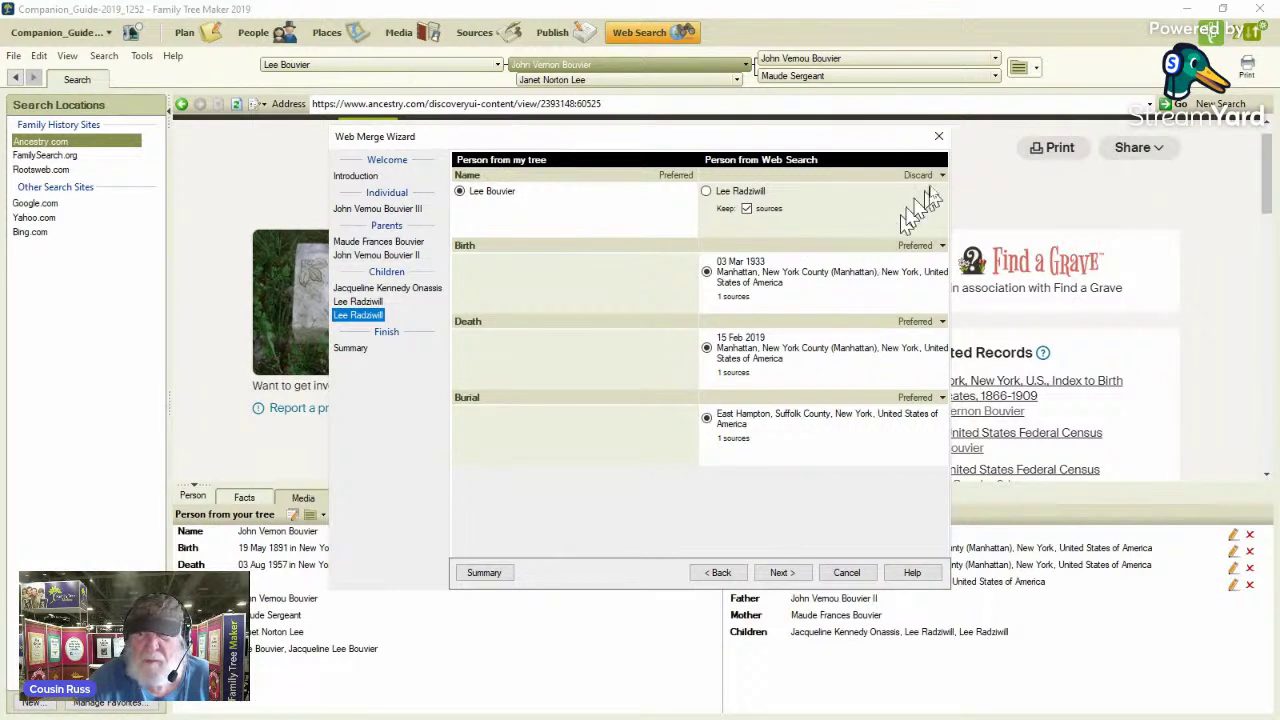
click(941, 175)
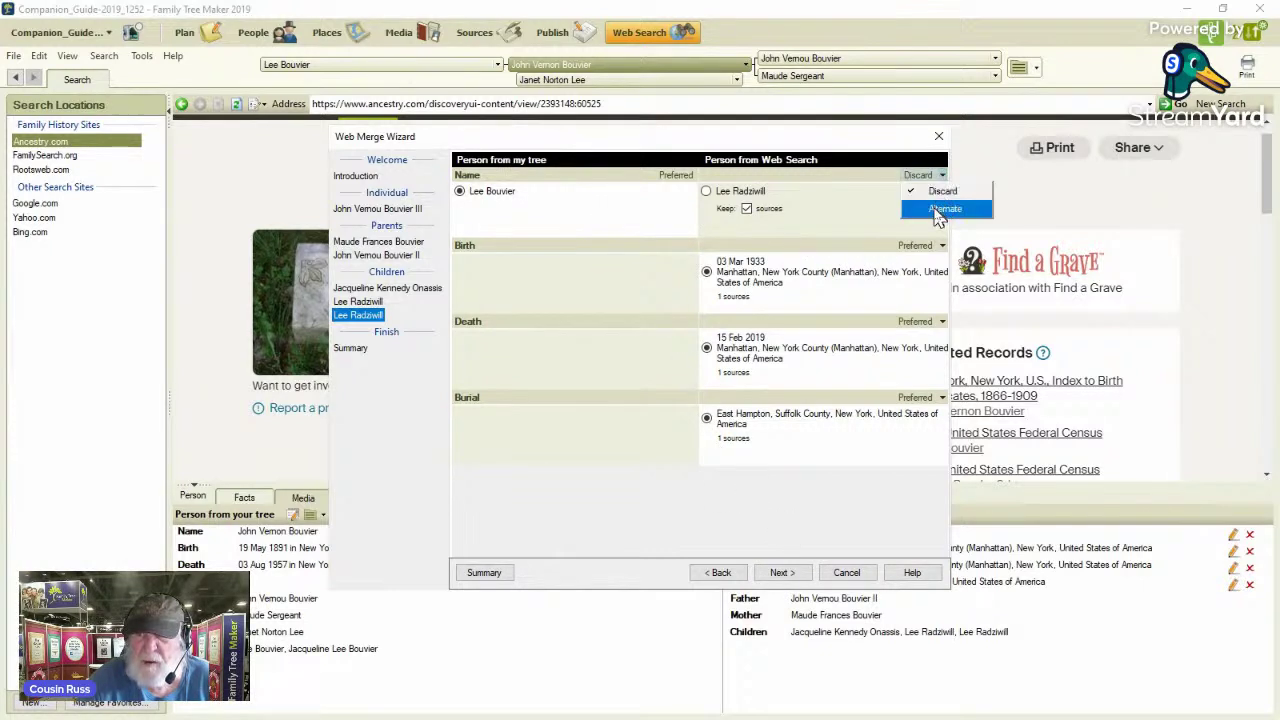
click(944, 209)
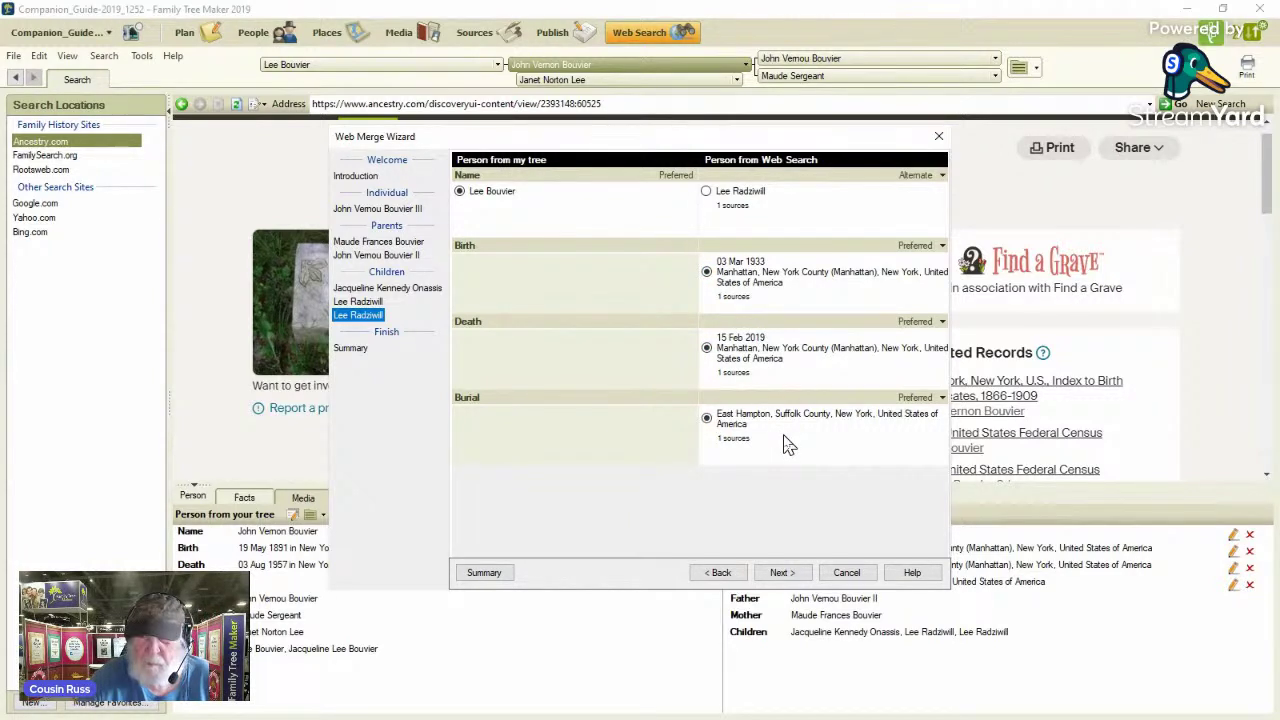
click(785, 573)
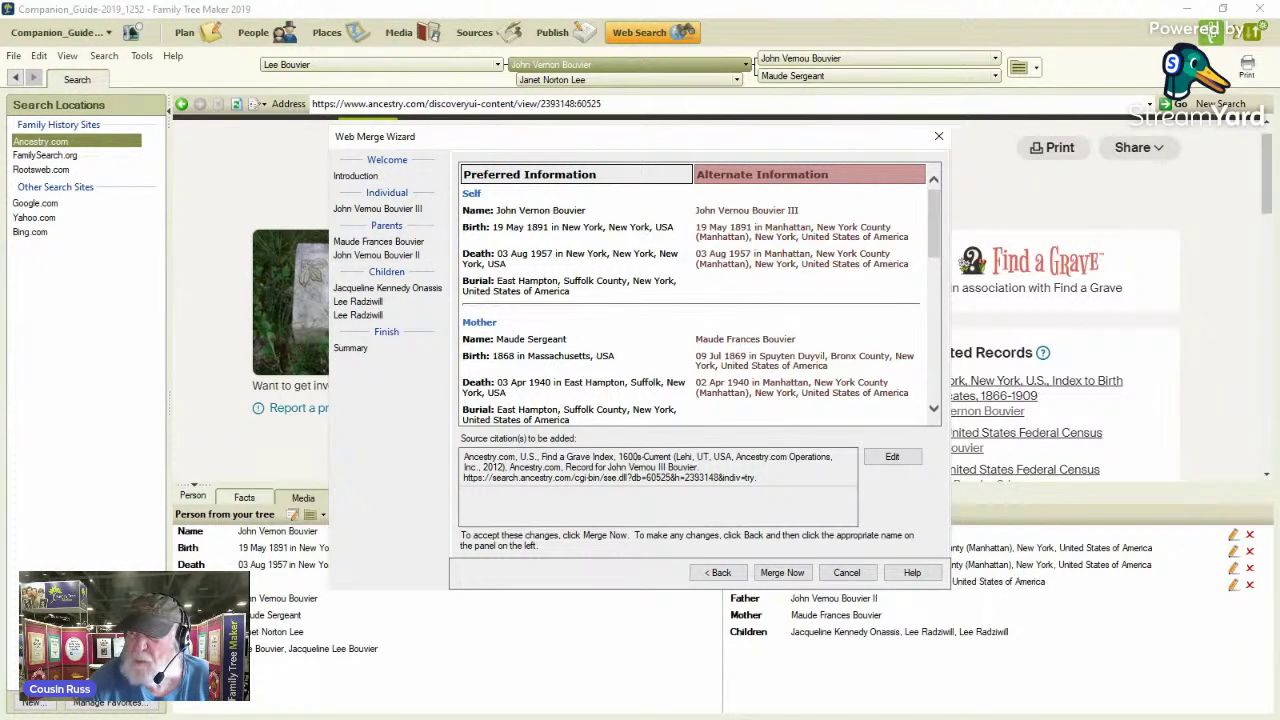
Check the Find a Grave record in the separate browser window and complete the merge into the tree
click(1150, 105)
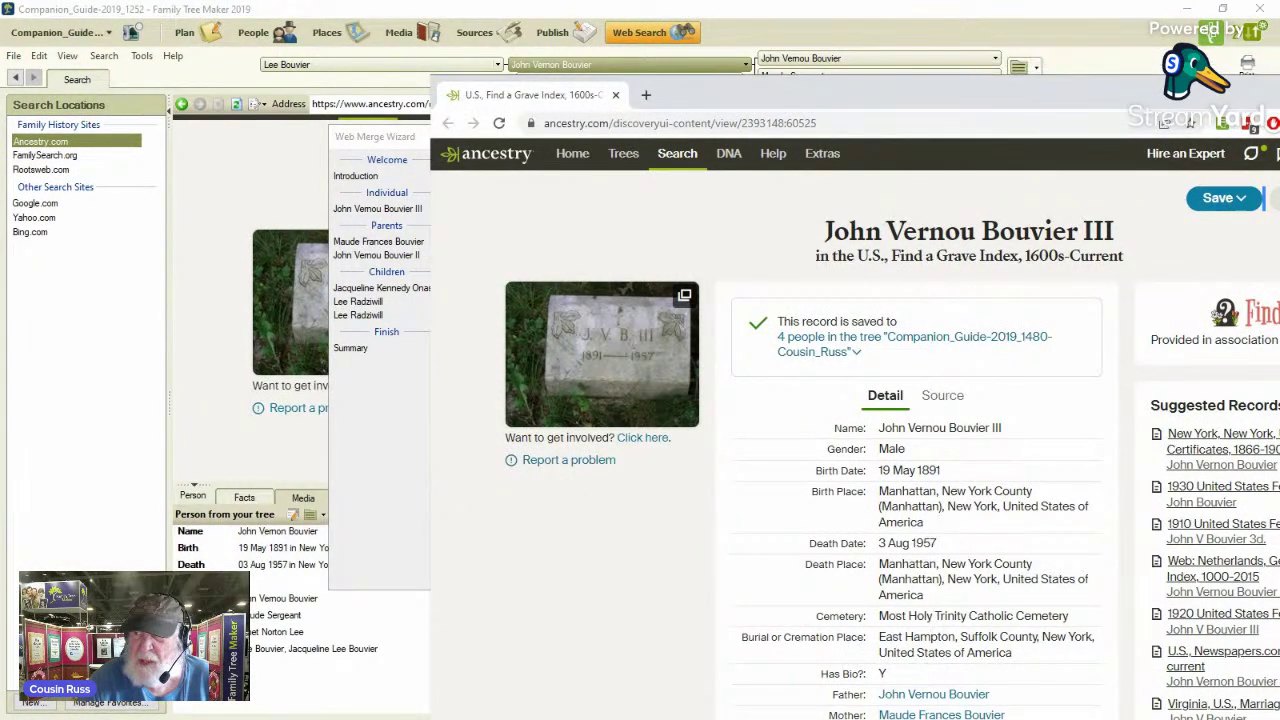
click(753, 68)
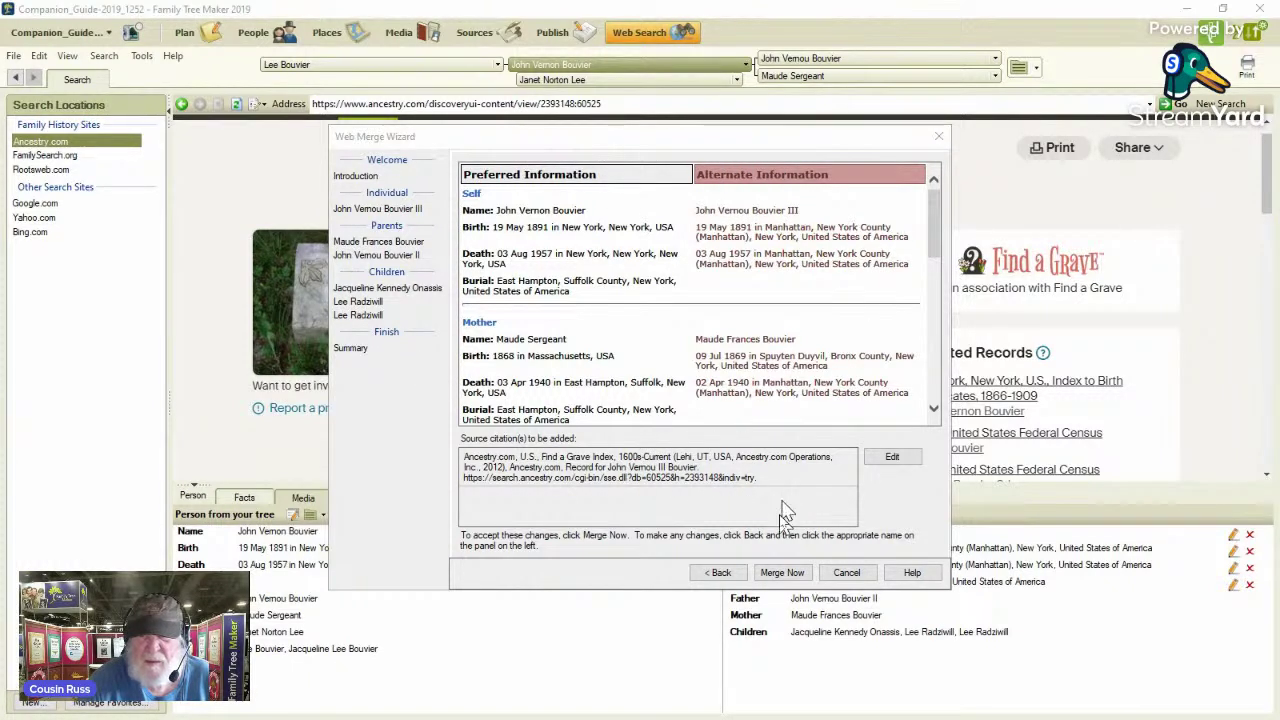
click(783, 573)
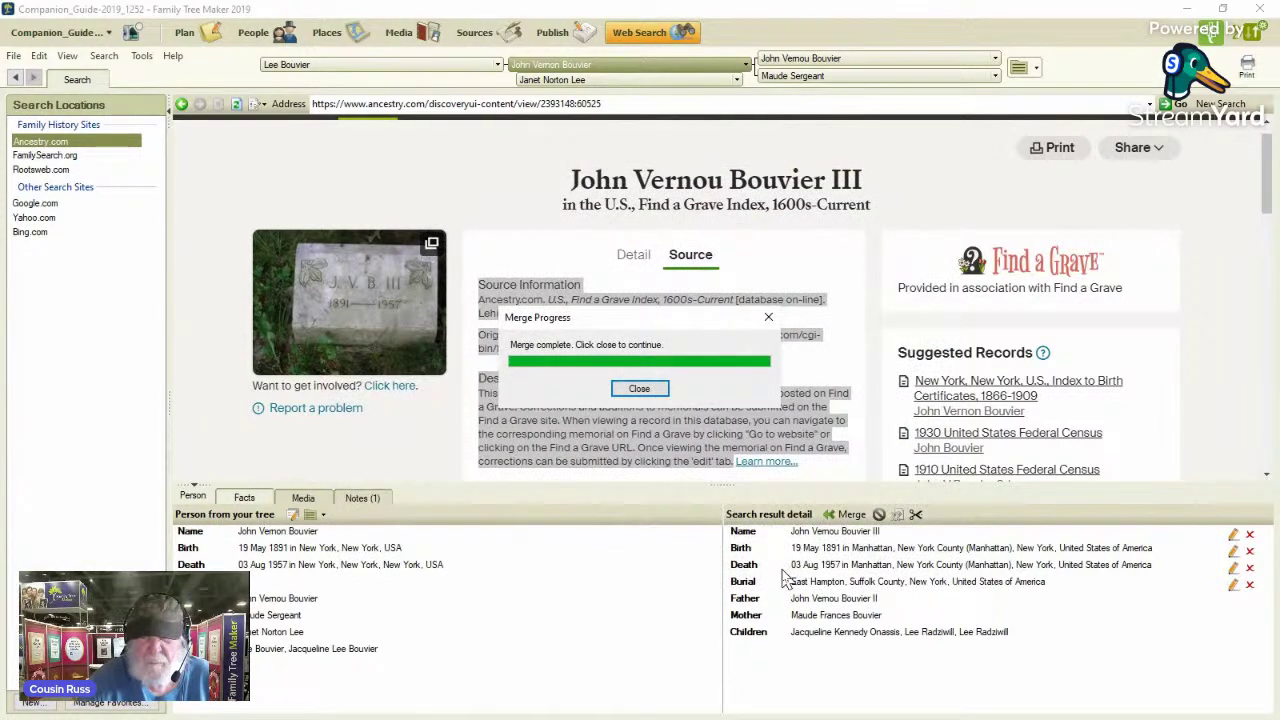
click(649, 394)
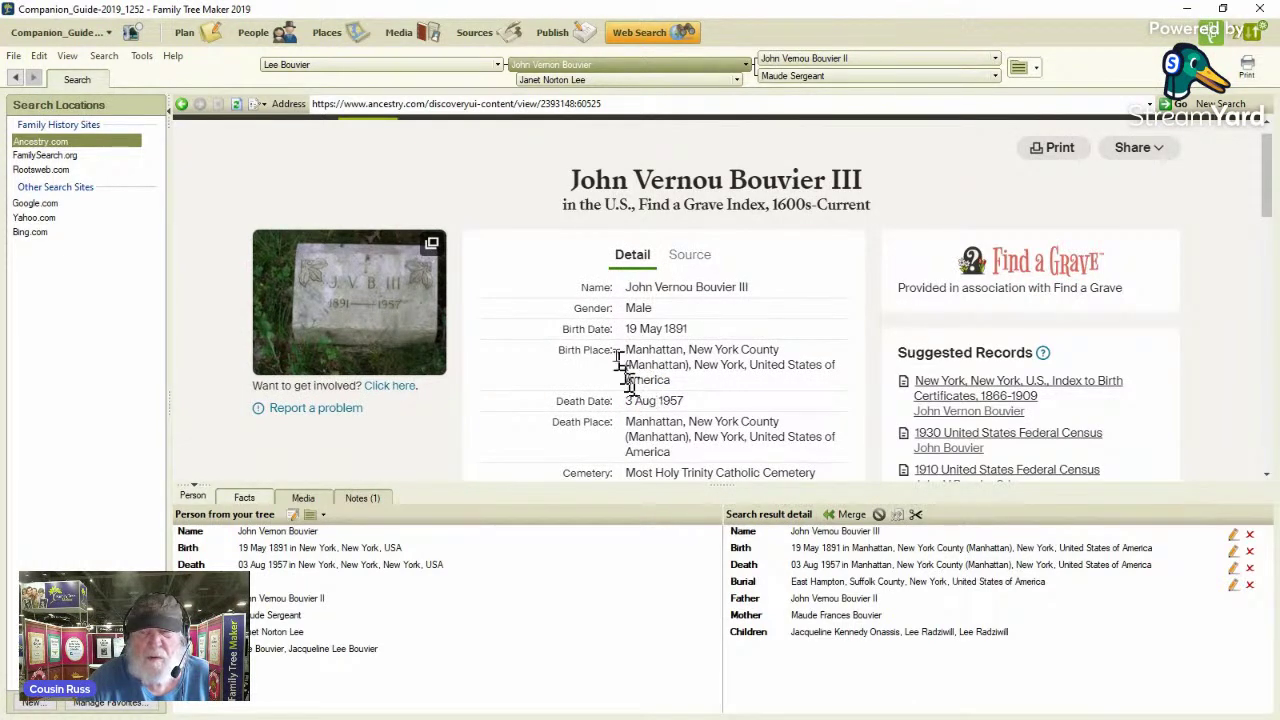
Paste the copied Source Information and Description text into the notes of the U.S., Find a Grave Index, 1600s-Current citation
click(478, 38)
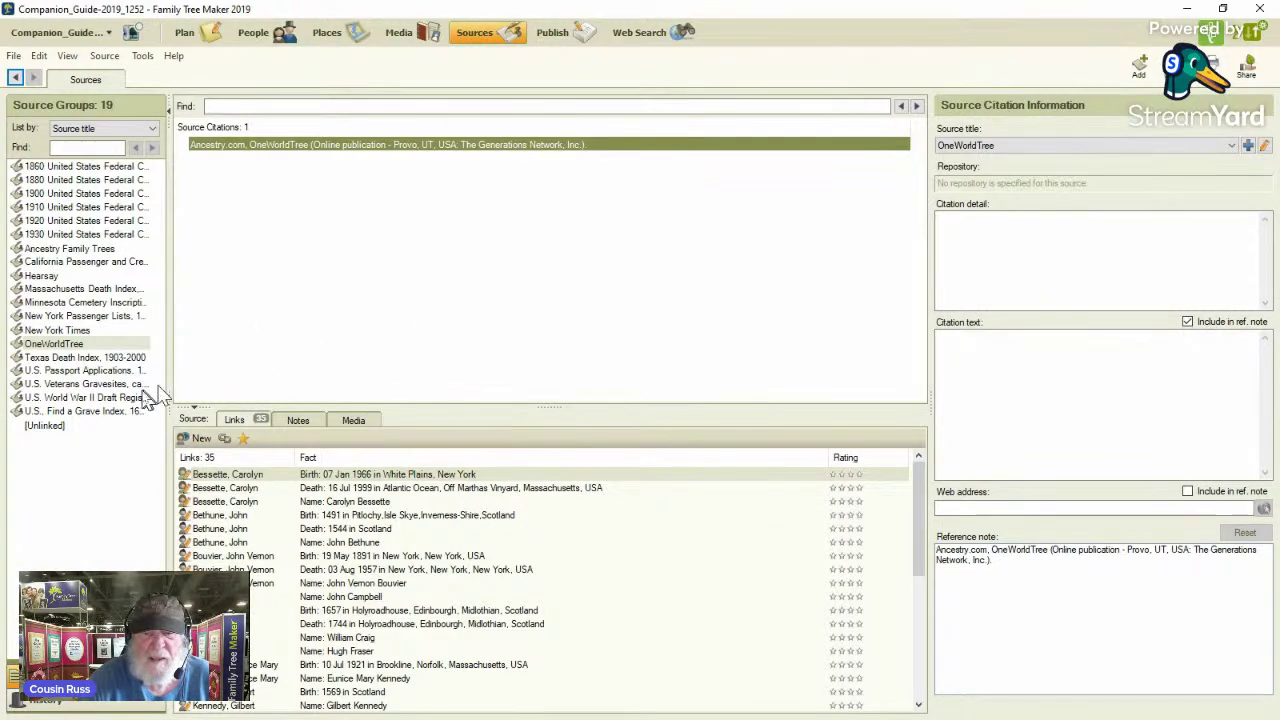
click(112, 416)
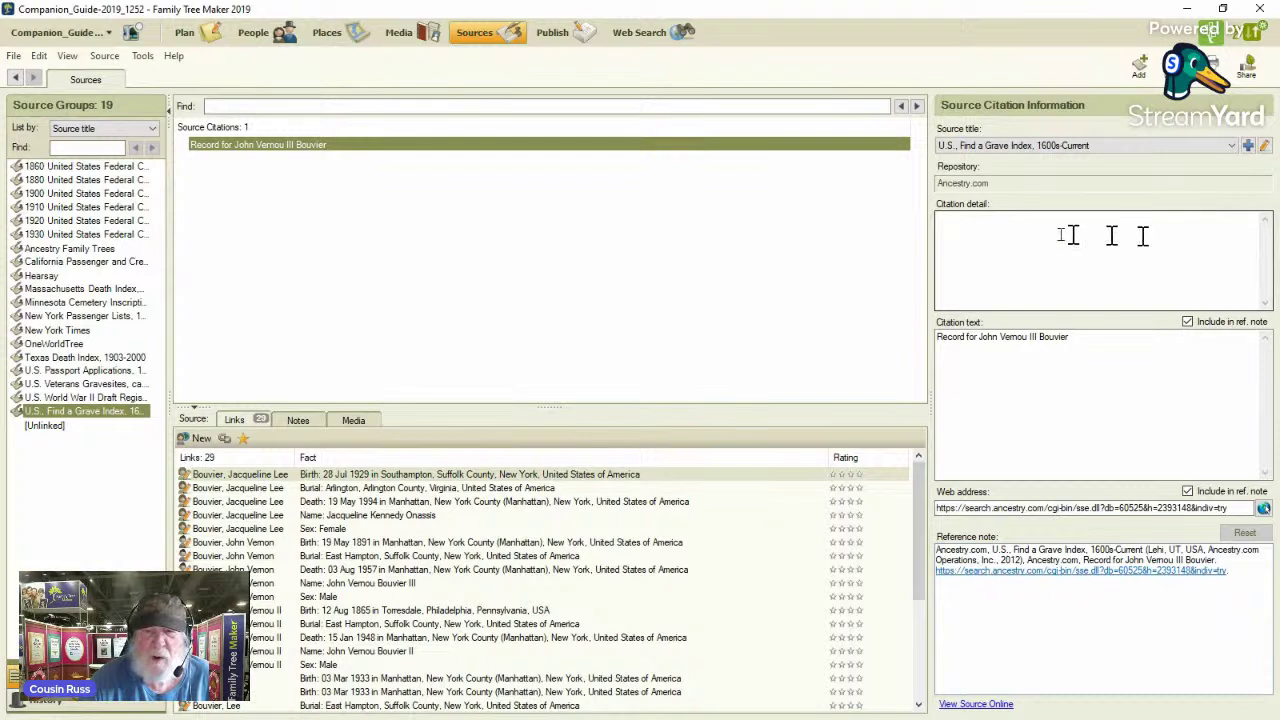
click(300, 428)
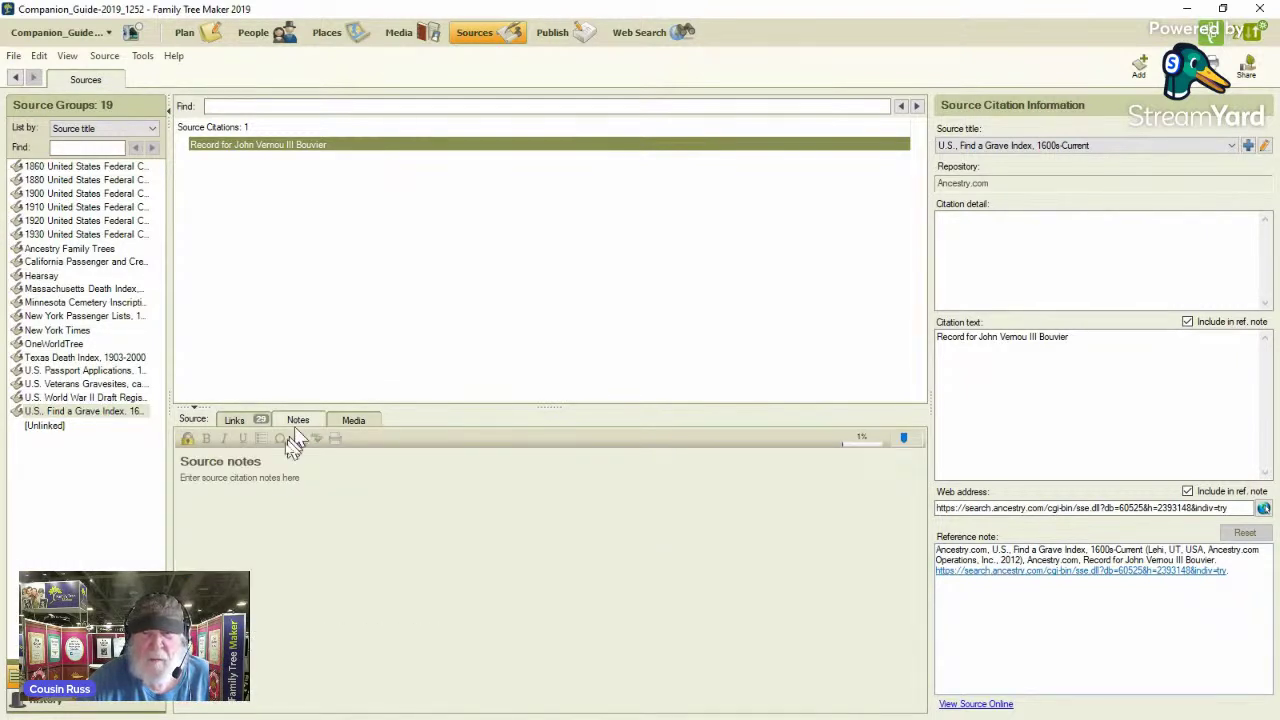
click(275, 481)
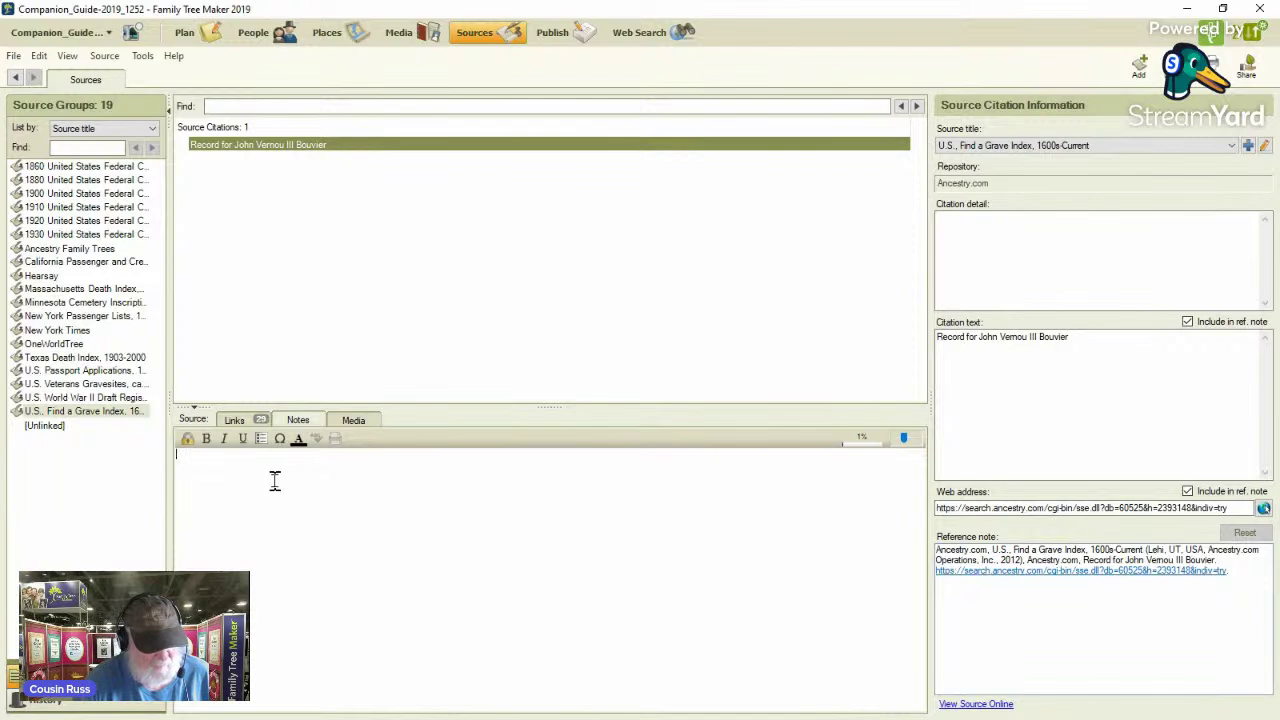
text(Source Information Ancestry.com. U.S., Find a Grave Index, 1600s-Current [database on-line]. Lehi, UT, USA: Ancestry.com Operations, Inc., 2012.  Original data: Find a Grave. Find a Grave. http://www.findagrave.com/cgi-bin/fg.cgi.  Description This database contains an index to cemetery and burial details posted on Find a Grave. Corrections and additions to memorials can be submitted on the Find a Grave site. When viewing a record in this database, you can navigate to the corresponding memorial on Find a Grave by clicking "Go to website" or clicking on the Find a Grave URL. Once viewing the memorial on Find a Grave, corrections can be submitted by clicking the 'edit' tab.)
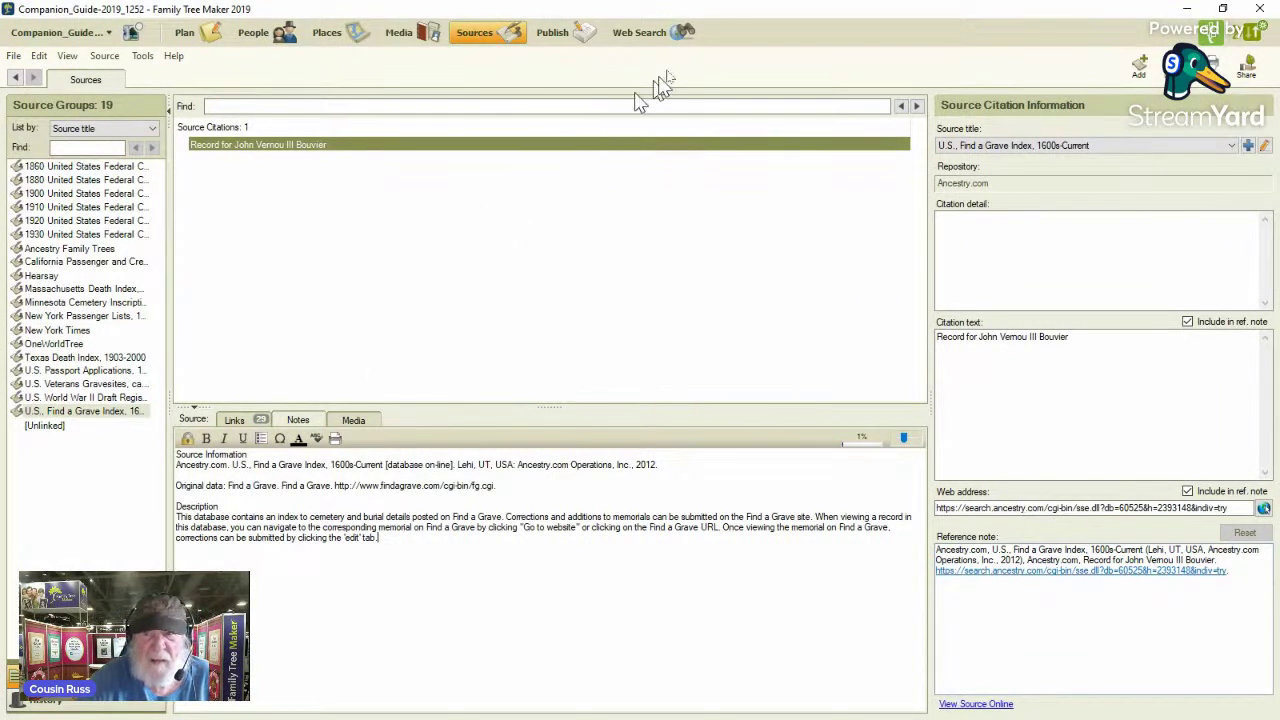
Review the source details on the Find a Grave web record and return to the citation's notes
click(655, 40)
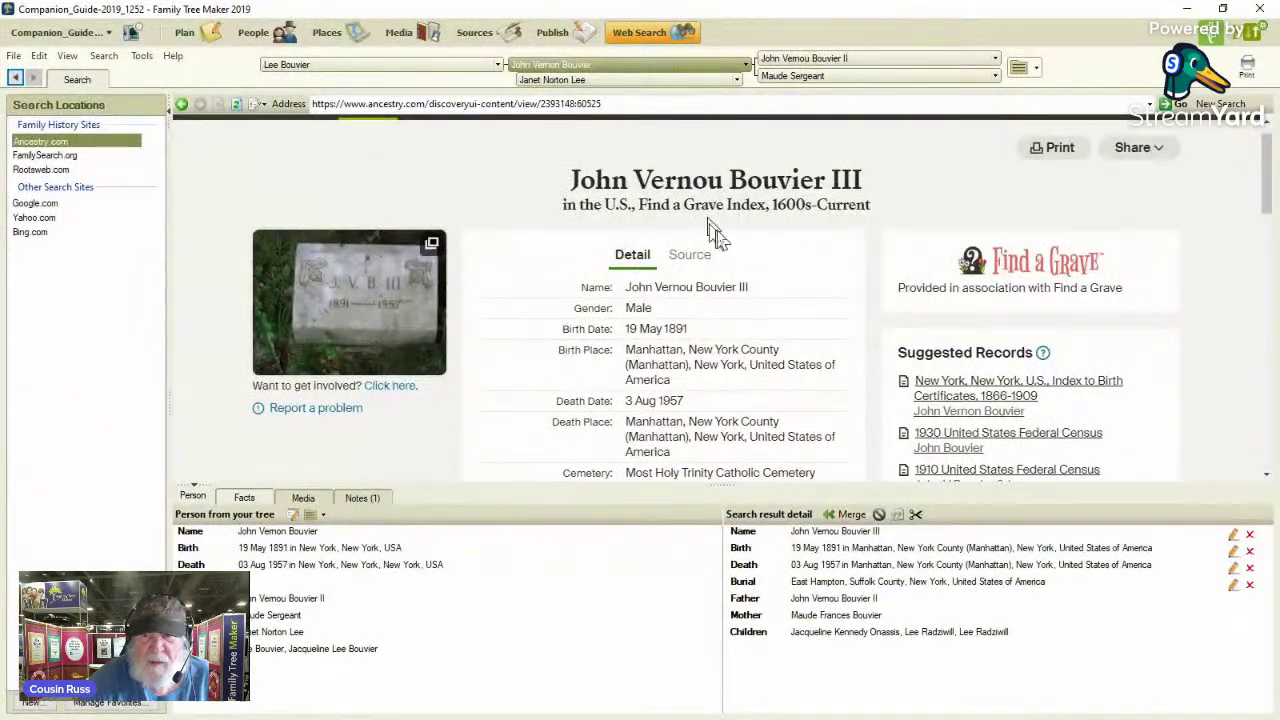
click(698, 258)
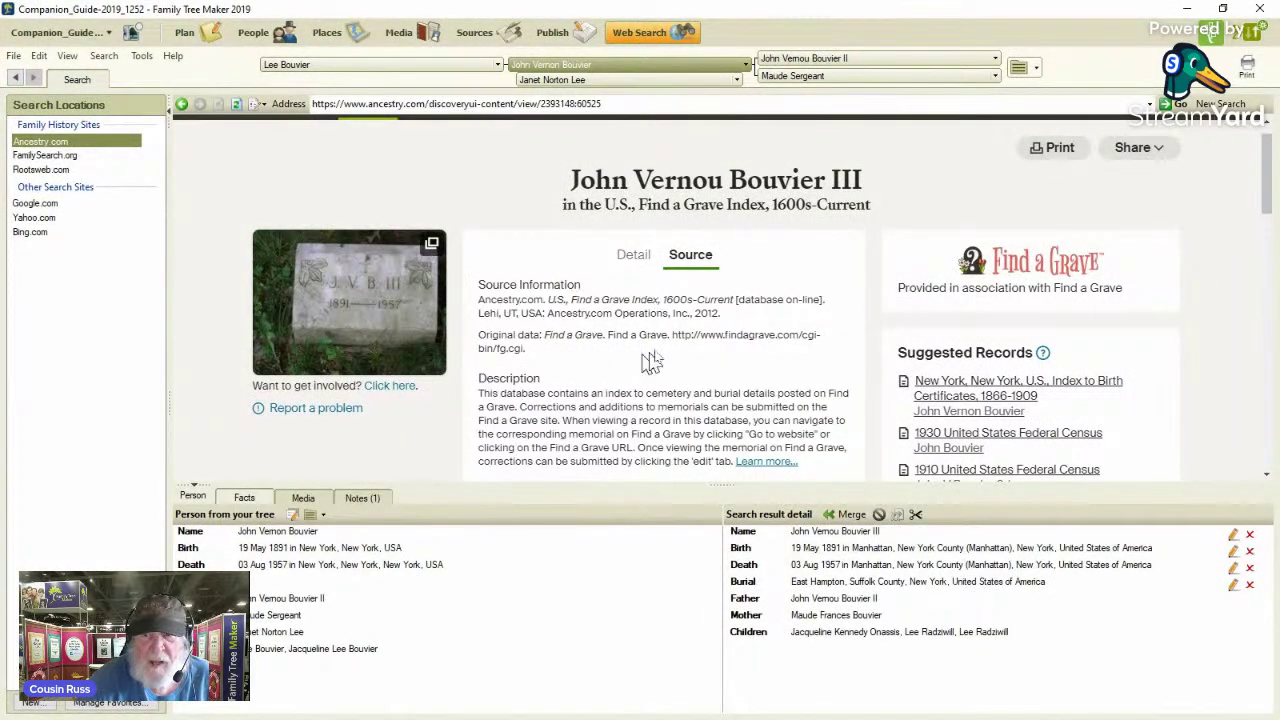
click(470, 36)
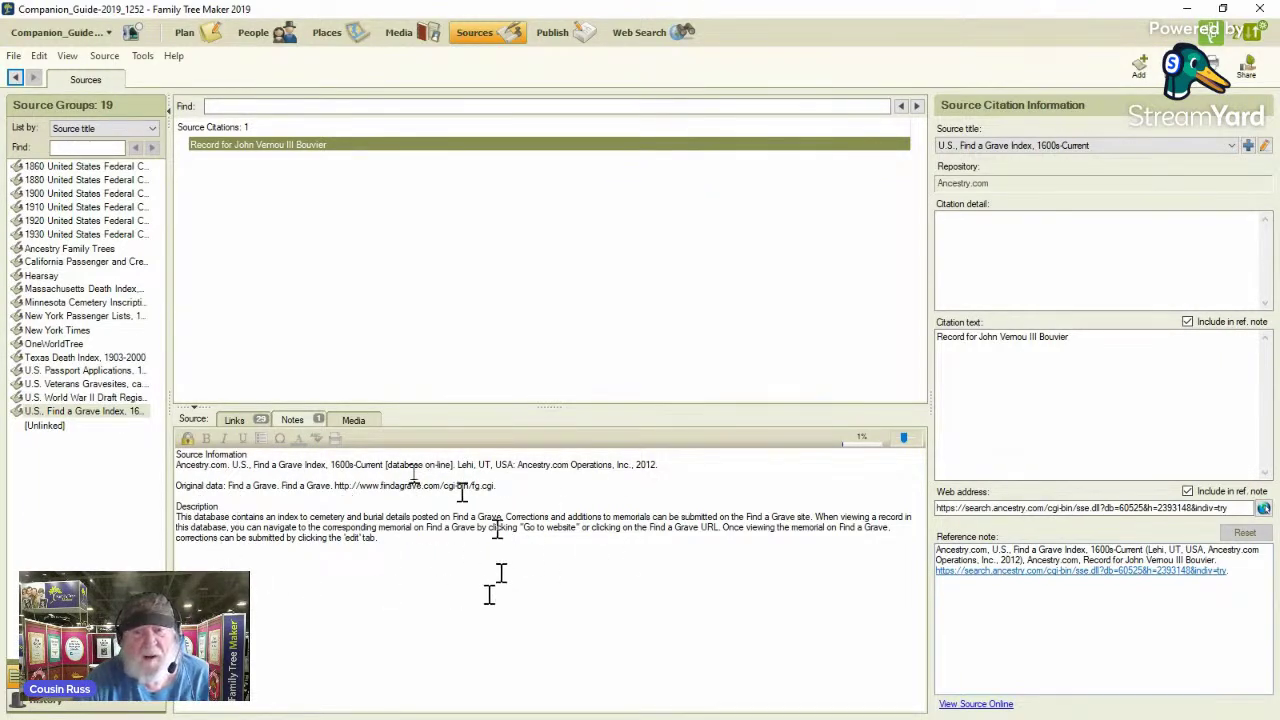
Exclude the citation text from the reference note of the Find a Grave citation
click(984, 236)
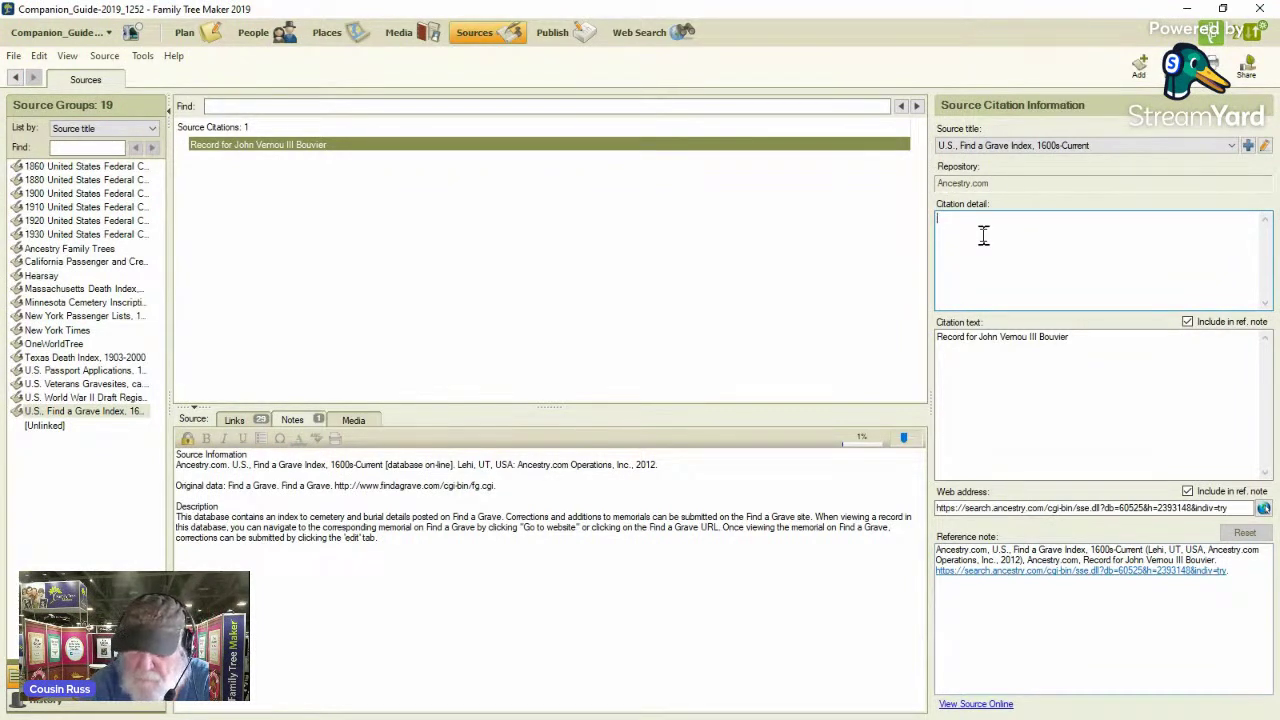
click(983, 235)
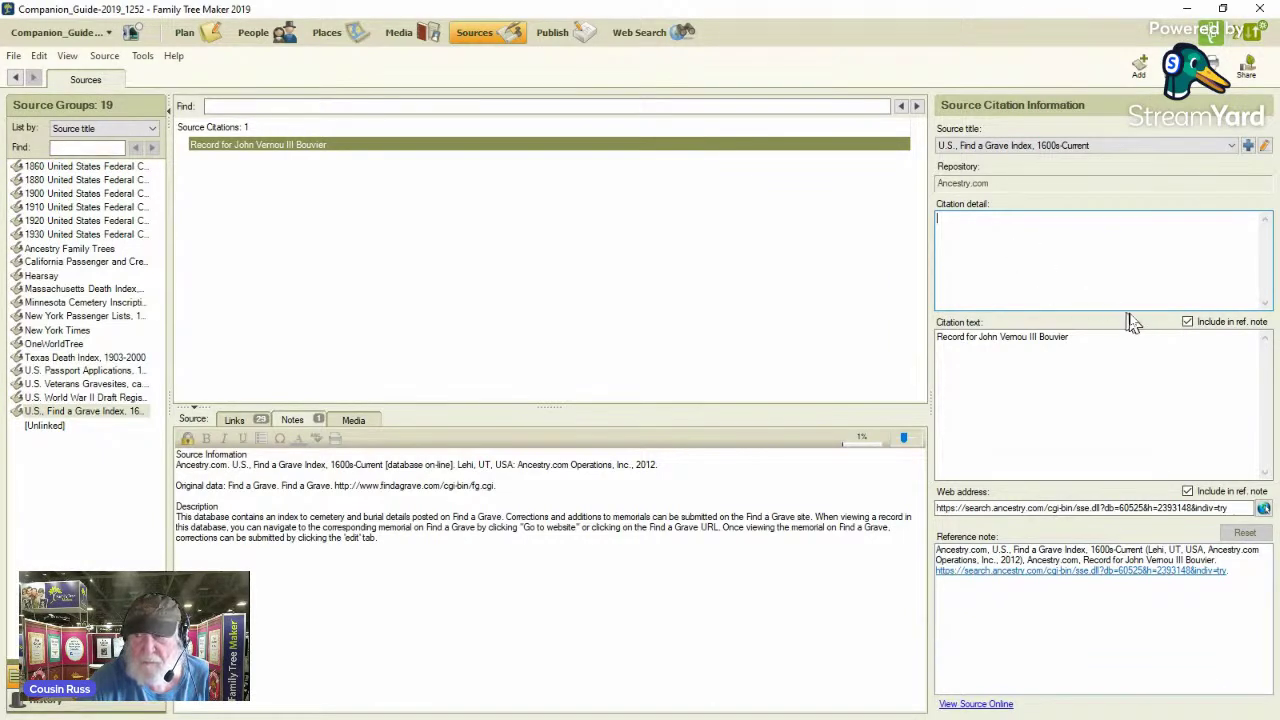
click(1187, 323)
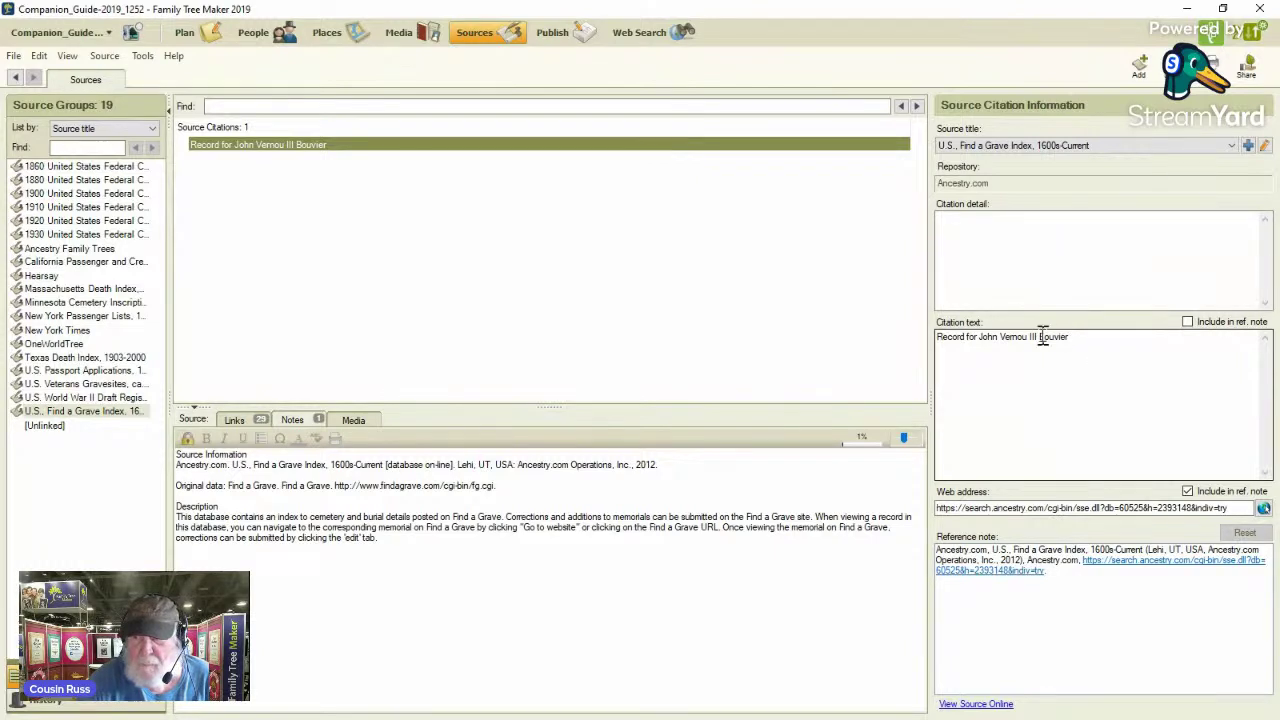
Move the surname ahead of the III suffix in the citation text and exclude the web address from the reference note
drag(1041, 337, 1079, 340)
key(BackSpace)
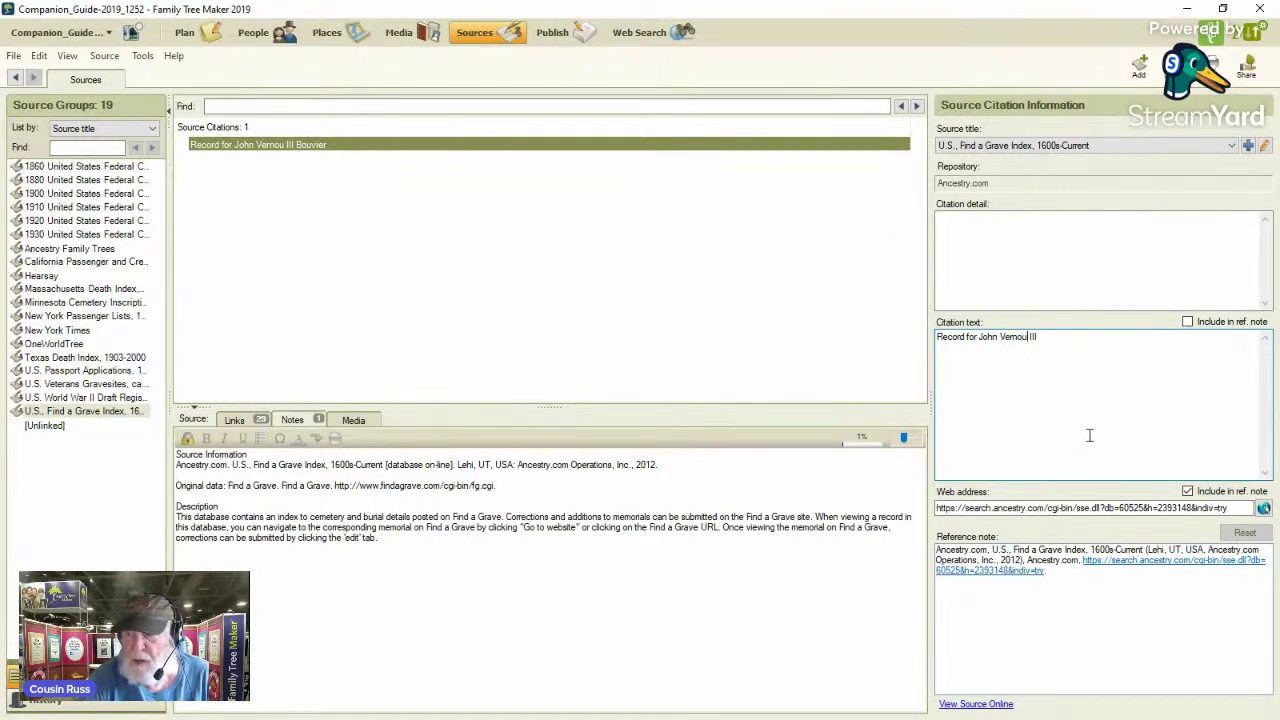
text(Bouvier)
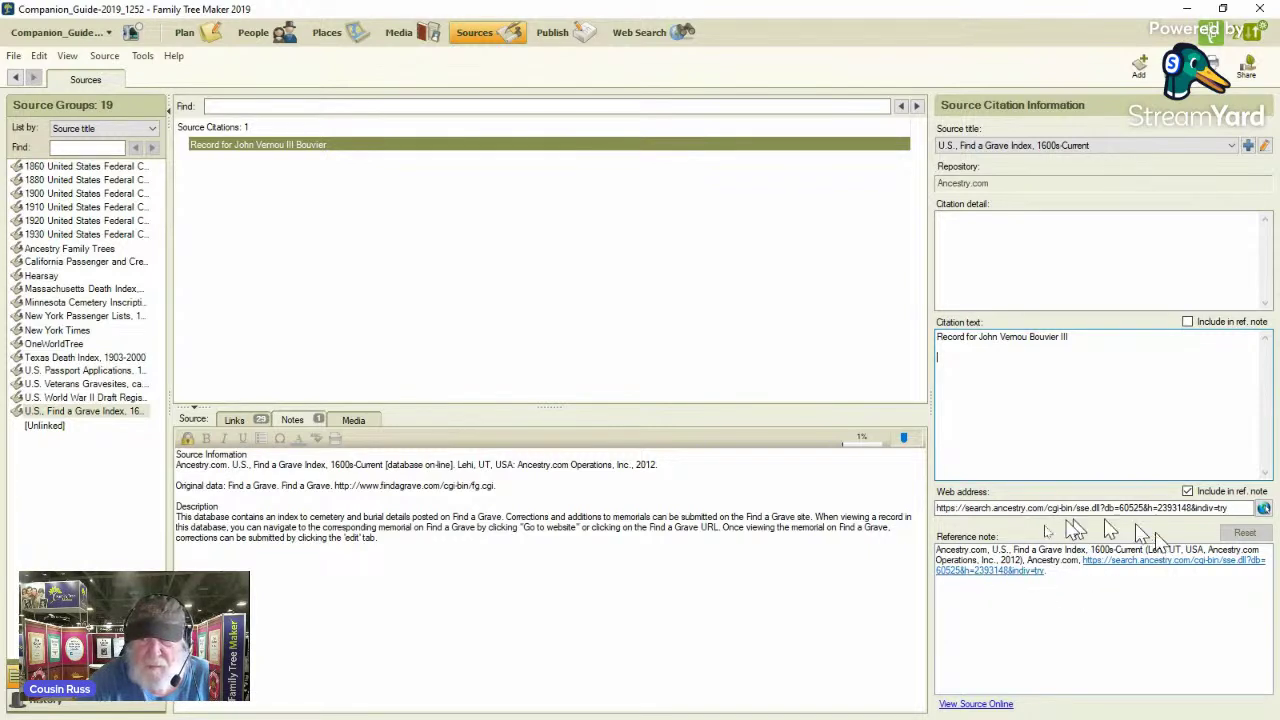
click(1189, 492)
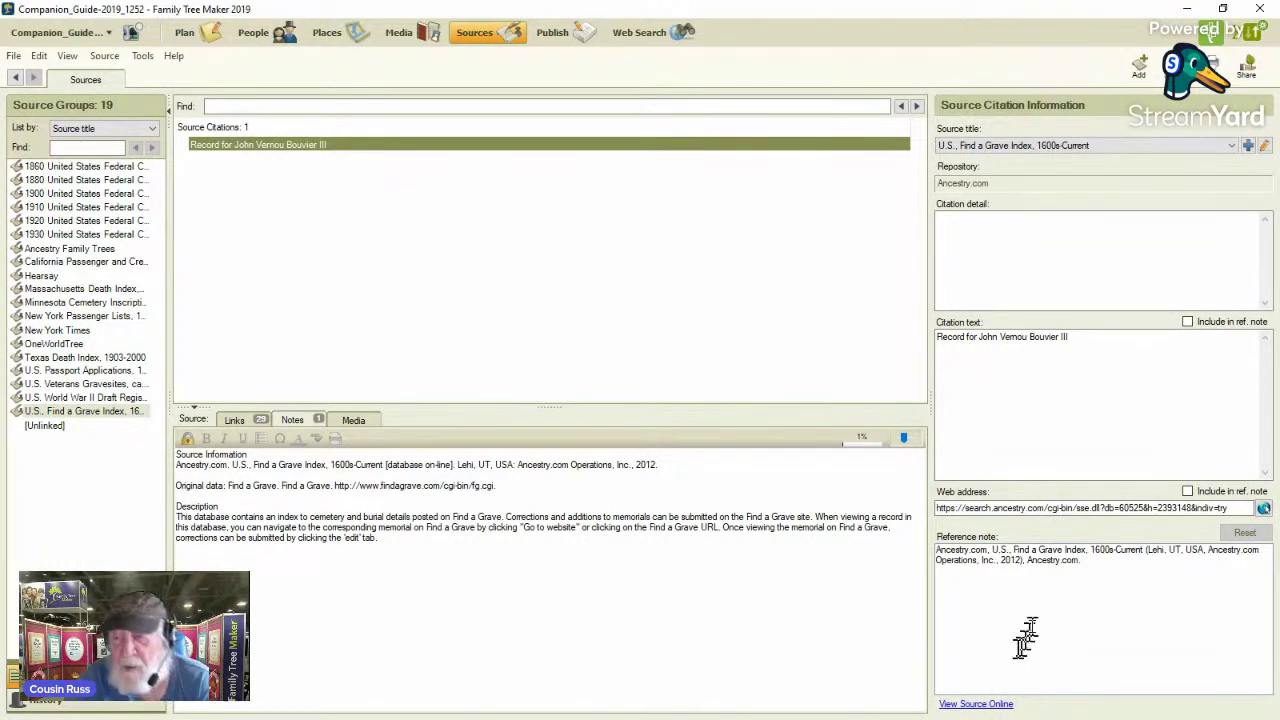
Enter the person's full name with the III suffix, followed by a comma, as the start of the citation detail
click(966, 231)
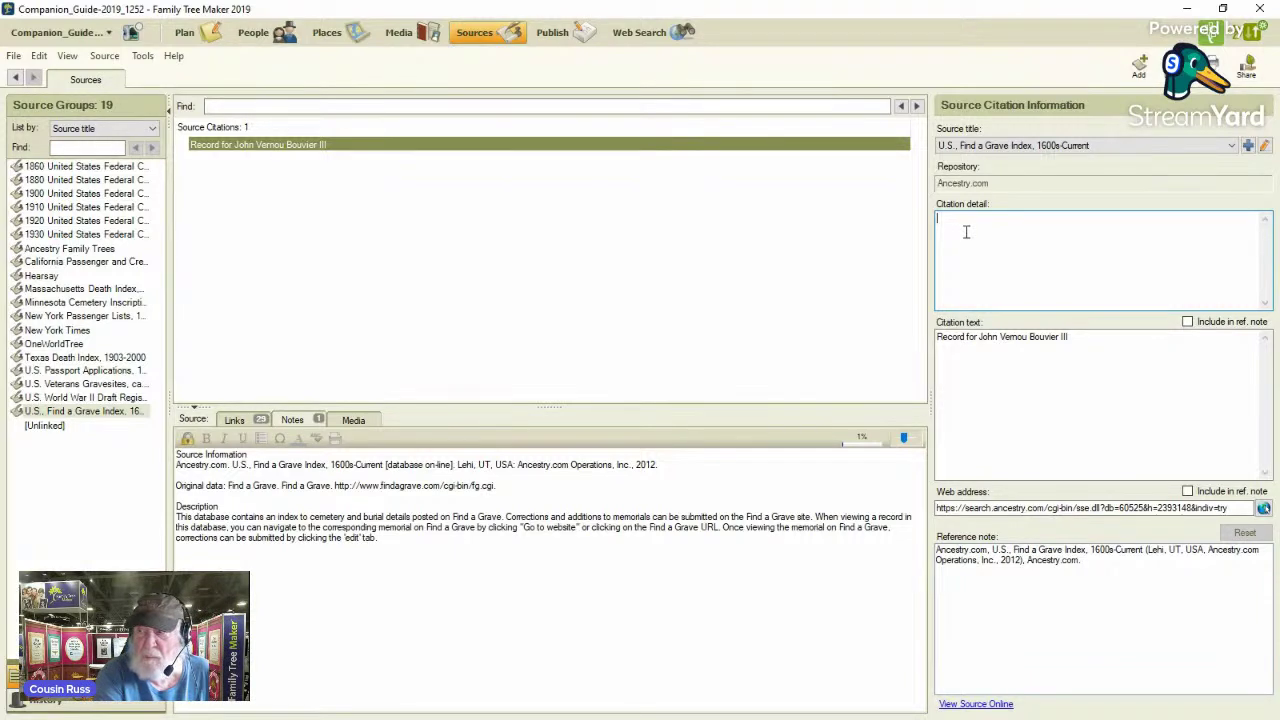
text(Jo)
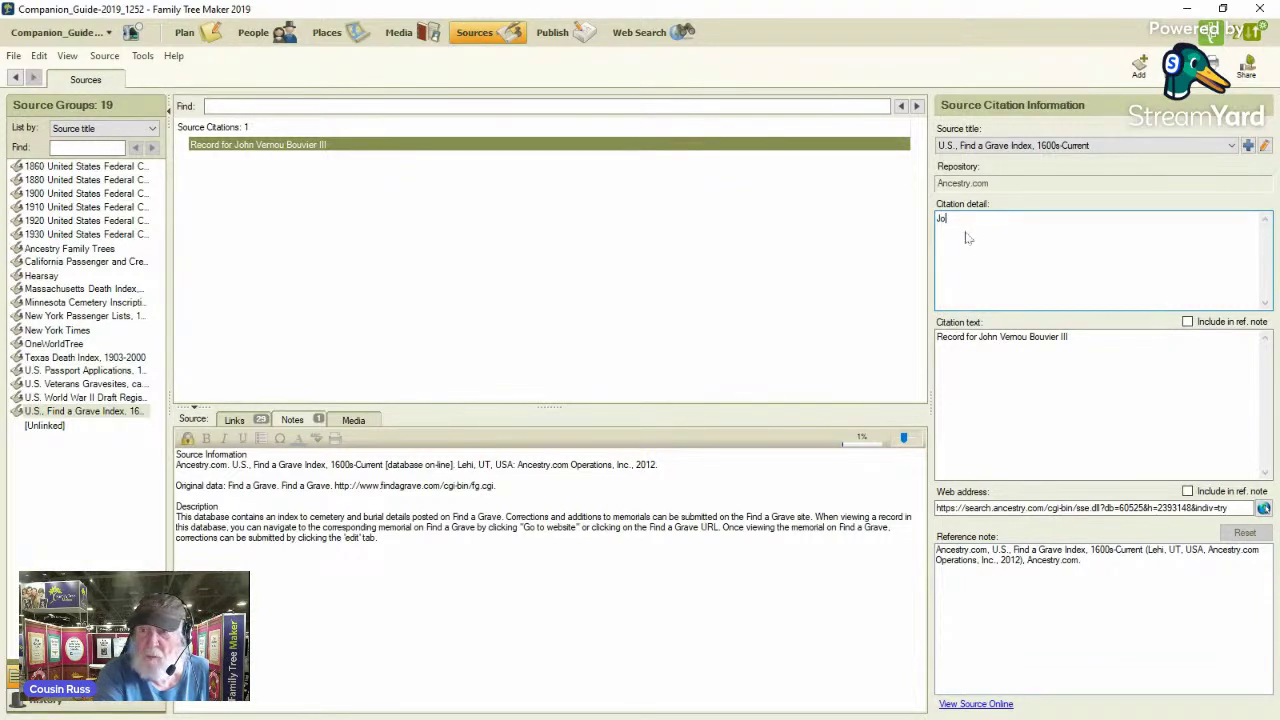
text(hn )
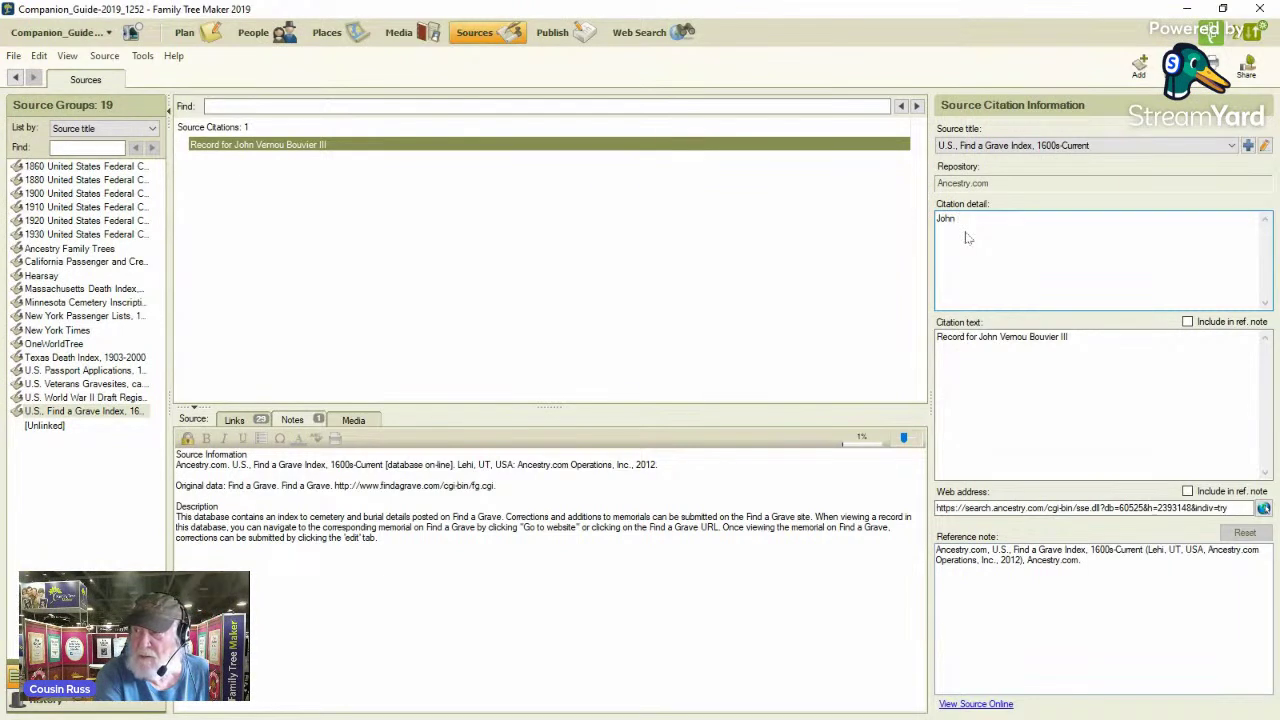
text(V)
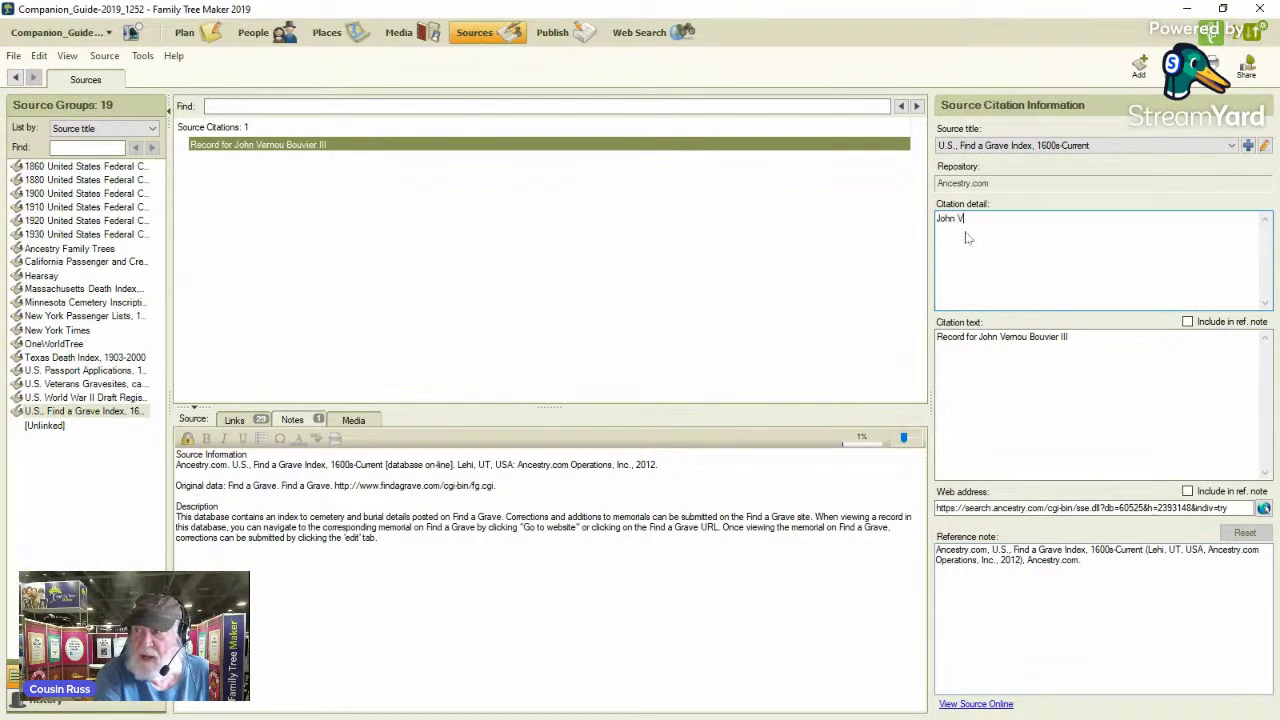
text(ernou )
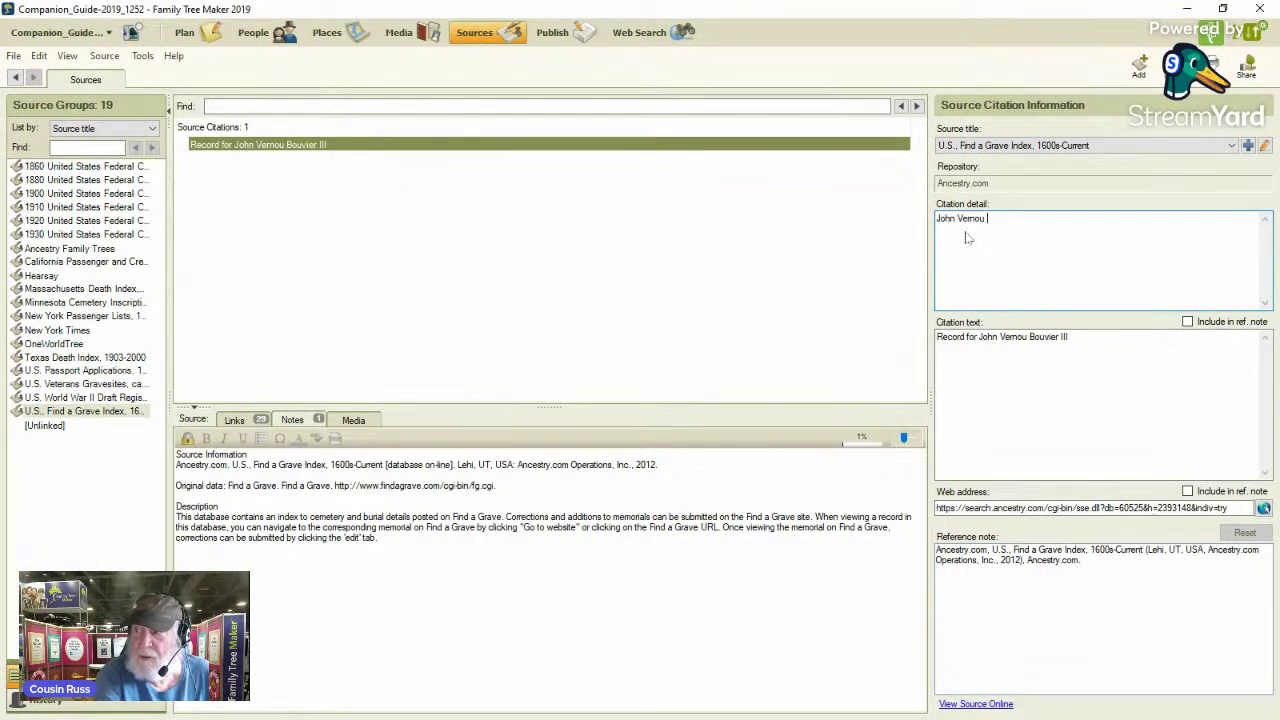
text(Bou)
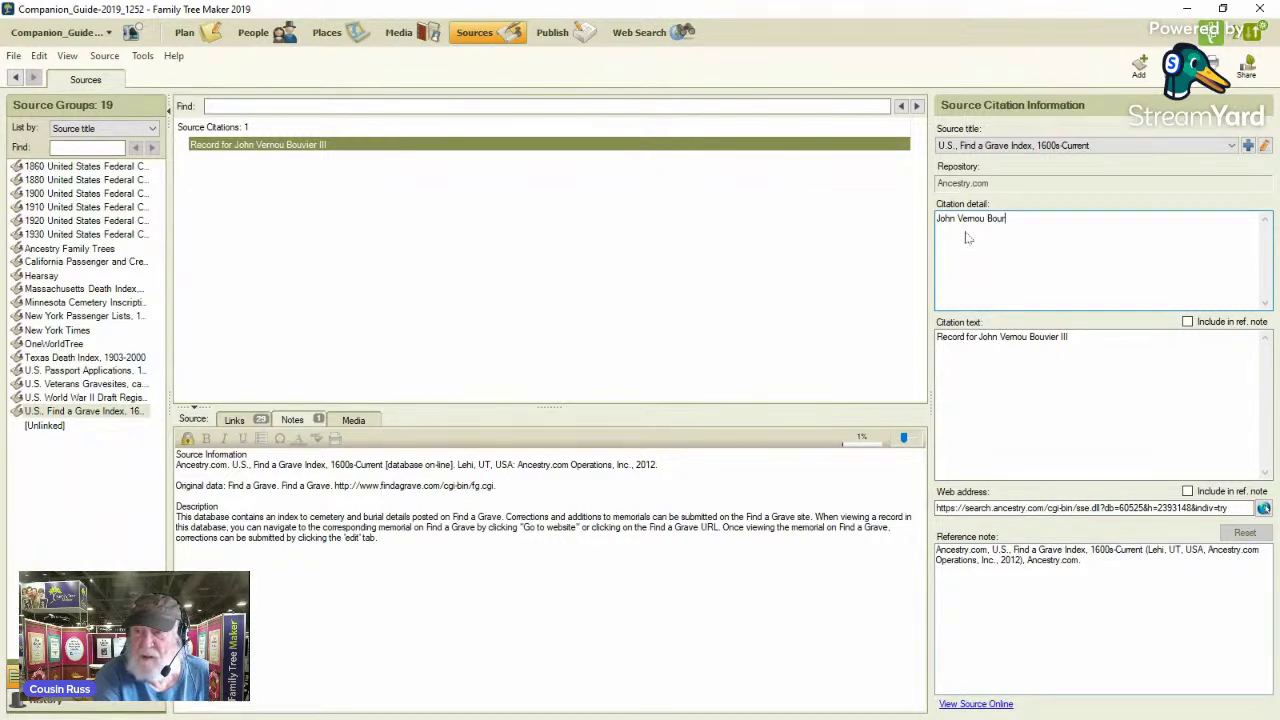
text(rvier III)
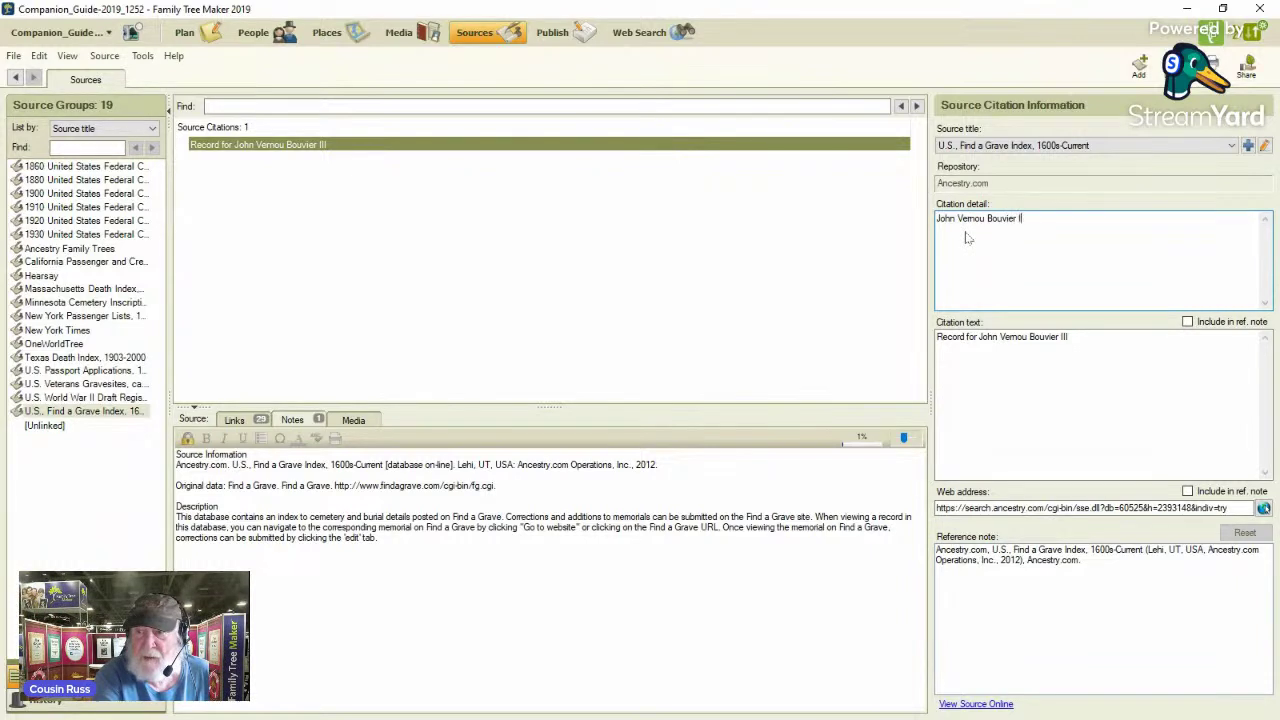
text(, )
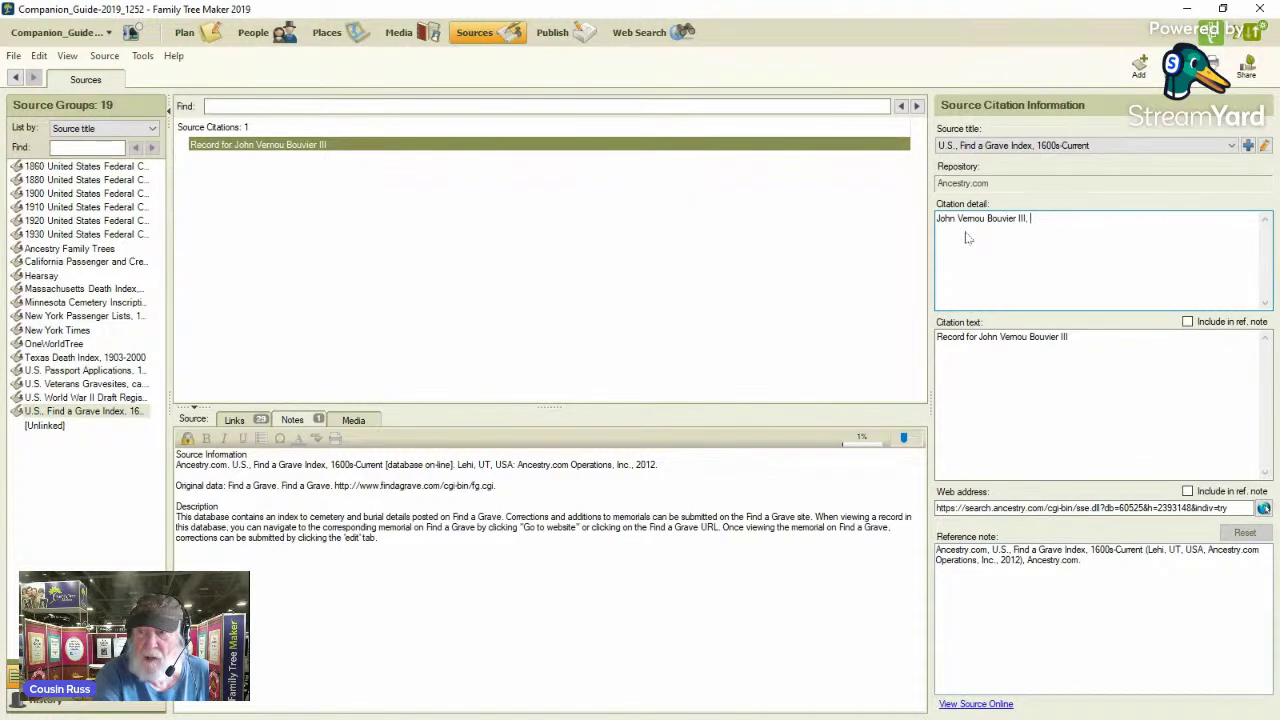
text(D)
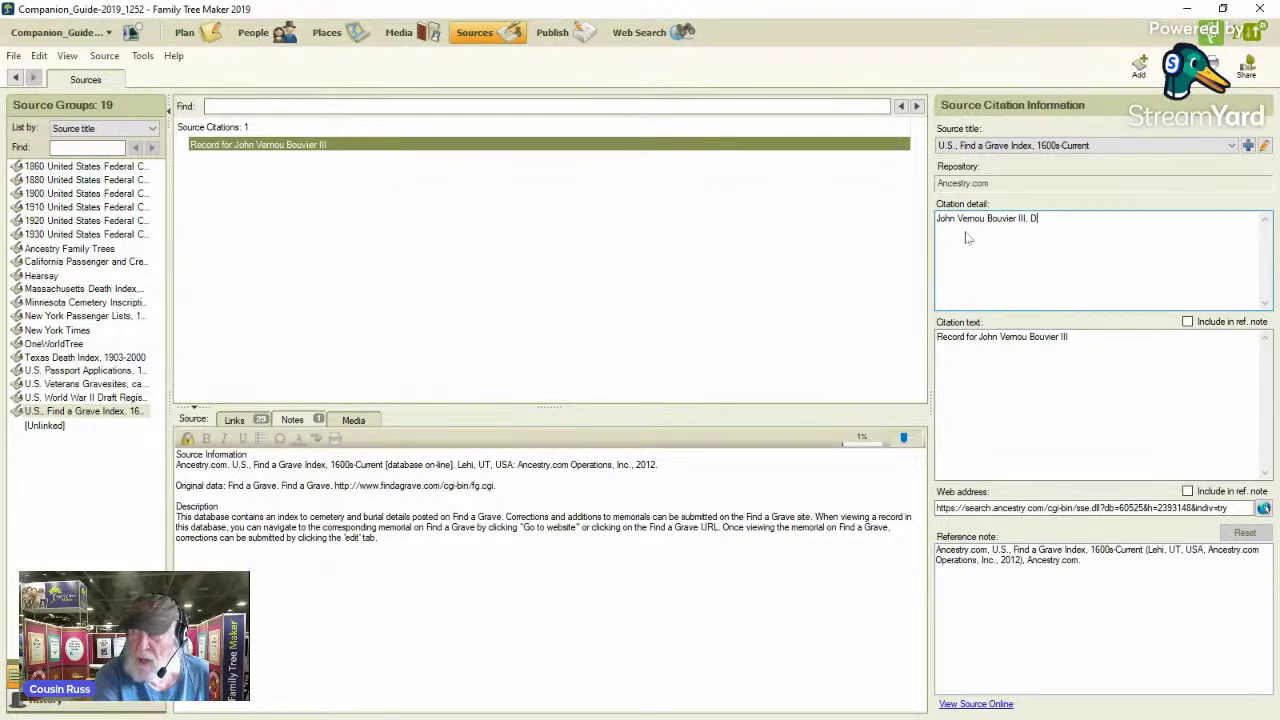
text(o)
key(BackSpace)
key(BackSpace)
text(Fort)
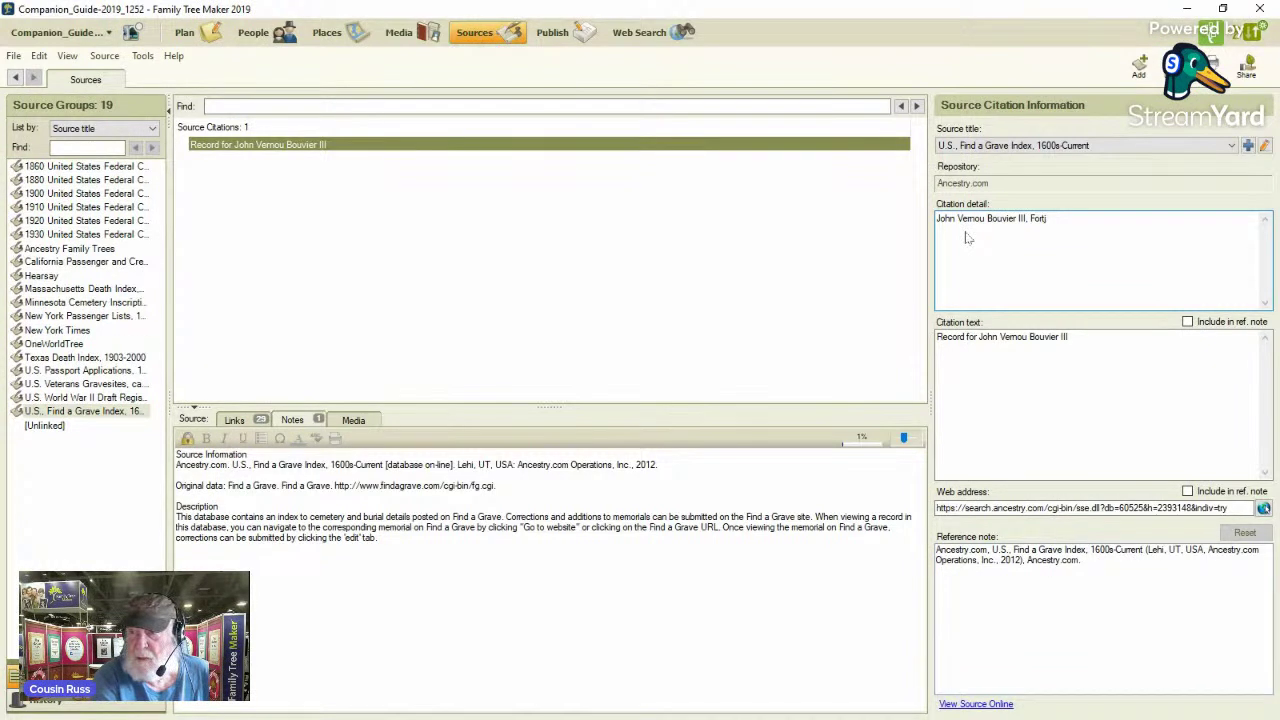
key(BackSpace)
key(BackSpace)
key(BackSpace)
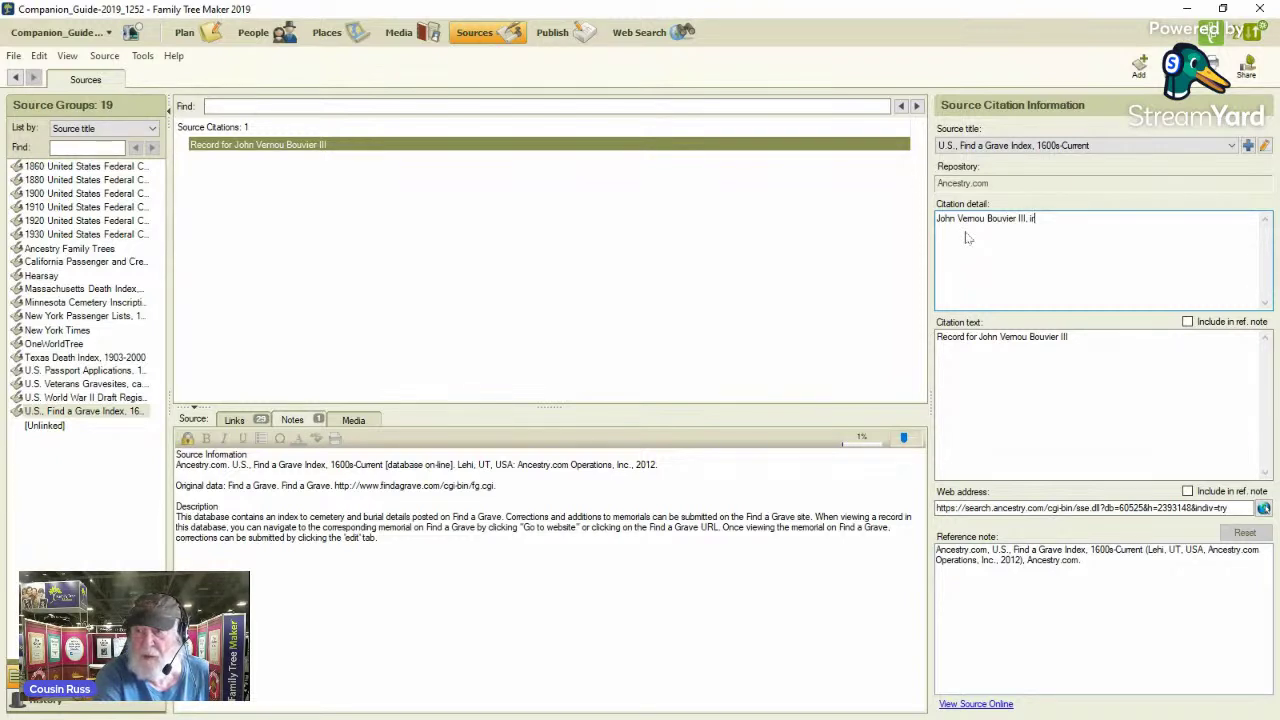
Add the label "Birth Date:" and the person's date of birth to the citation detail
text(Bi)
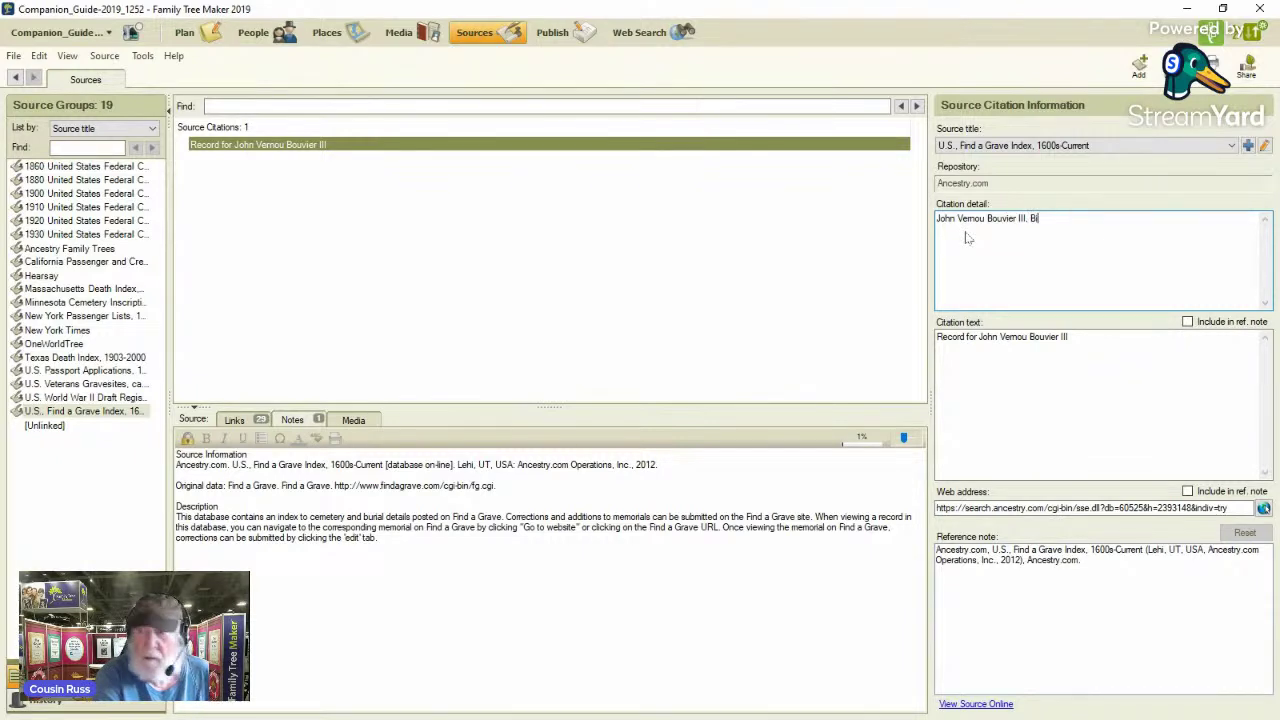
text(rth Date: 19 )
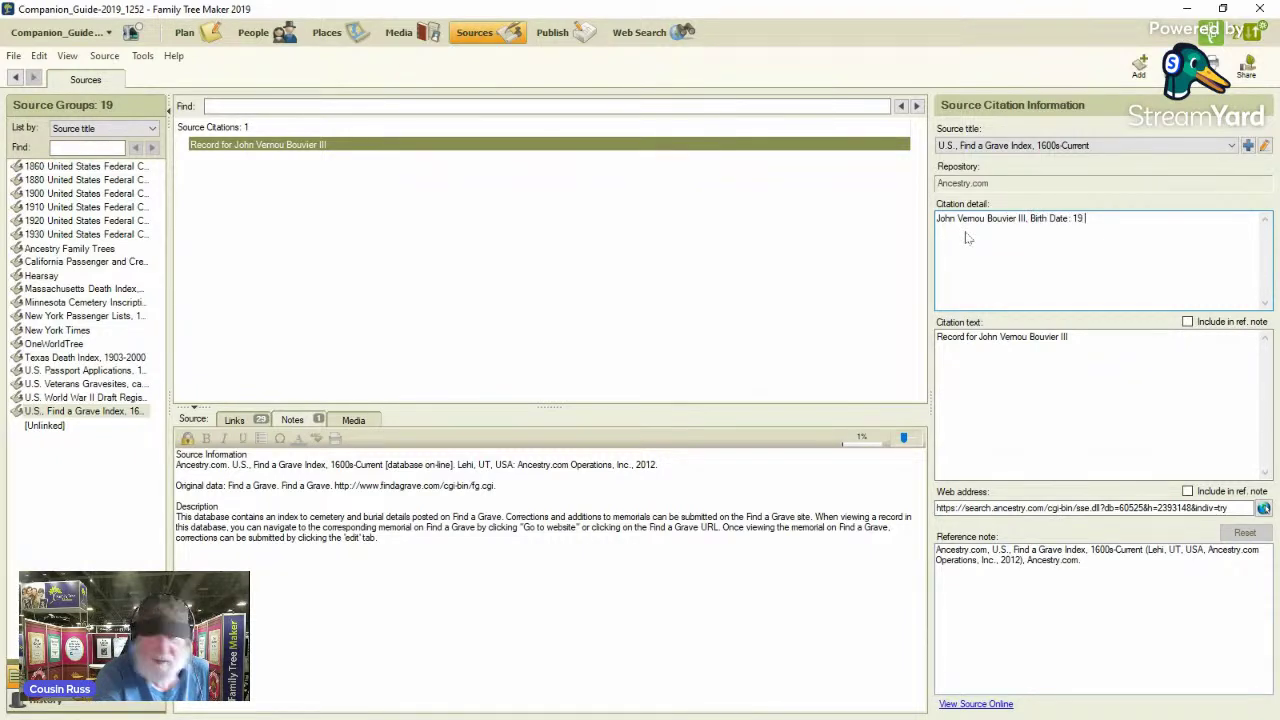
text(May 1)
text(891)
text(. )
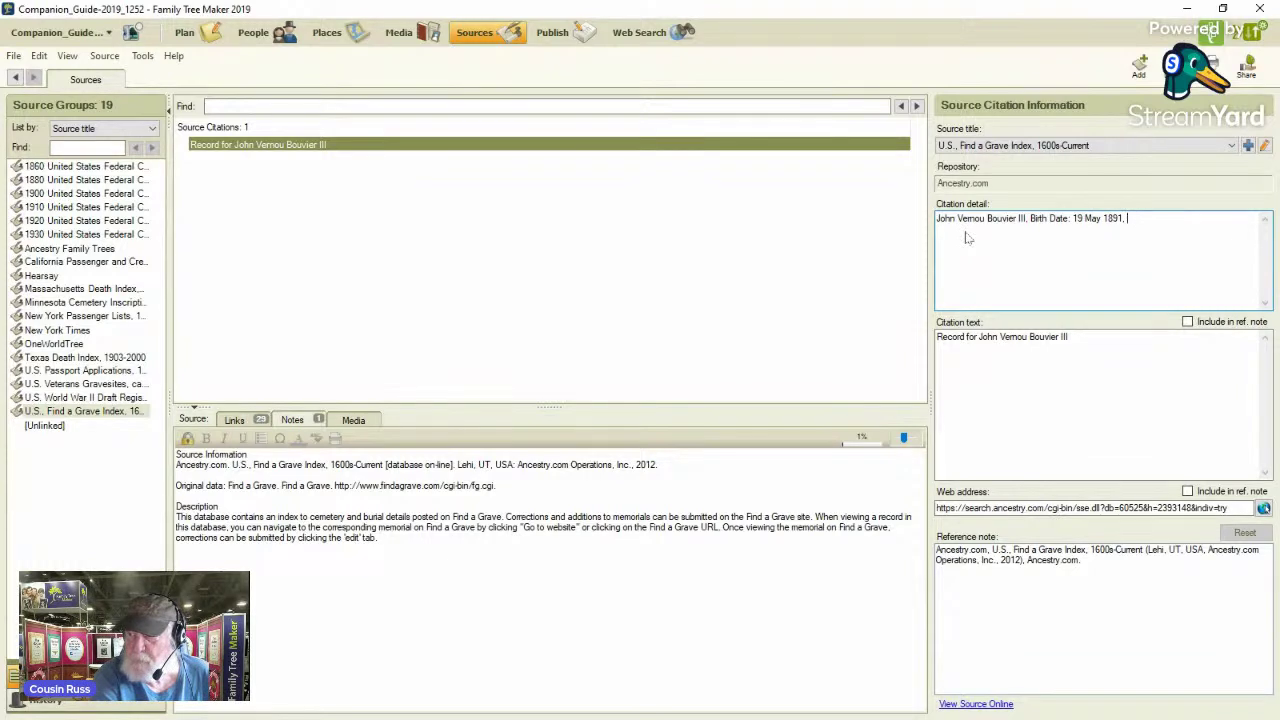
Append "Death Date: 3 Aug 1957" to the citation detail
text(De)
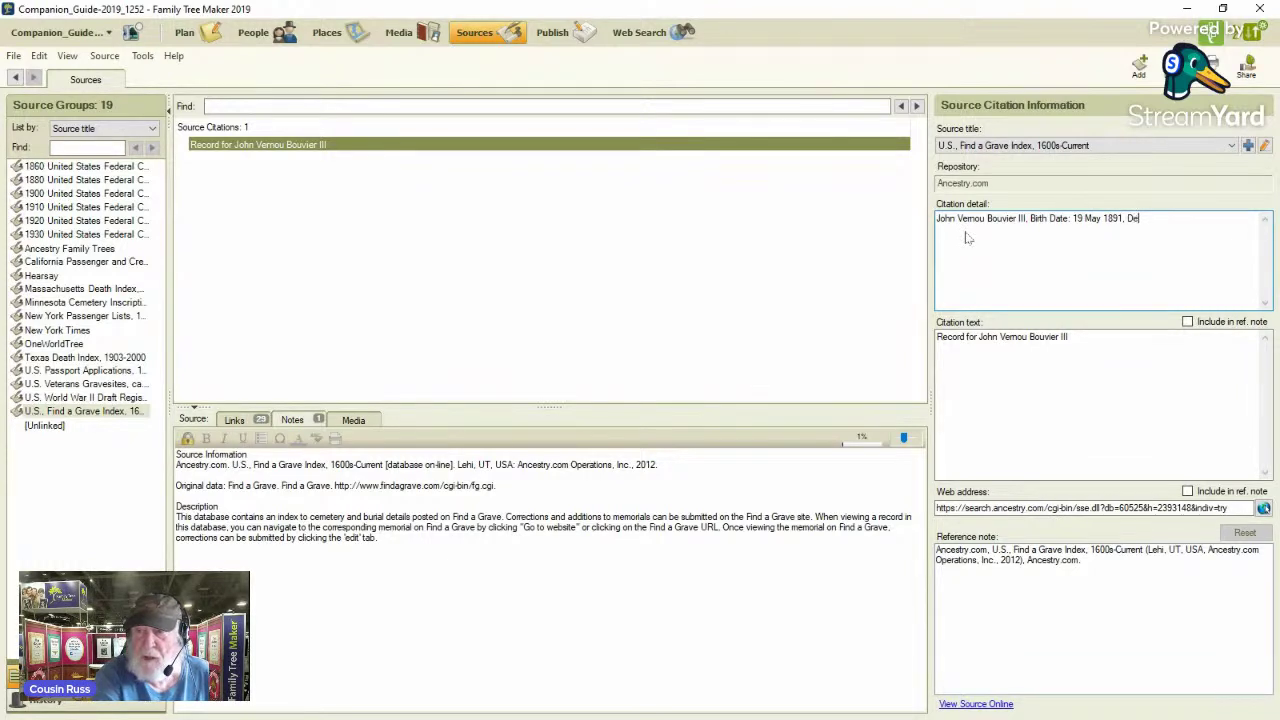
text(ath Da)
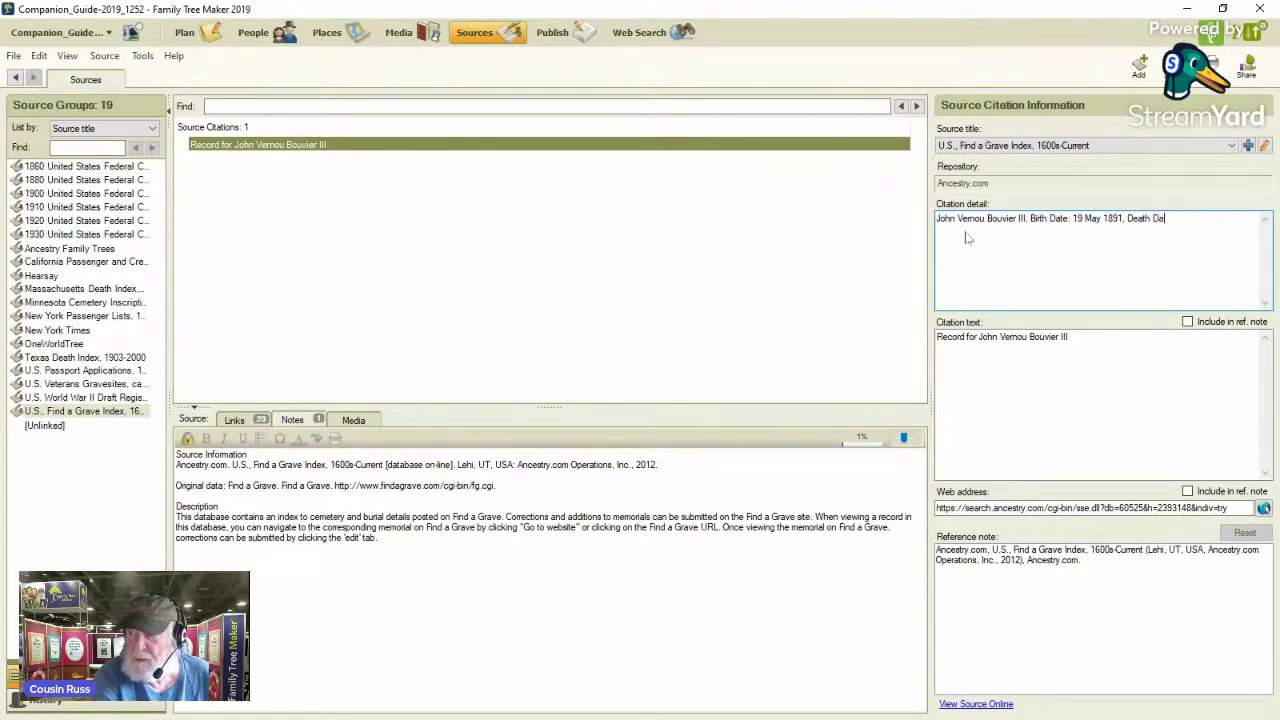
text(te: 3 Aug 1)
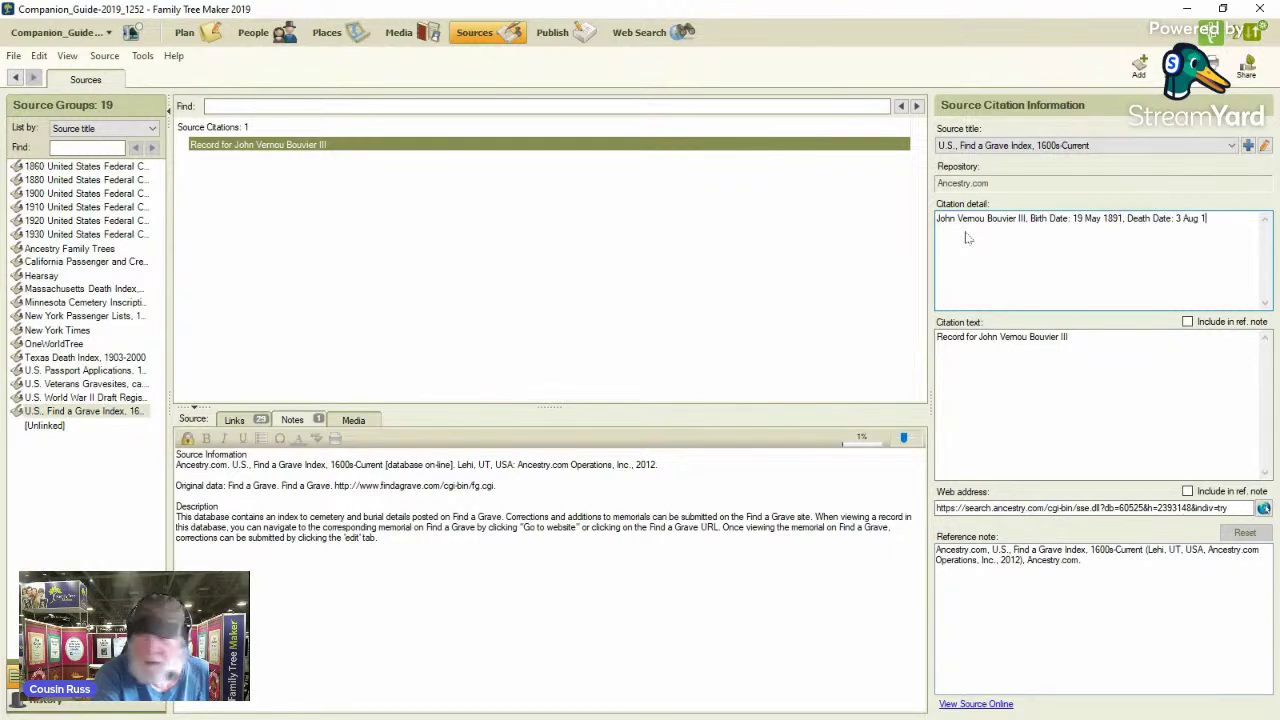
text(9)
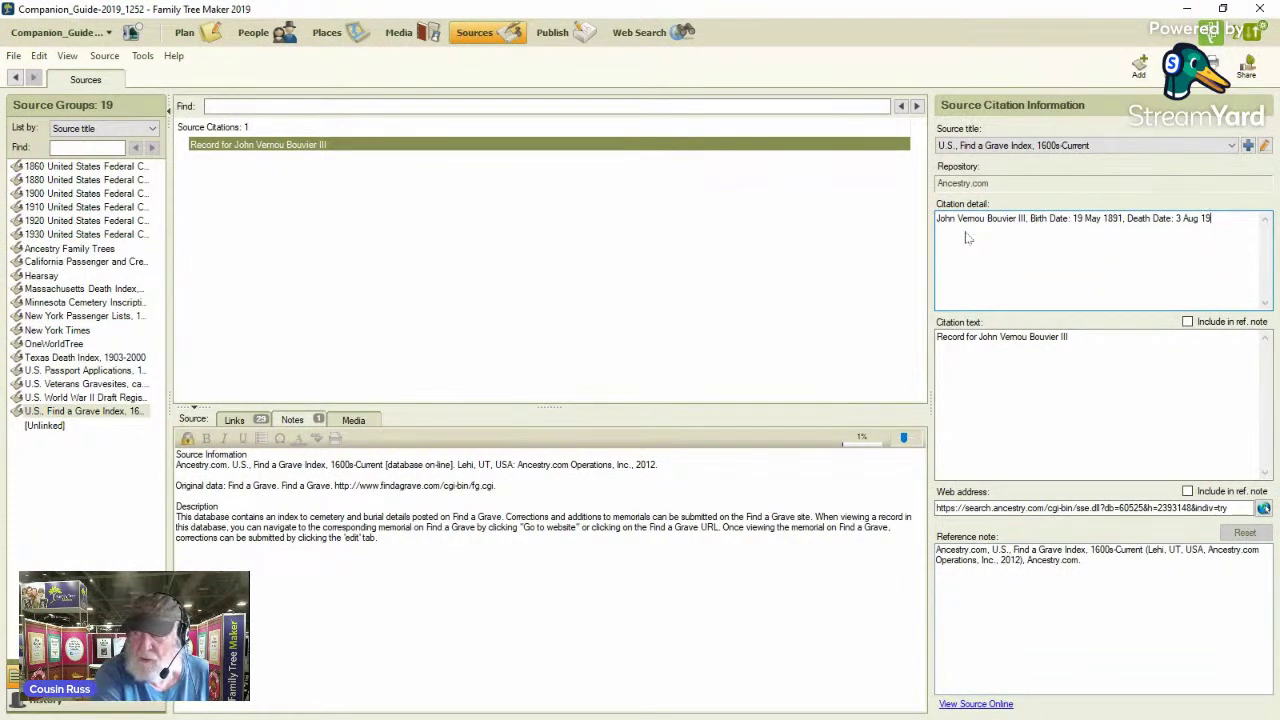
text(57)
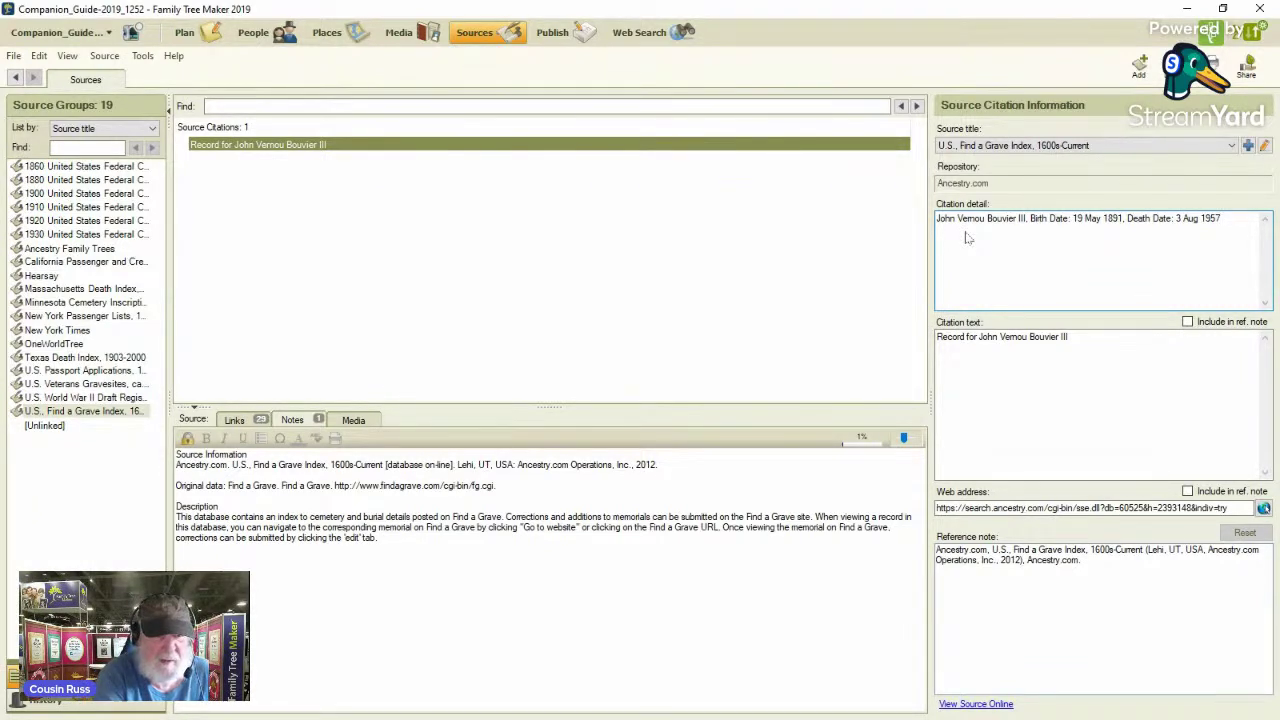
Complete the citation detail with the place "Manhattan, New York." after the death date
text(N)
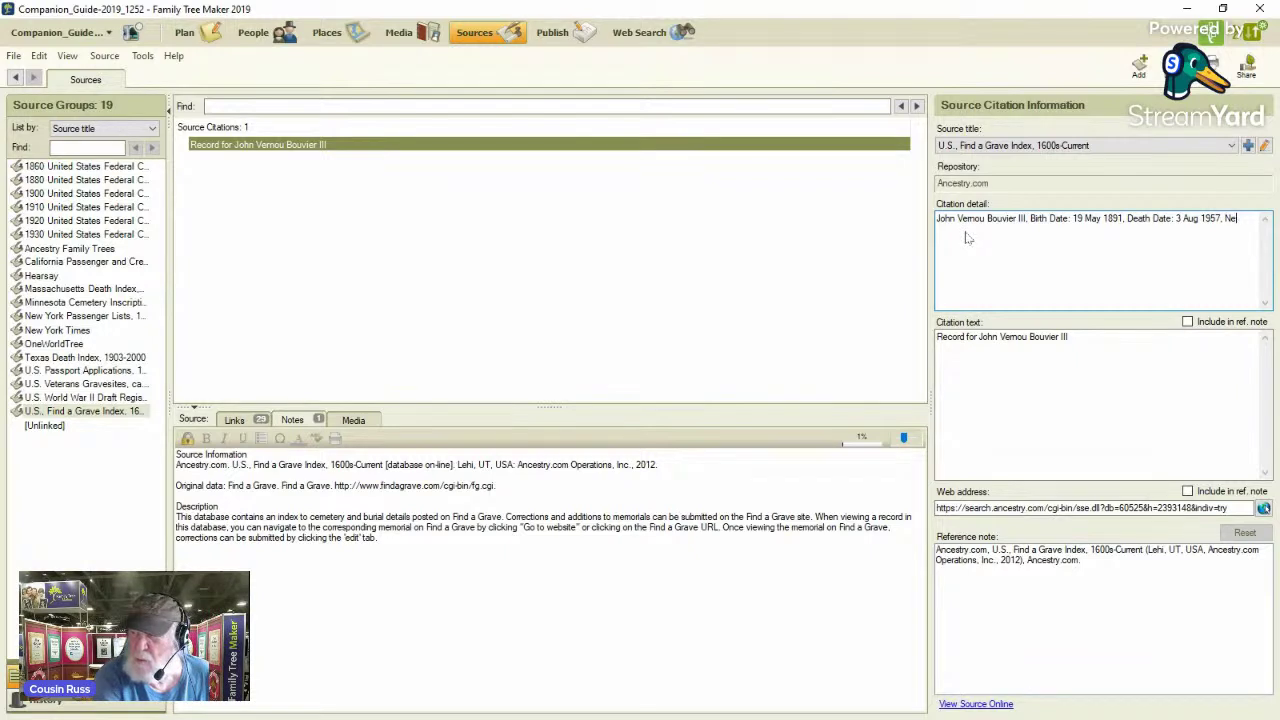
key(BackSpace)
text(Manhattan)
key(BackSpace)
text(n)
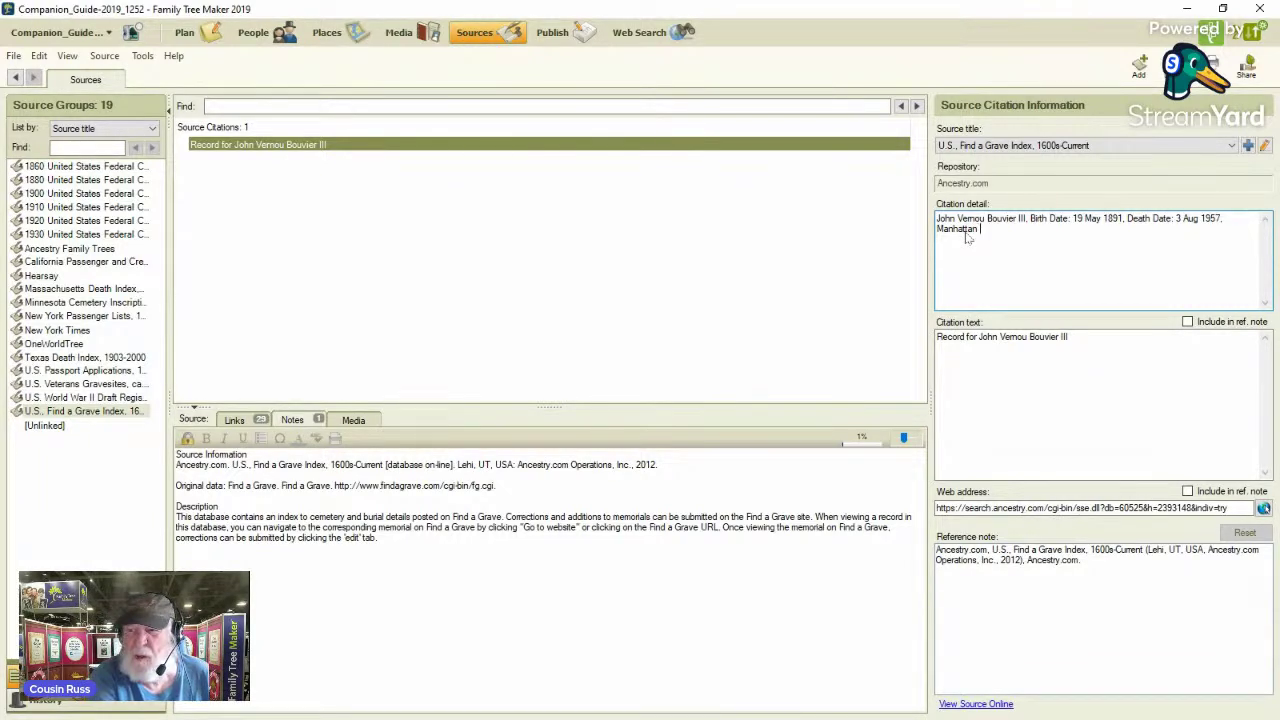
key(BackSpace)
text(, New York.)
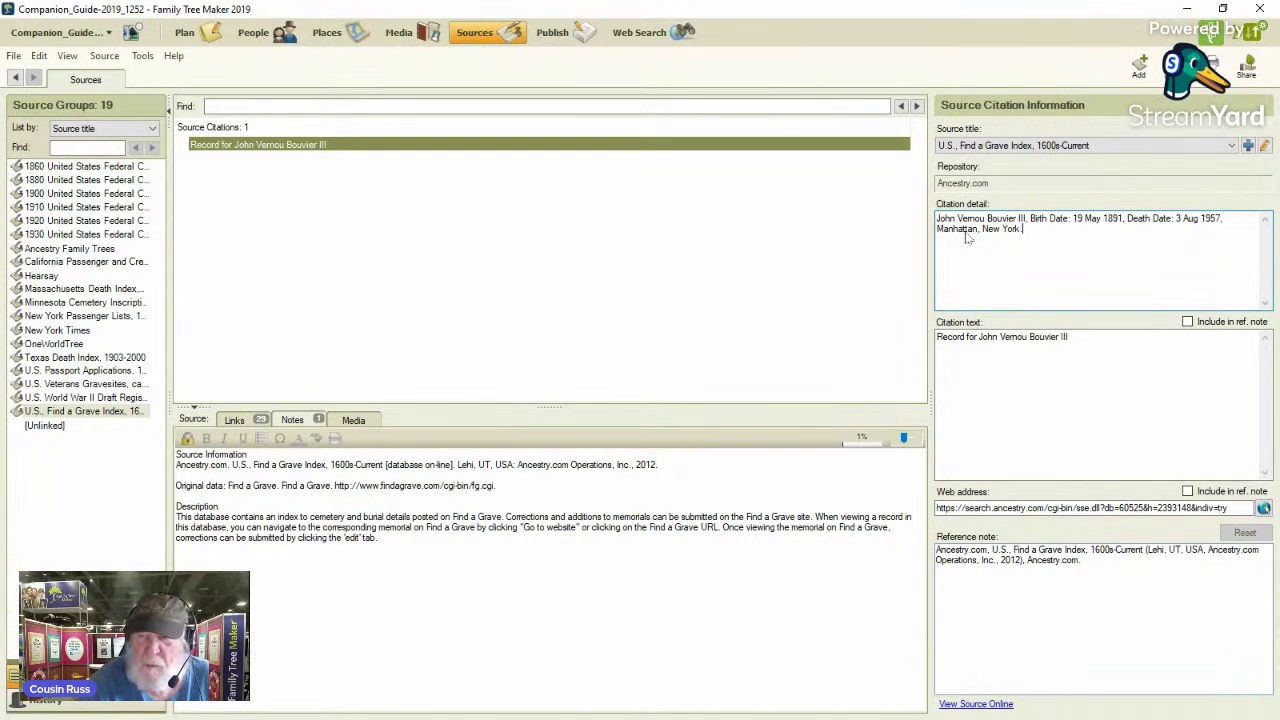
Add the line ": accessed 03 March 2022" below the record title in the citation text, separated by a blank line
click(1068, 336)
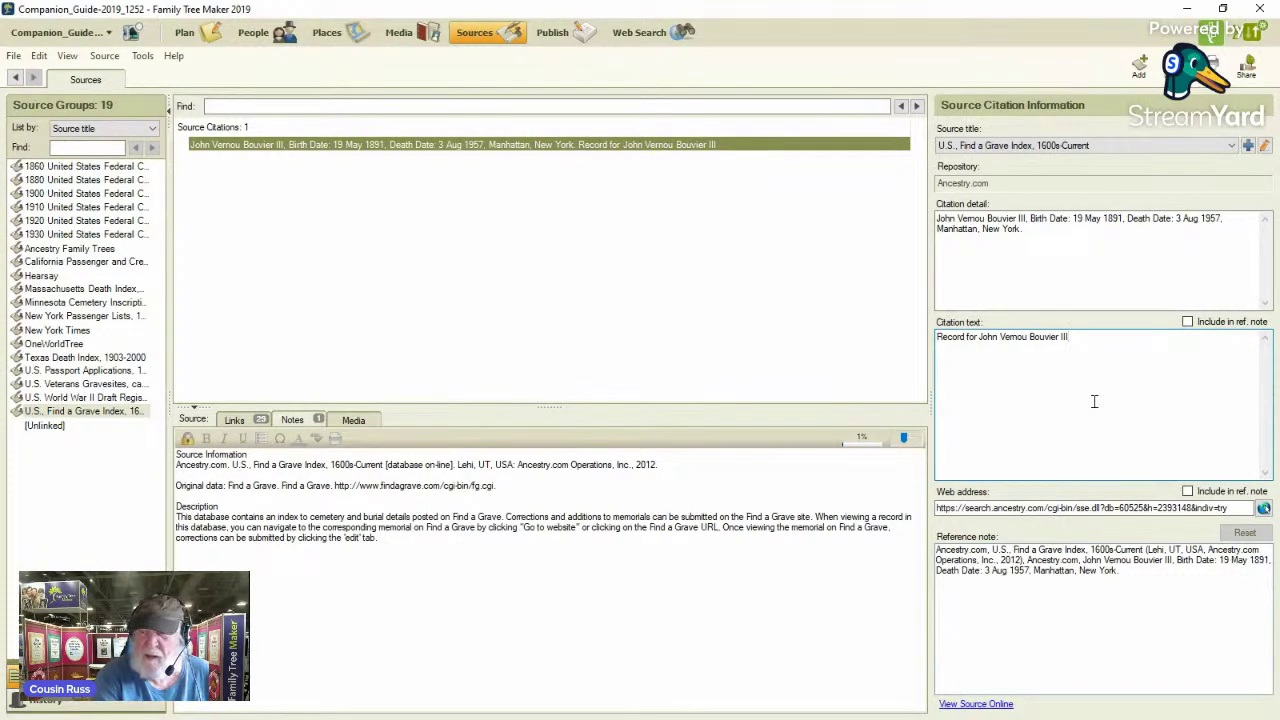
key(Return)
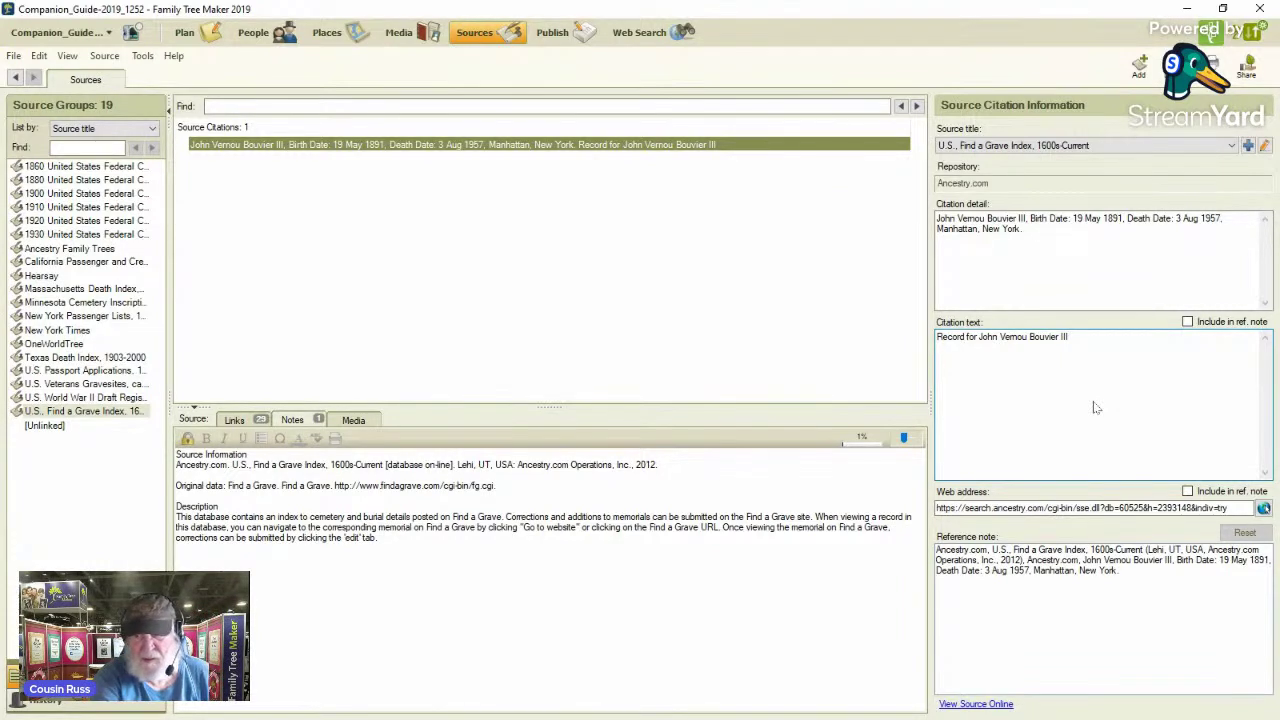
text(:)
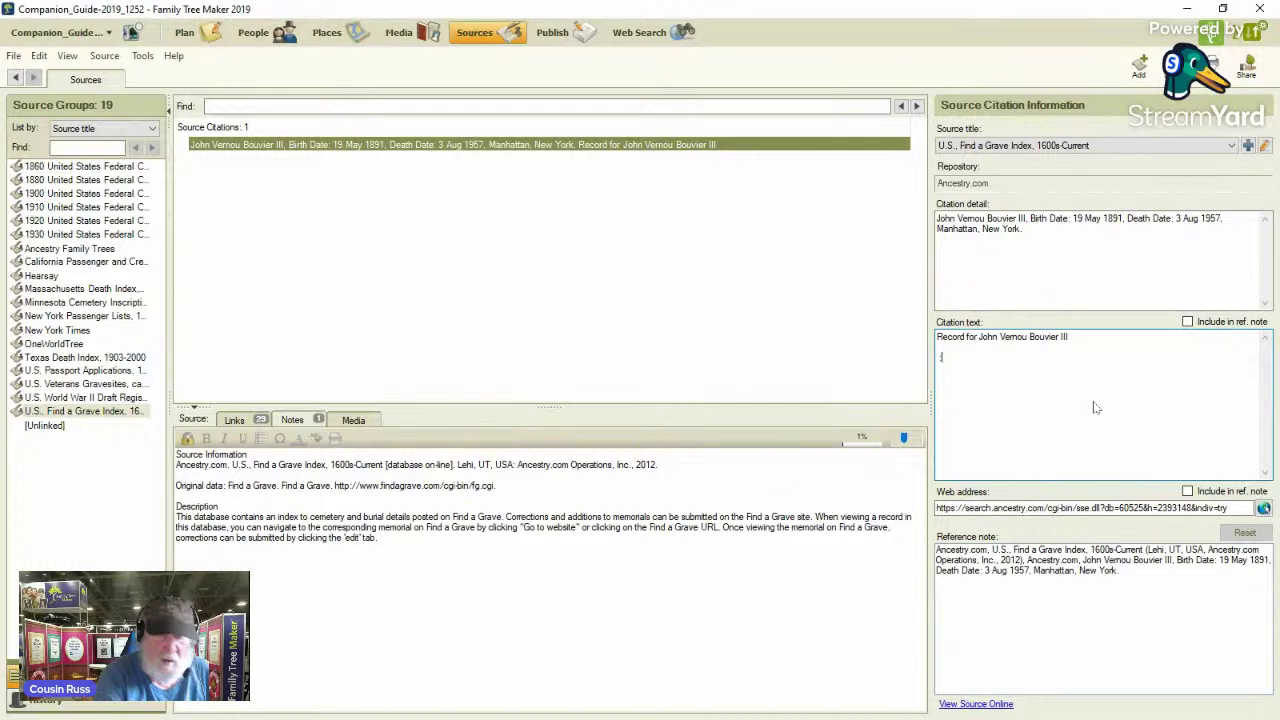
text( acce)
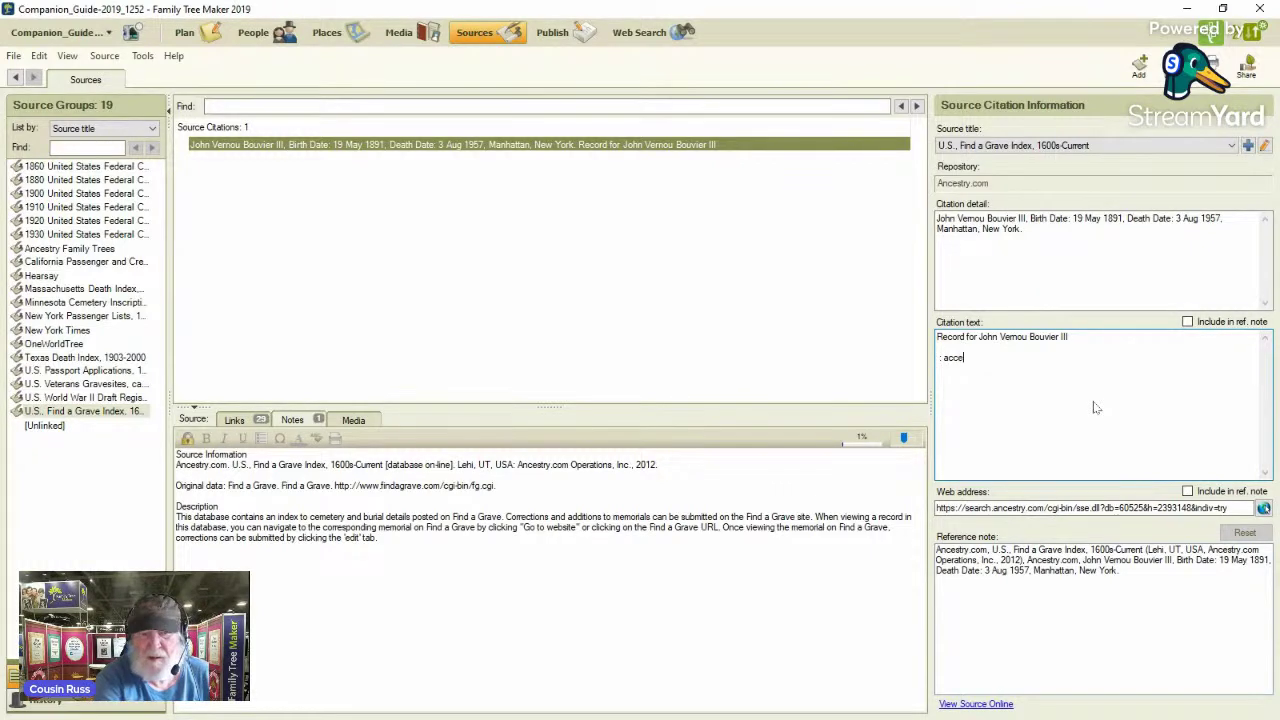
text(ssed 03 M)
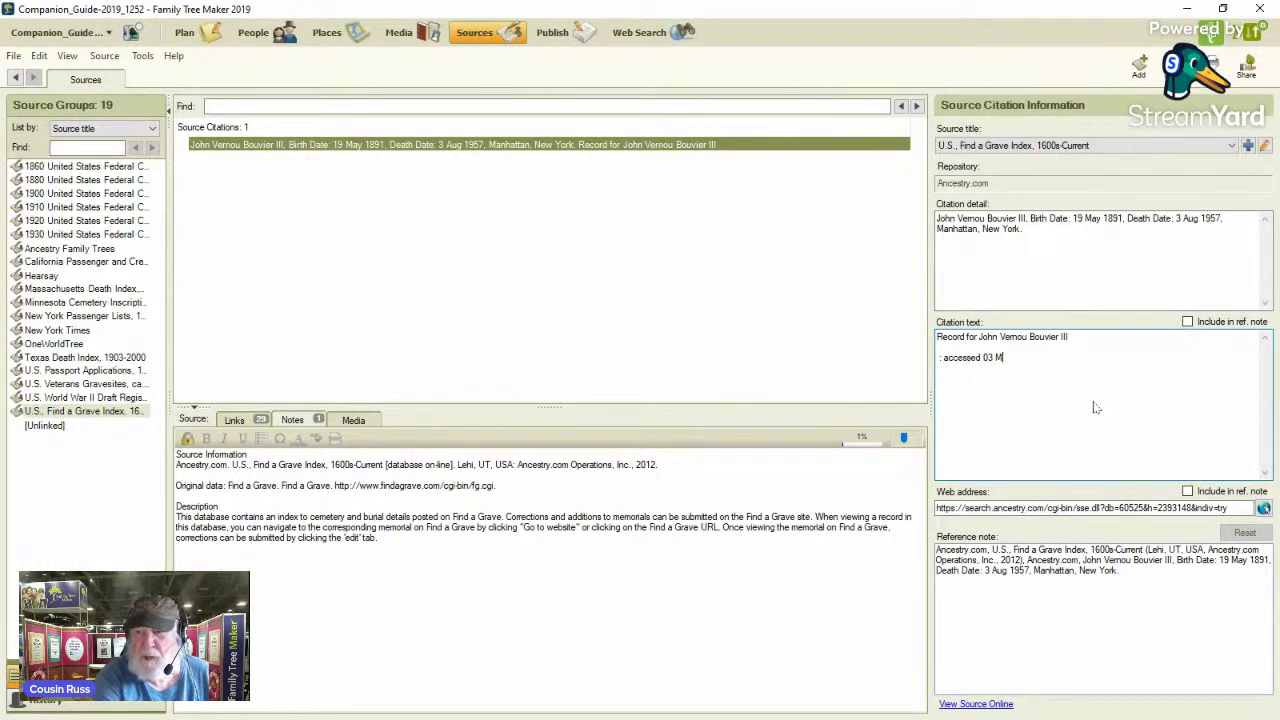
text(arch 2022)
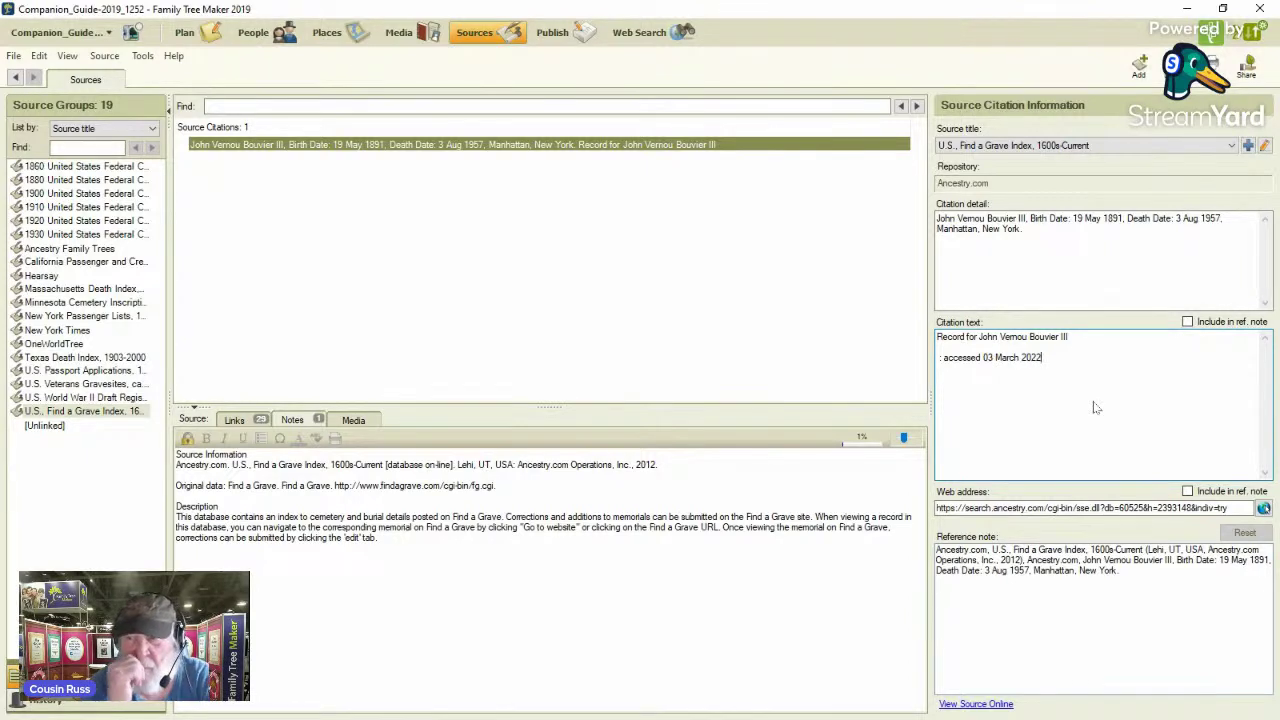
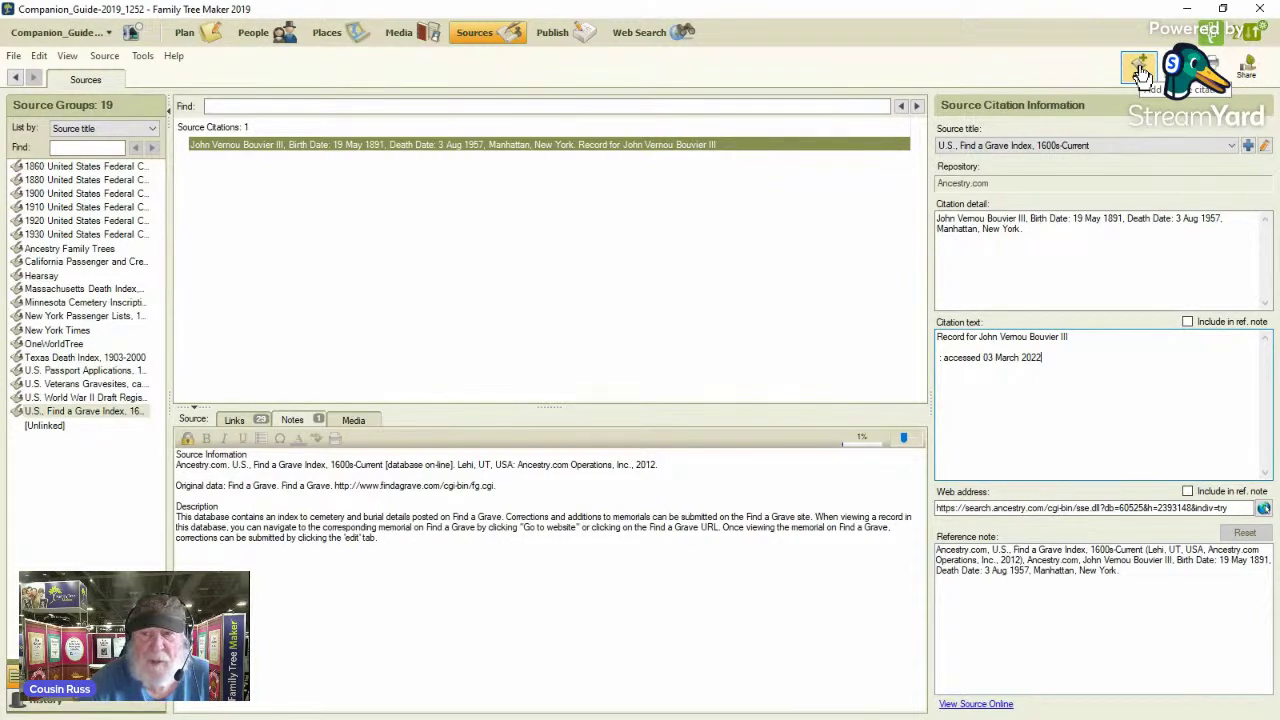
Start a new source citation with a new source based on the Online Database (Cemetery Derivative) template
click(1141, 70)
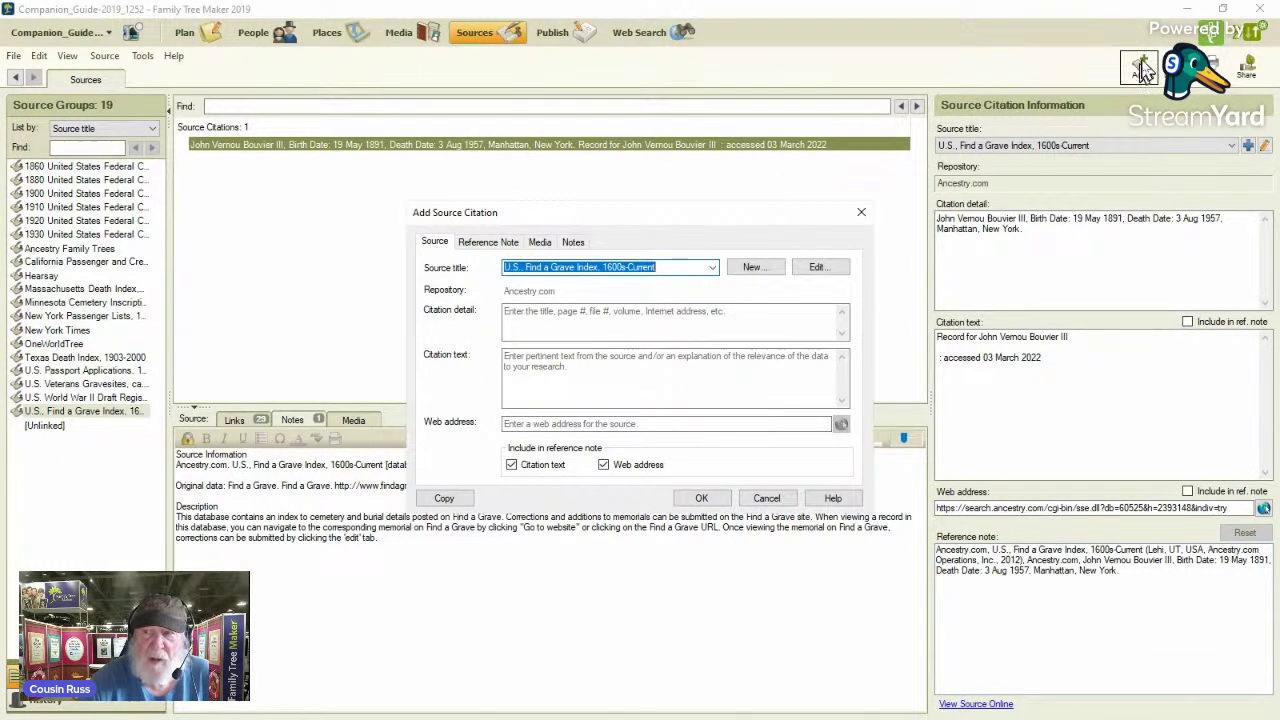
click(753, 270)
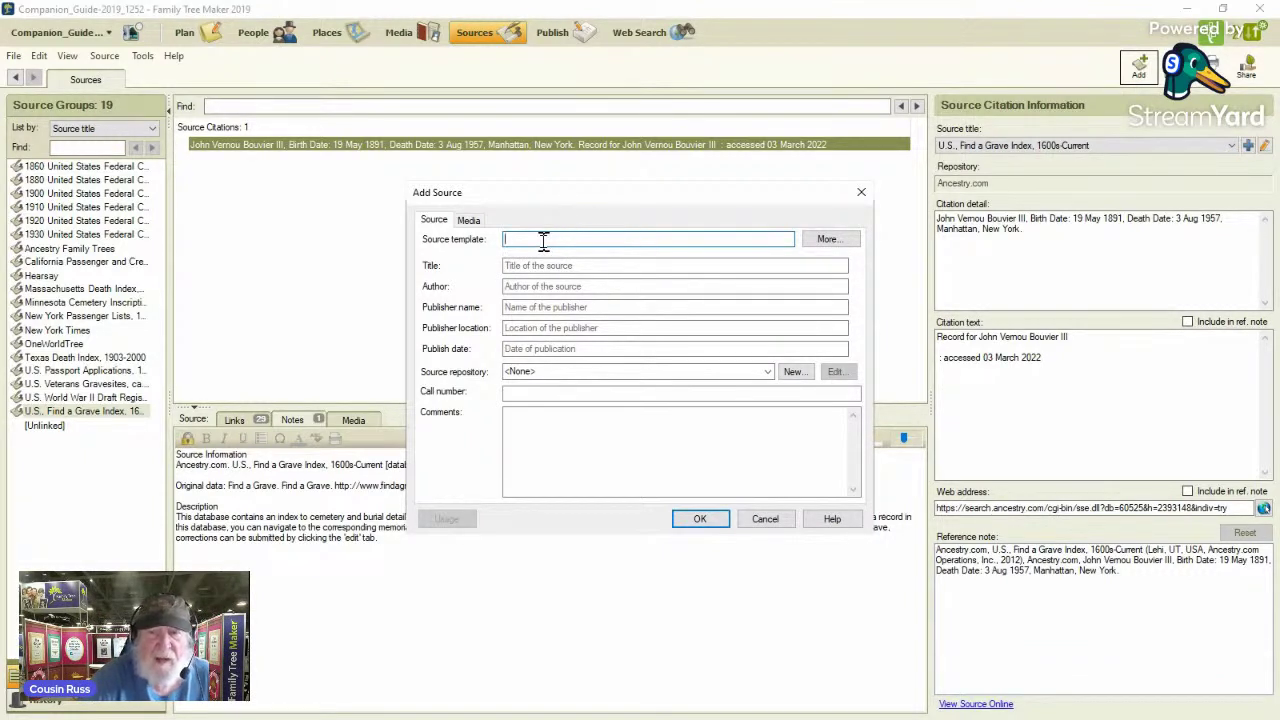
text(cem)
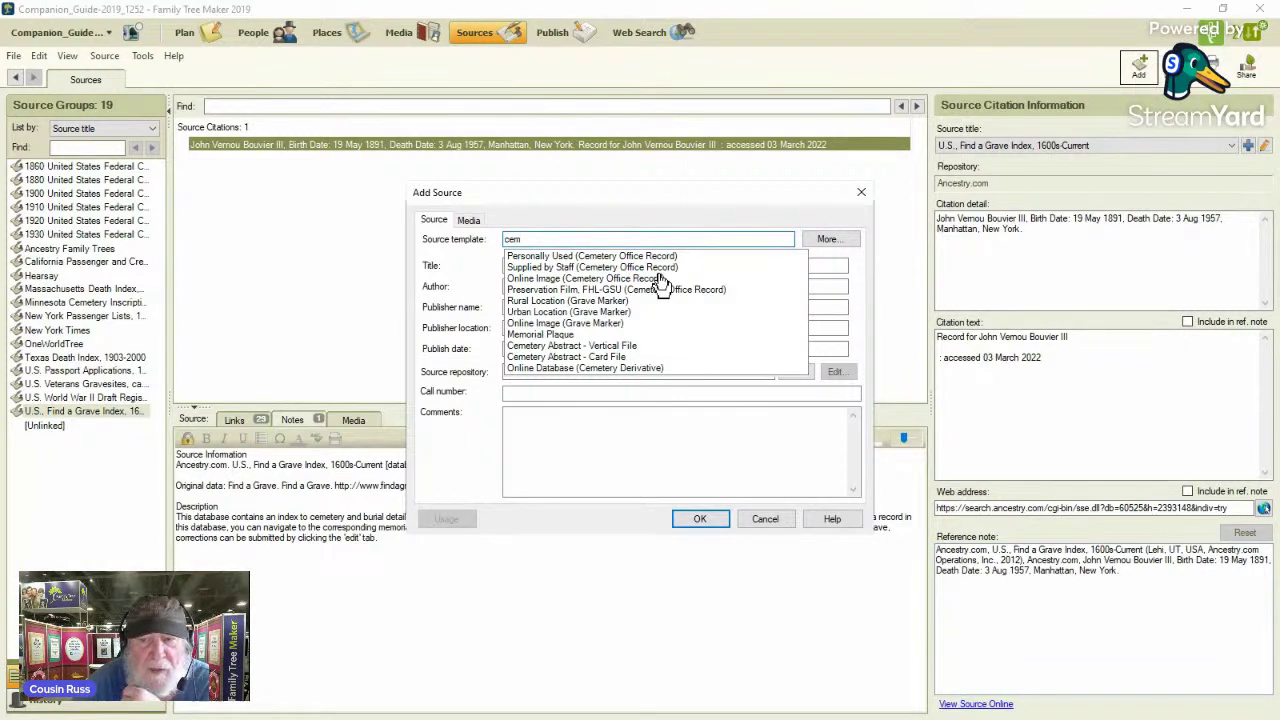
click(630, 368)
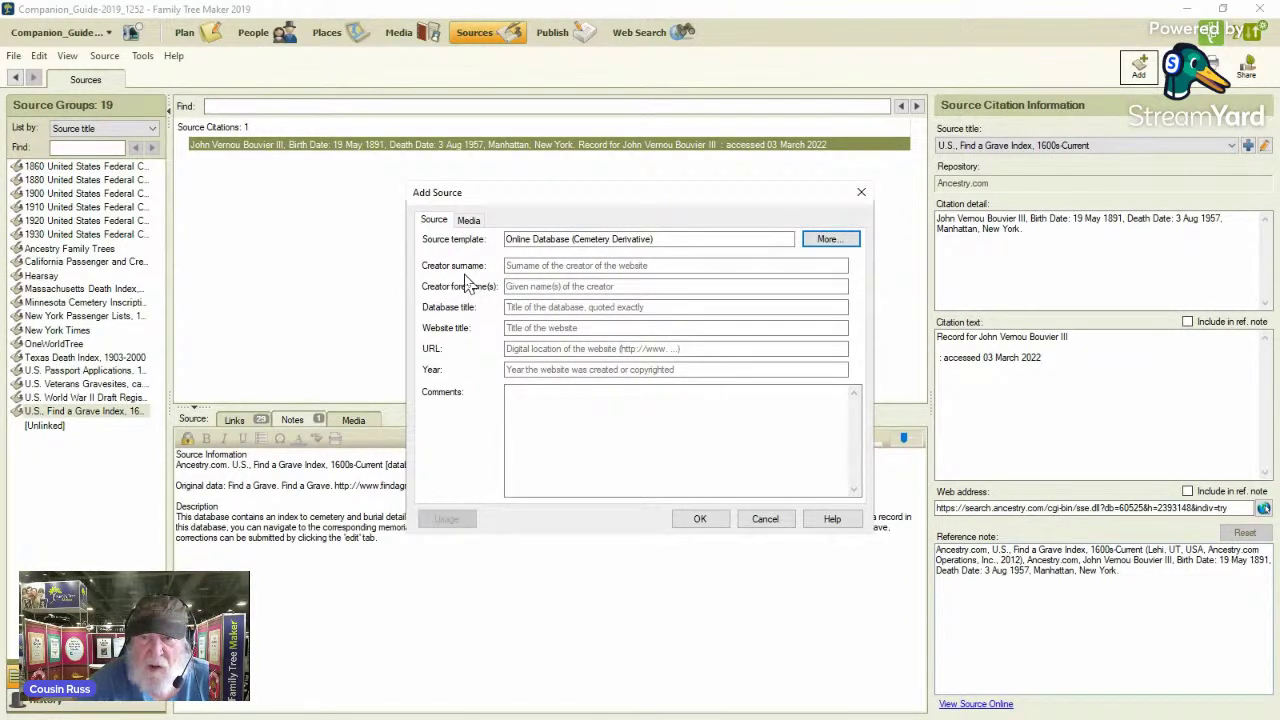
Enter Ancestry as the creator surname and "U.S., Find a Grave Index, 1600s-Current" as the database title
click(570, 265)
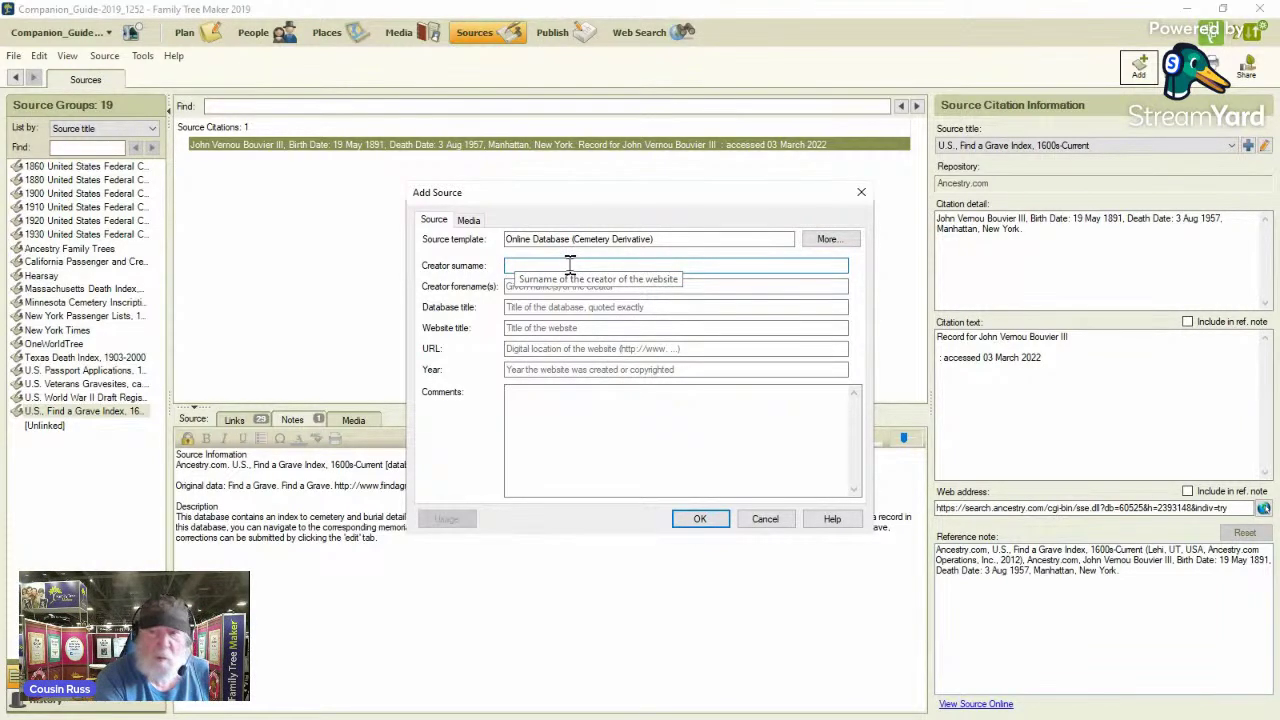
text(An)
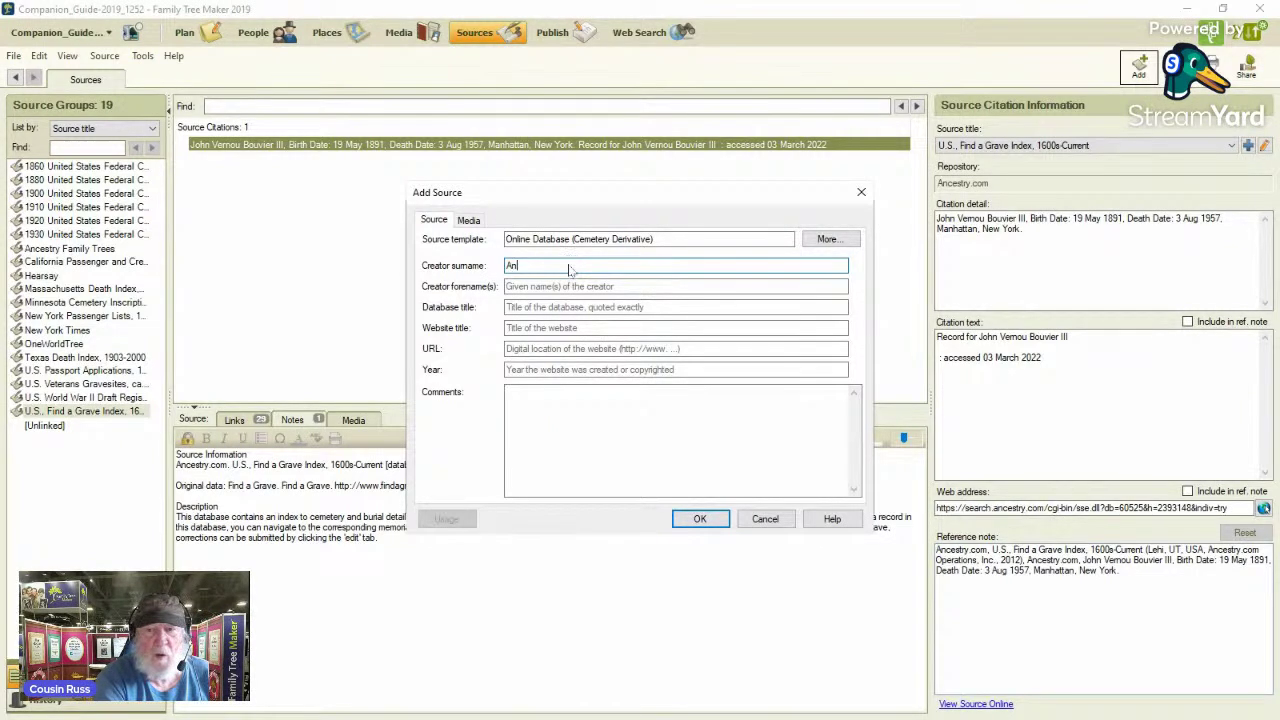
text(cestryu)
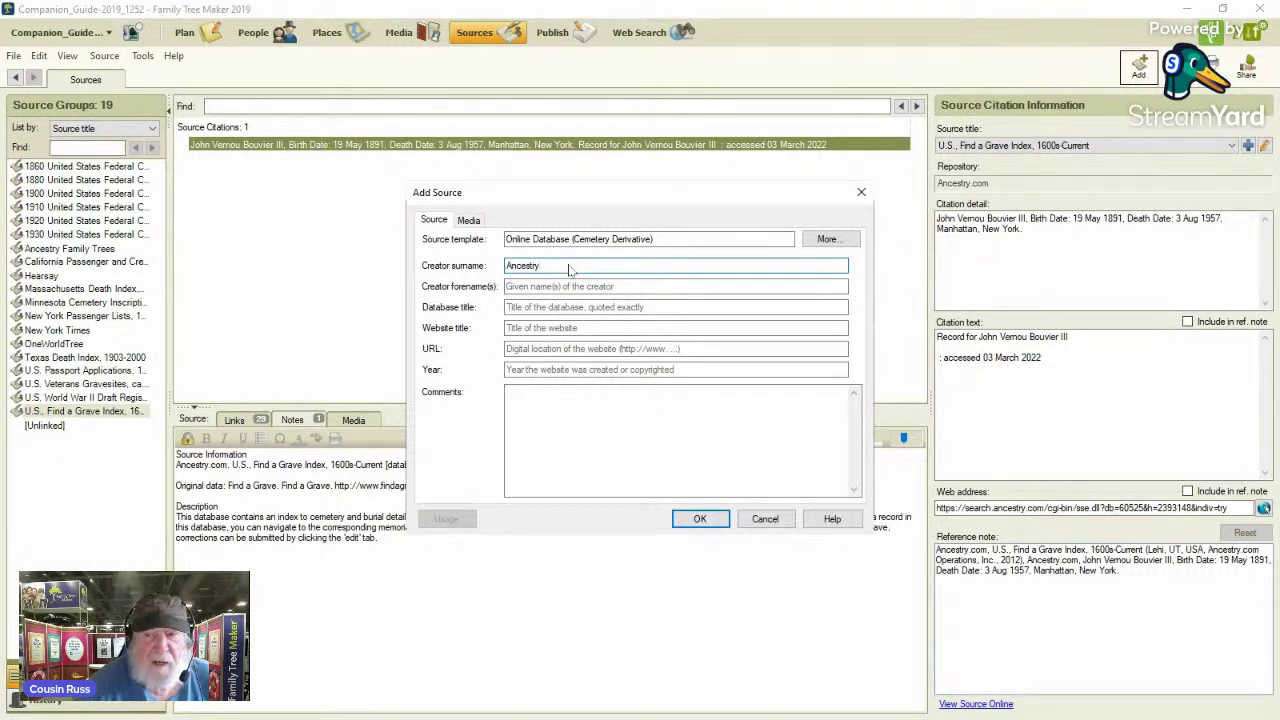
click(525, 309)
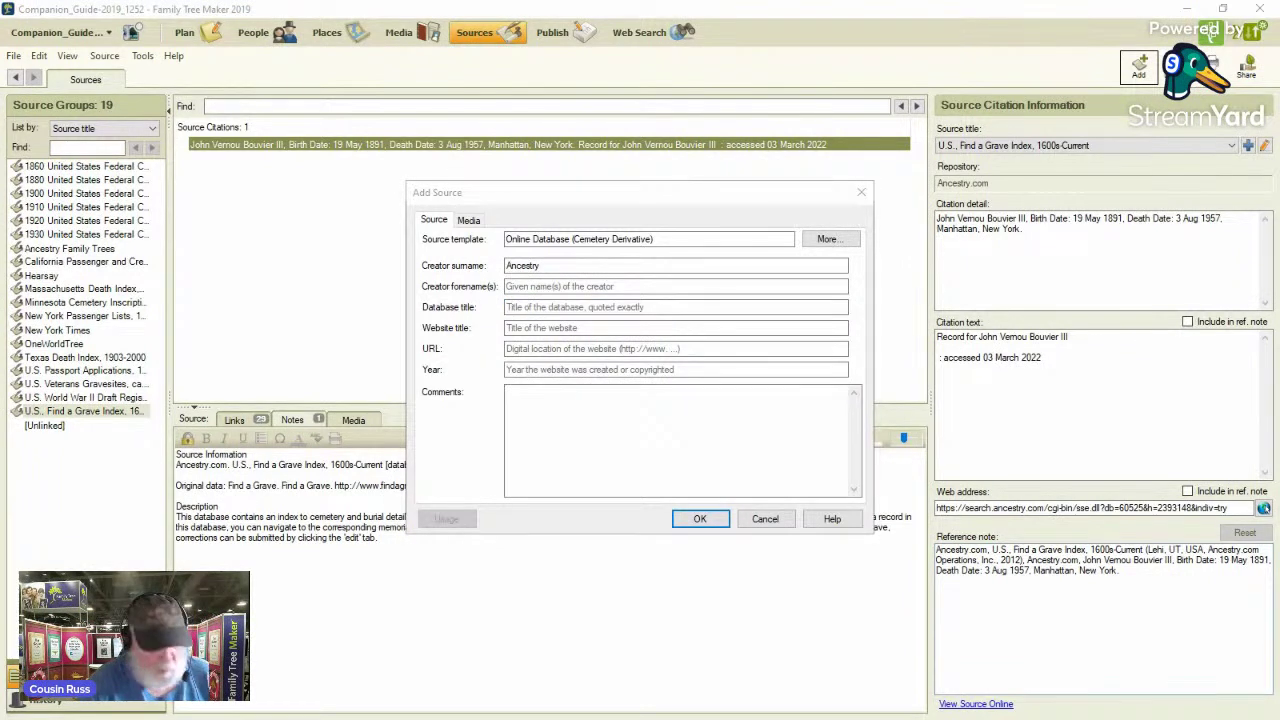
click(598, 308)
text(U.S., Find a Grave Index, 1600s-Current)
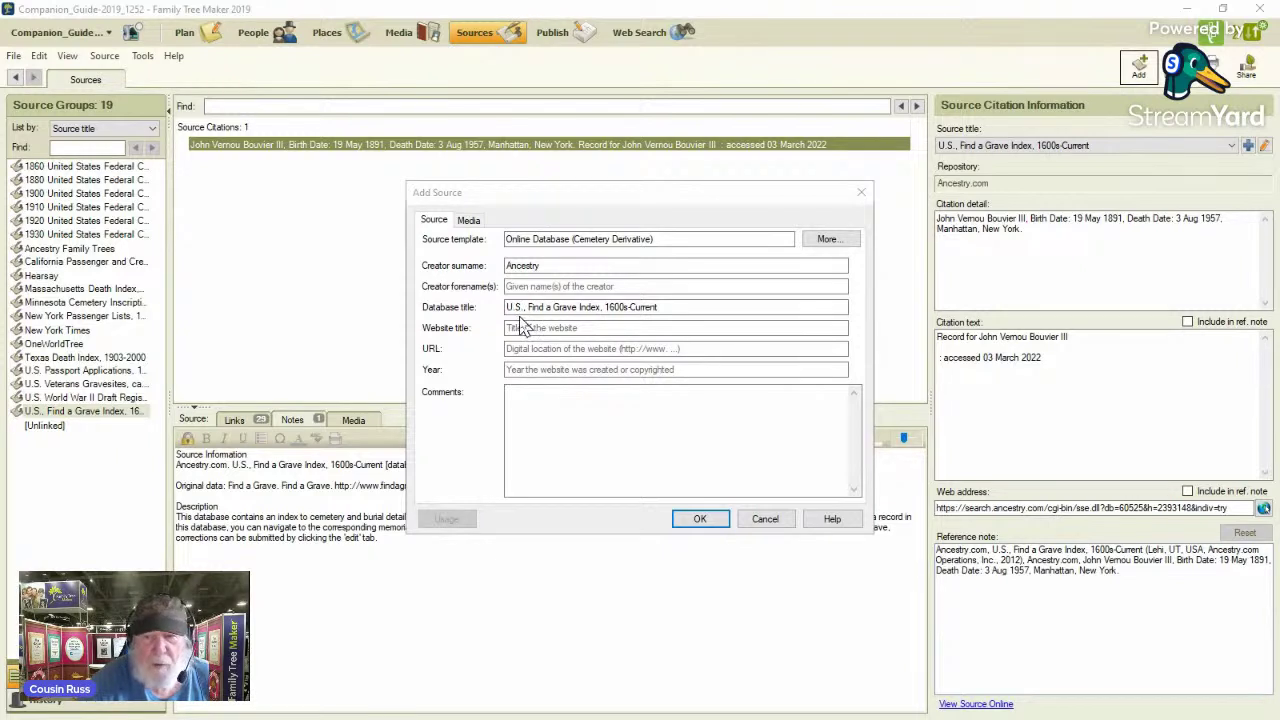
click(517, 326)
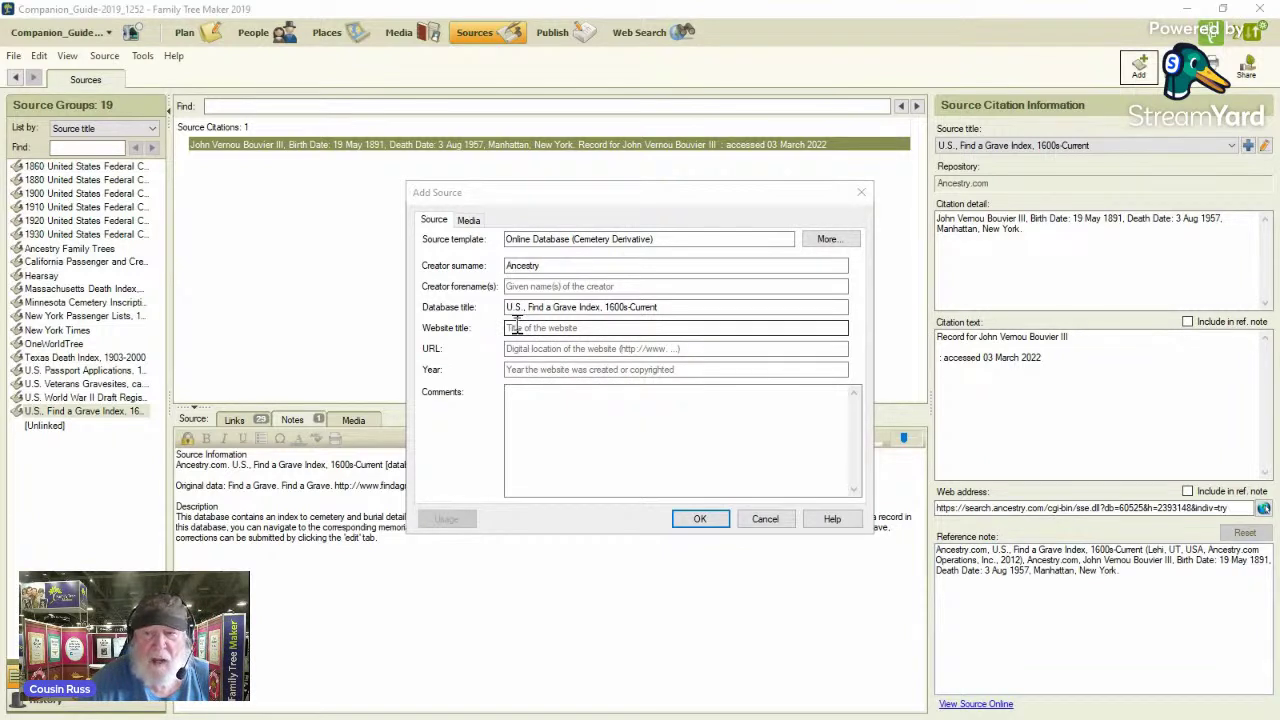
click(519, 329)
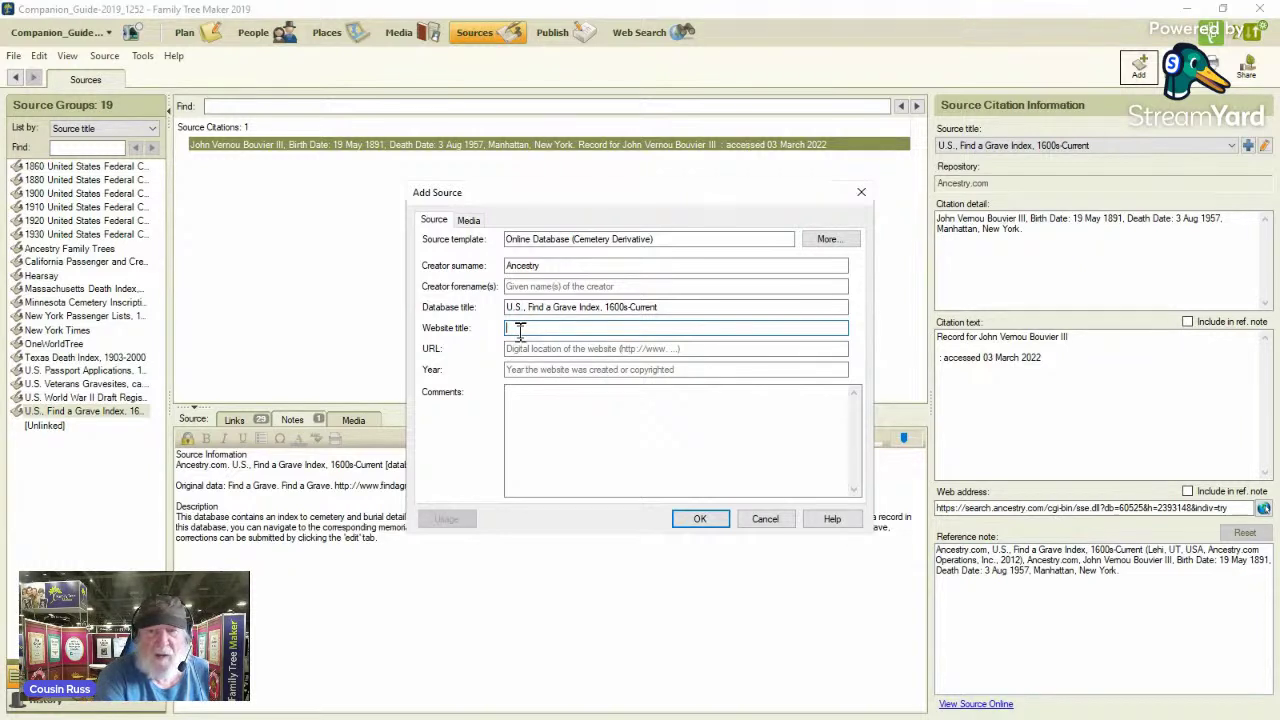
text(Ance)
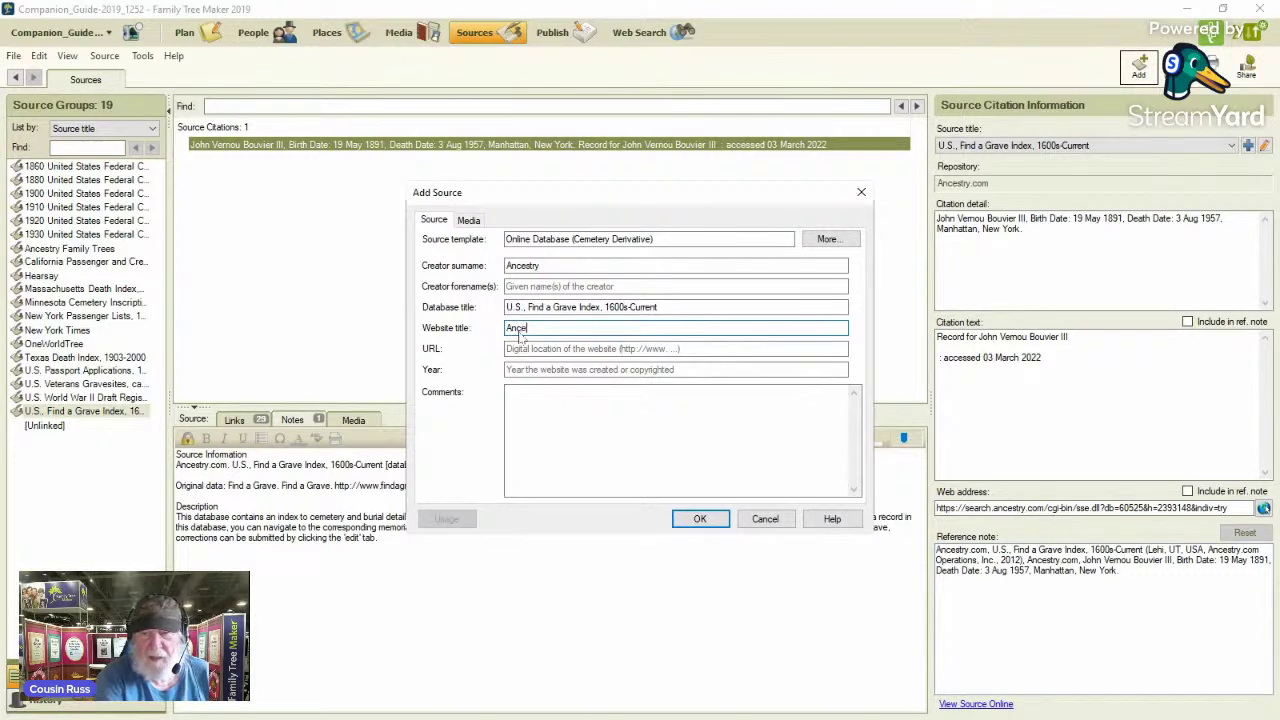
text(stry)
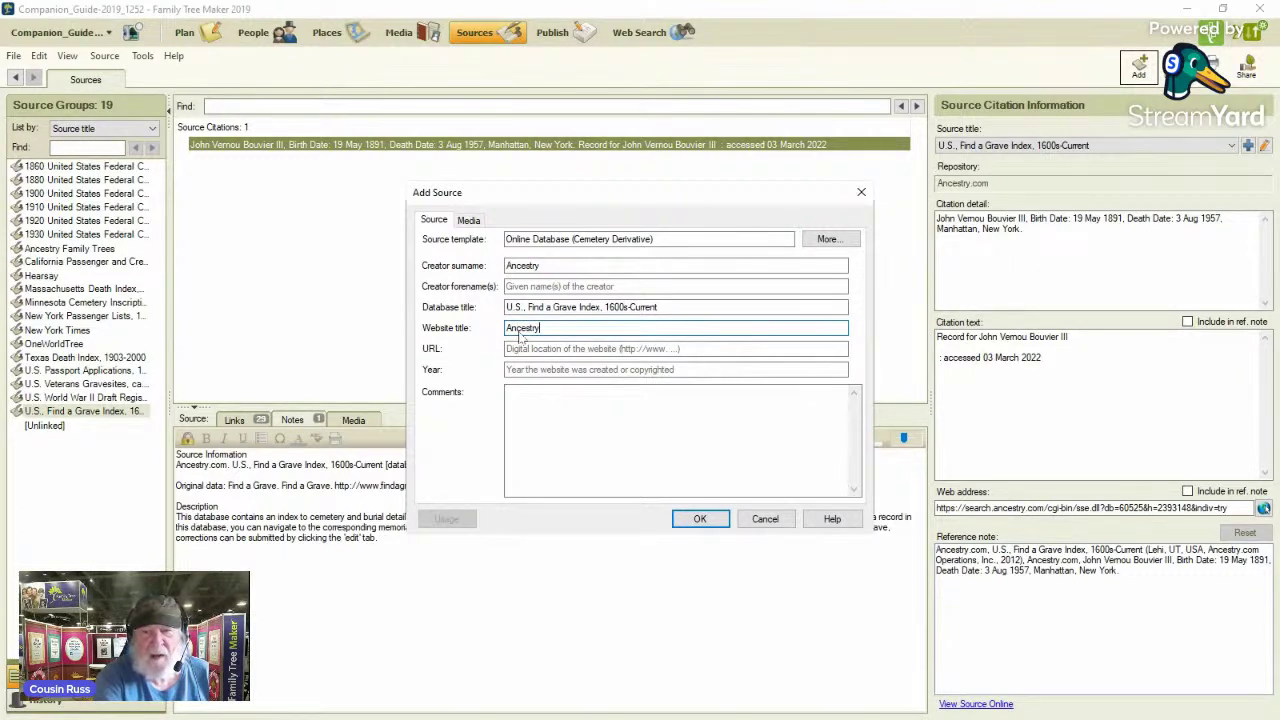
key(Tab)
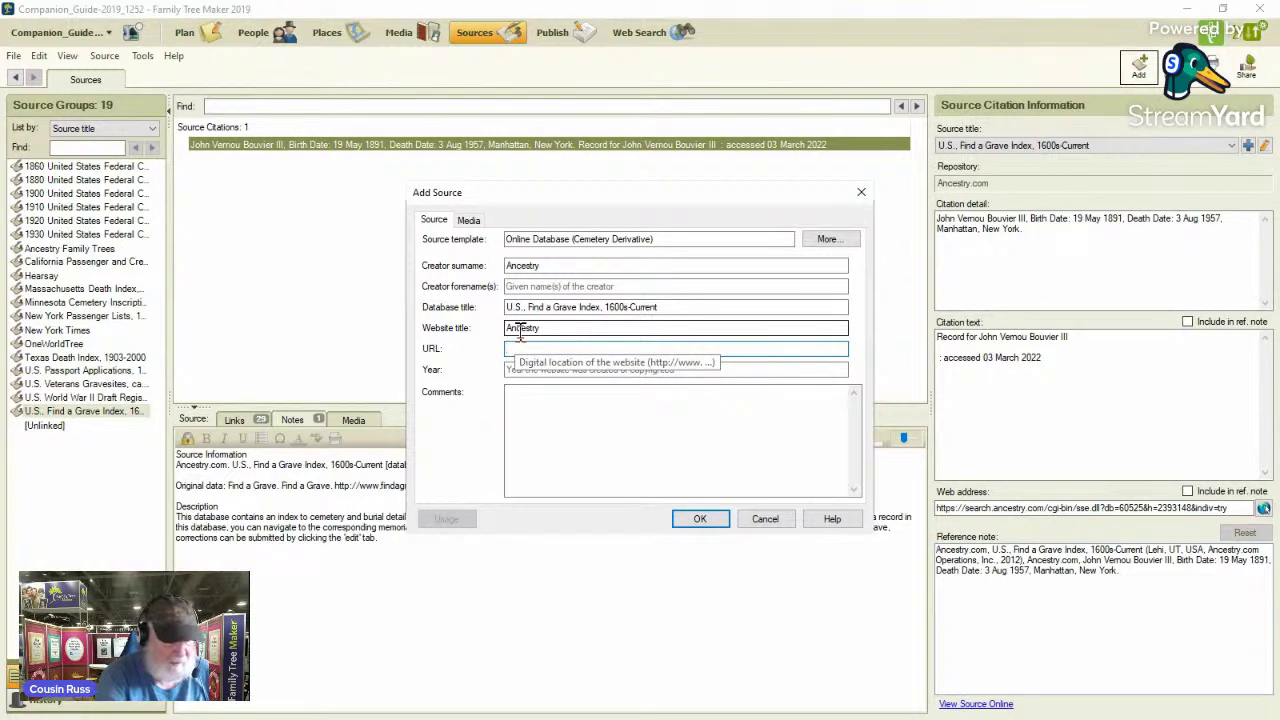
text(https://anc)
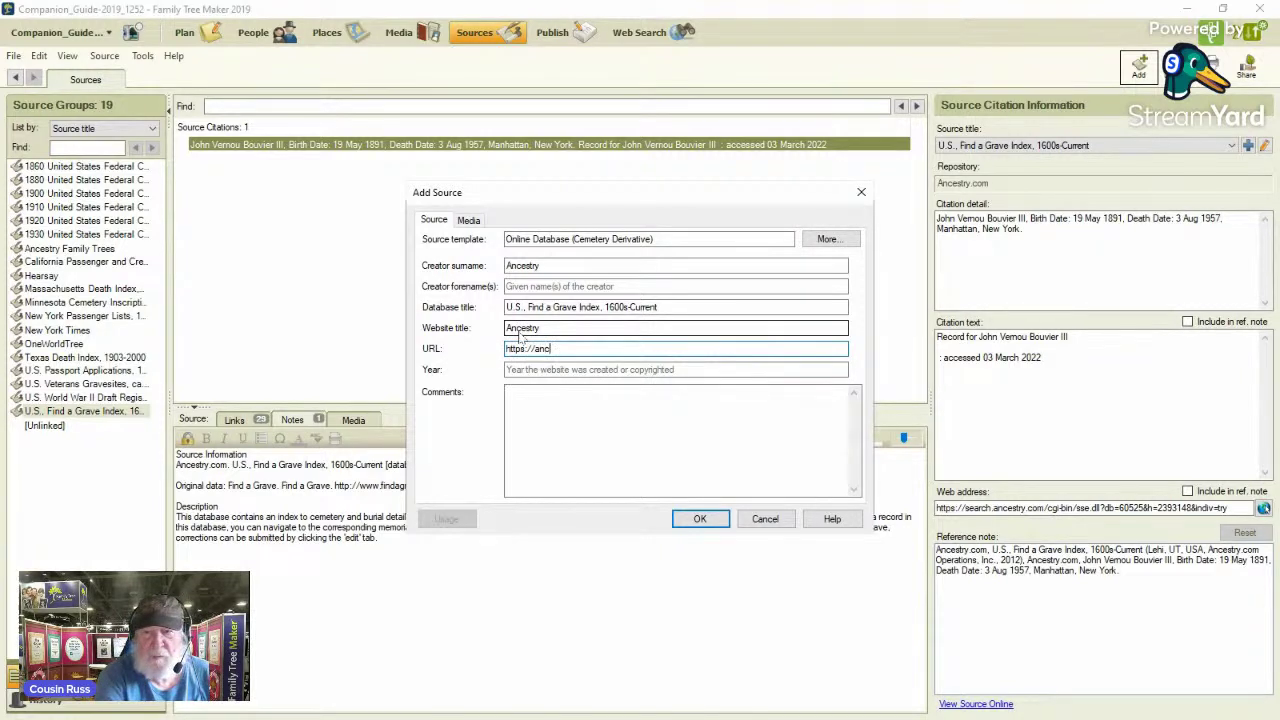
text(estry.)
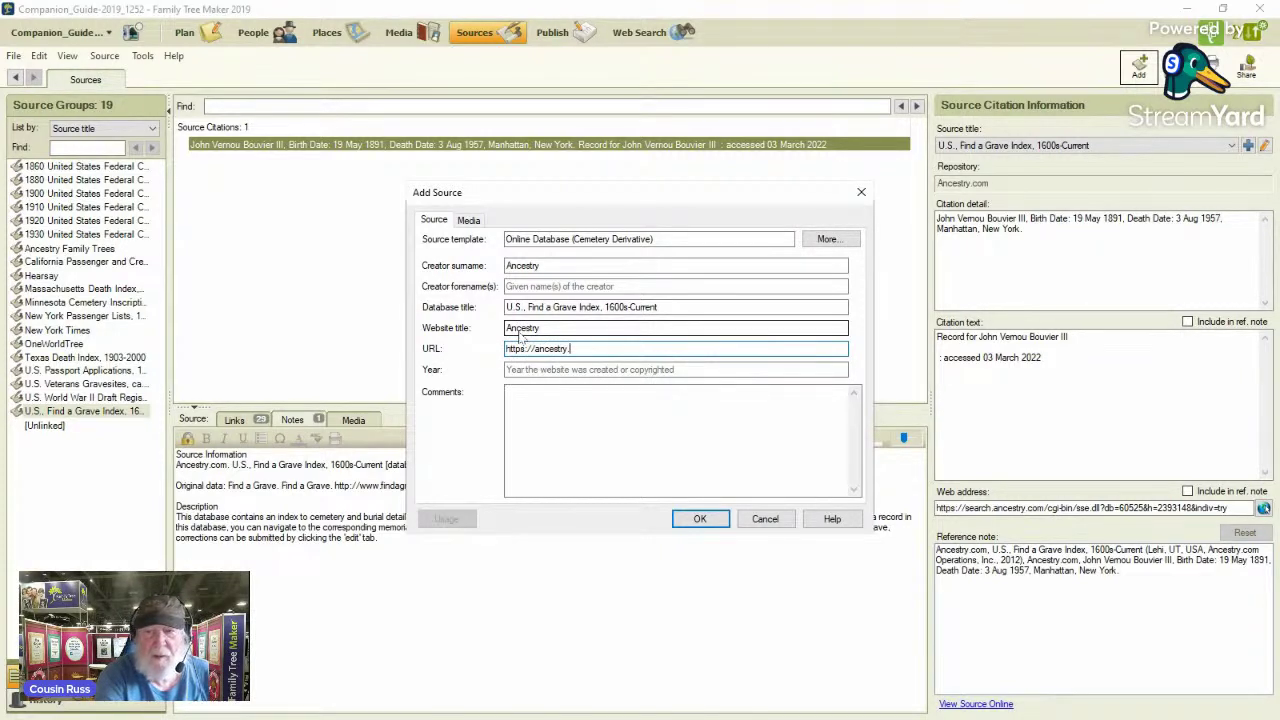
text(com)
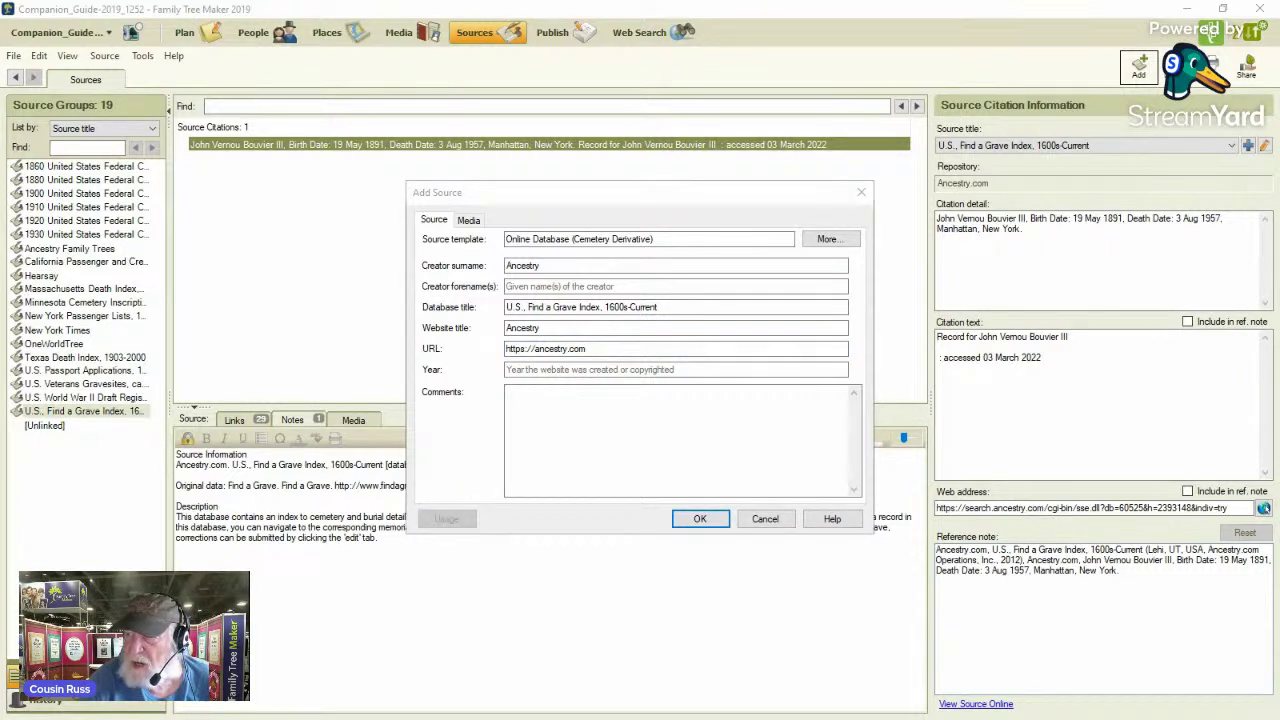
Set the source's year to 2012, then save the source together with its blank citation
click(614, 370)
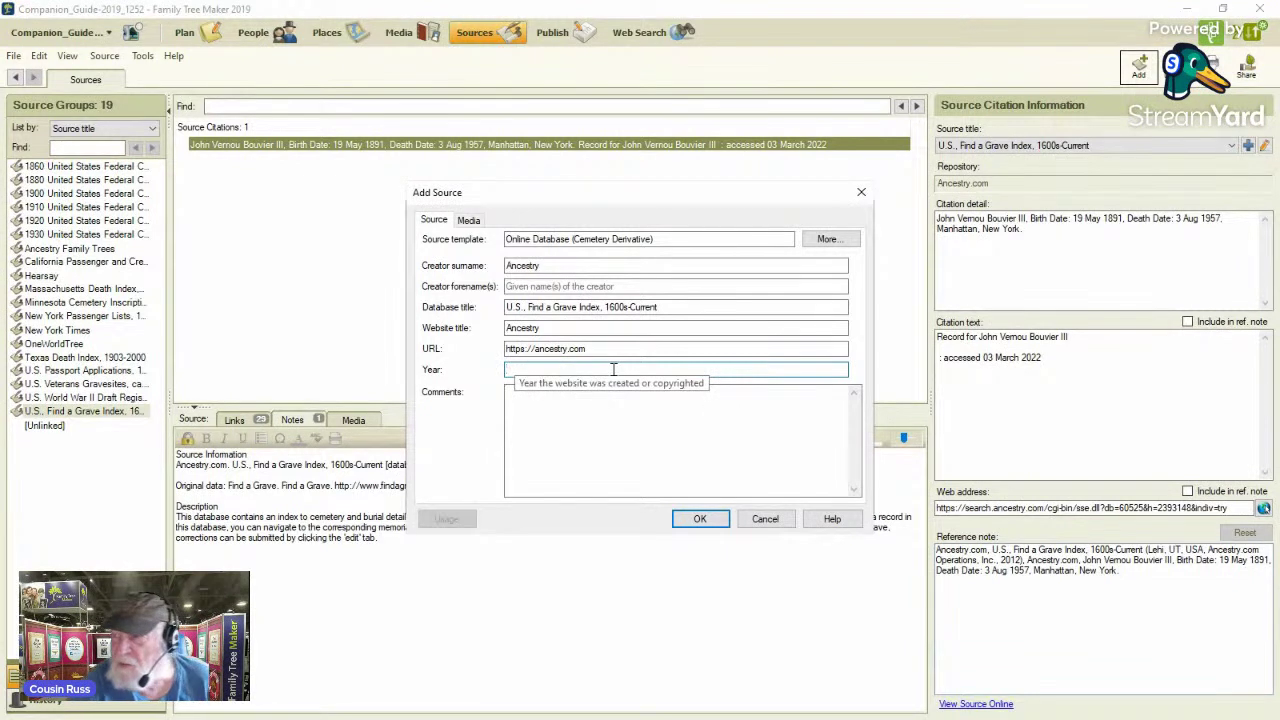
text(0)
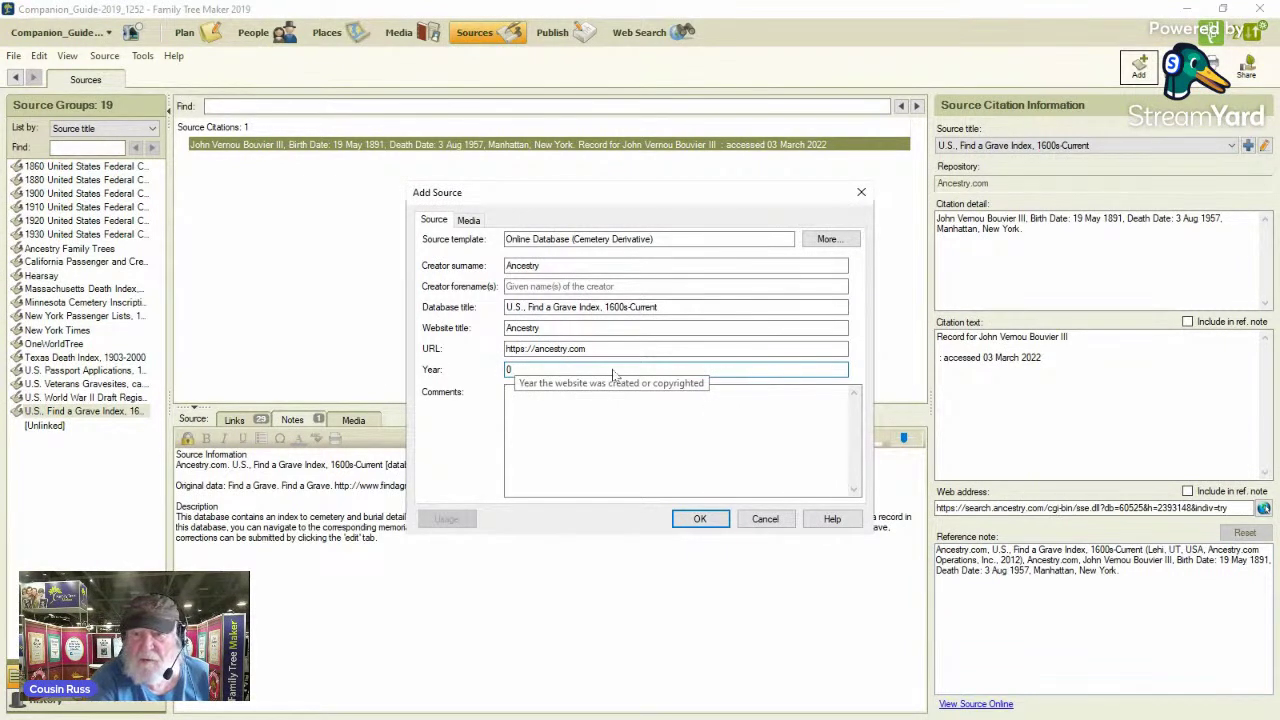
text(012)
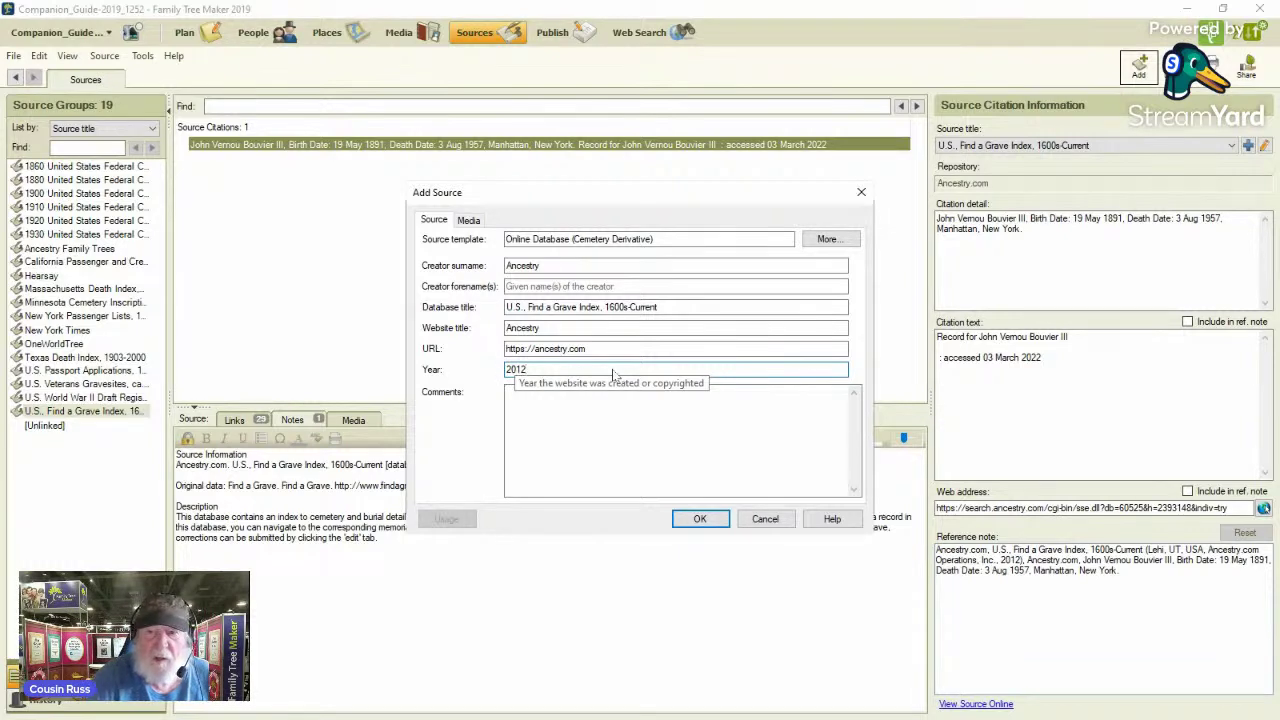
click(575, 395)
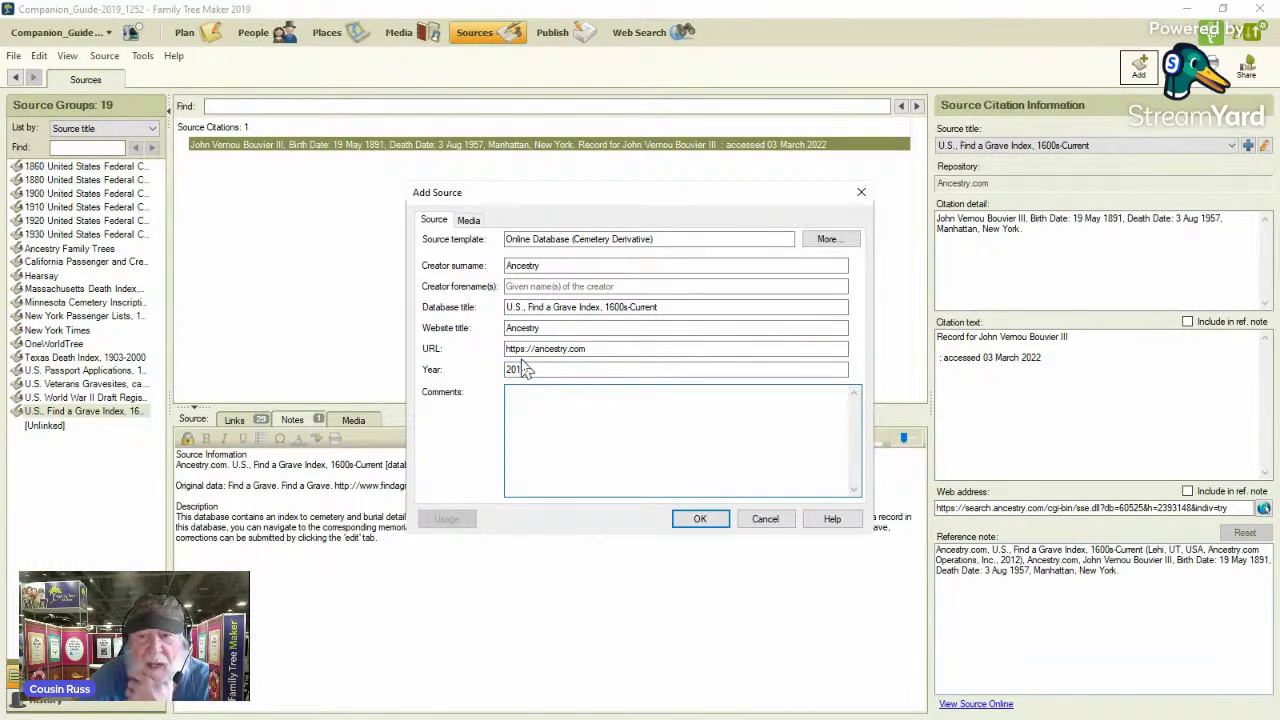
click(702, 519)
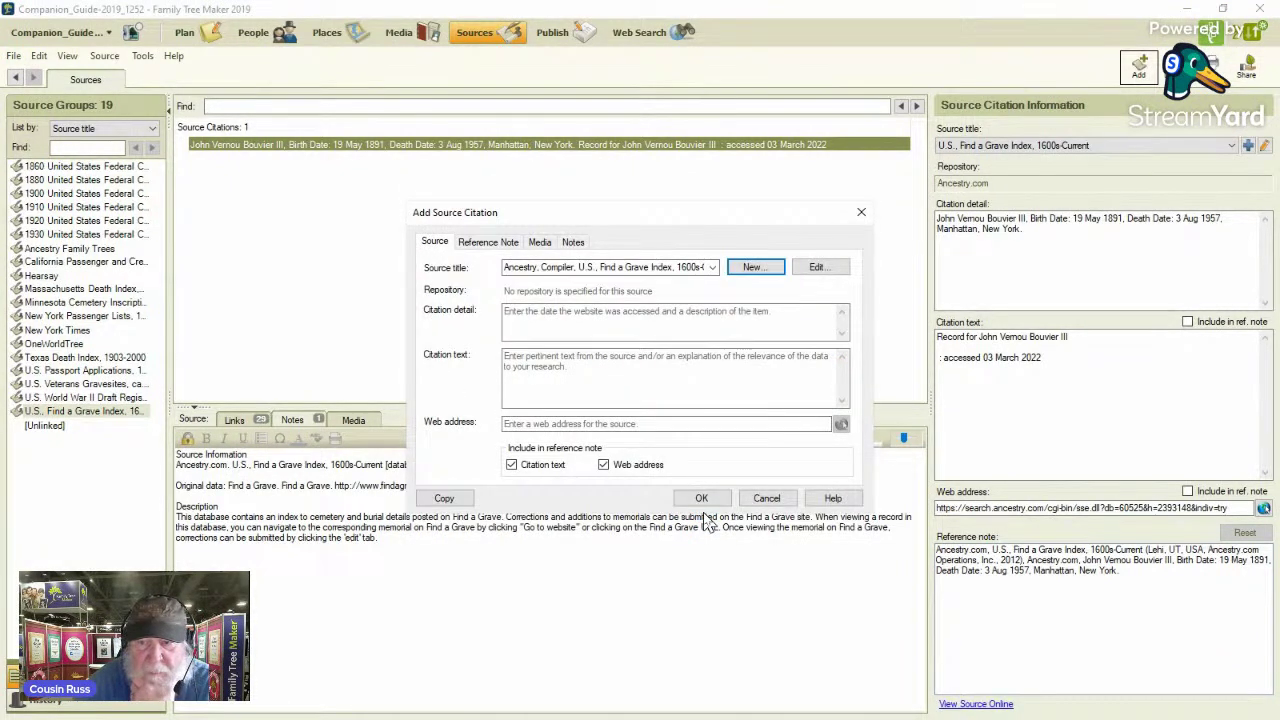
click(705, 500)
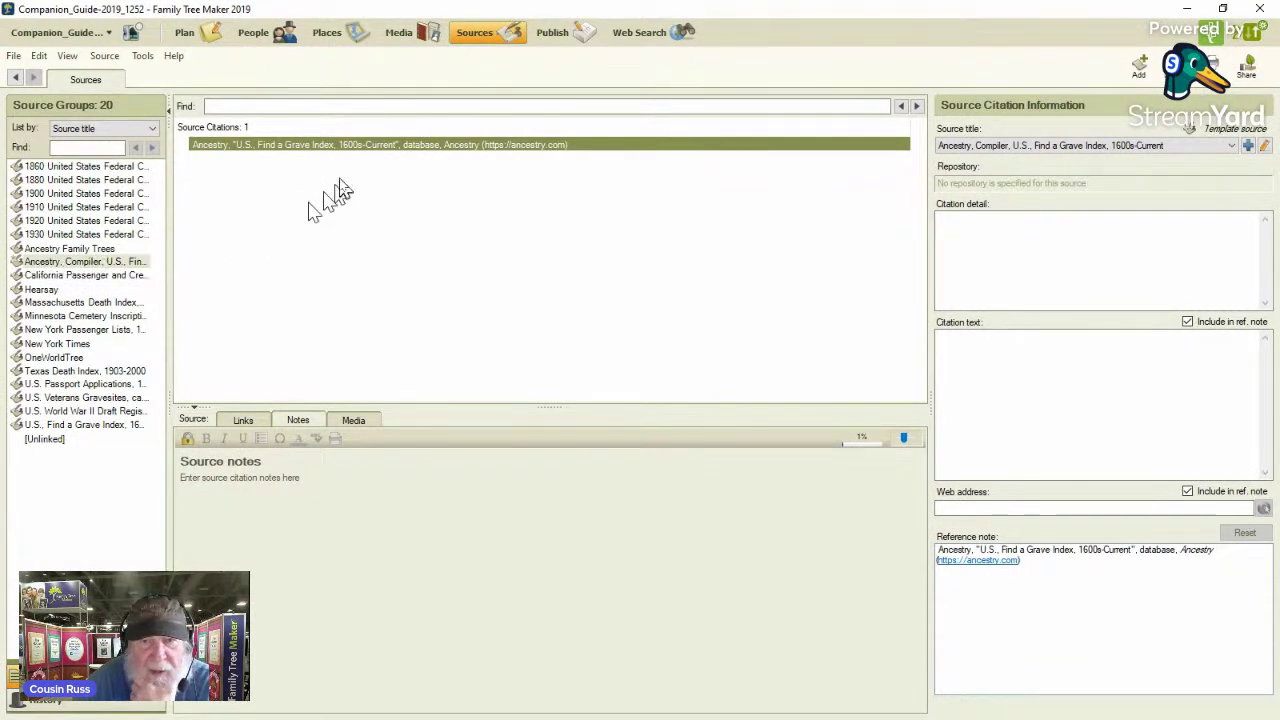
Reassign the merged person's citation from the old Find a Grave source to "Ancestry, Compiler, U.S., Find a Grave Index, 1600s-Current"
click(88, 428)
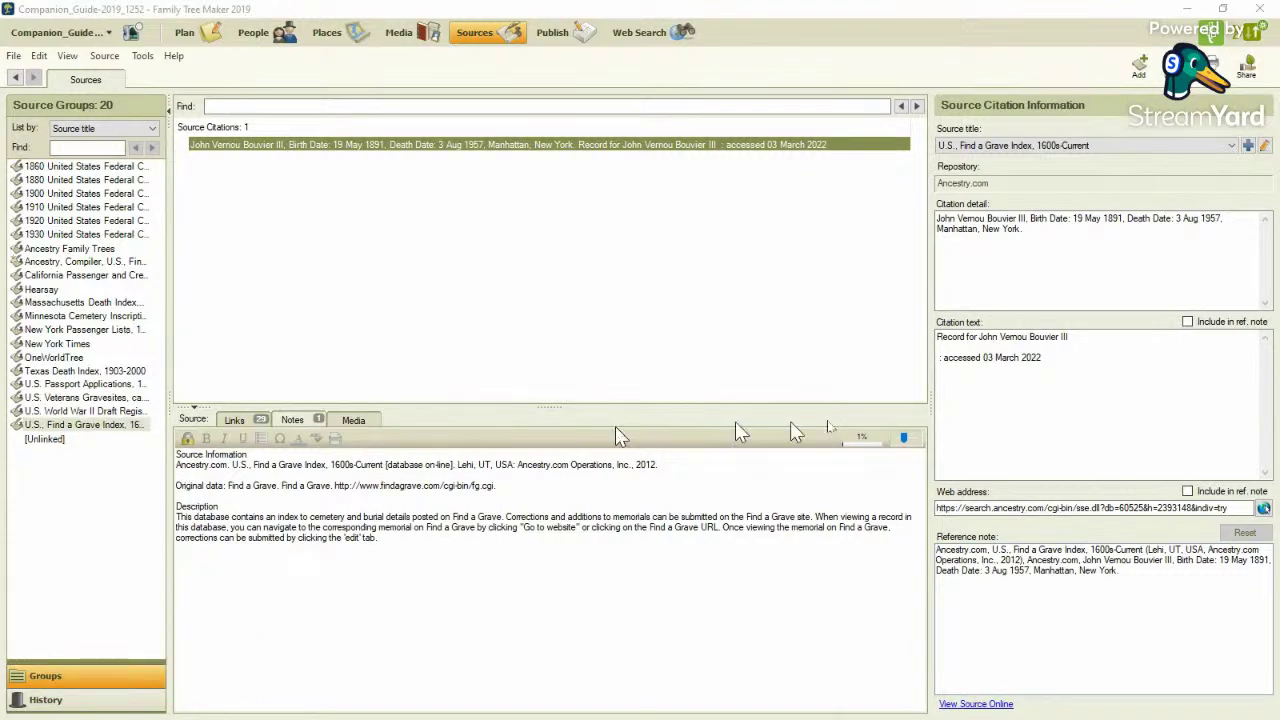
click(1233, 147)
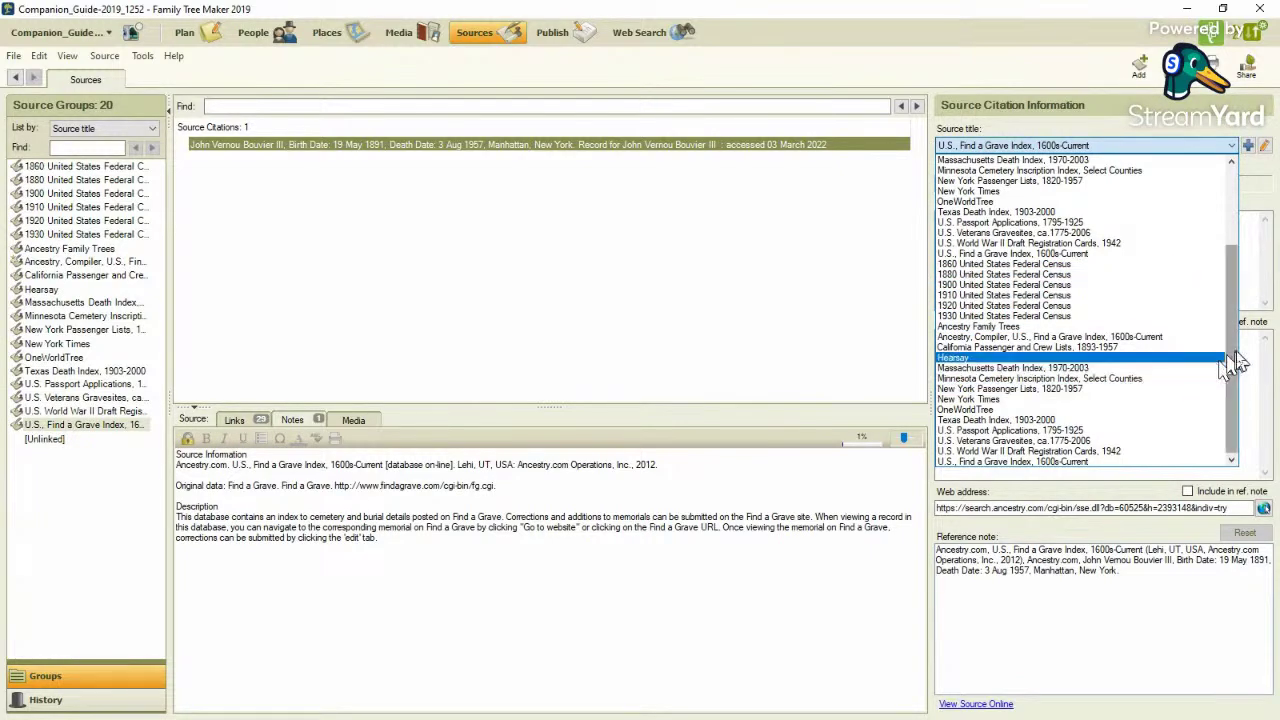
drag(1232, 355, 1250, 268)
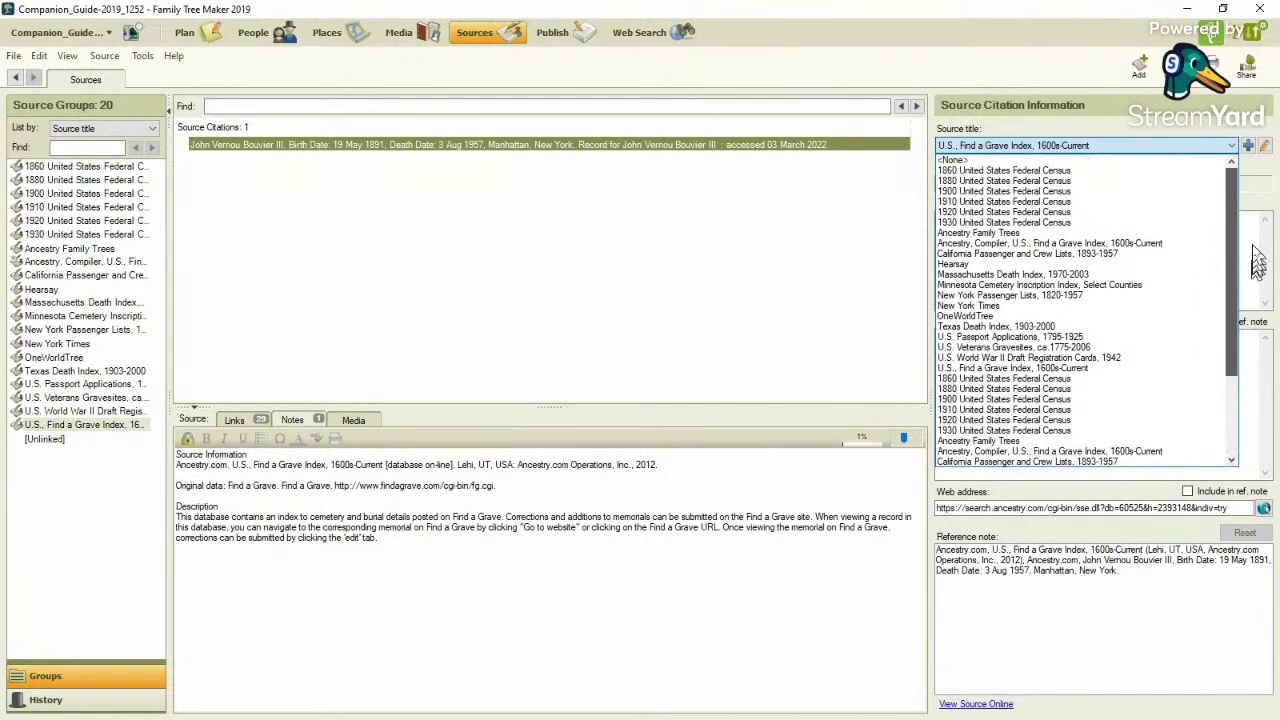
click(1160, 244)
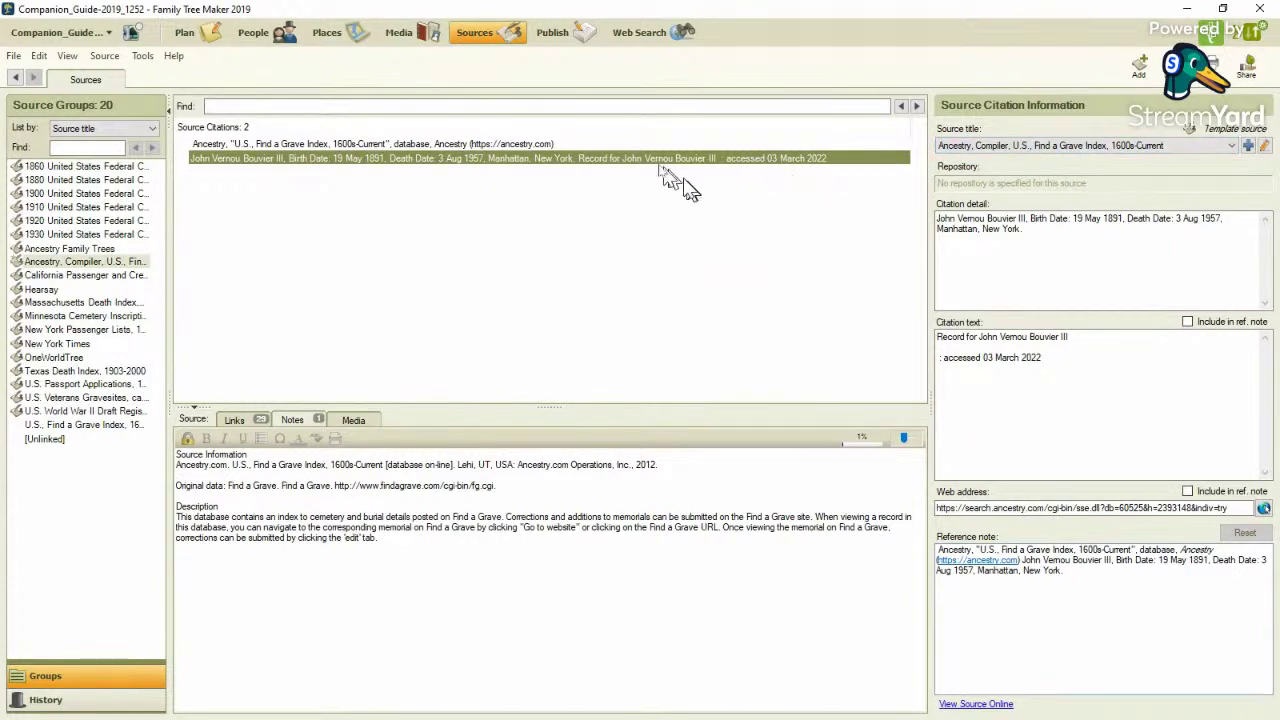
Delete the blank citation from the new Ancestry Find a Grave template source
click(598, 146)
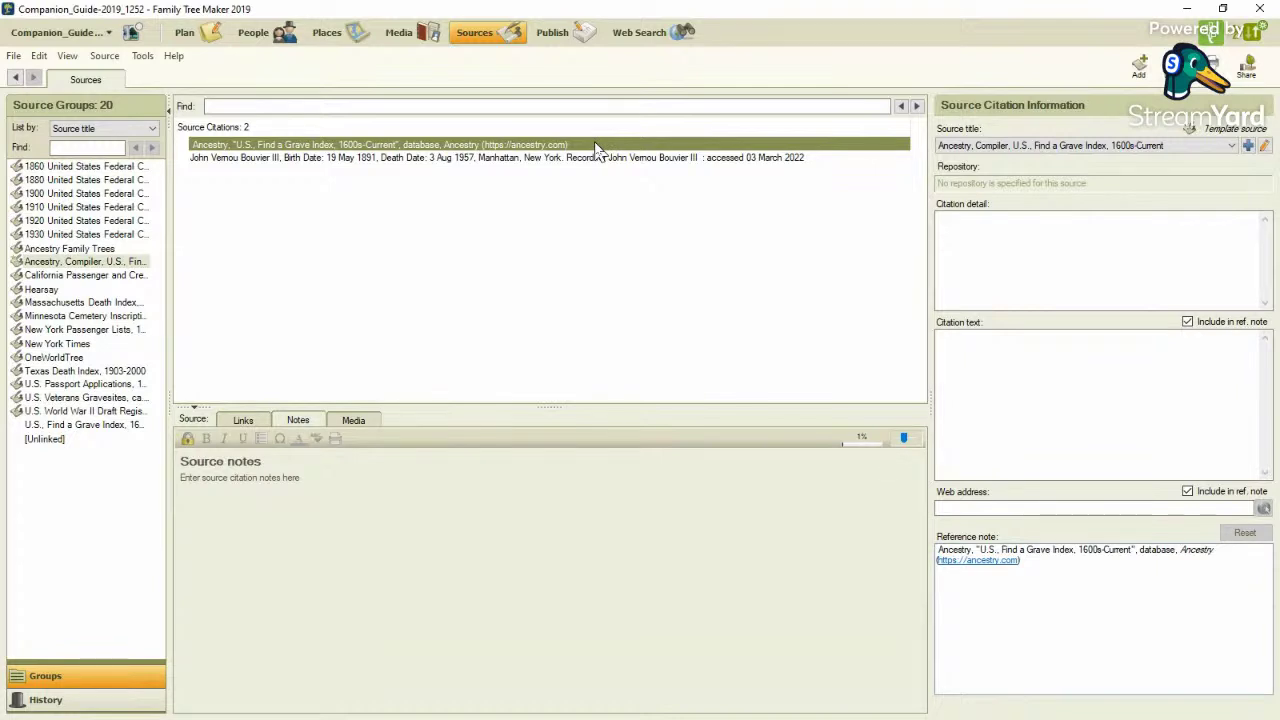
right_click(595, 147)
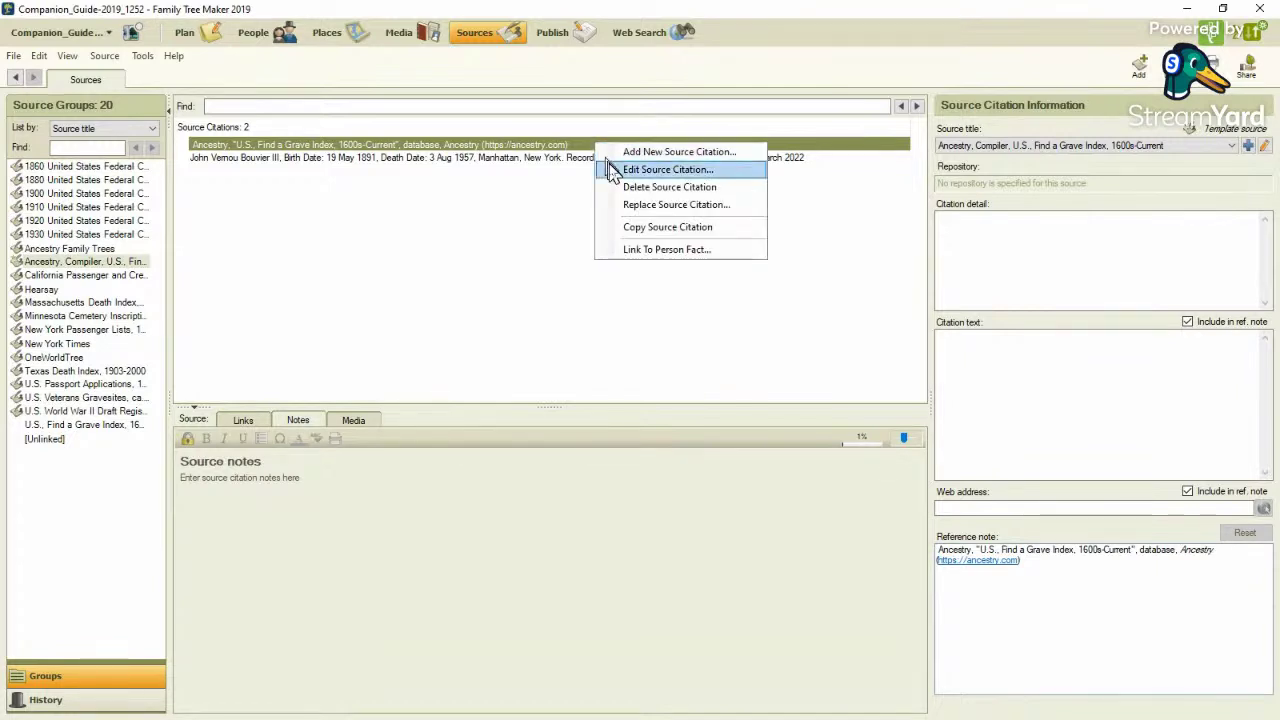
click(620, 186)
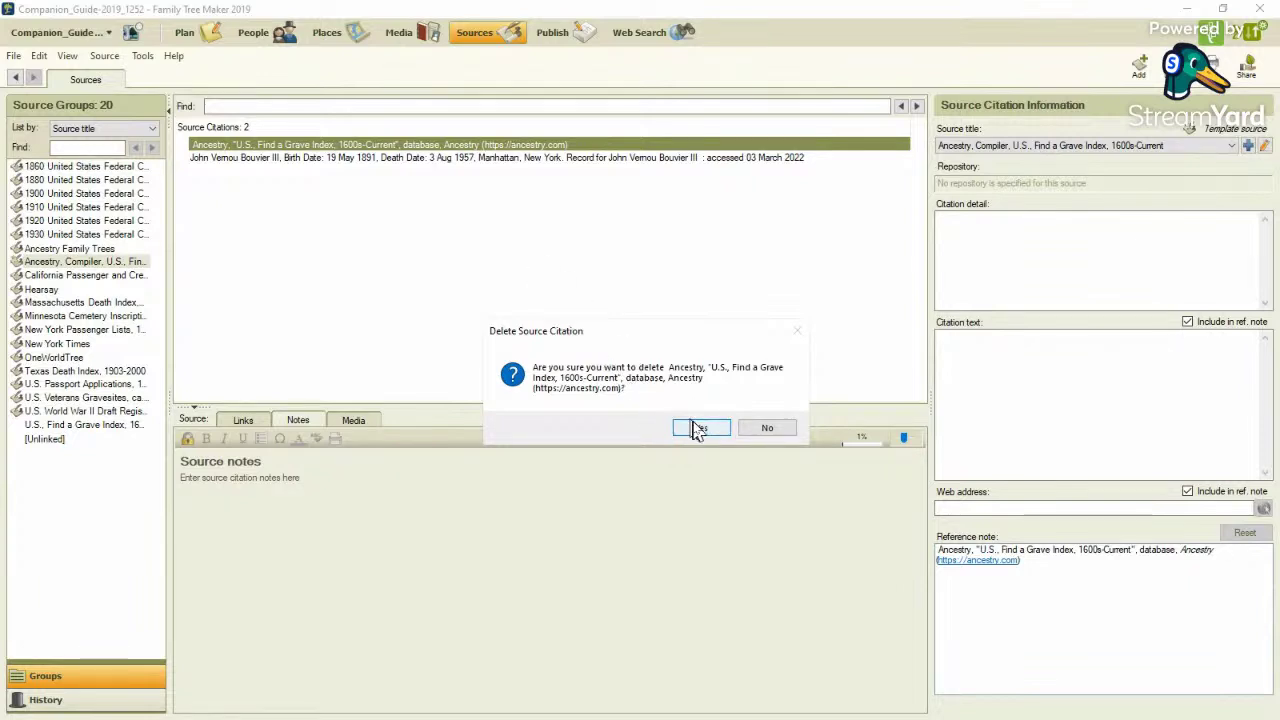
click(702, 428)
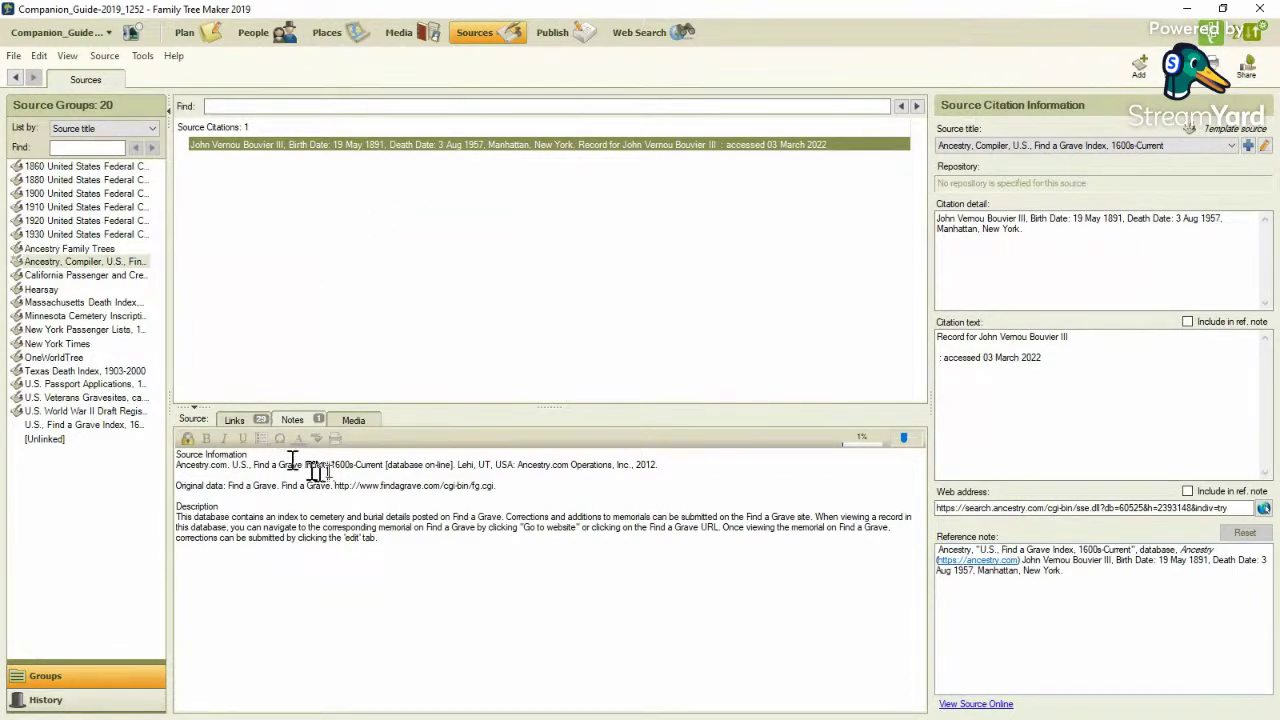
click(661, 468)
drag(657, 468, 616, 468)
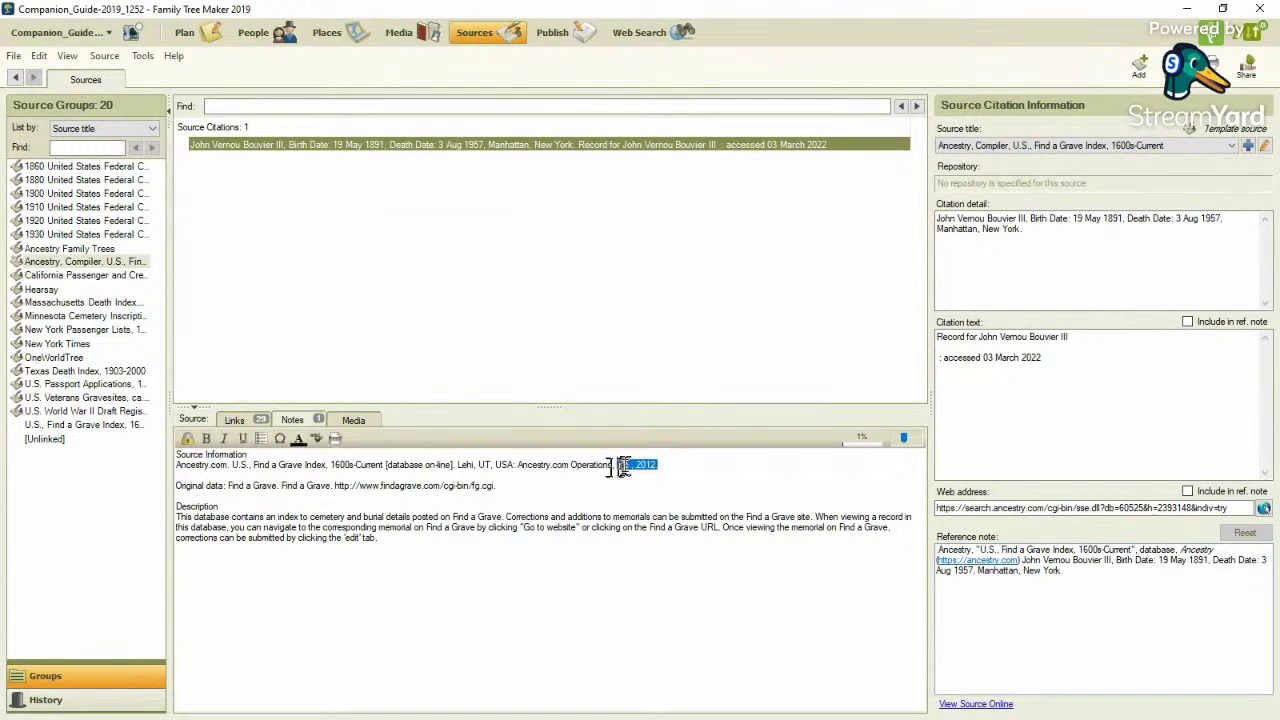
click(694, 470)
click(1050, 338)
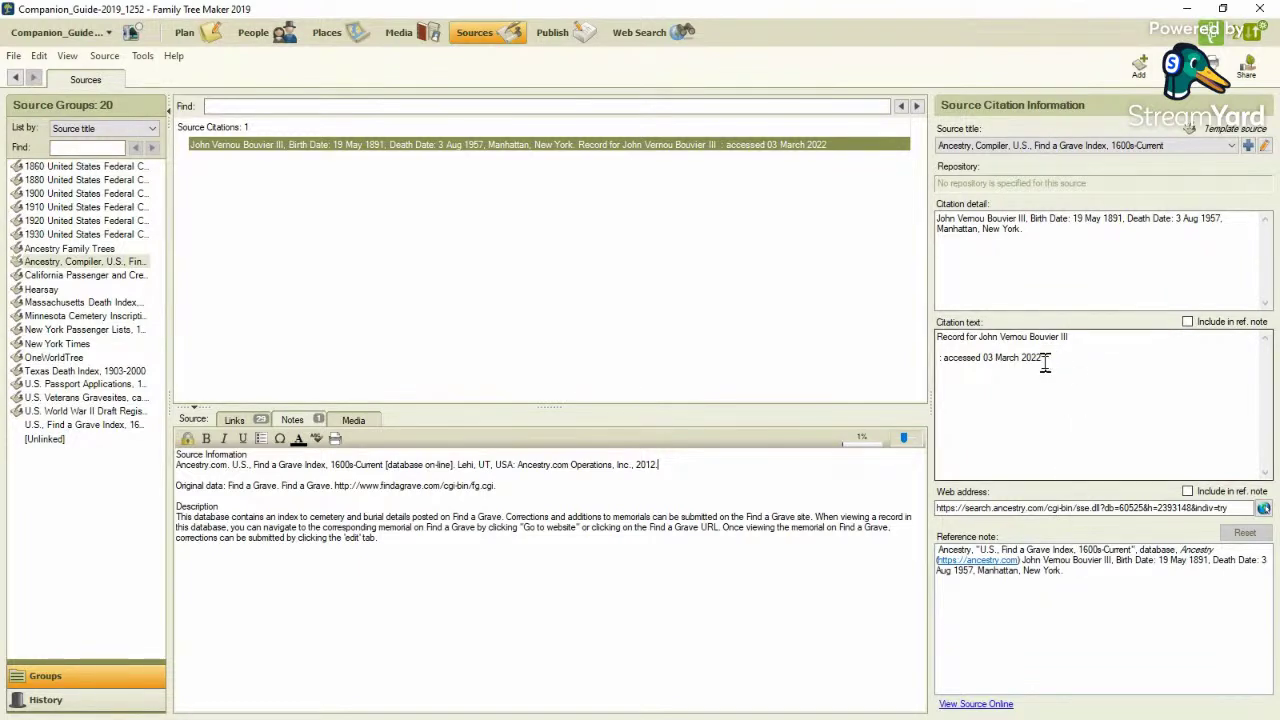
drag(1047, 357, 940, 360)
click(938, 367)
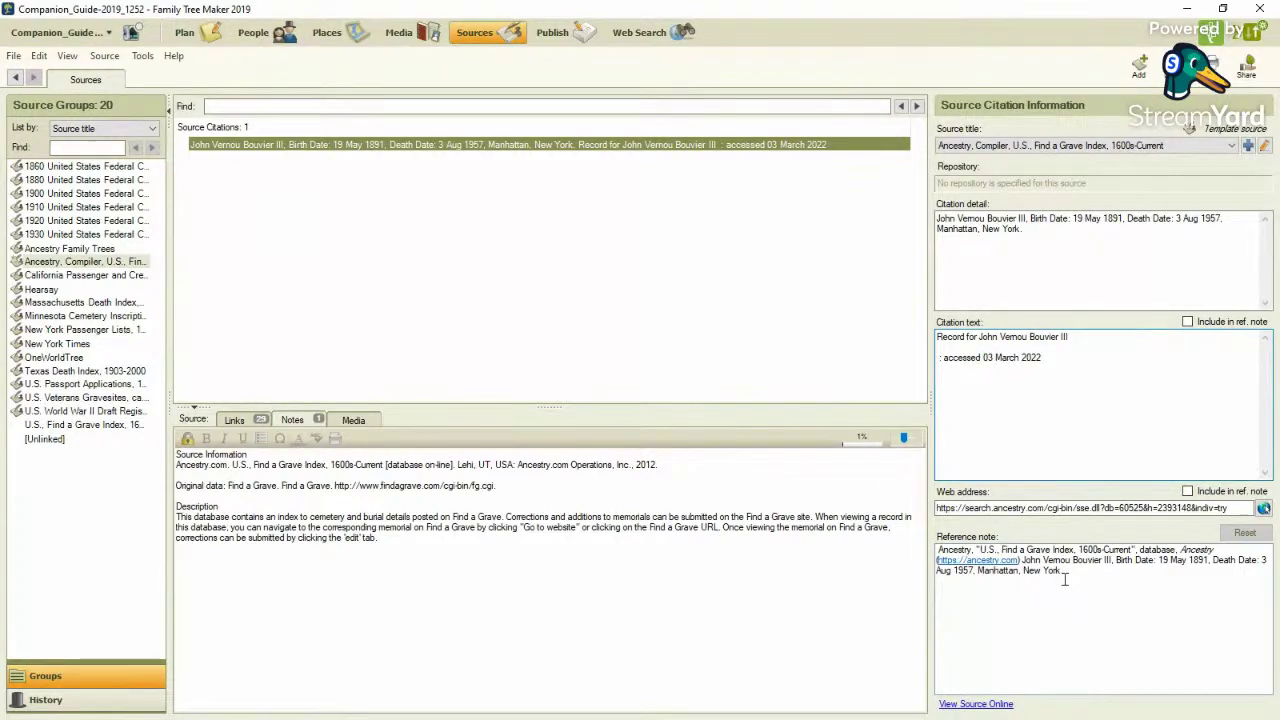
drag(1042, 357, 912, 357)
key(ctrl+c)
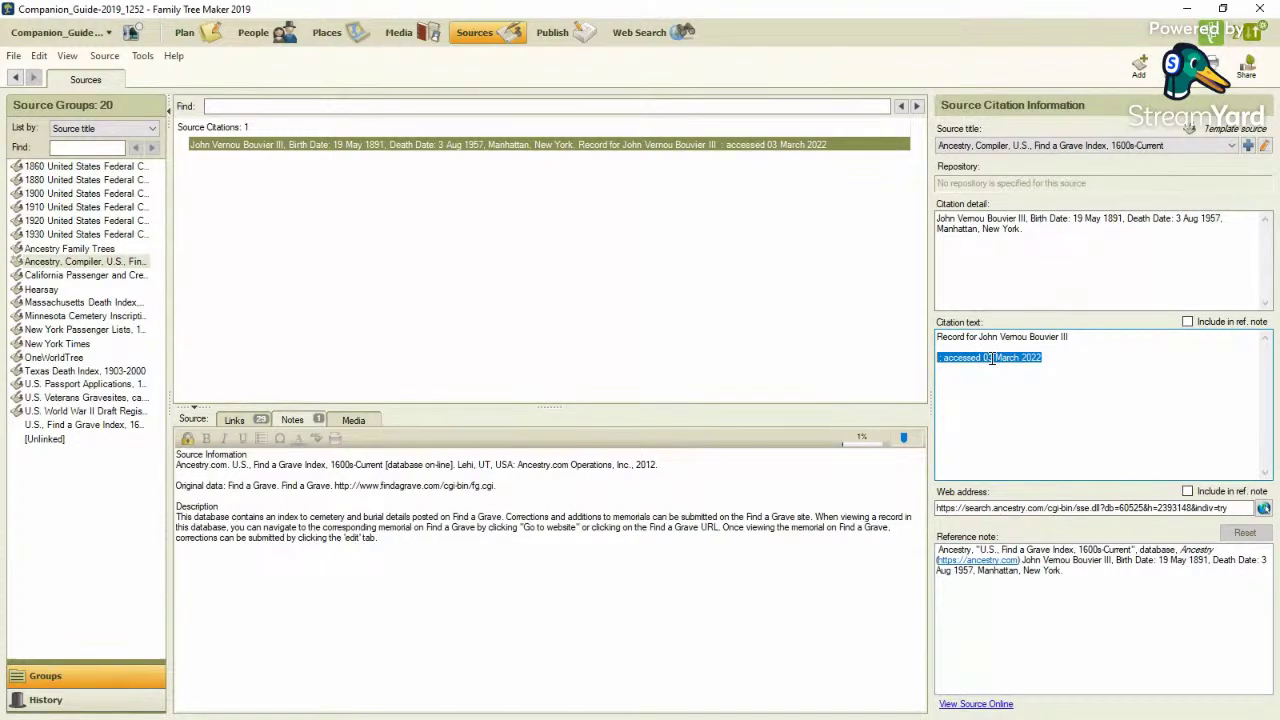
double_click(518, 148)
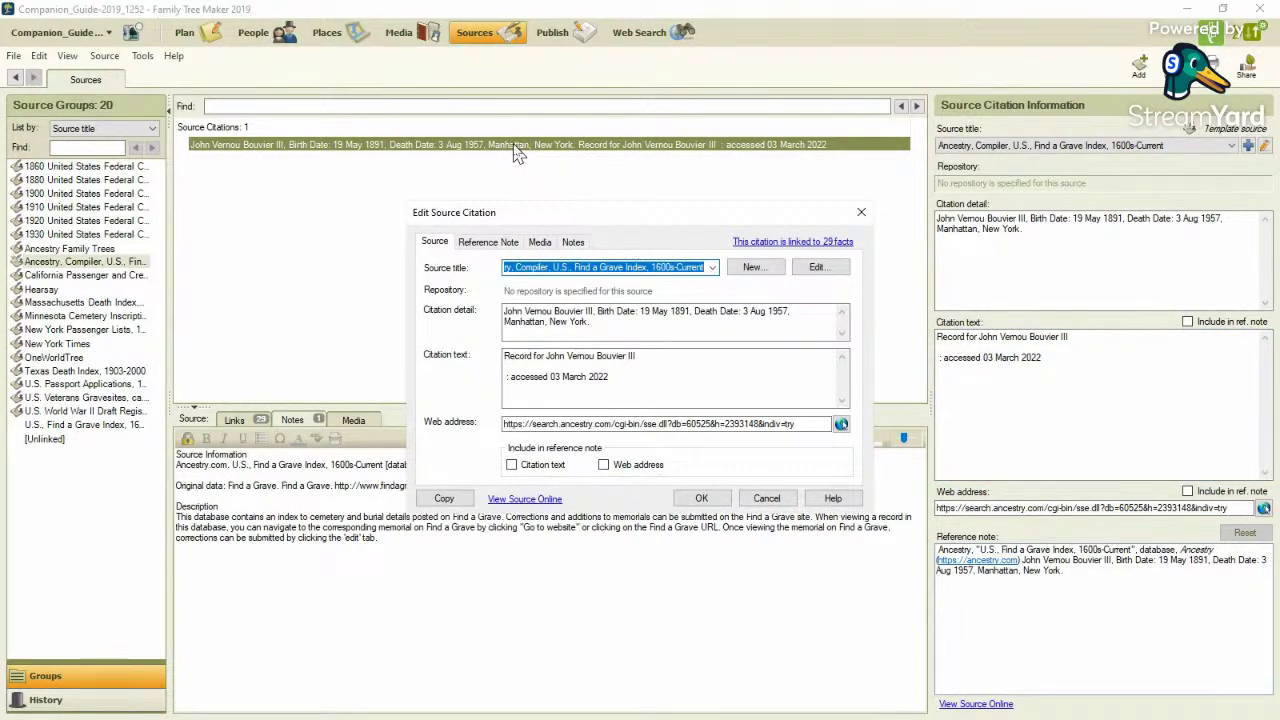
click(490, 248)
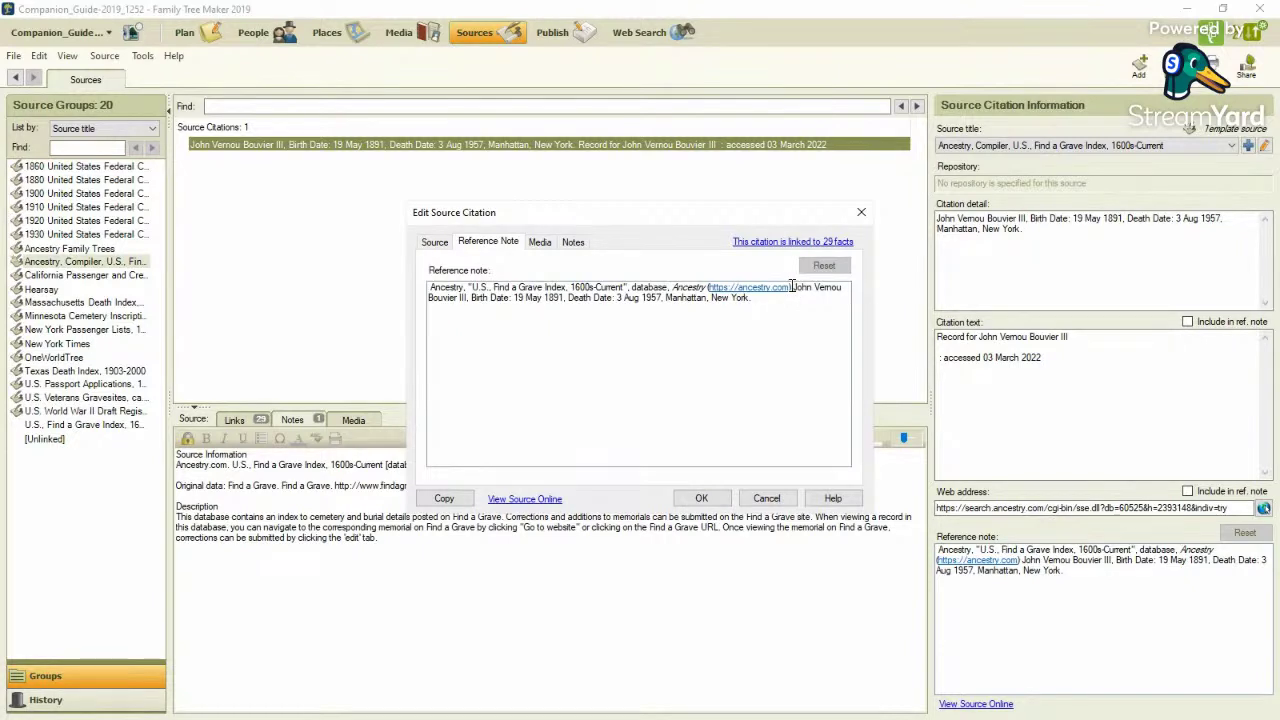
click(791, 288)
key(ctrl+v)
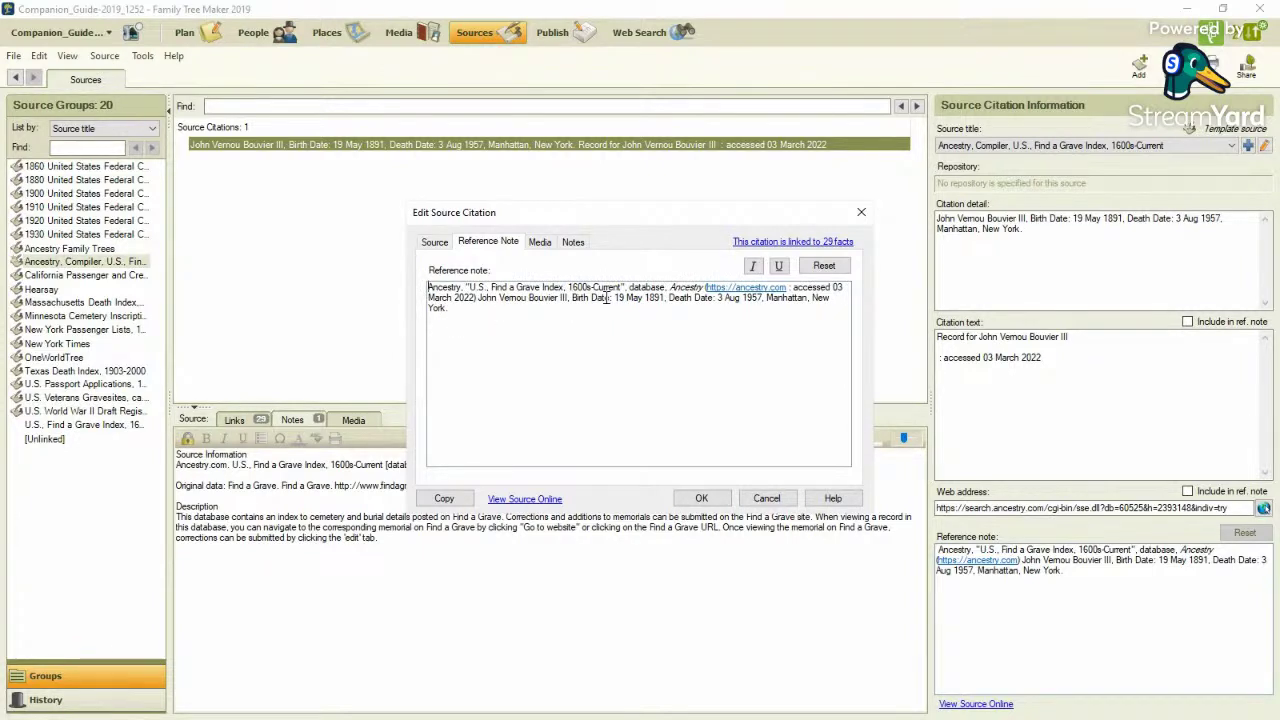
click(703, 498)
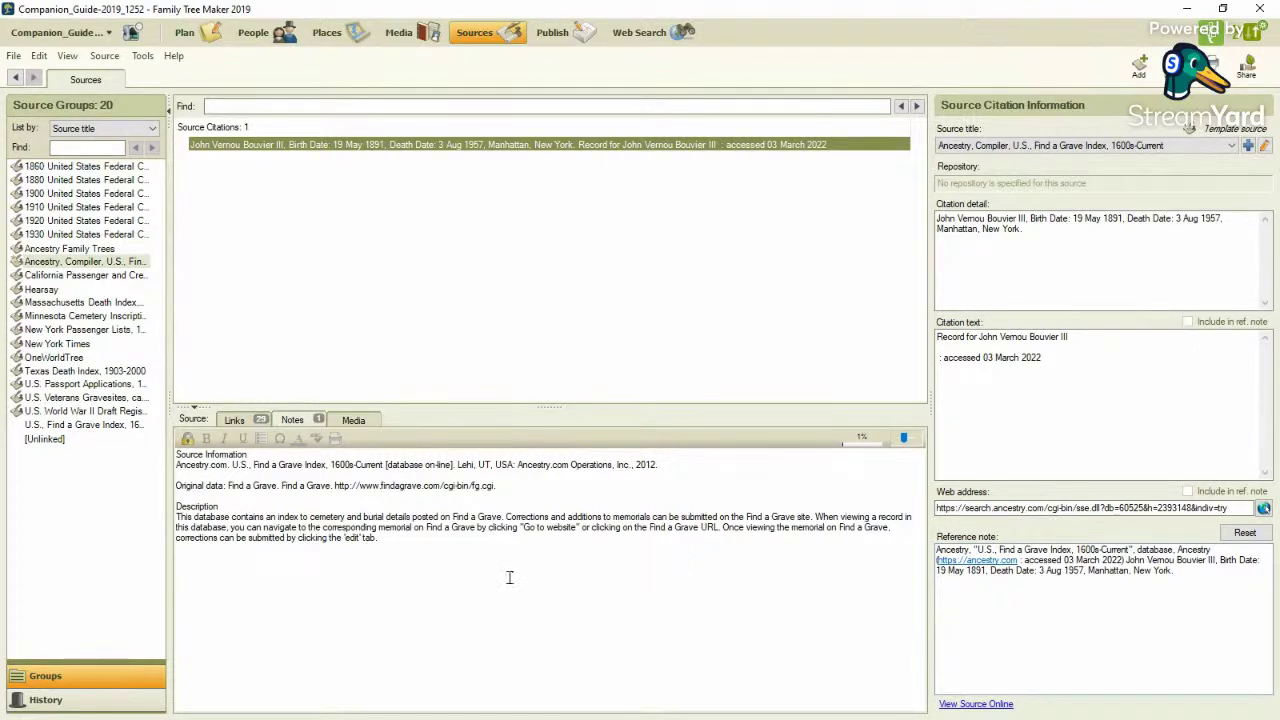
Open the merged person's page from the alternate Name fact among the Find a Grave citation's linked facts
click(362, 422)
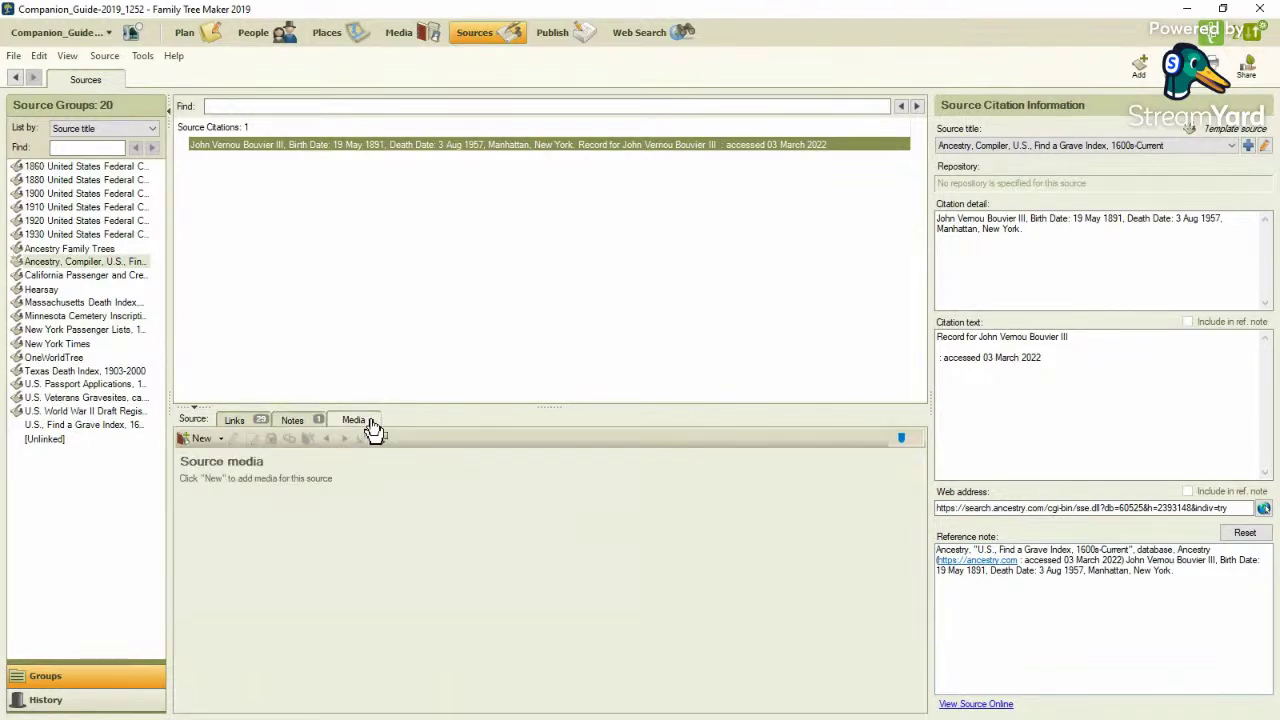
click(308, 426)
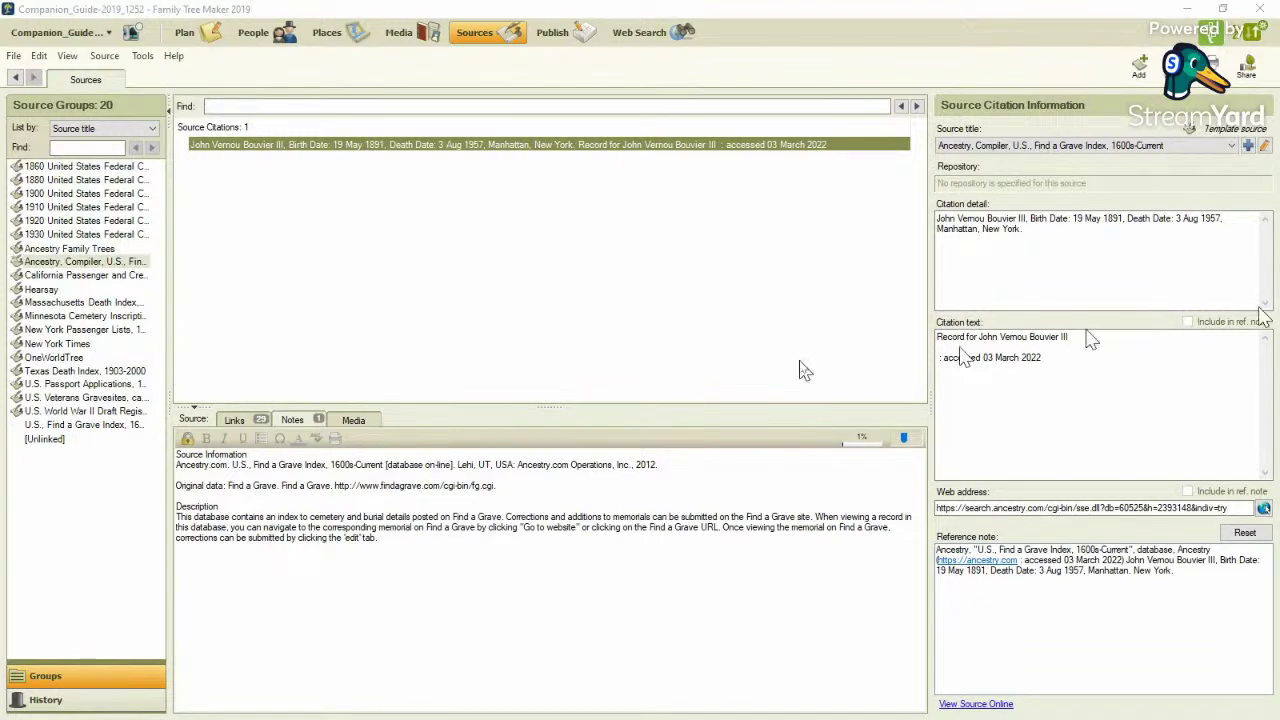
mouse_move(216, 386)
mouse_down()
mouse_move(285, 432)
mouse_move(343, 431)
mouse_move(290, 402)
mouse_move(298, 412)
mouse_up()
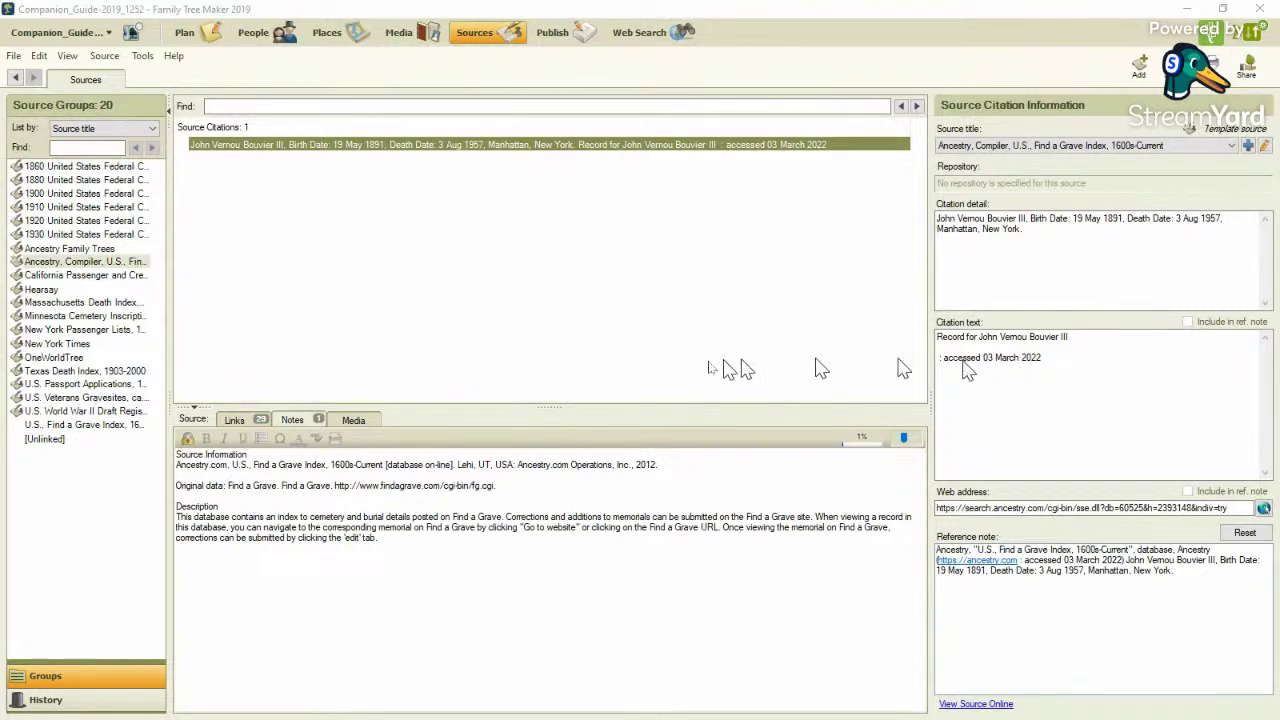
click(230, 421)
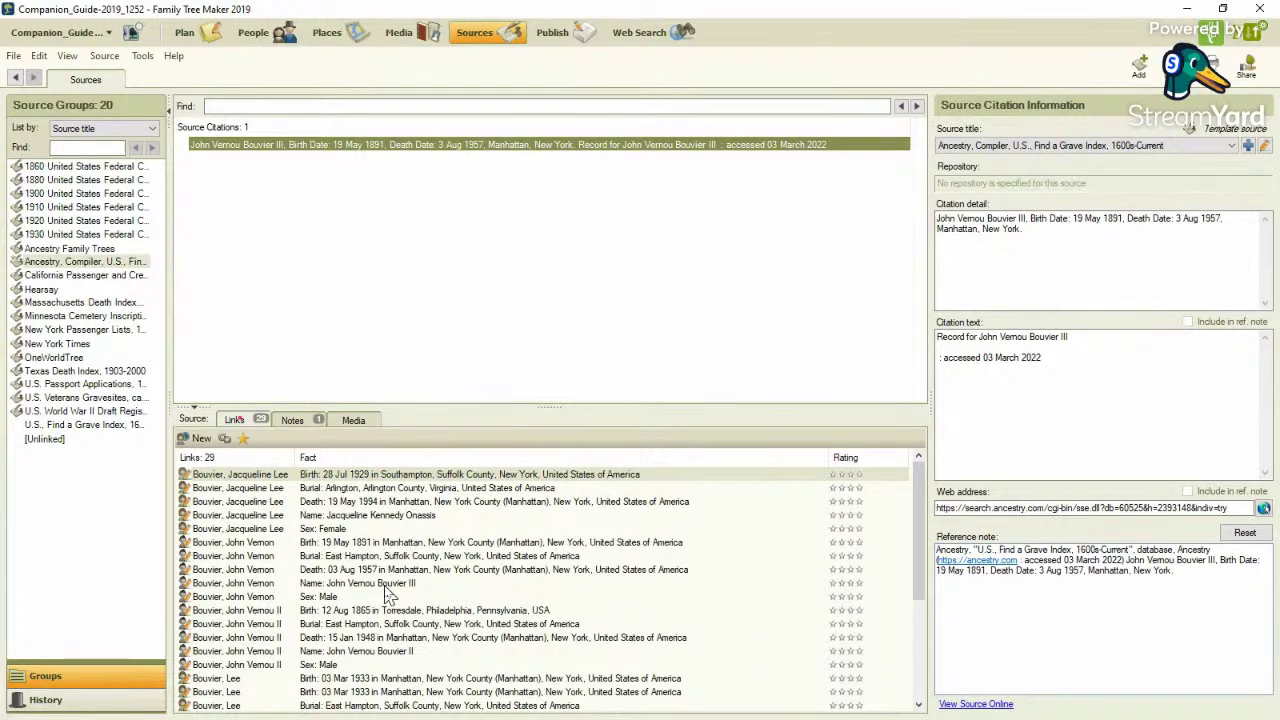
click(387, 586)
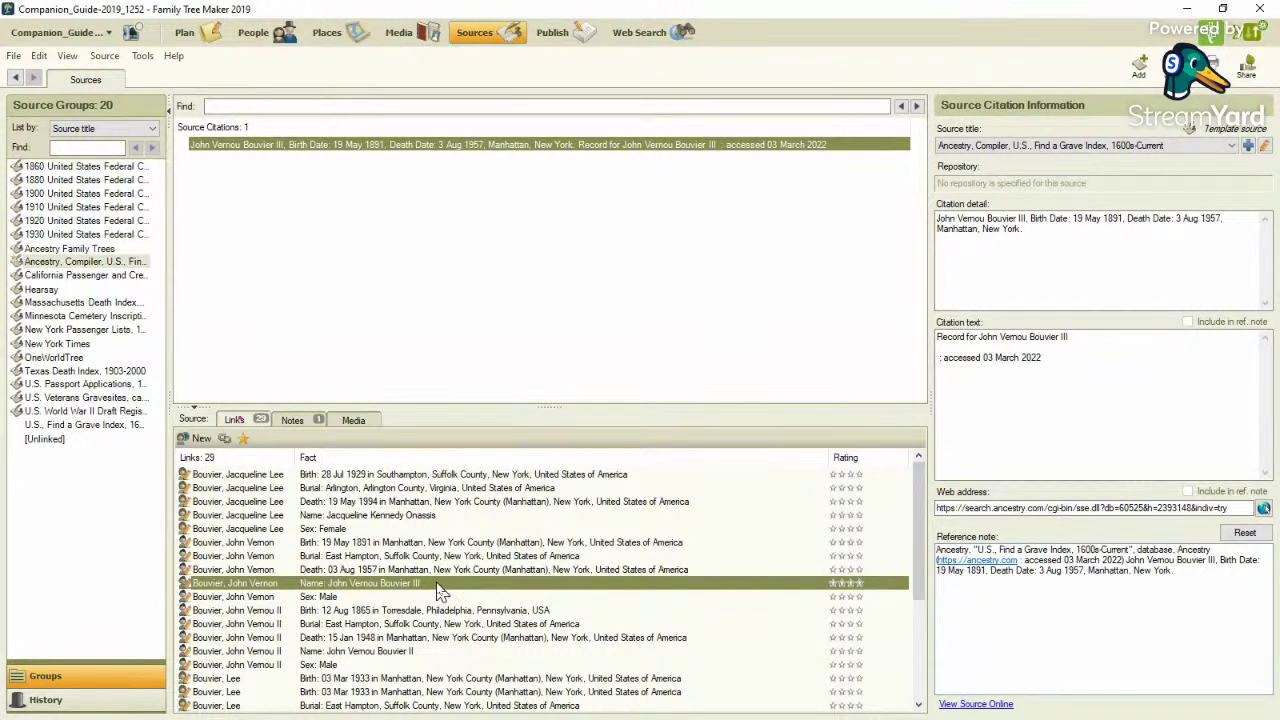
double_click(440, 586)
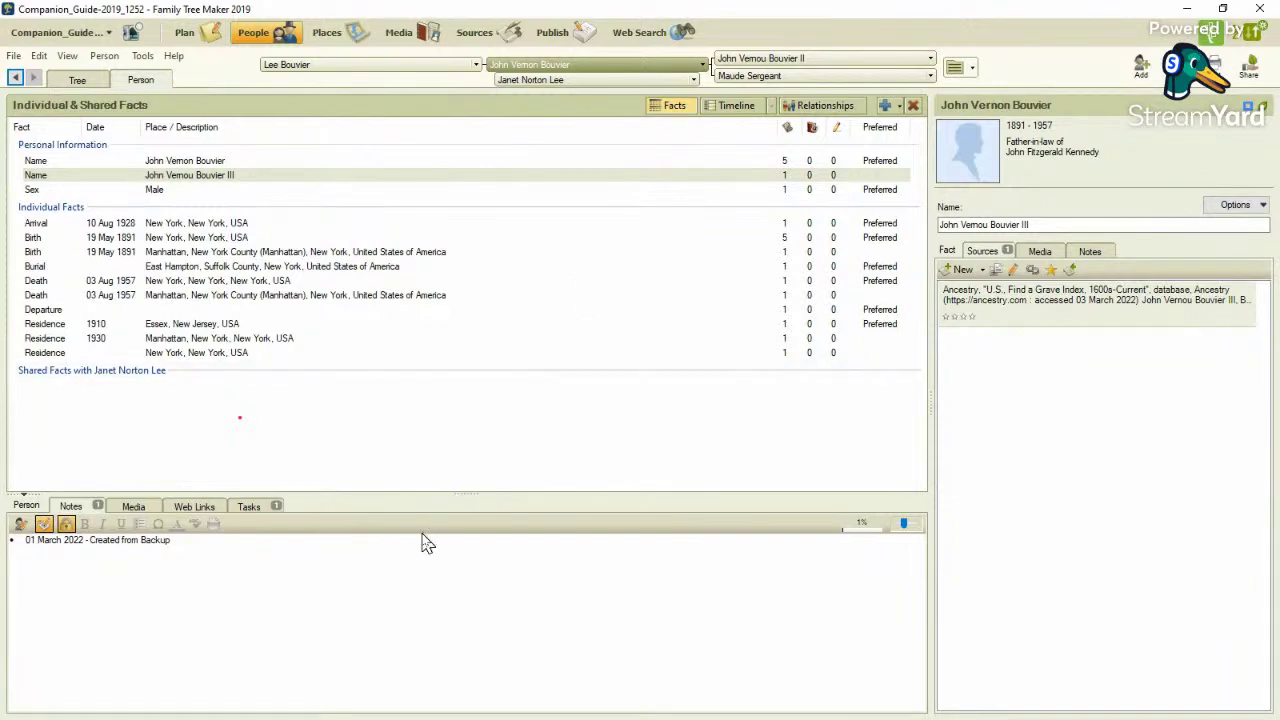
Add the bullet "03 March 2022 - Find A Grave Index" below the existing entry in the person's notes
click(288, 548)
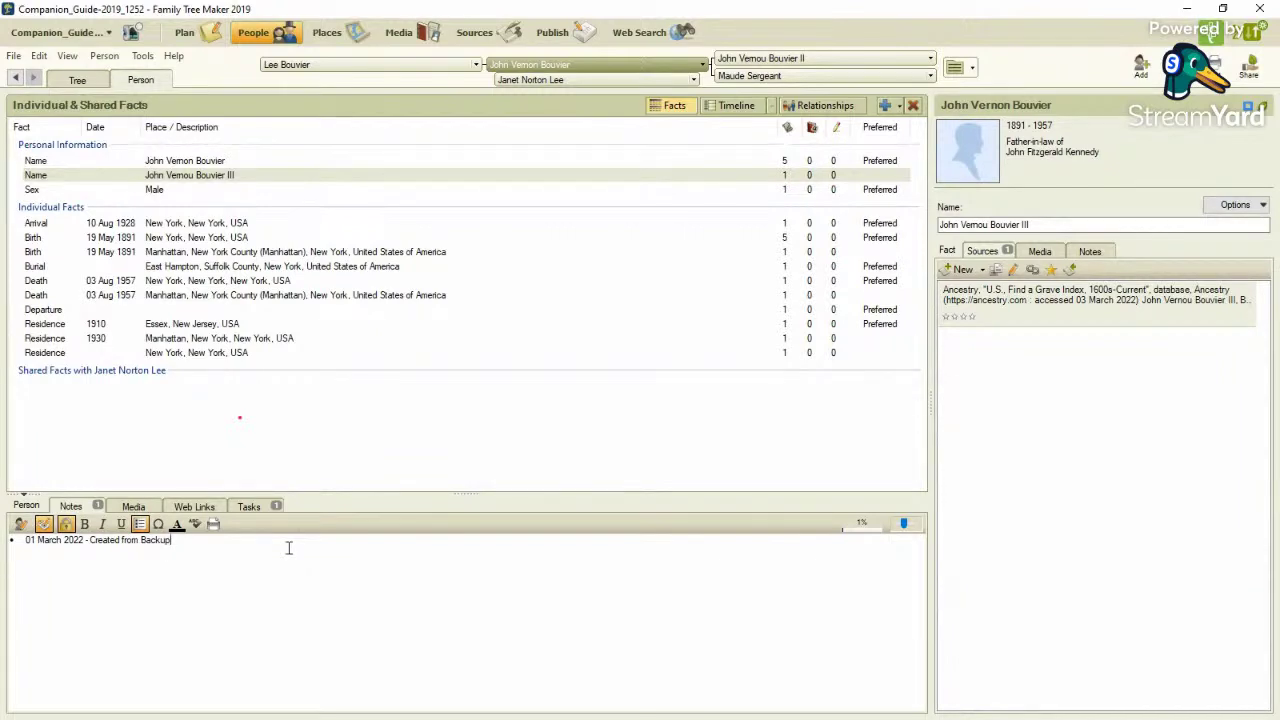
key(Return)
text(03 March 2022 - Find A Grave Index)
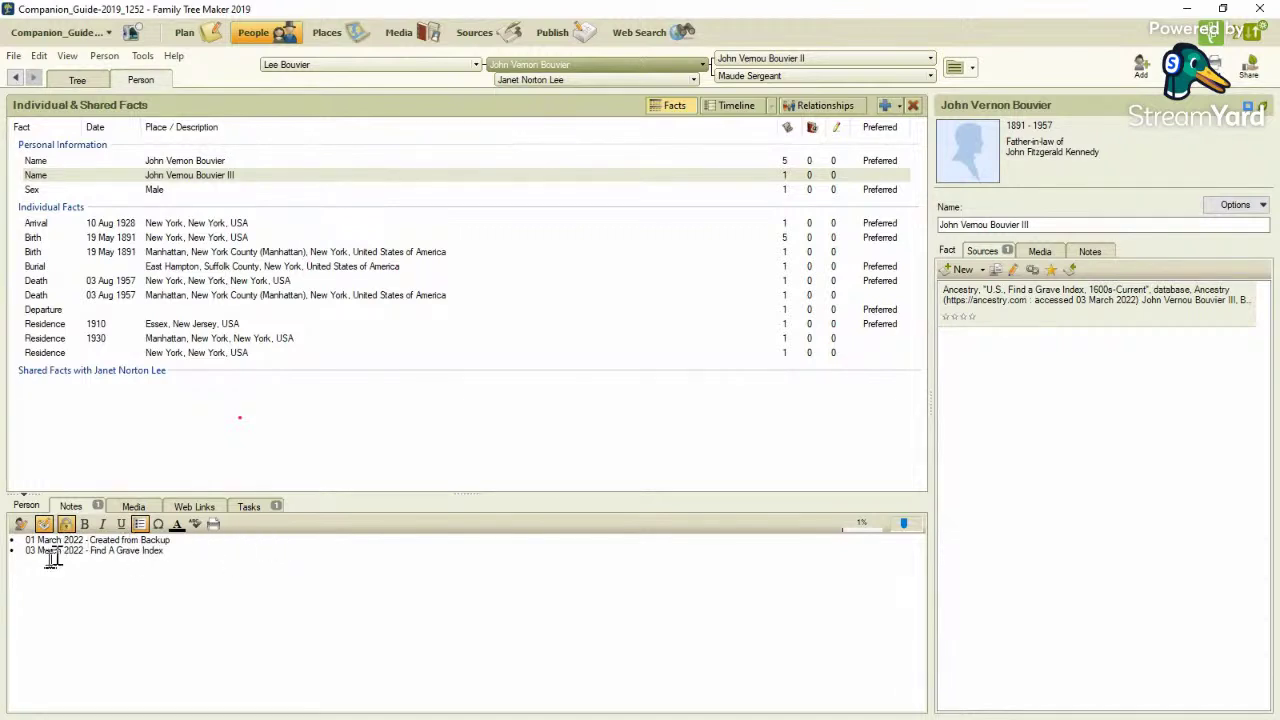
drag(27, 556, 155, 560)
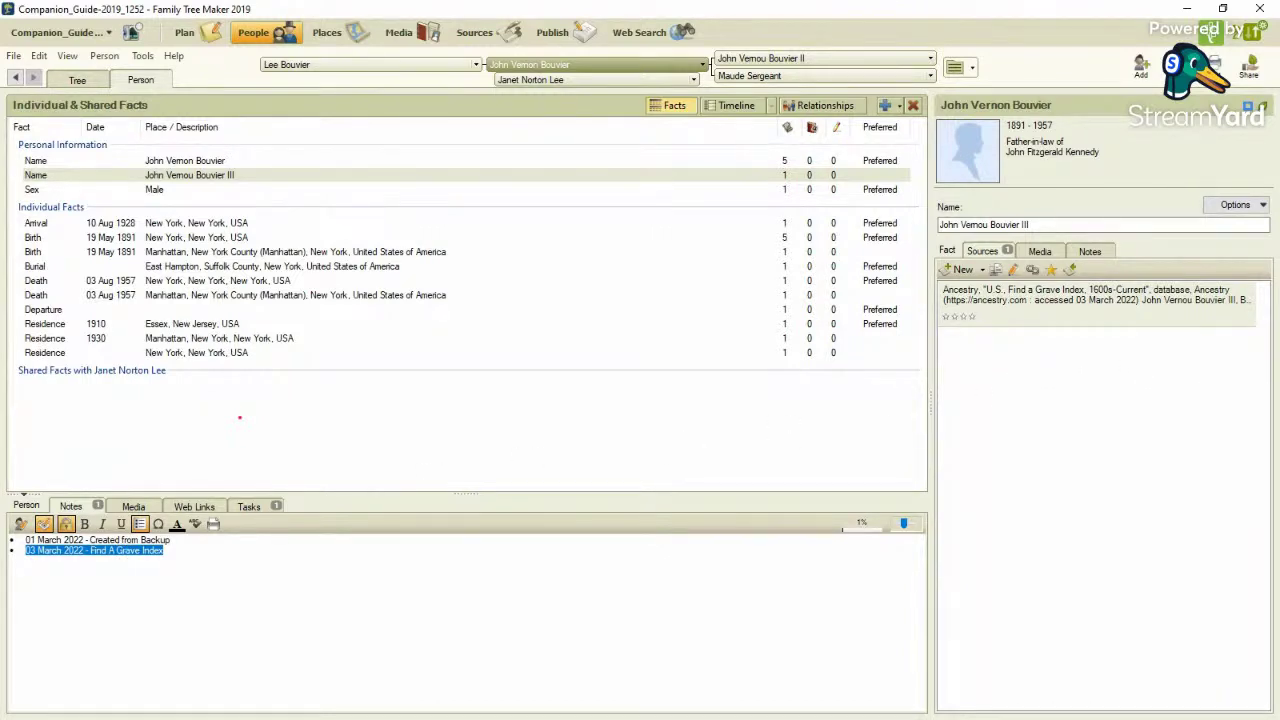
drag(444, 450, 798, 397)
drag(880, 399, 966, 326)
click(149, 556)
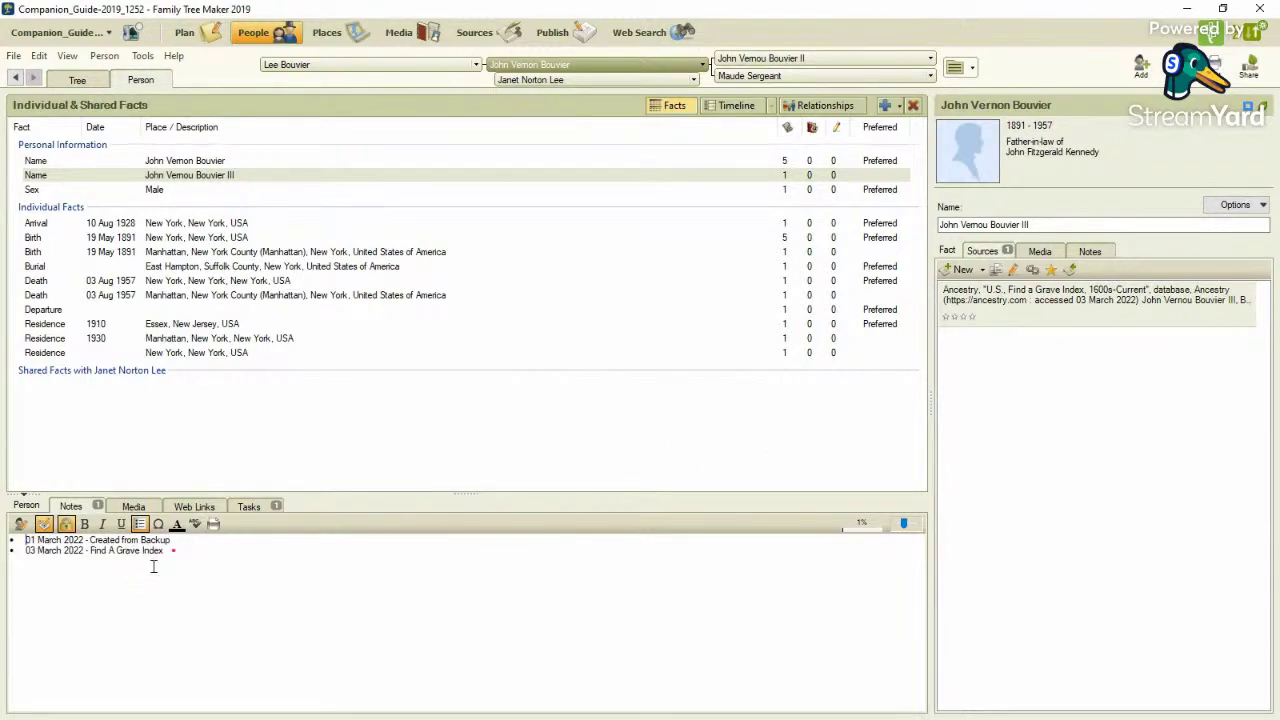
Start a new task for the person, copying the note line "03 March 2022 - Find A Grave Index" as its description
drag(166, 556, 10, 565)
key(ctrl+c)
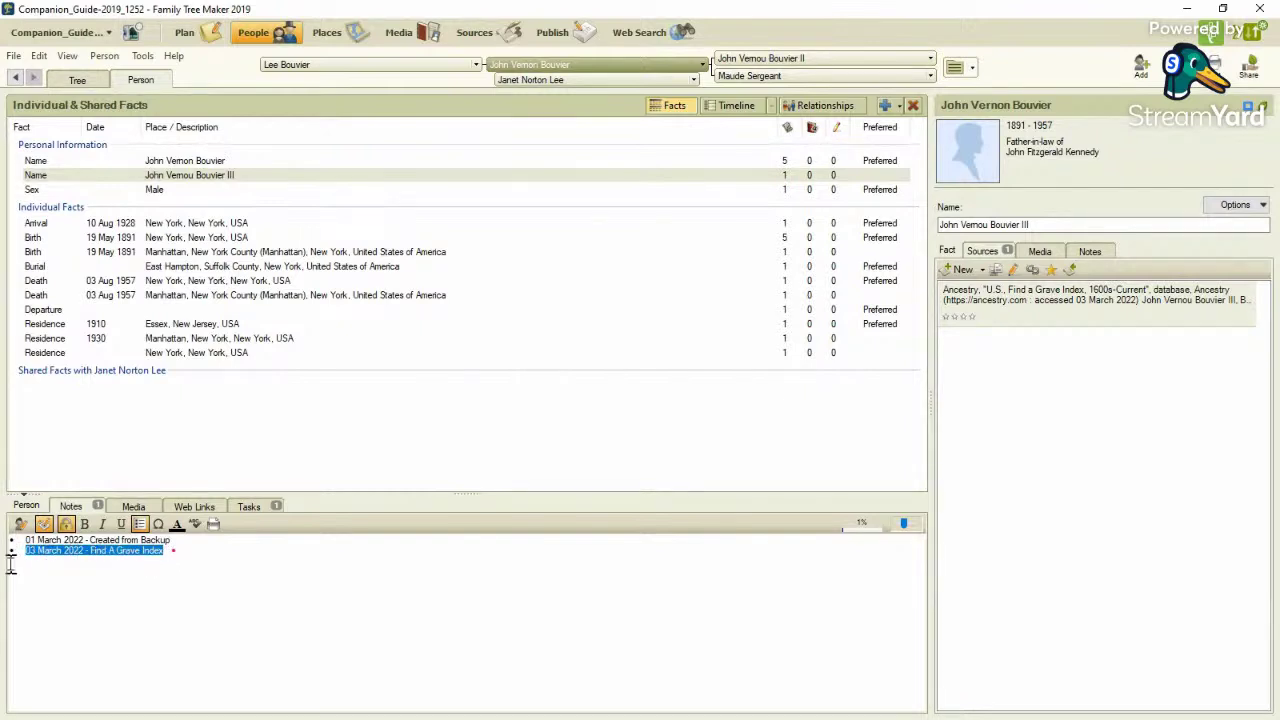
click(249, 508)
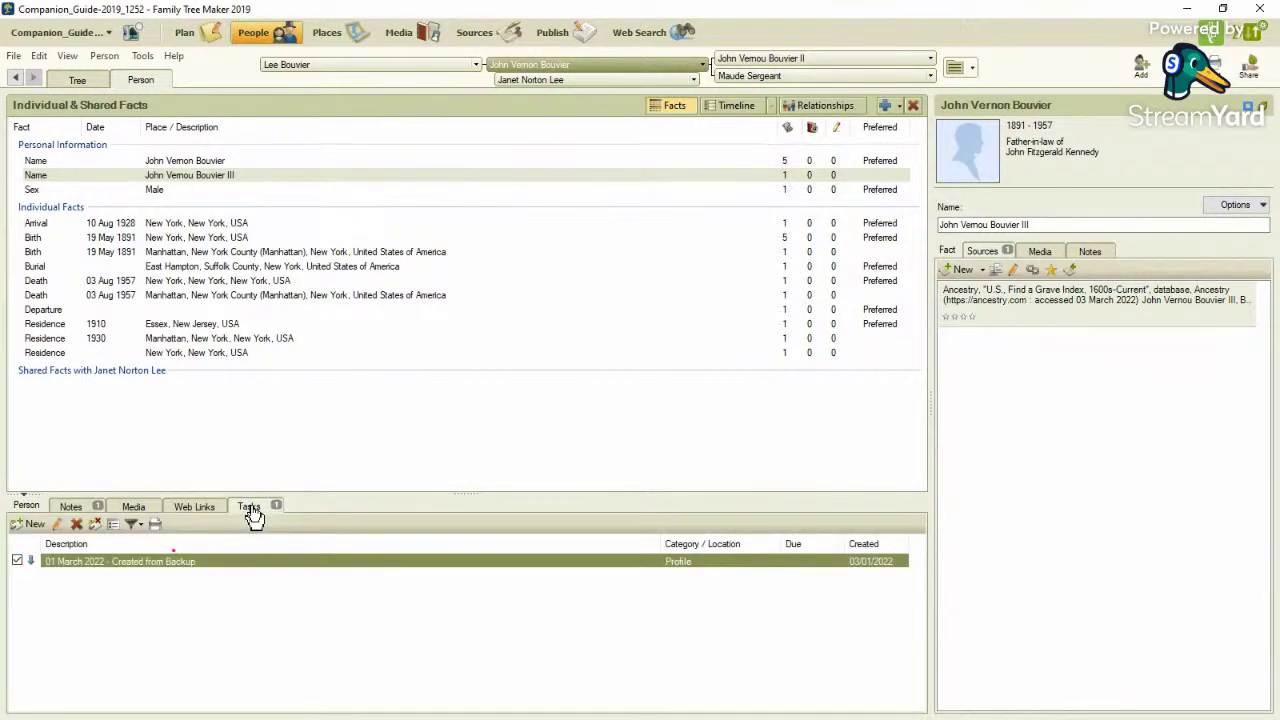
click(33, 526)
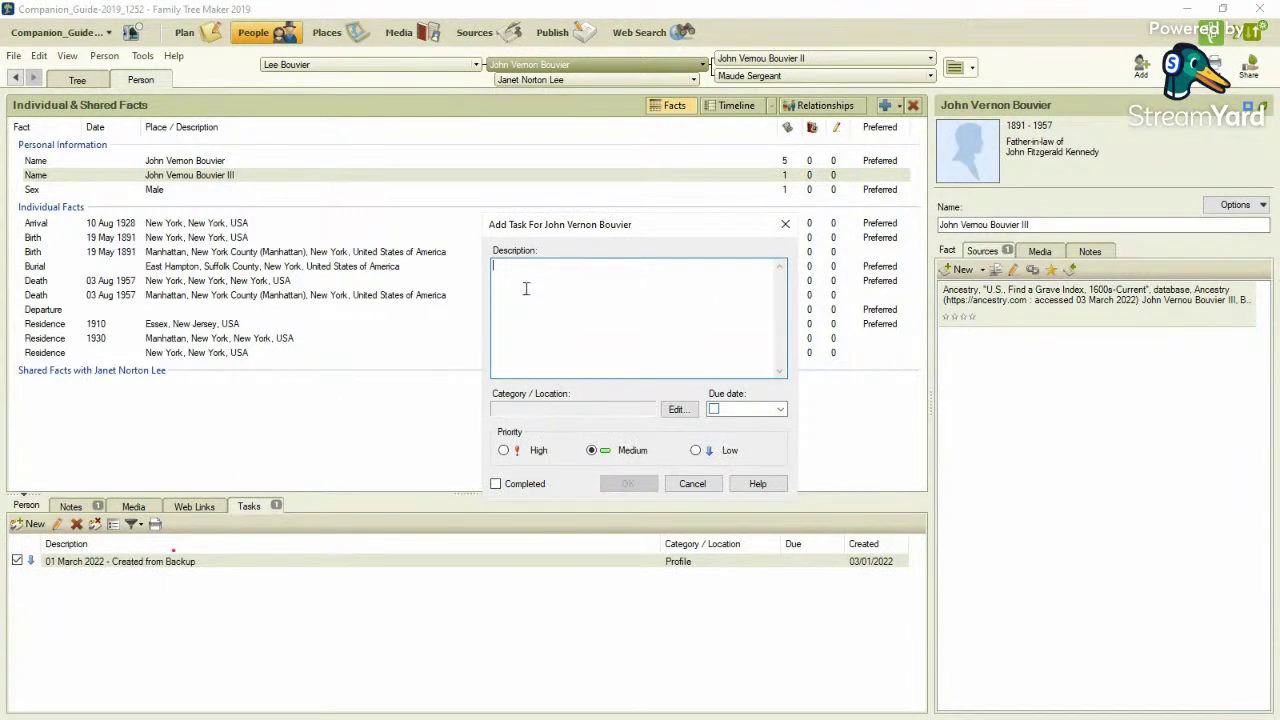
key(ctrl+v)
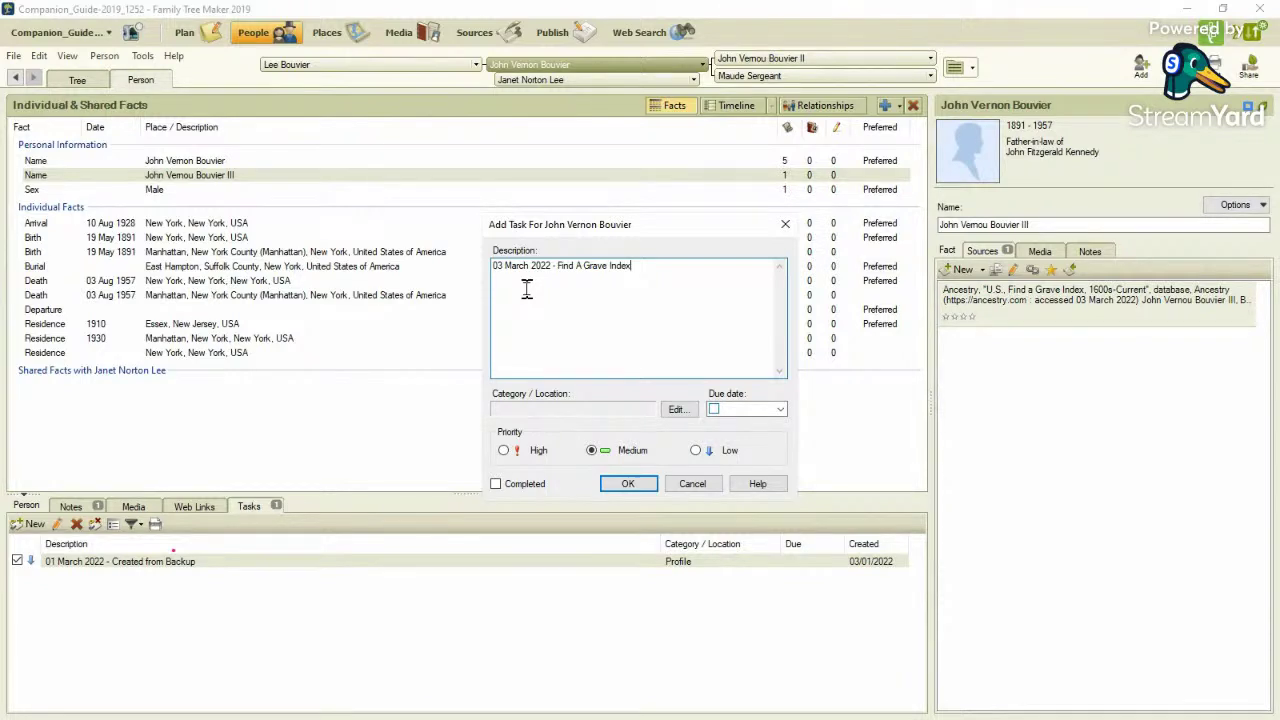
Create a task category named Hint and assign it to the new task
click(676, 409)
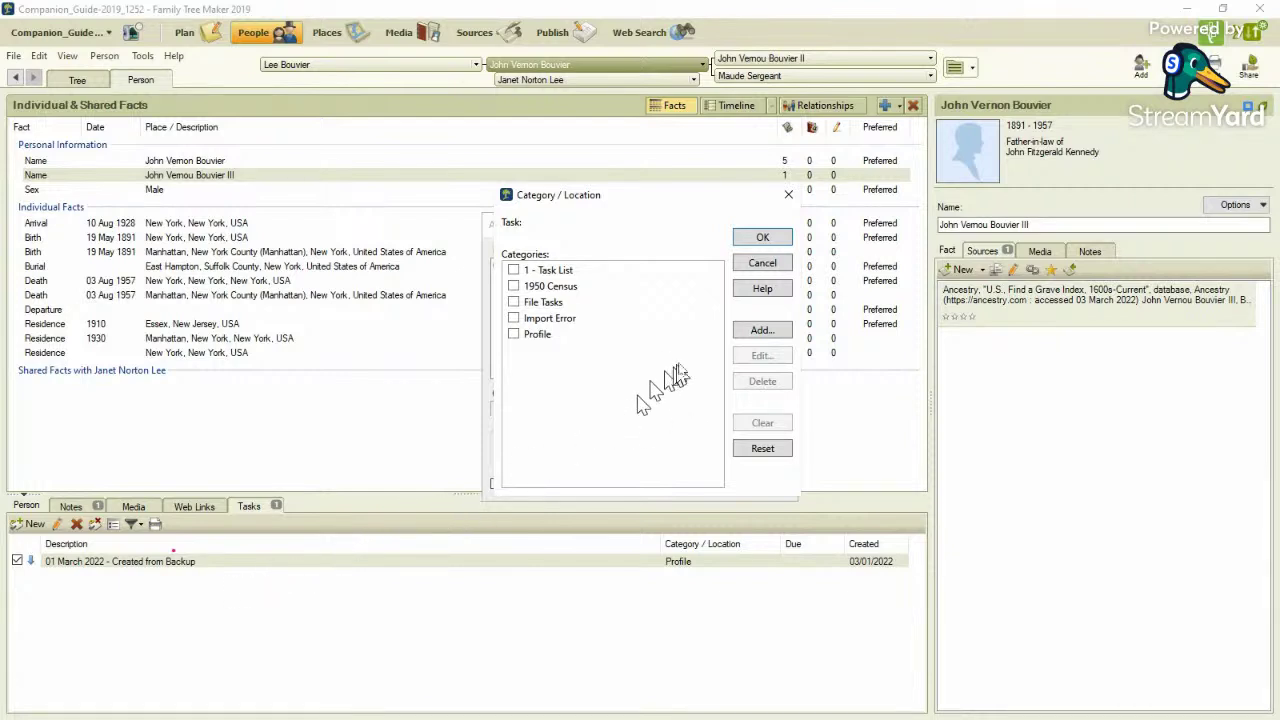
click(764, 332)
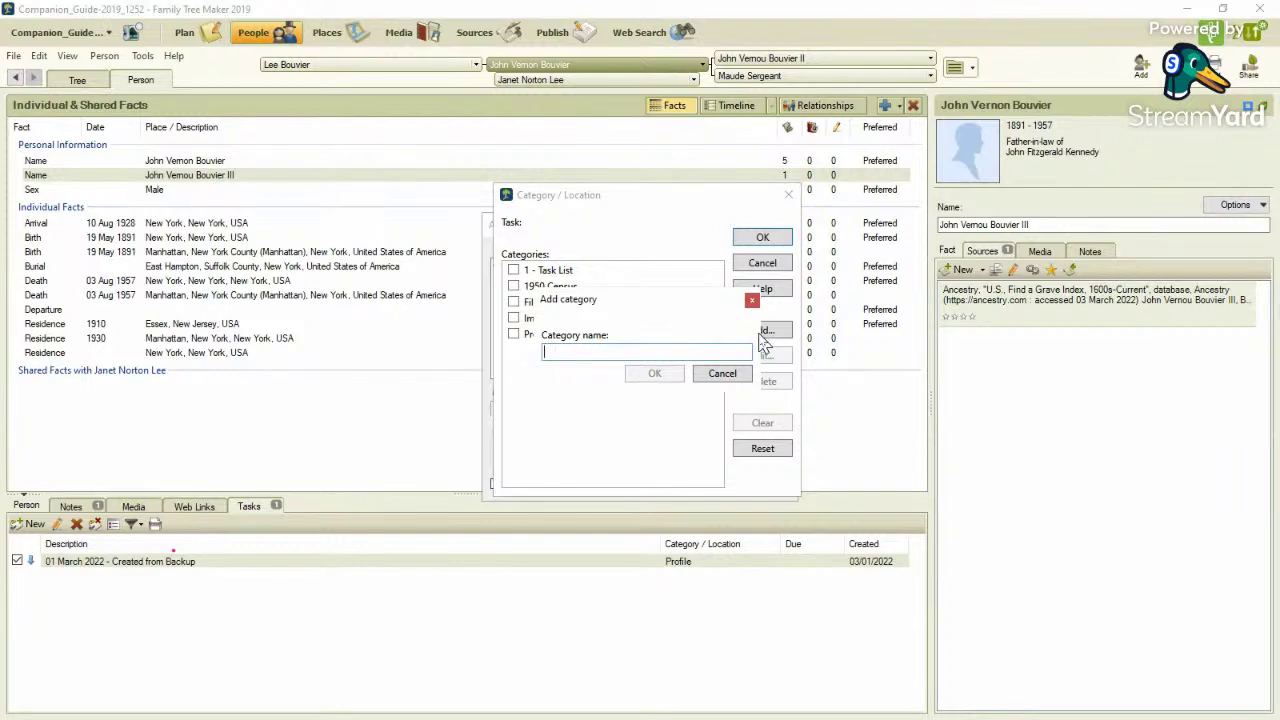
text(Hint)
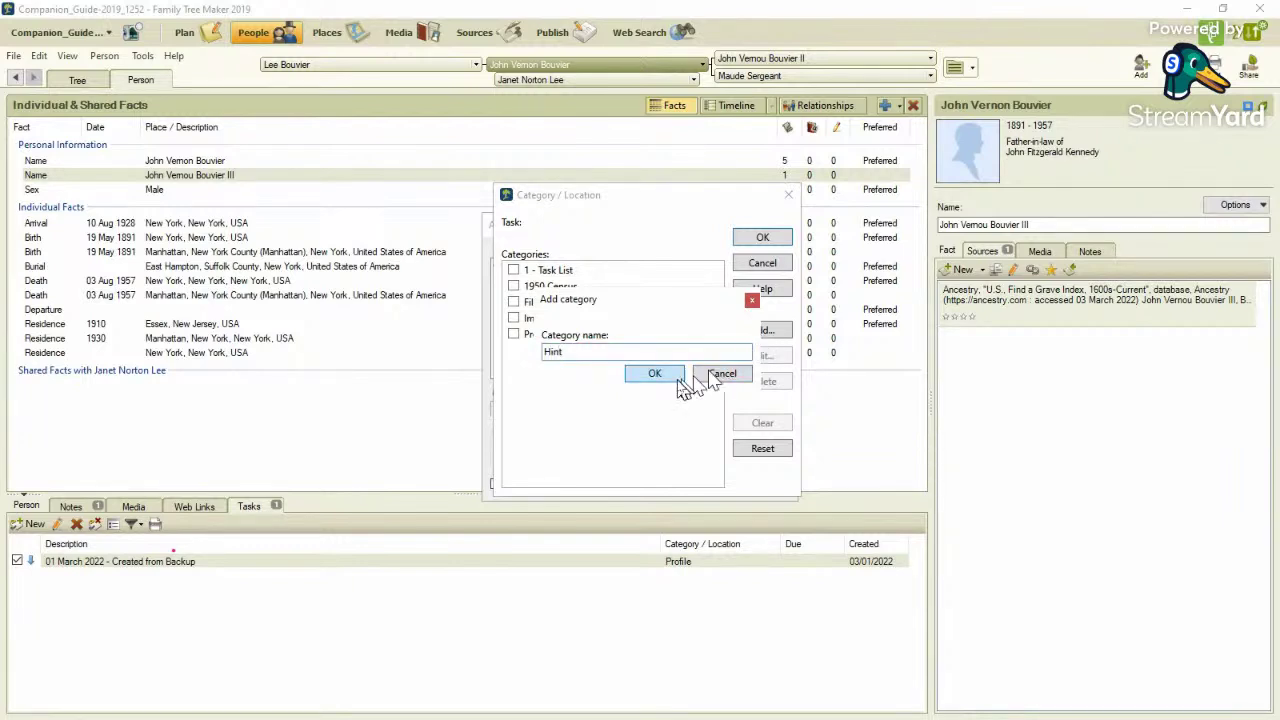
click(655, 374)
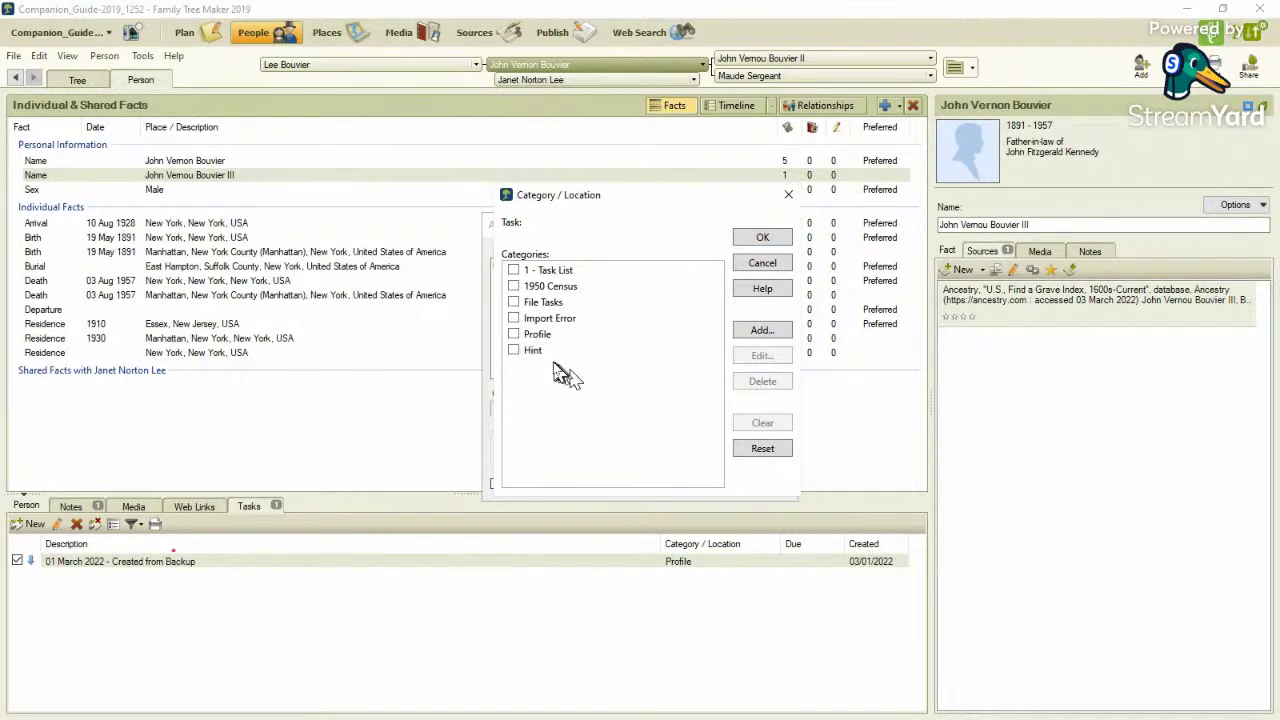
click(514, 350)
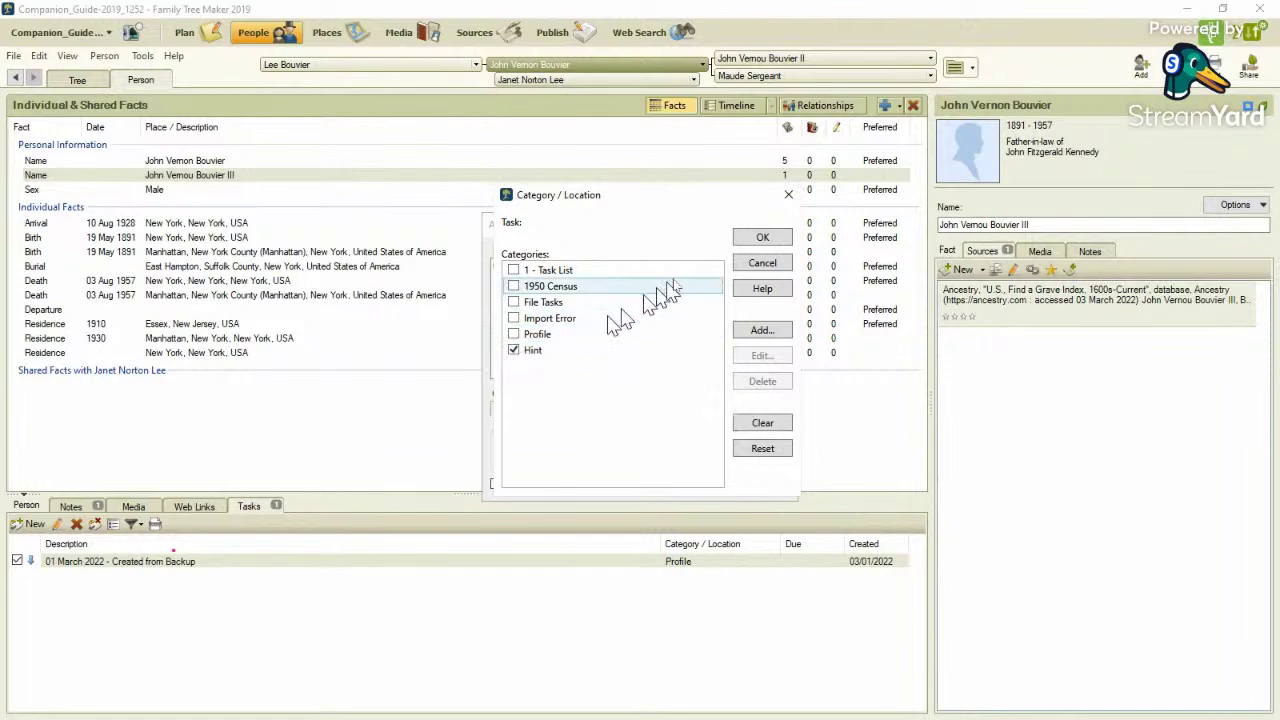
click(763, 241)
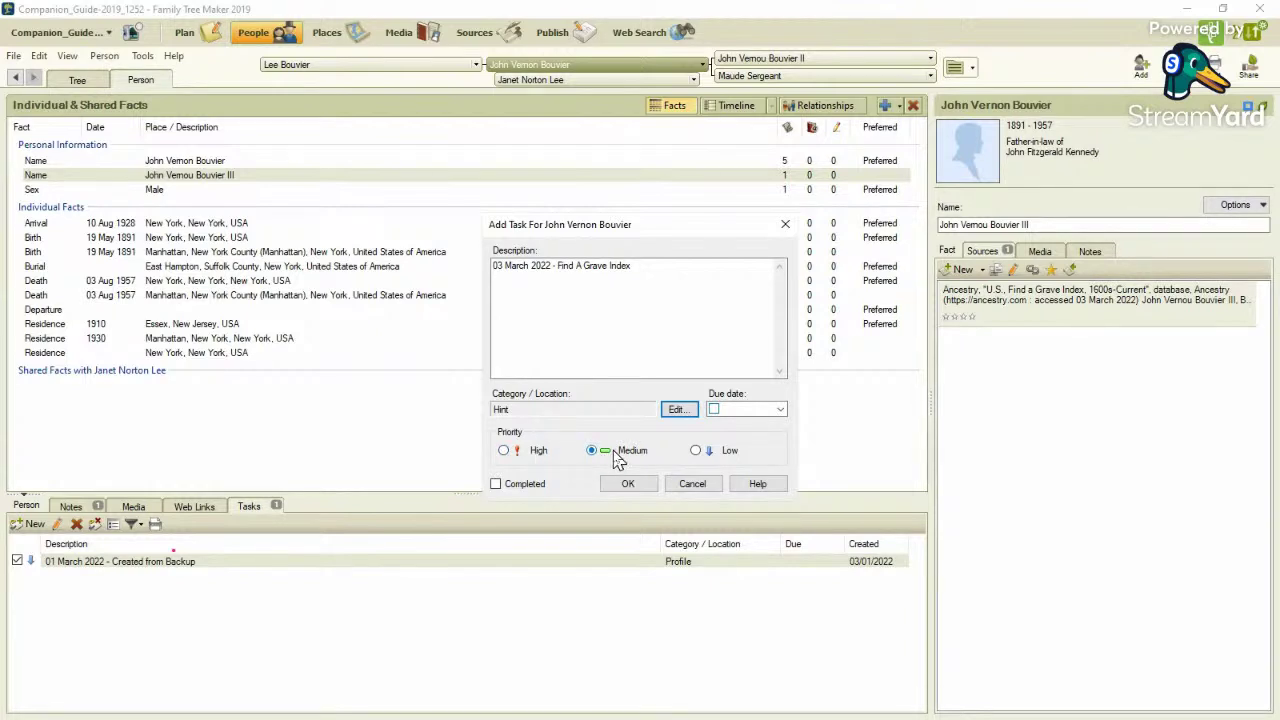
Give the task low priority, mark it completed, and save it
click(697, 451)
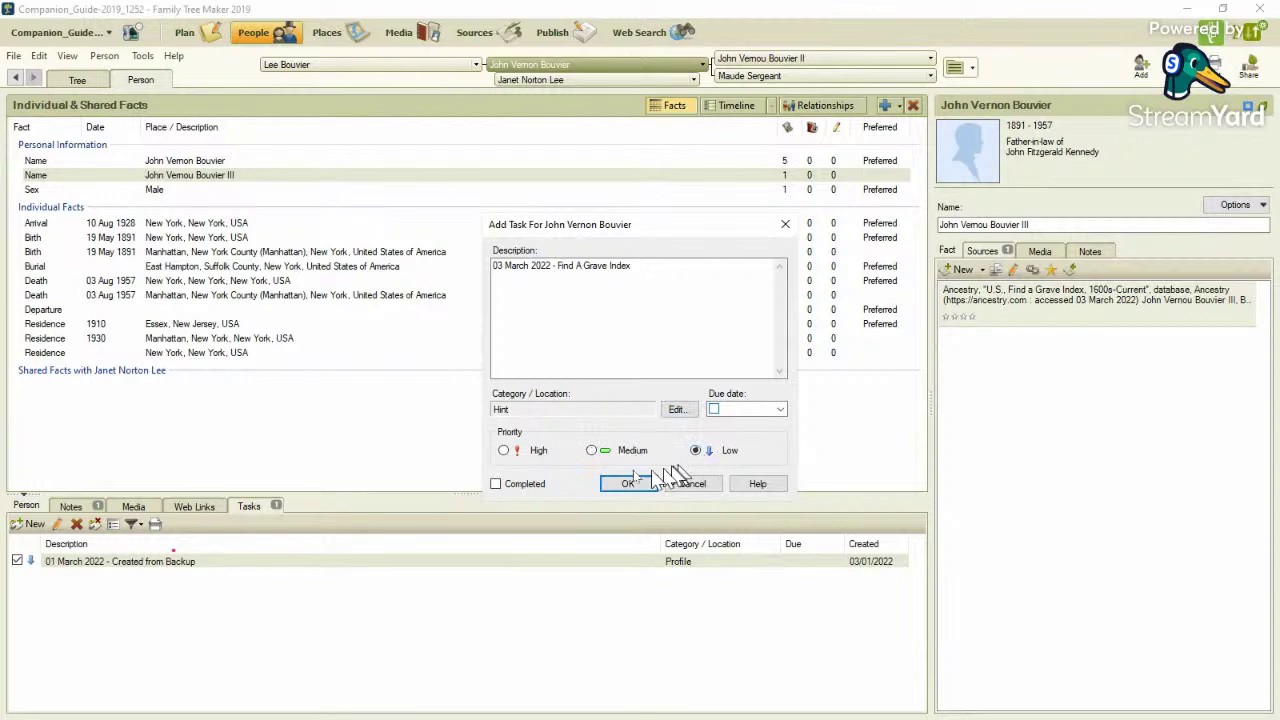
click(497, 484)
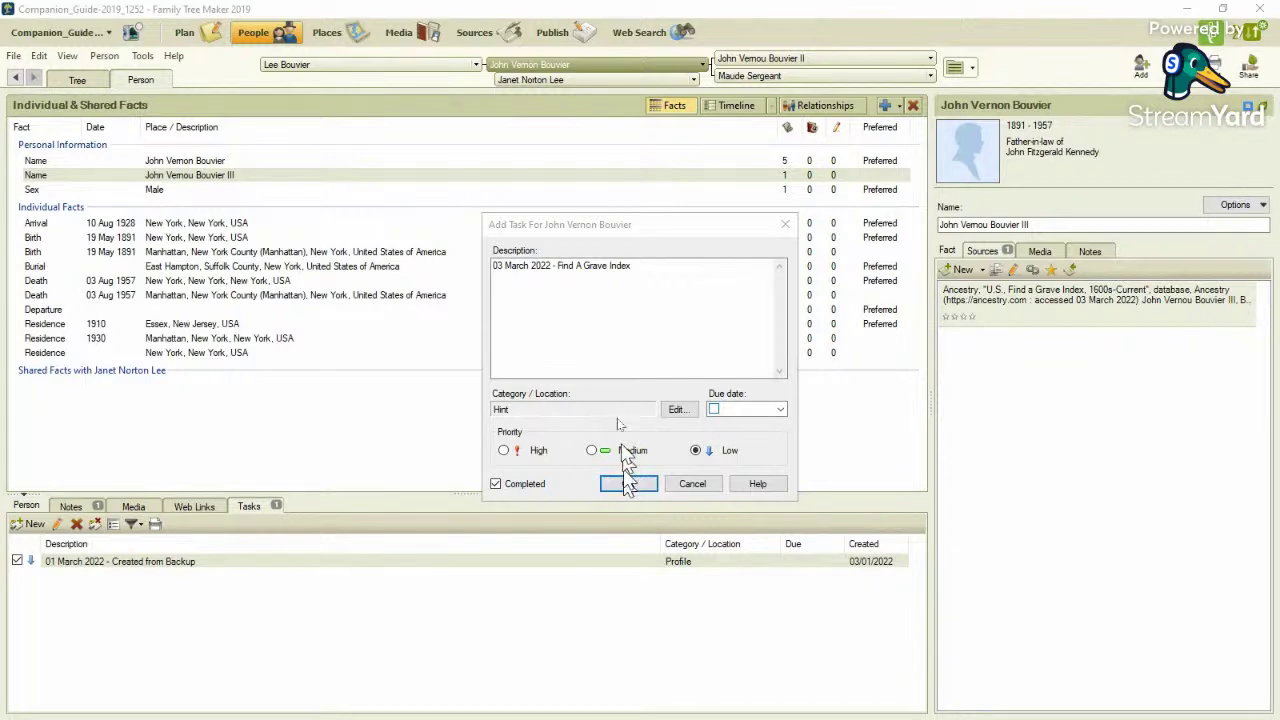
click(628, 483)
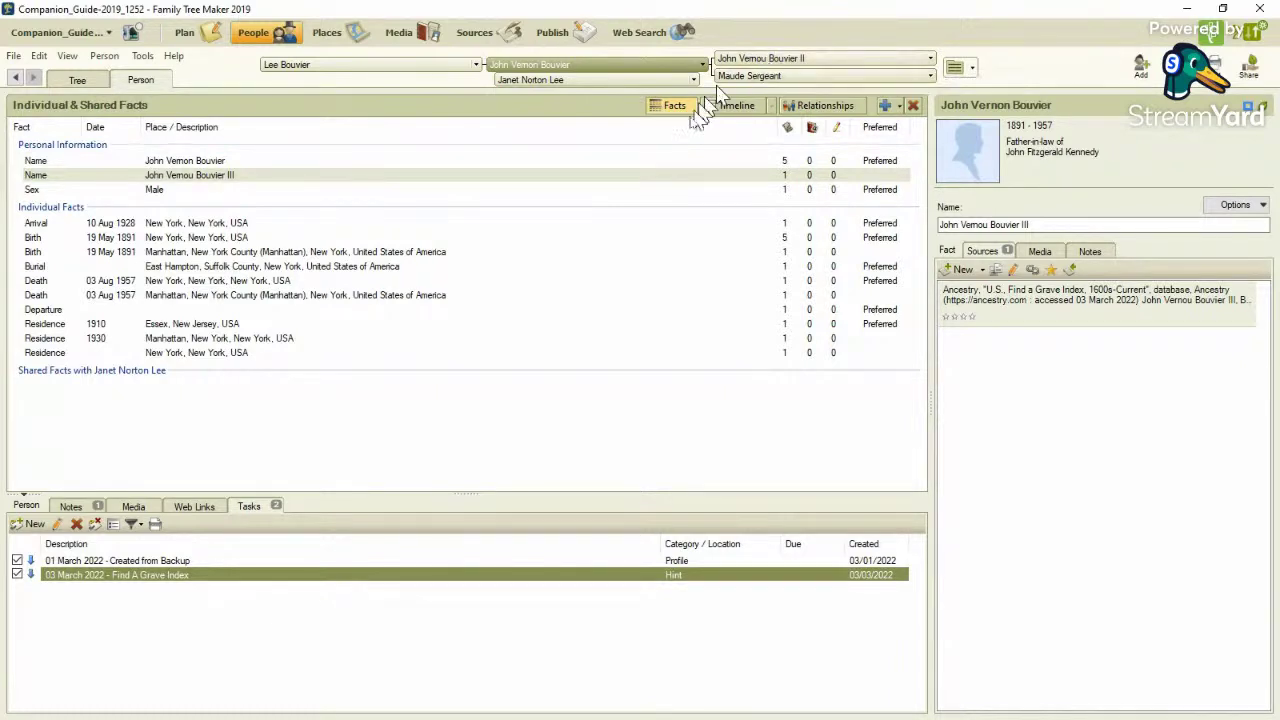
Make the Name fact from the Find a Grave hint the preferred one, and compare the sources of both Name facts
click(652, 179)
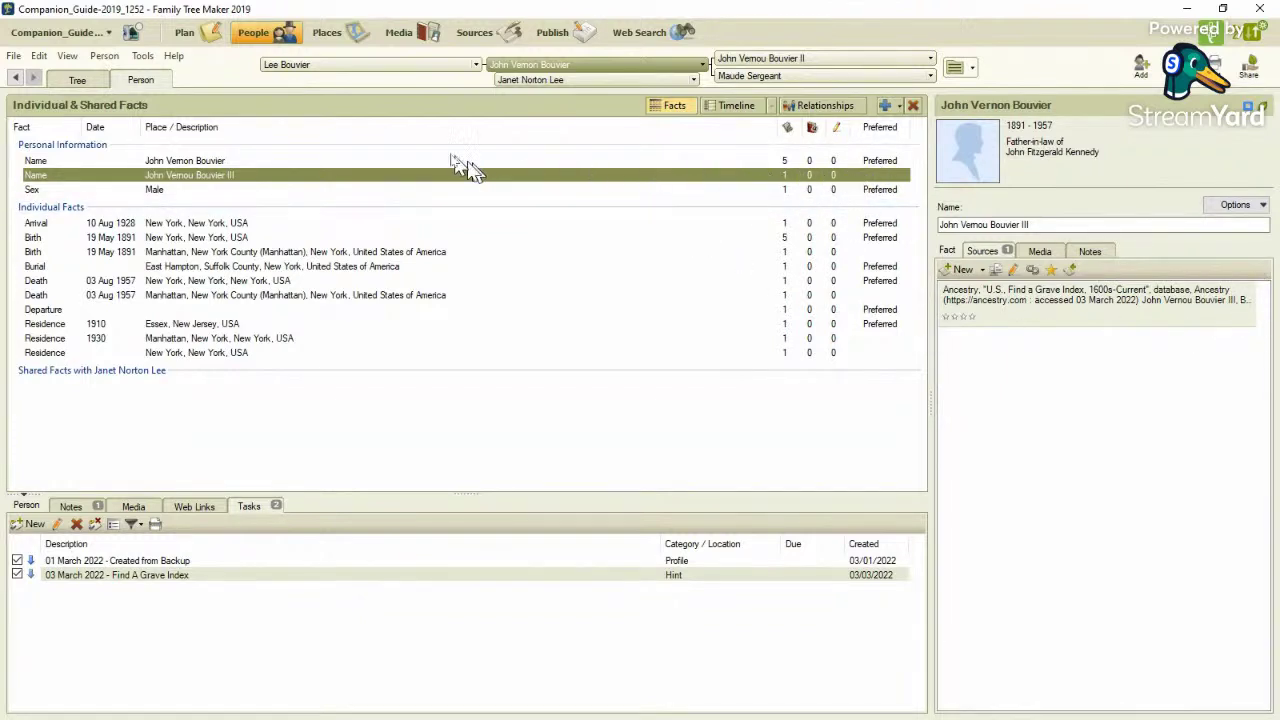
right_click(726, 185)
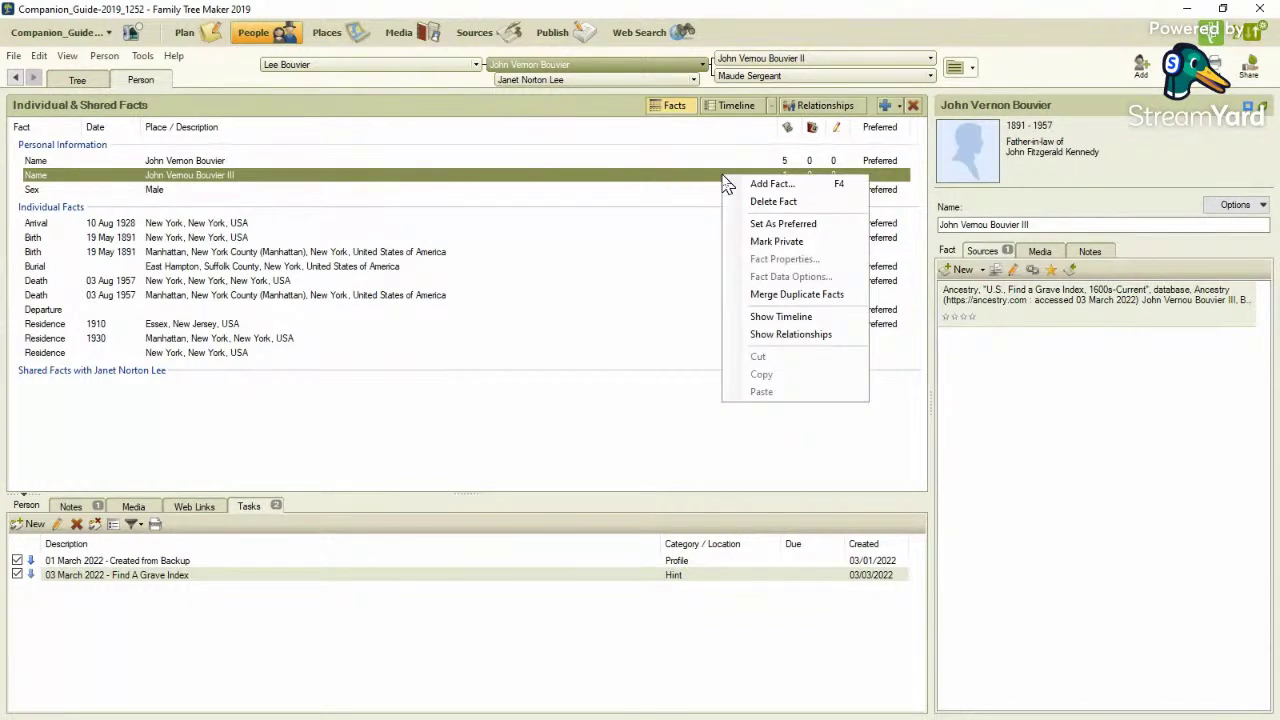
click(745, 224)
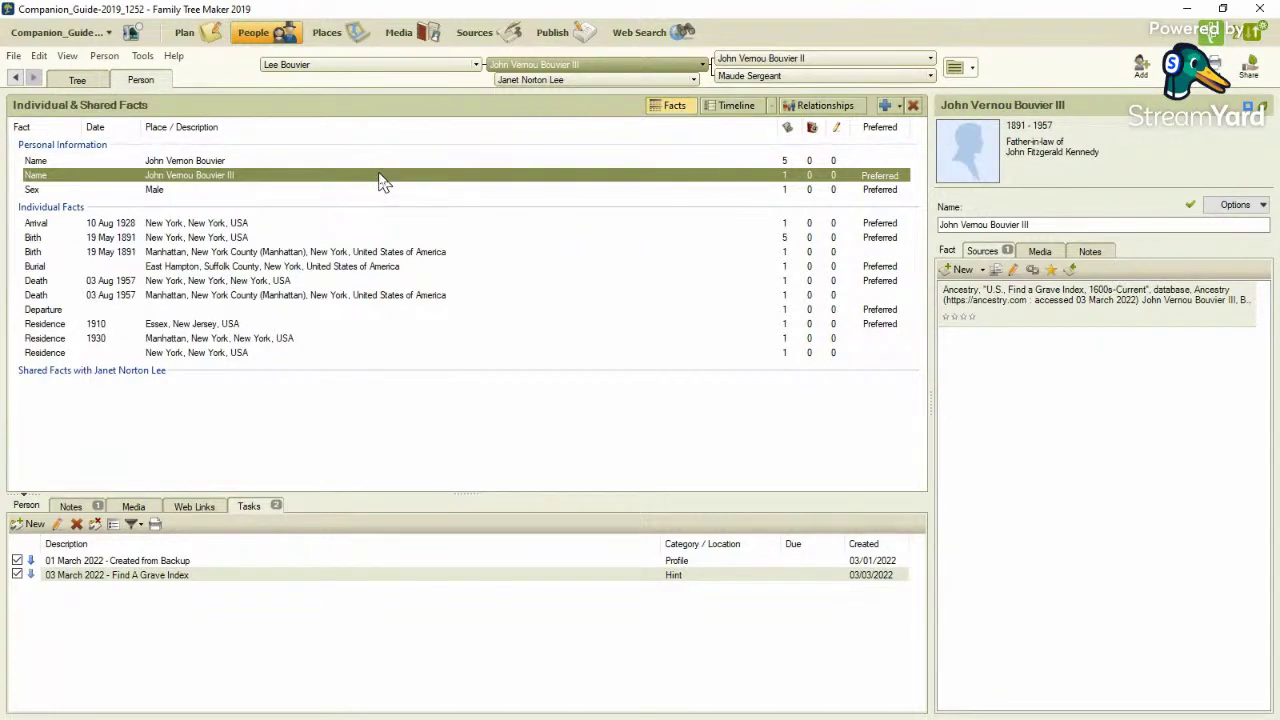
click(796, 161)
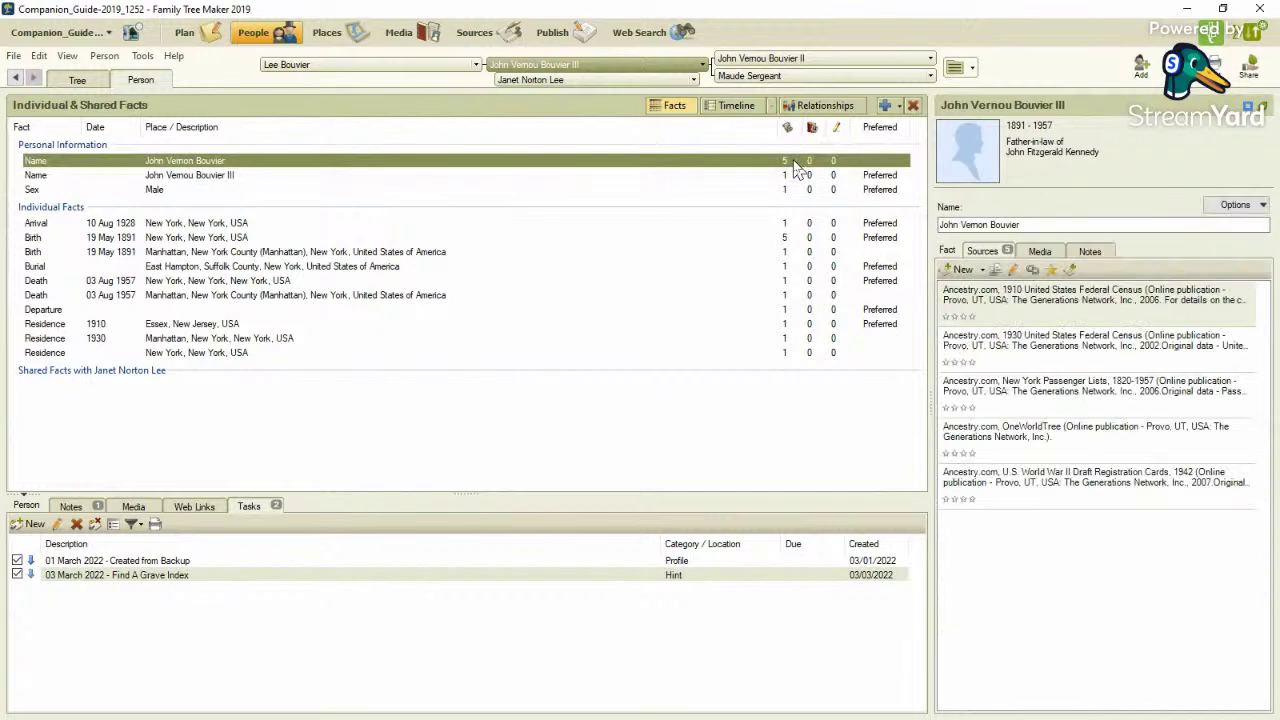
click(360, 178)
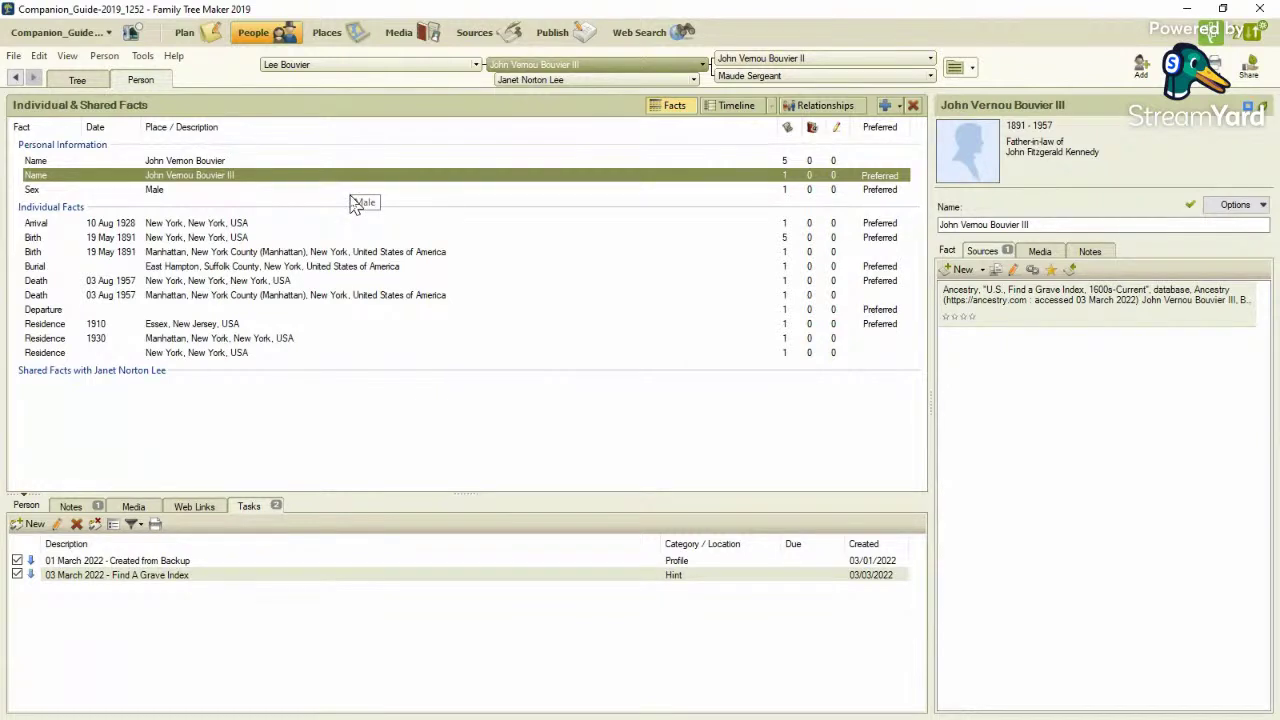
Review the Find a Grave citation on the second Birth fact and preferred Name fact, including the commands available for the Name fact's citation
click(337, 254)
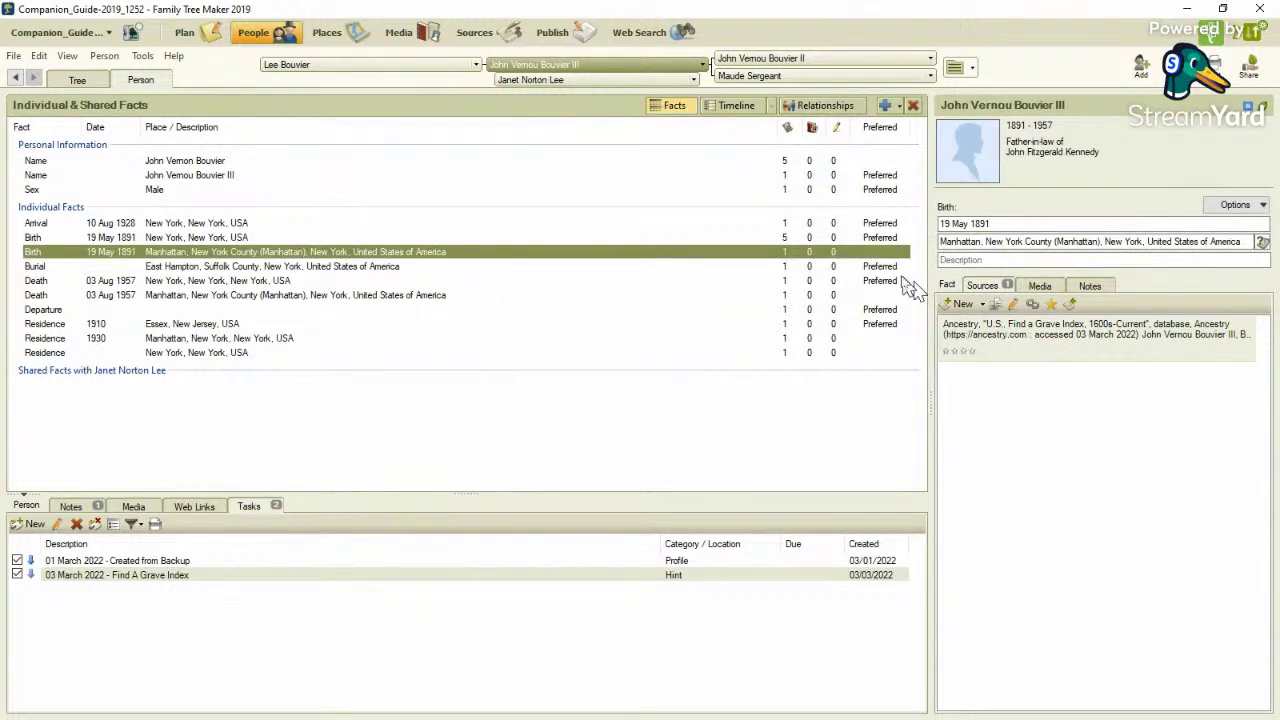
click(816, 176)
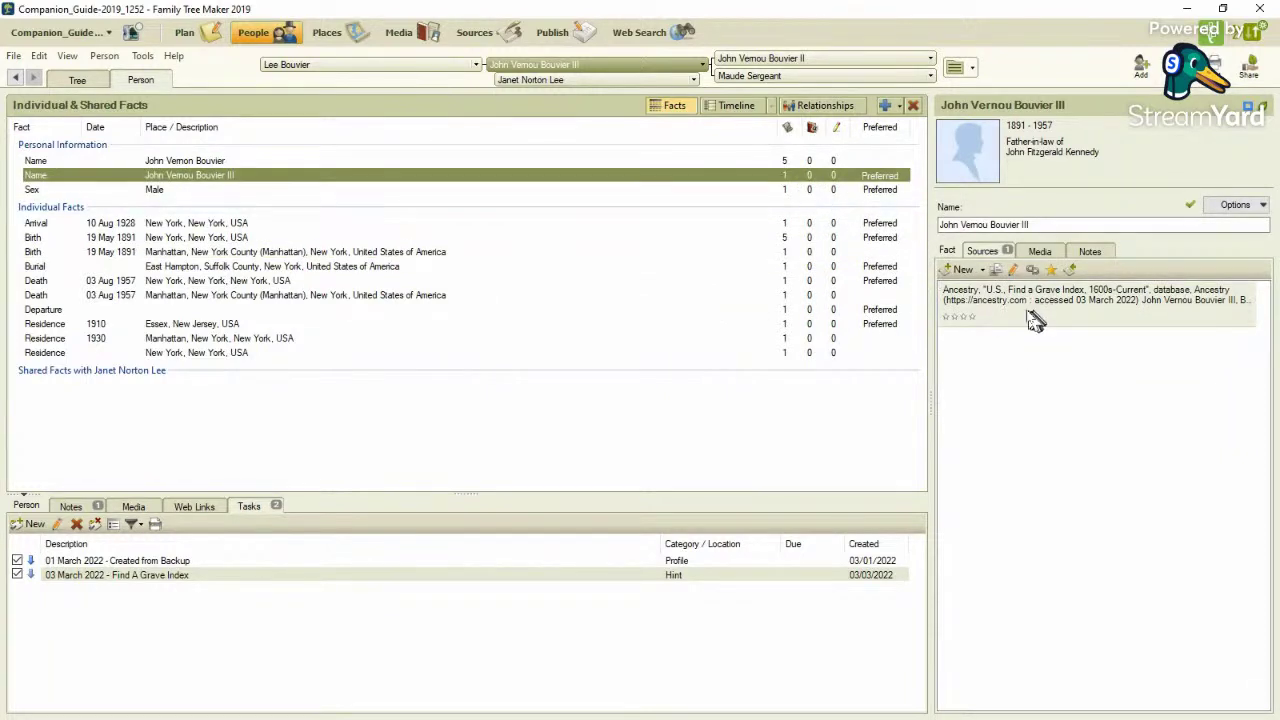
right_click(1026, 304)
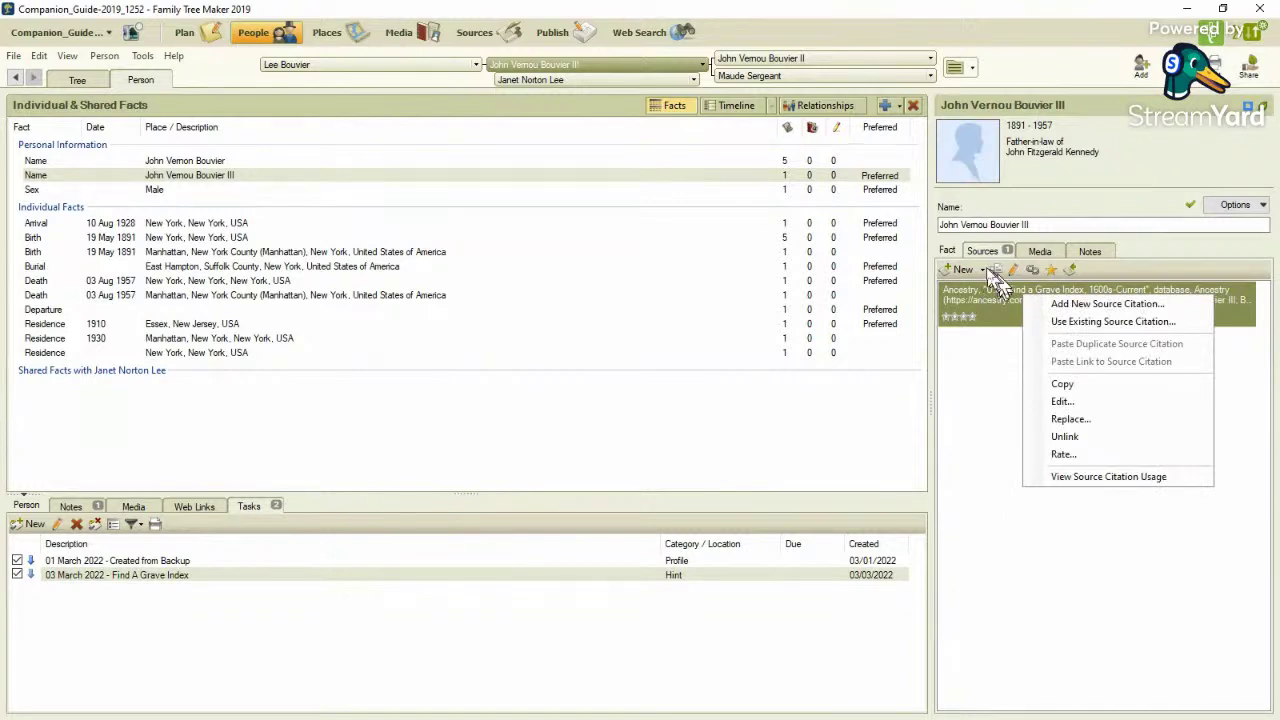
click(1122, 220)
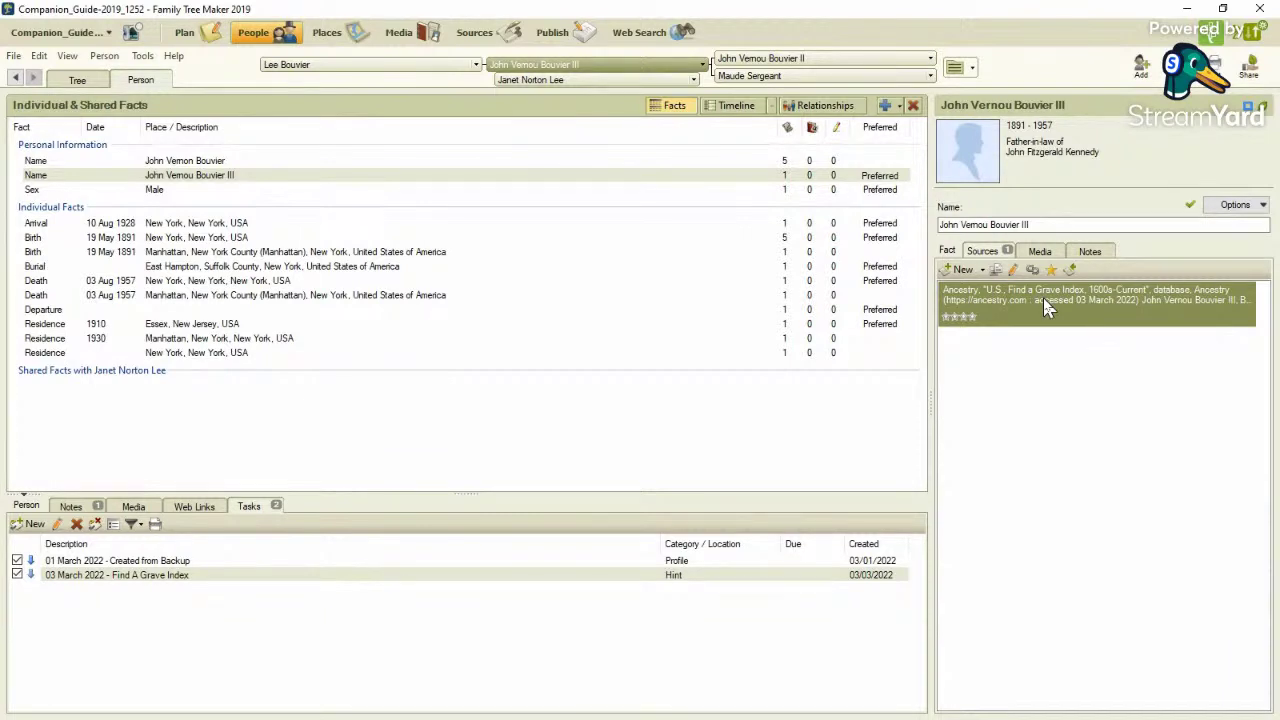
click(997, 272)
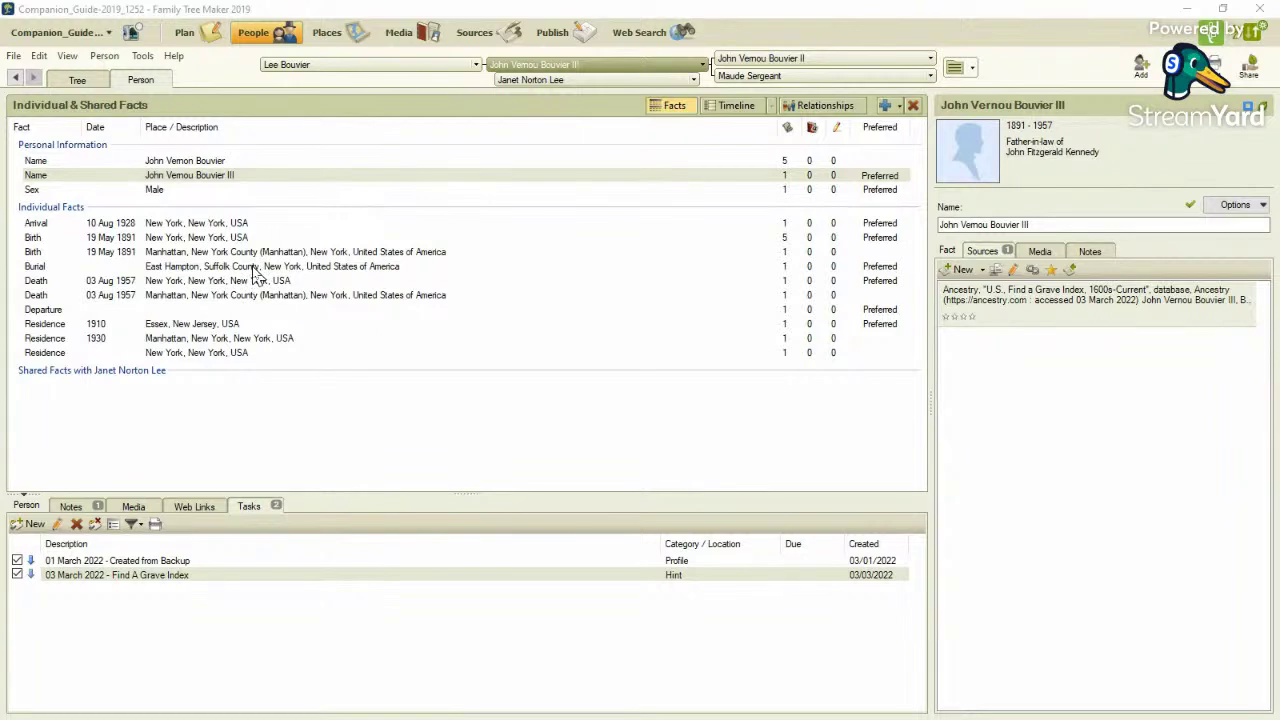
Copy "Most Holy Trinity Catholic Cemetery" from the Ancestry record in the browser and insert it with a comma before the Burial fact's place in Family Tree Maker
click(256, 268)
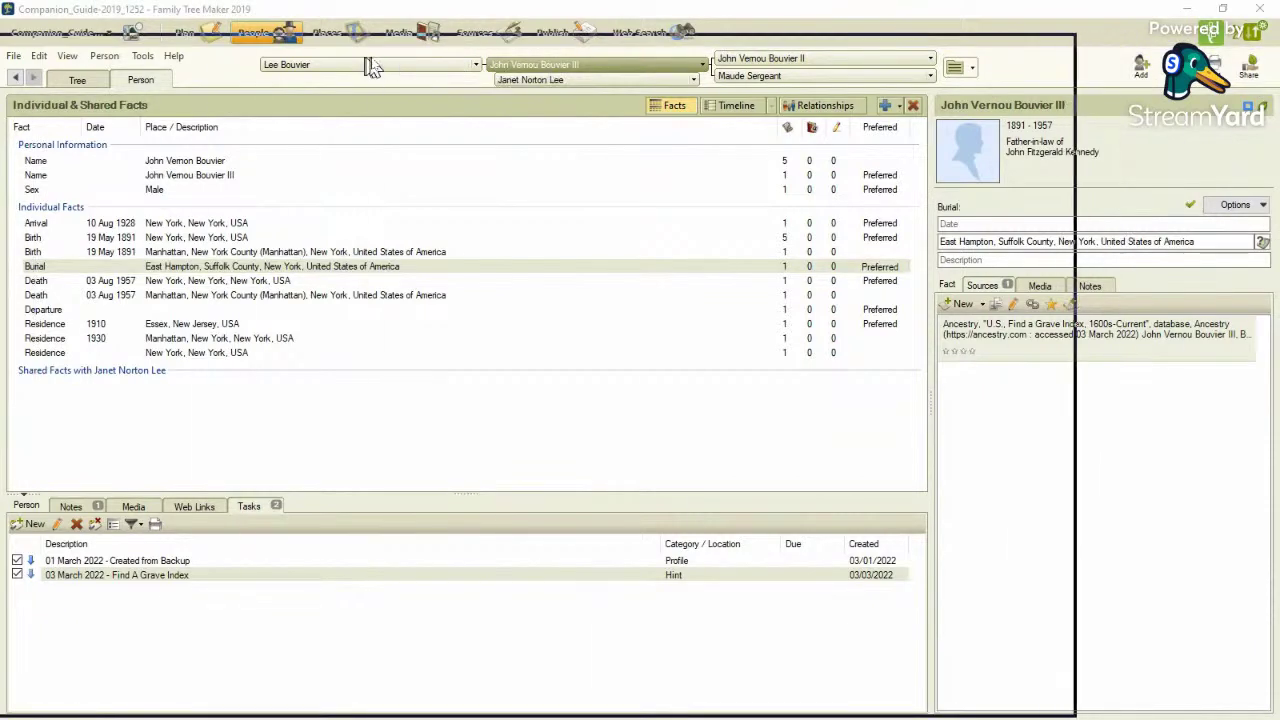
key(alt+Tab)
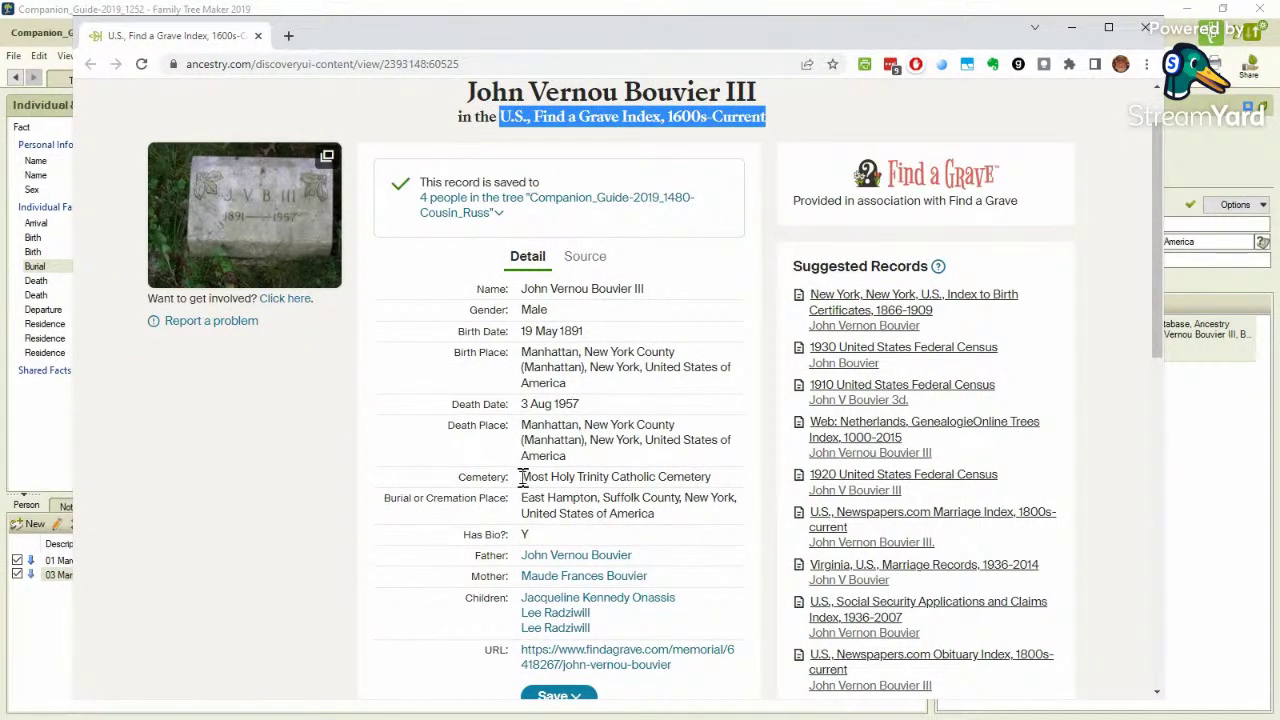
drag(521, 477, 708, 483)
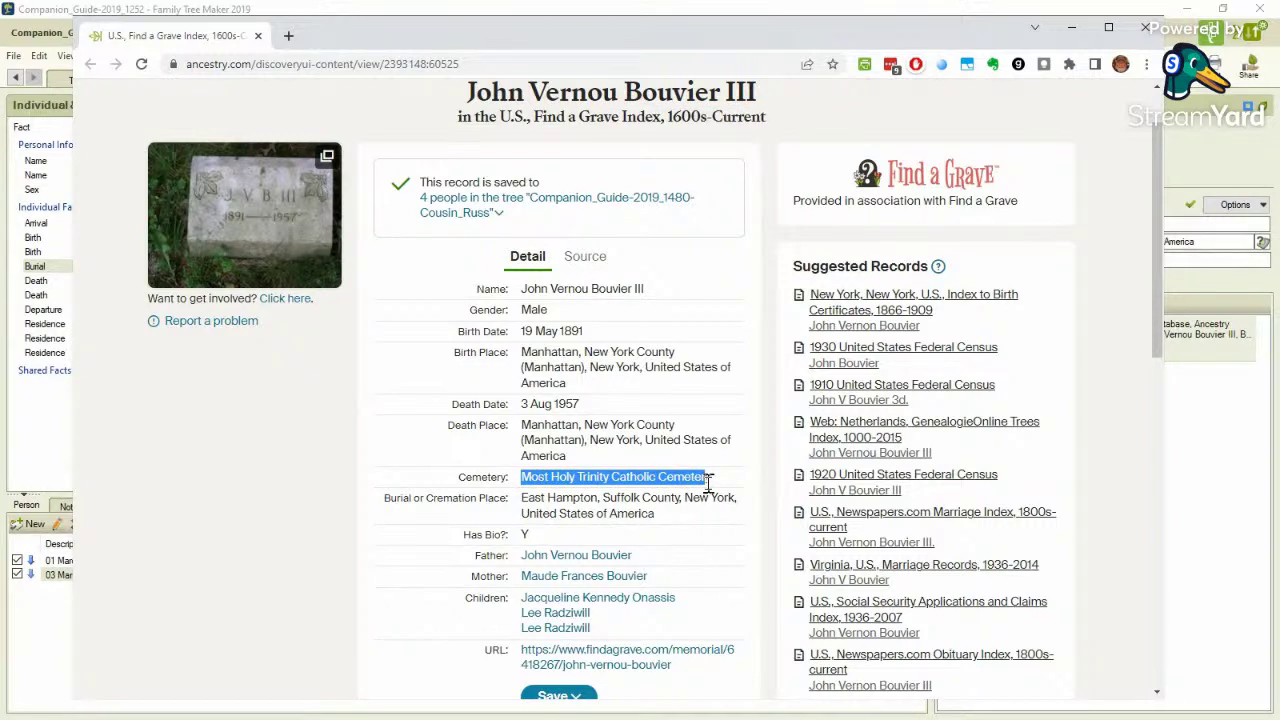
click(720, 485)
drag(722, 484, 528, 478)
key(ctrl+c)
key(alt+Tab)
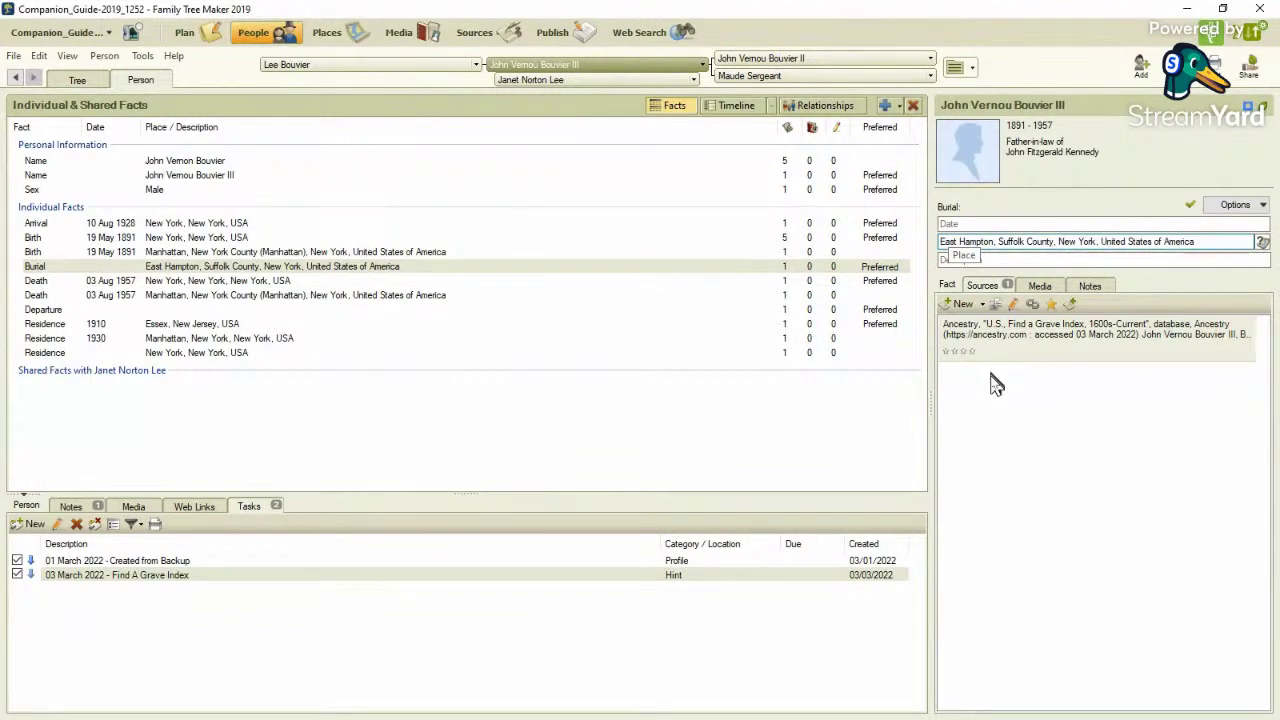
key(ctrl+v)
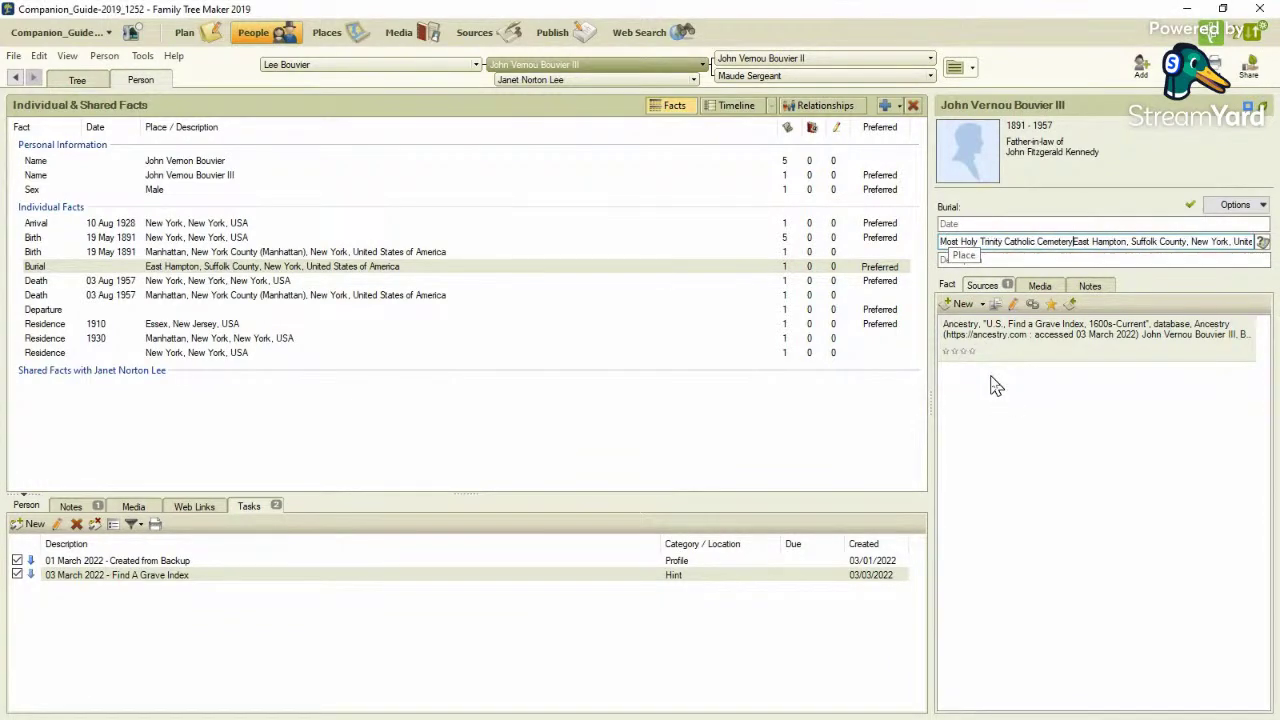
text(,)
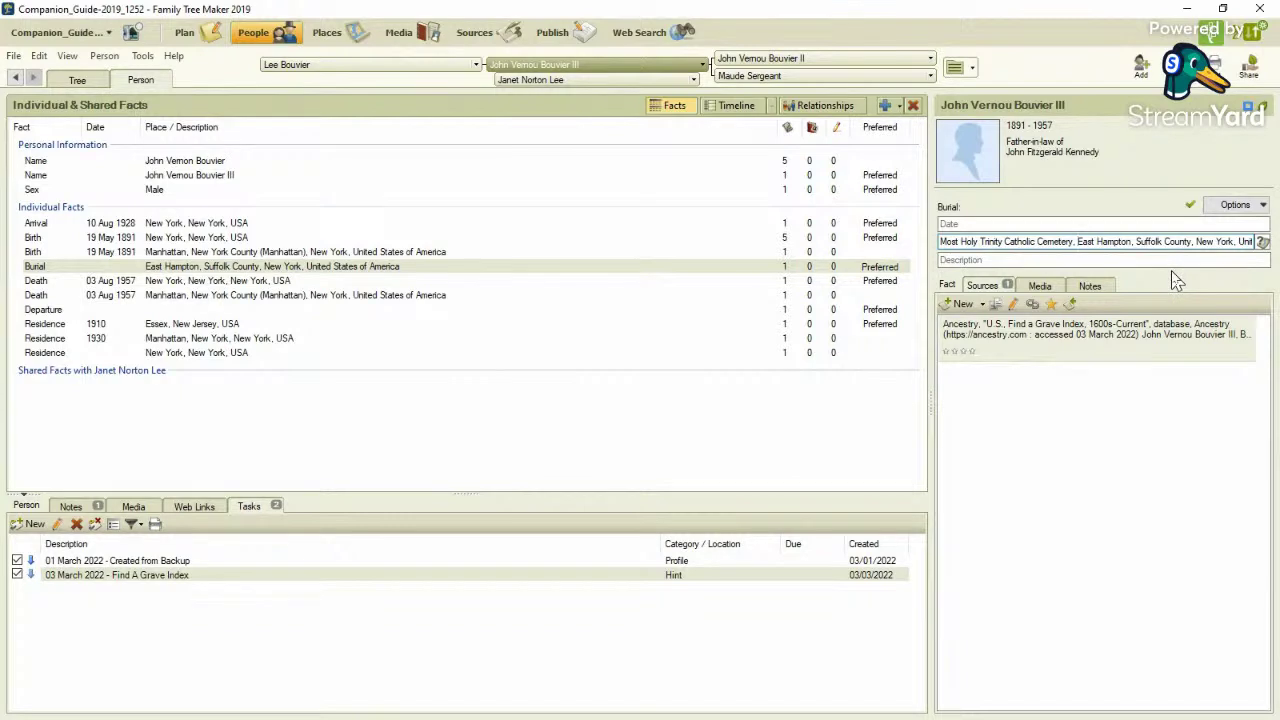
Resolve the burial place with the cemetery as place detail and East Hampton, Suffolk County, New York, USA as place name, changing only this instance
click(1262, 243)
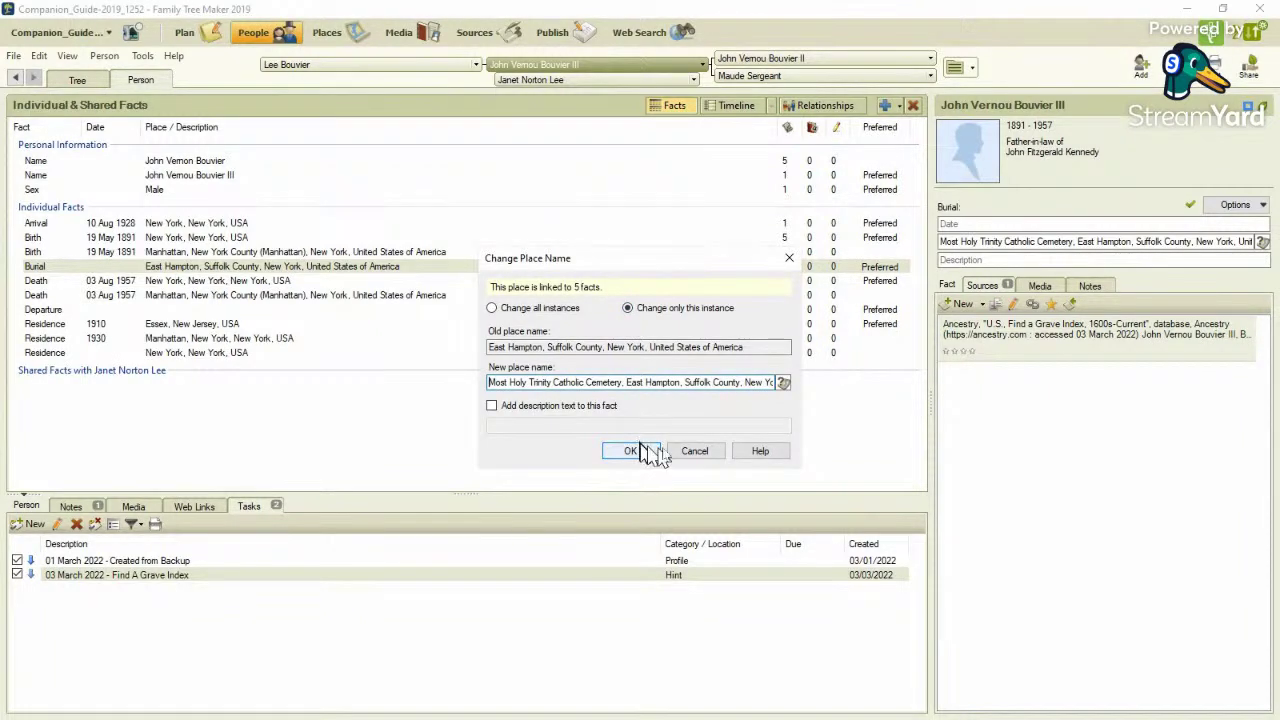
click(784, 386)
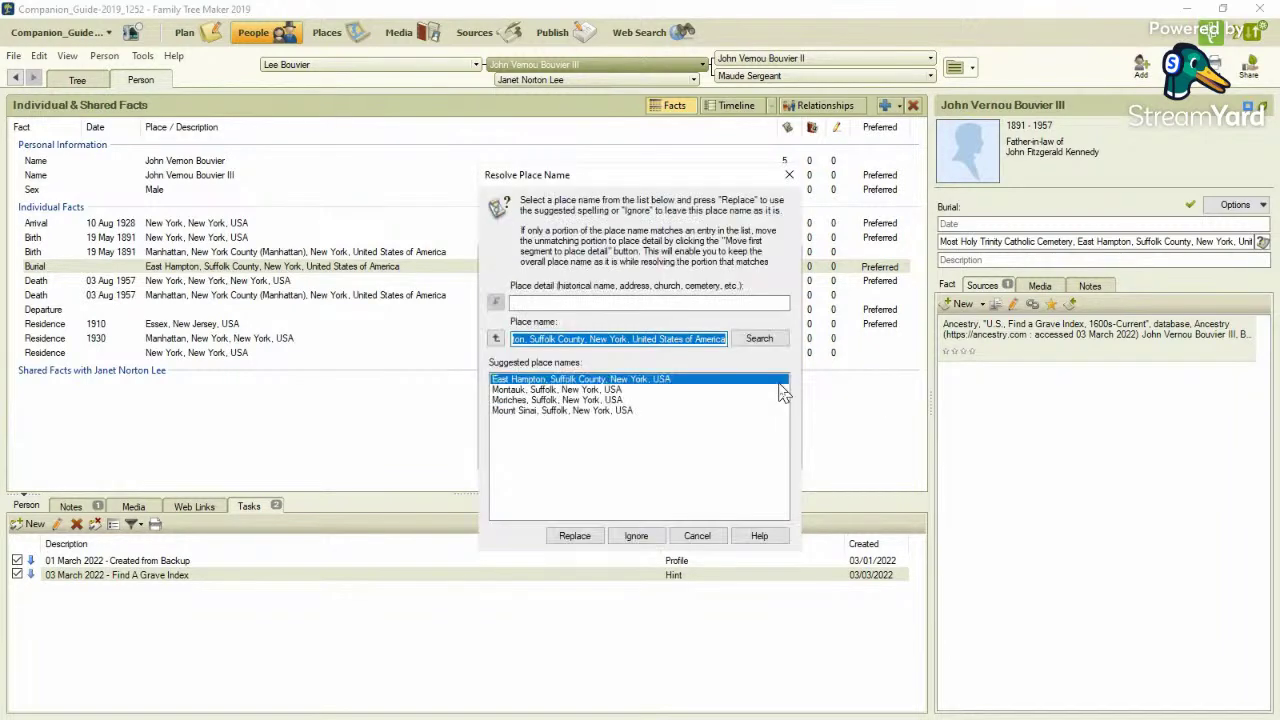
click(496, 340)
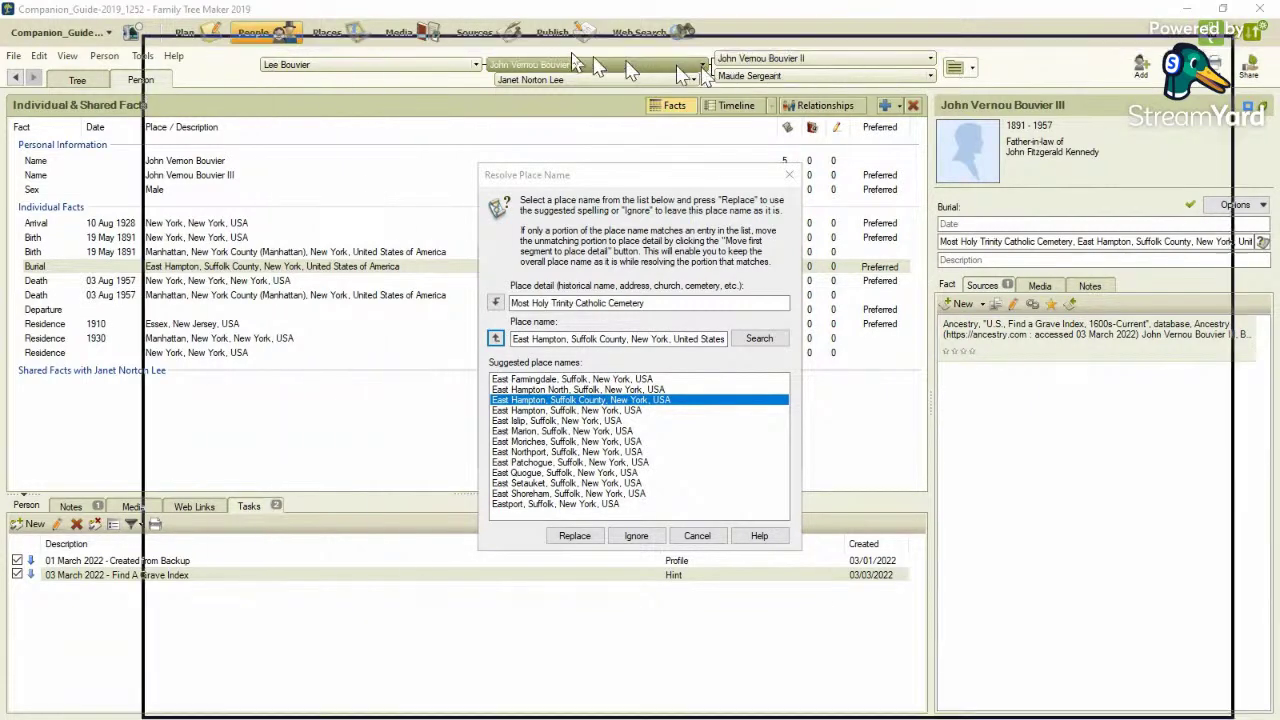
key(alt+Tab)
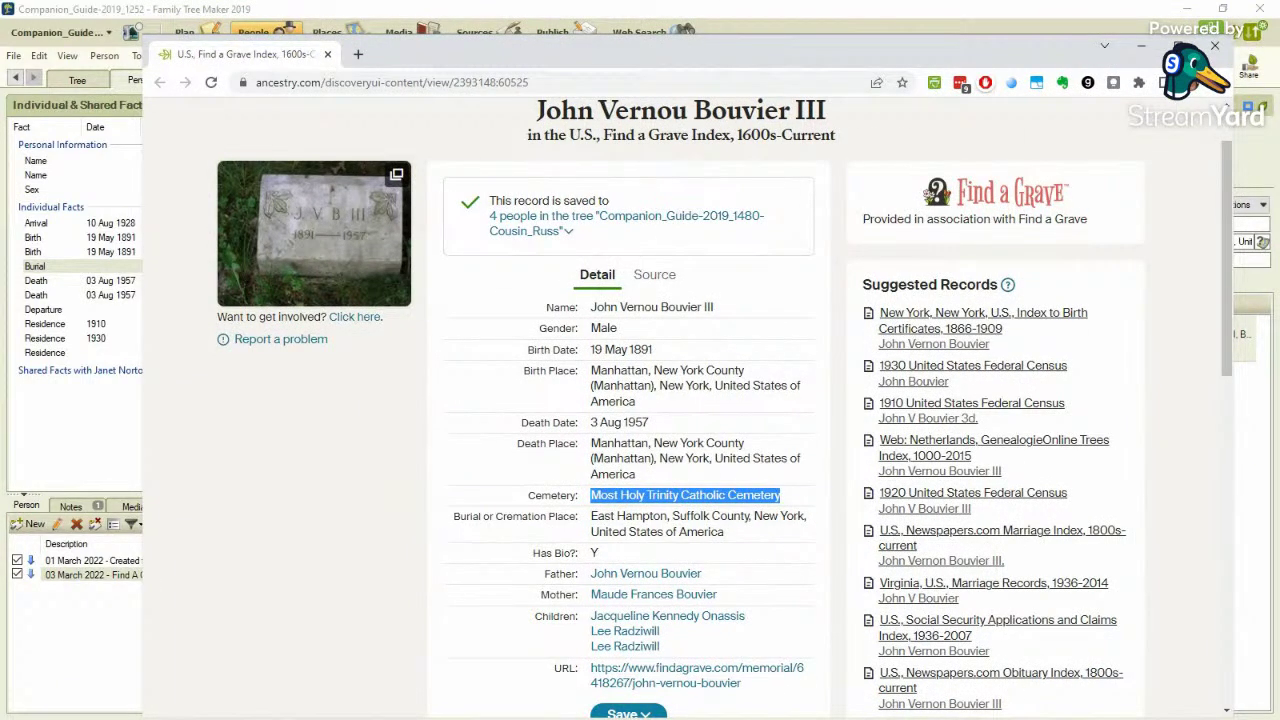
key(alt+Tab)
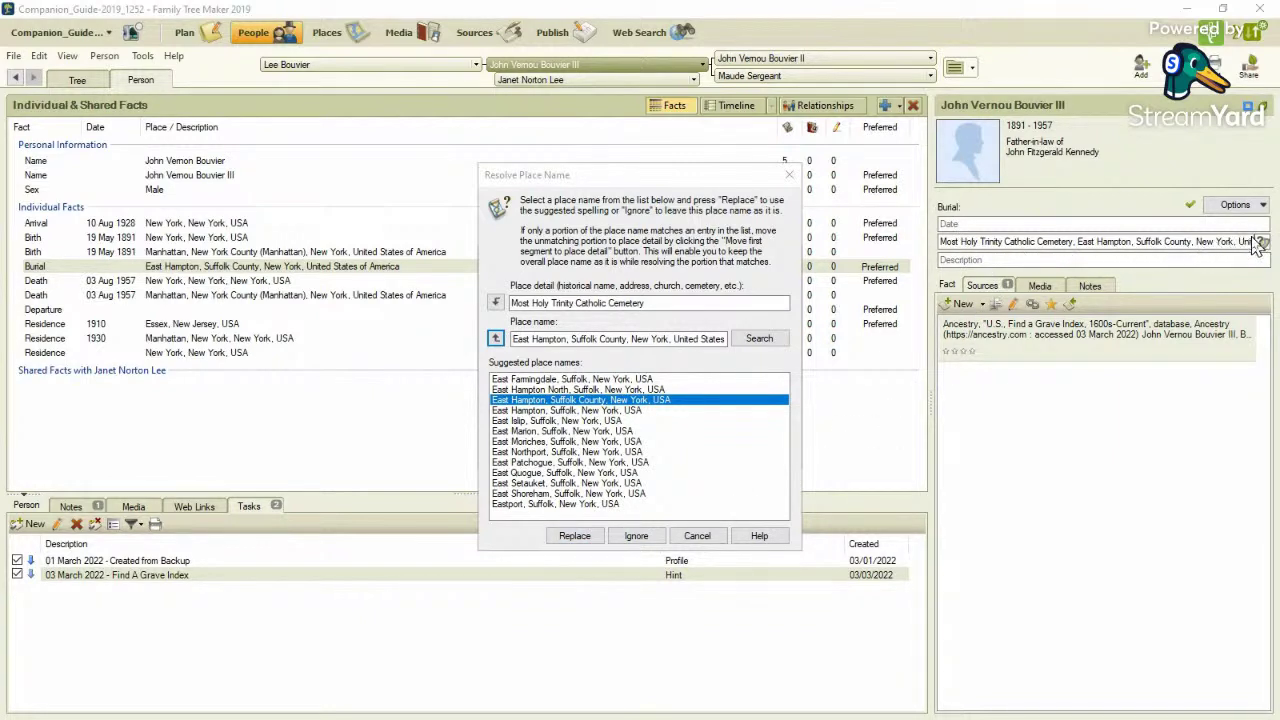
click(577, 537)
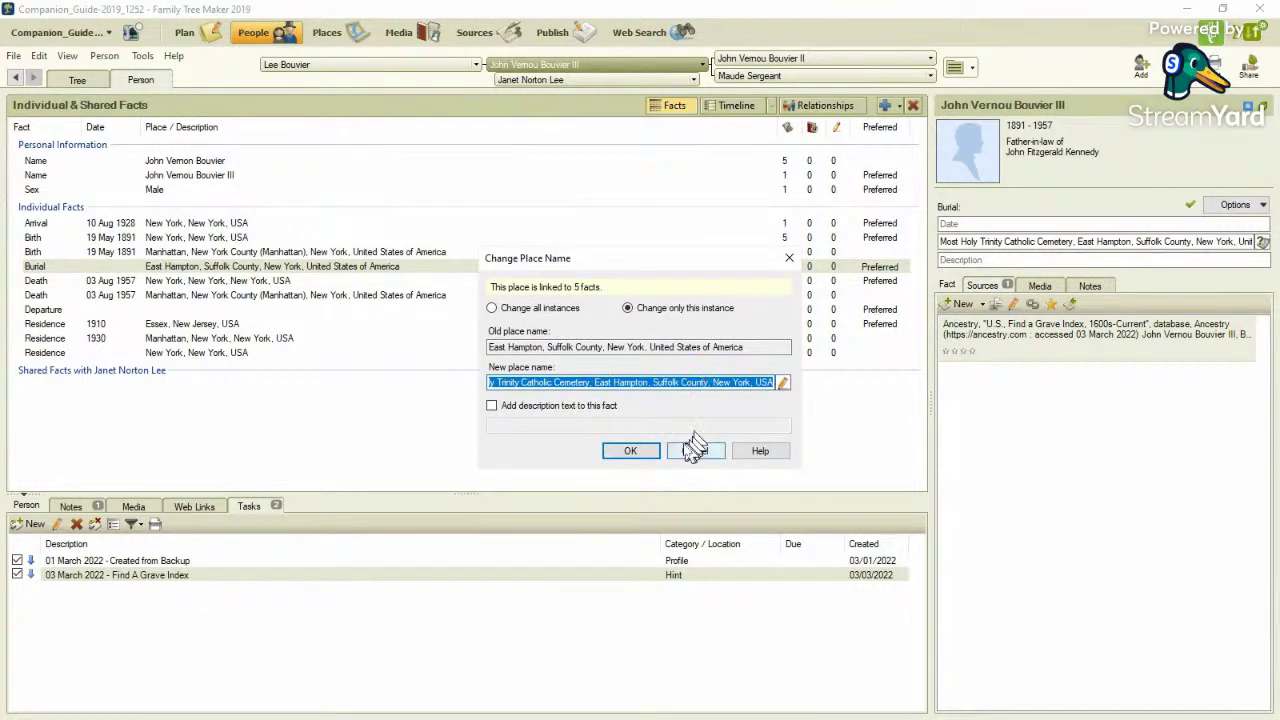
click(645, 456)
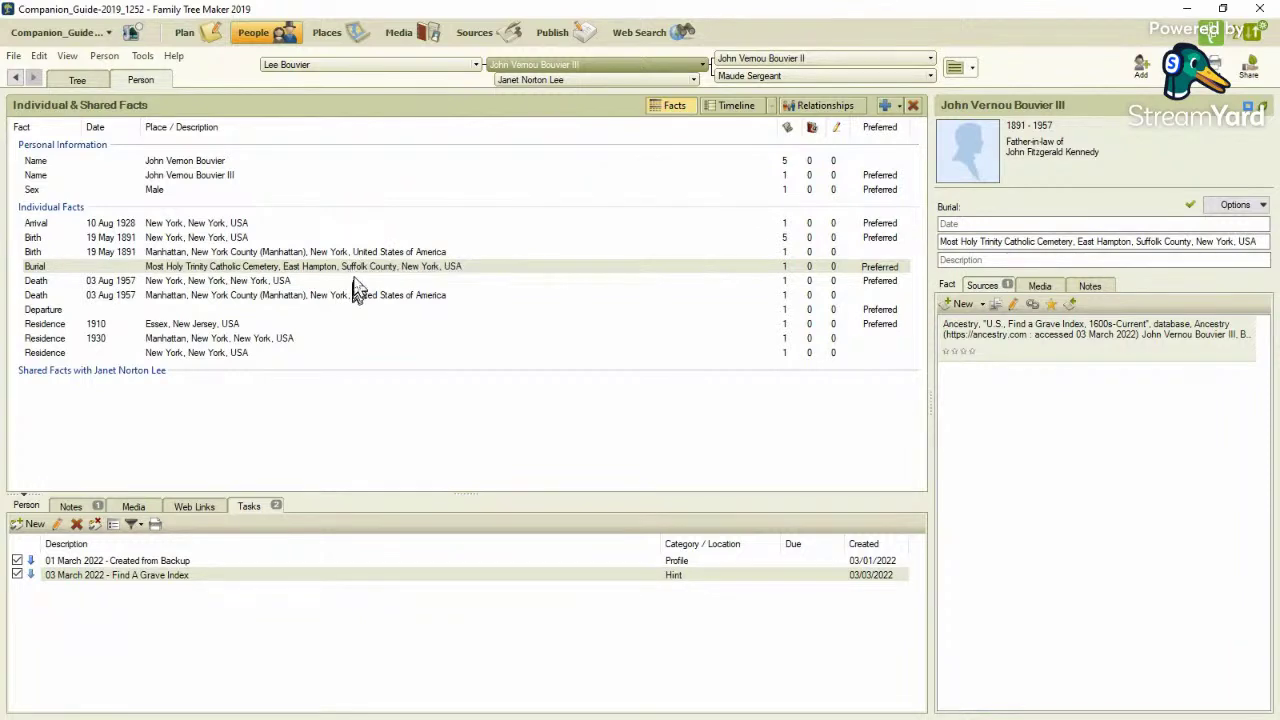
Locate Most Holy Trinity Catholic Cemetery in the place hierarchy under USA, New York, Suffolk, East Hampton
click(331, 42)
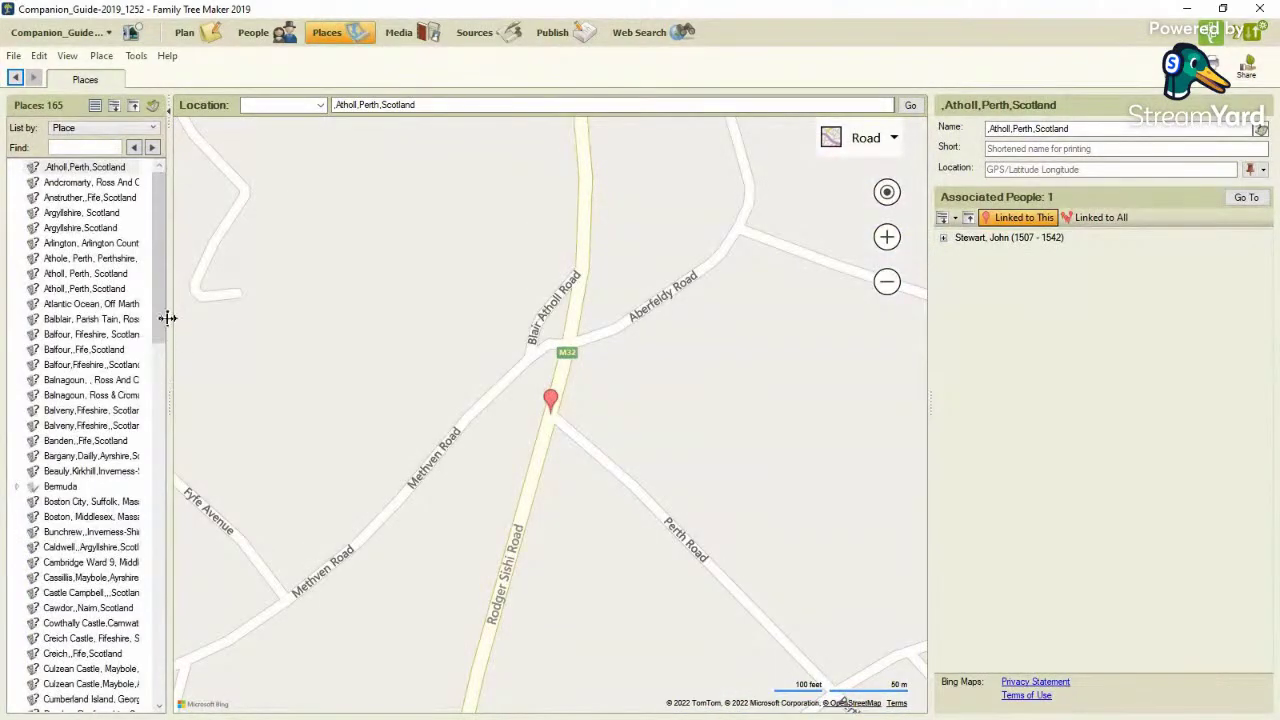
drag(160, 330, 157, 710)
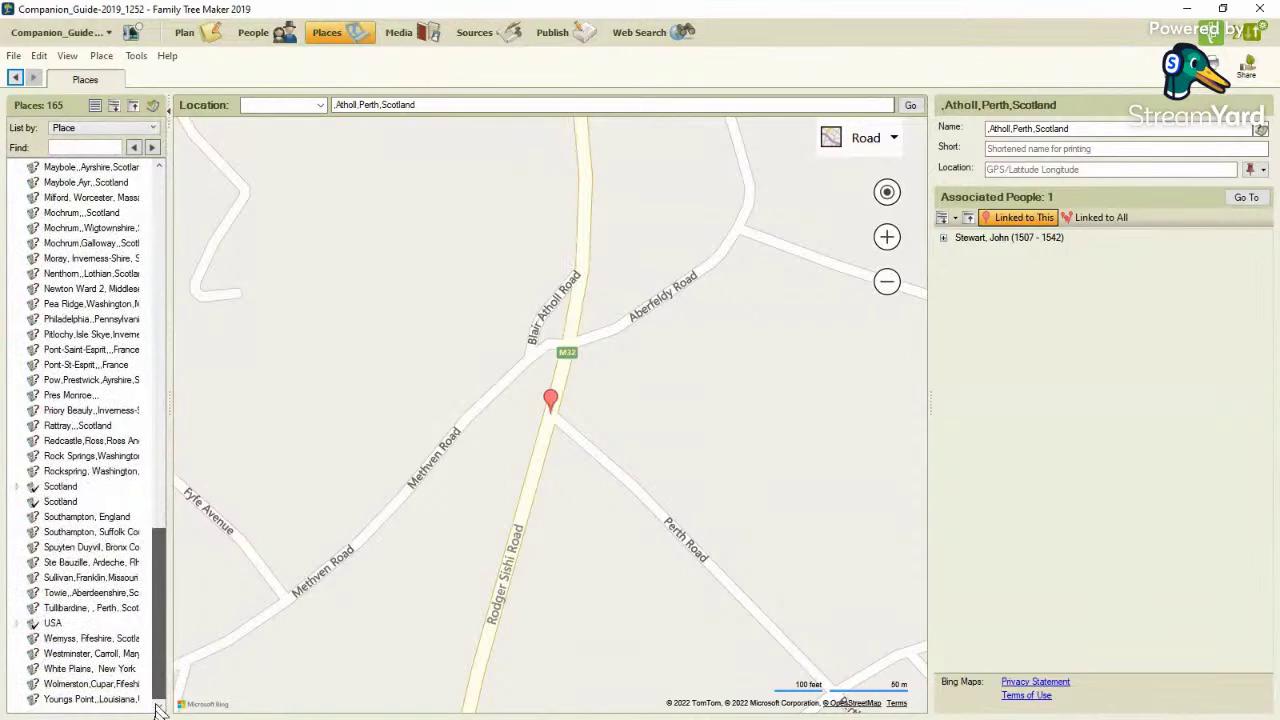
click(17, 625)
drag(157, 609, 157, 695)
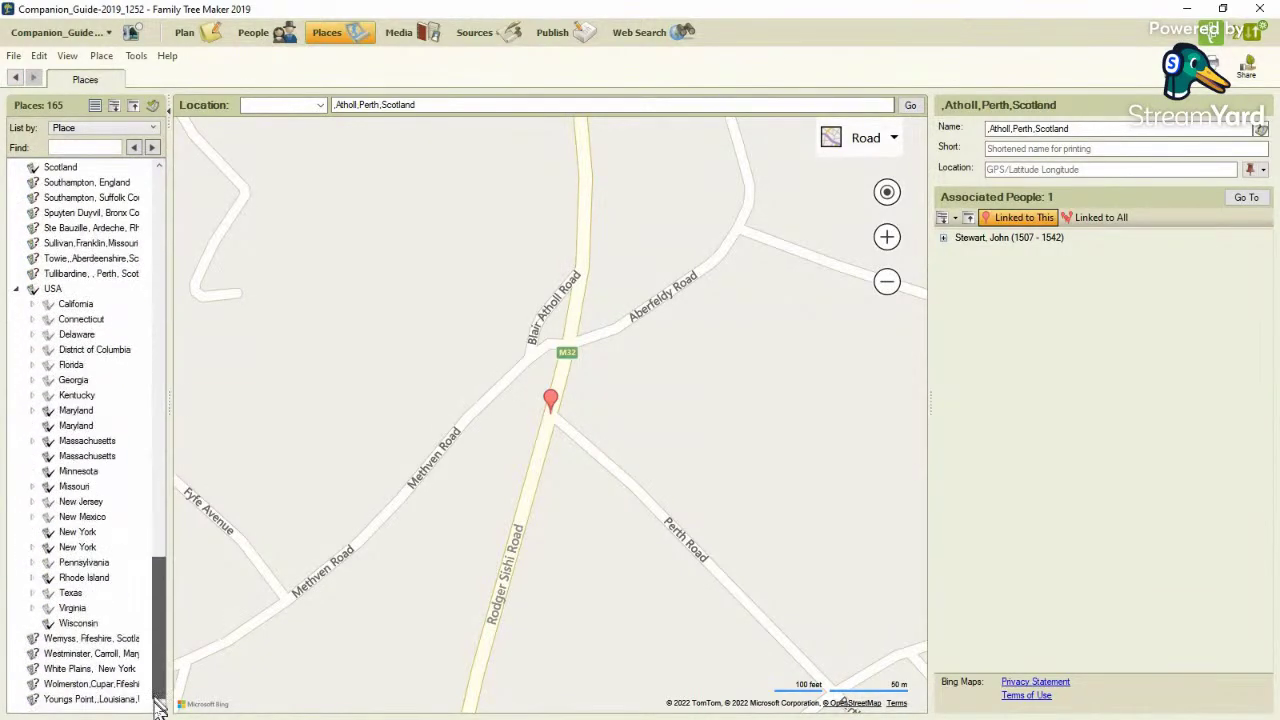
click(33, 547)
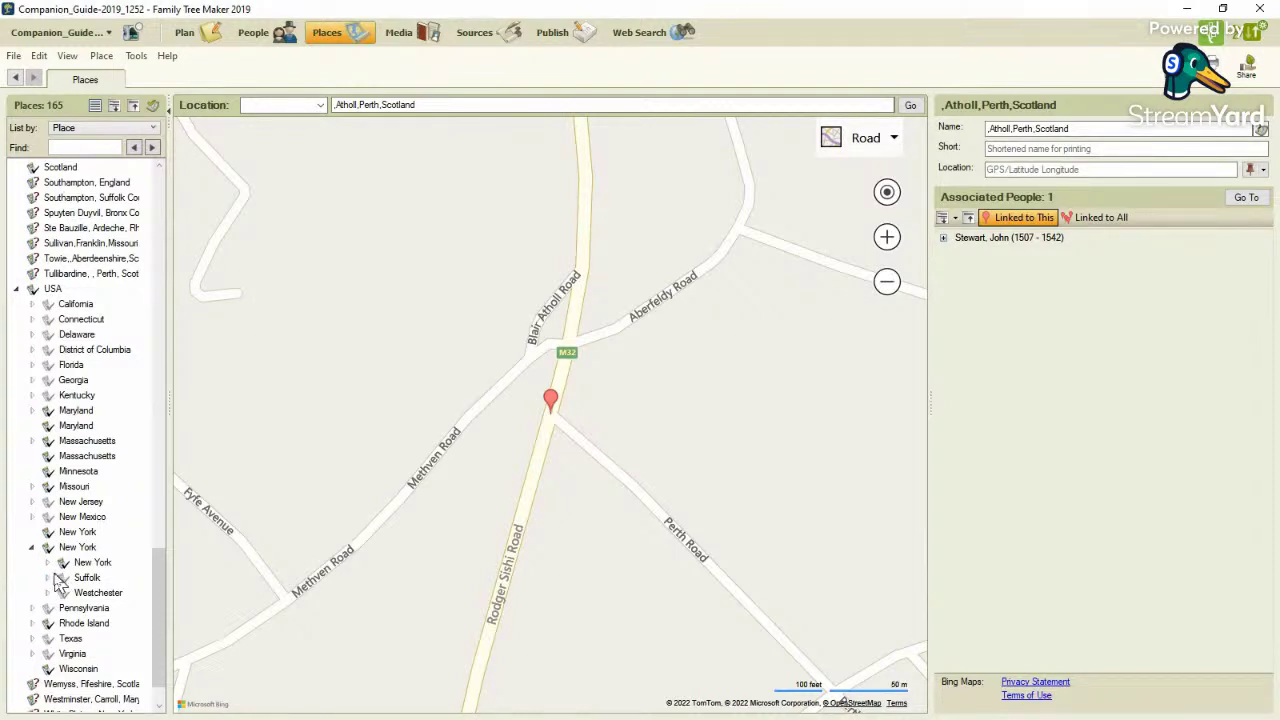
click(48, 578)
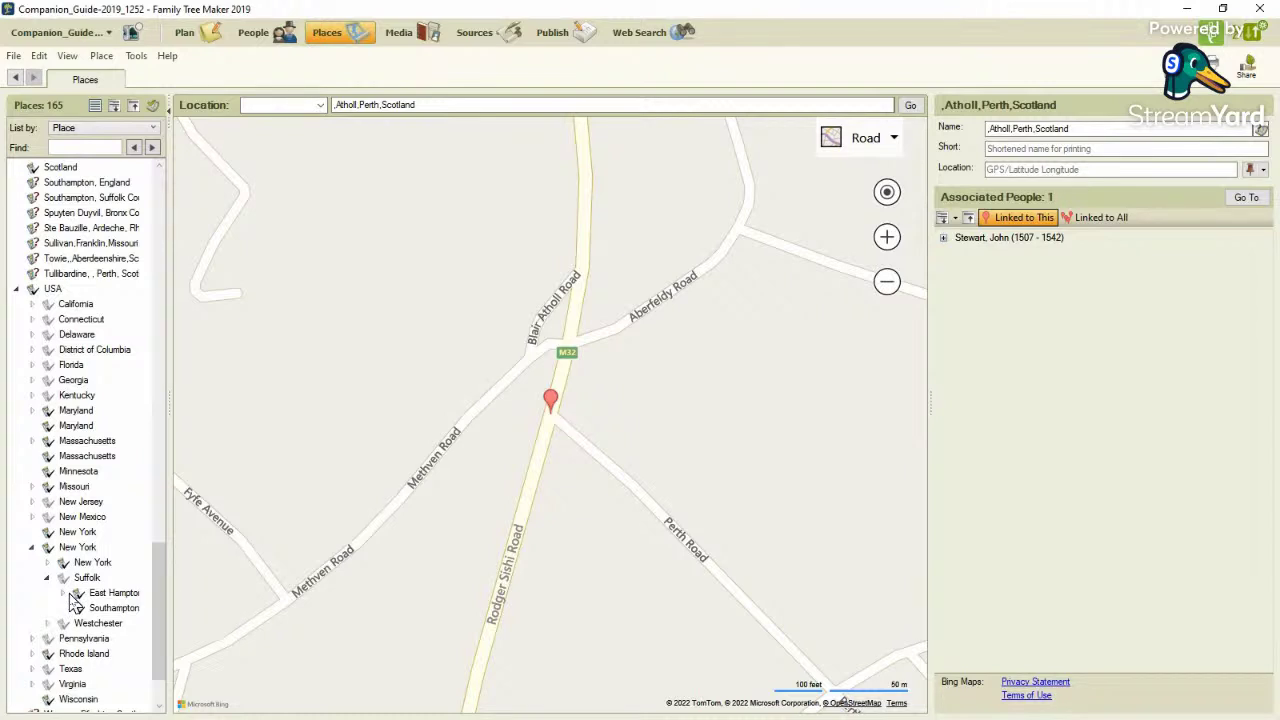
click(76, 594)
click(62, 593)
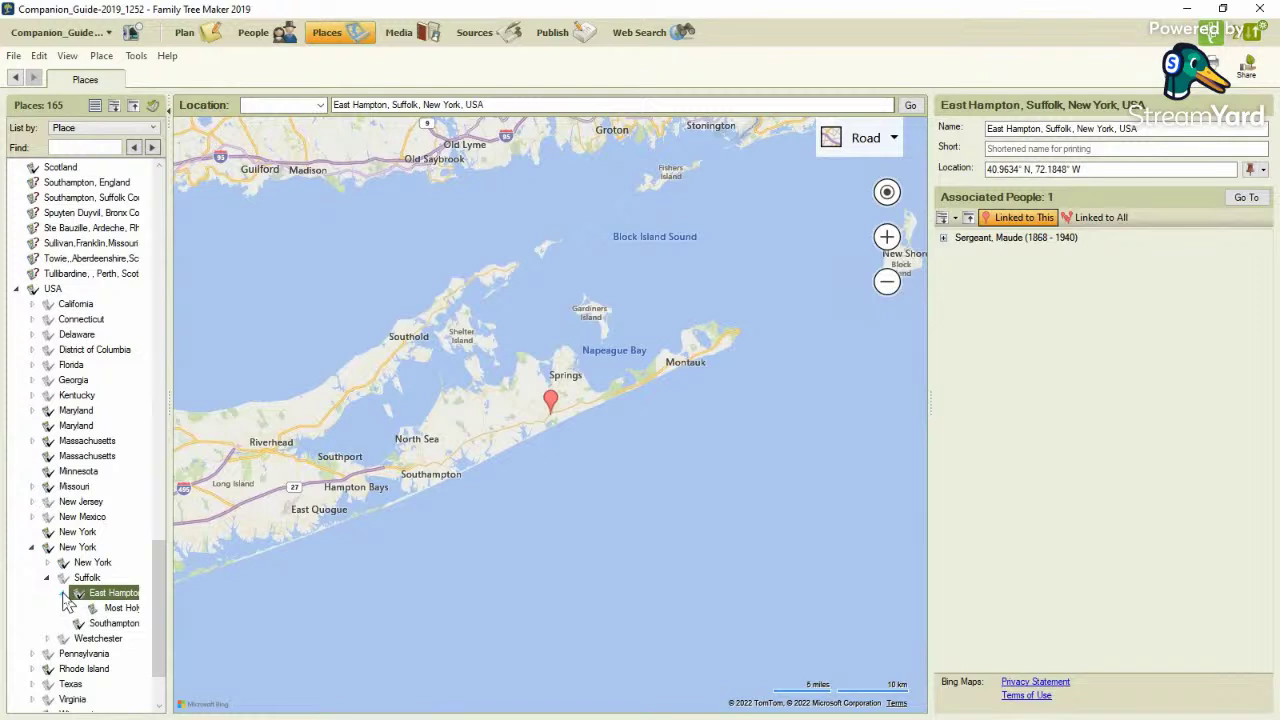
click(119, 609)
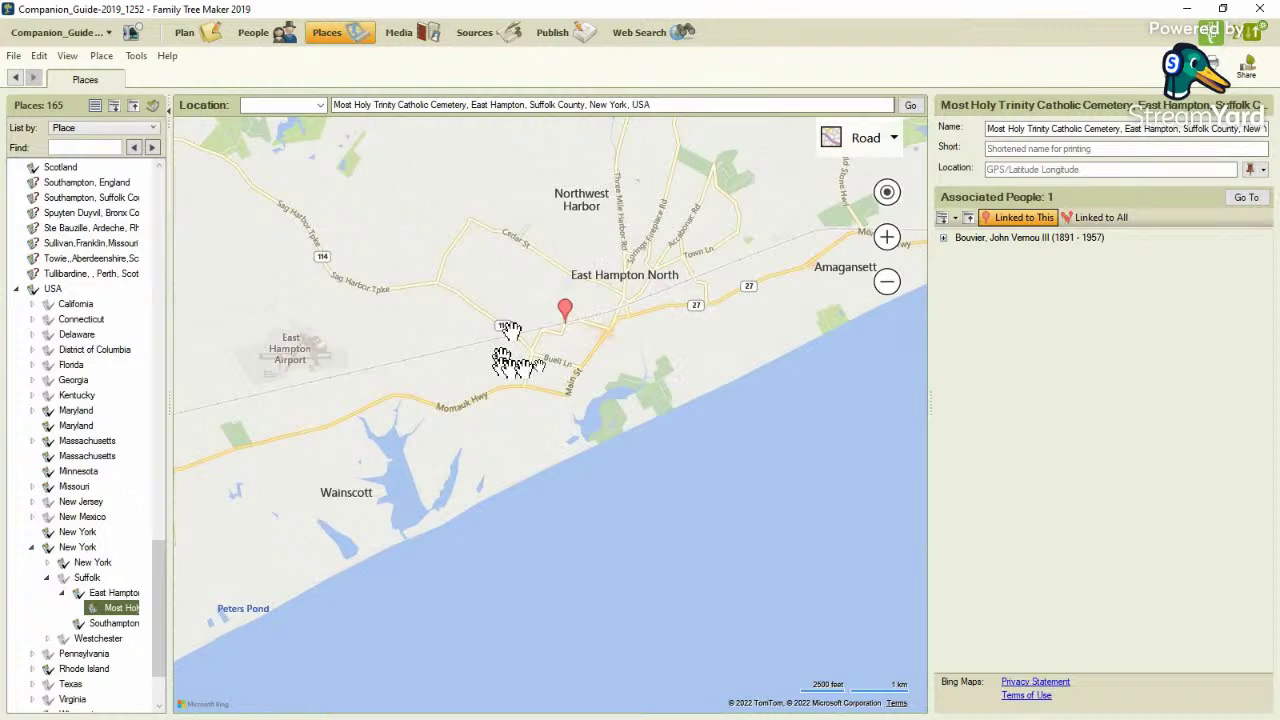
Show the cemetery's map in Aerial view and examine the area around its marker up close
click(888, 132)
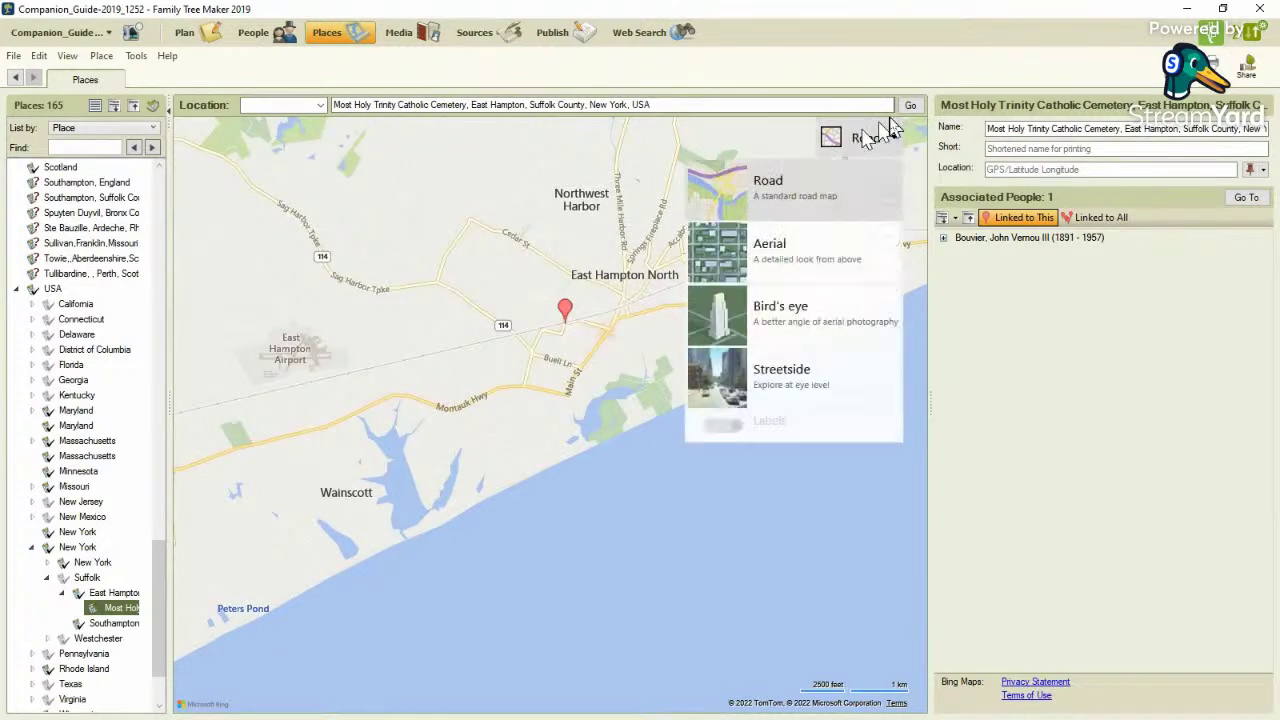
click(818, 258)
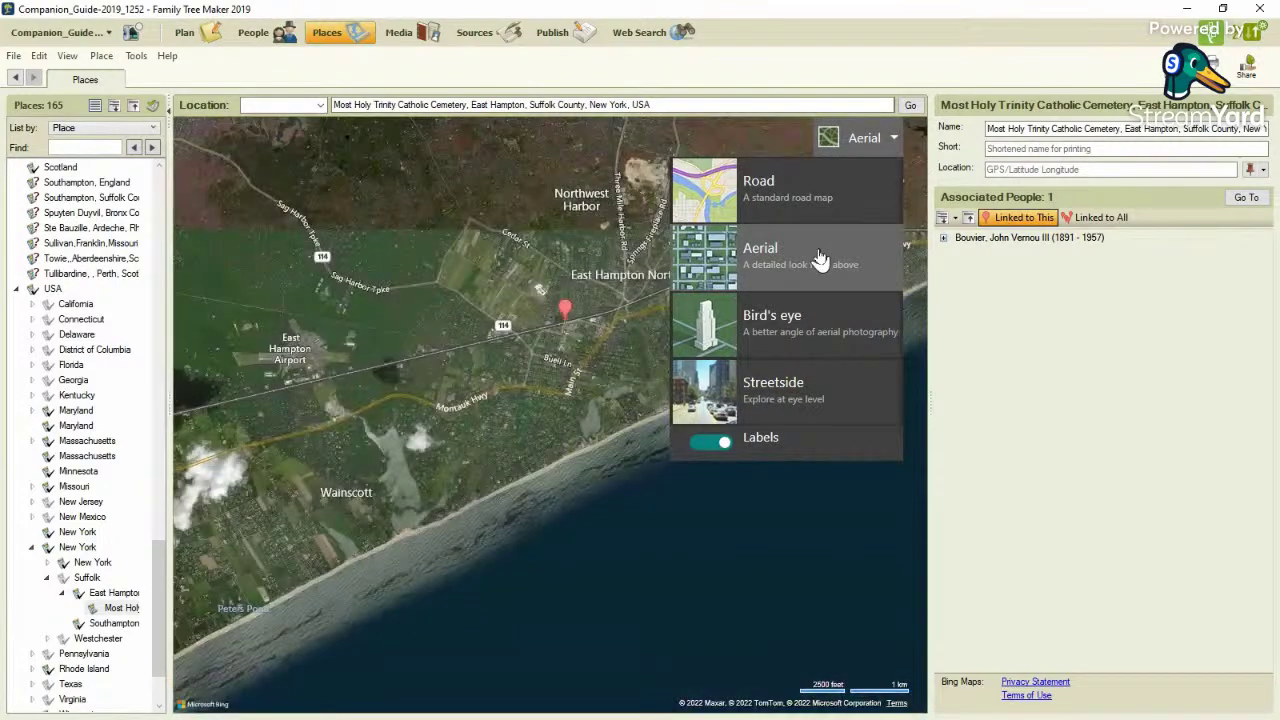
scroll(620, 315, up, 4)
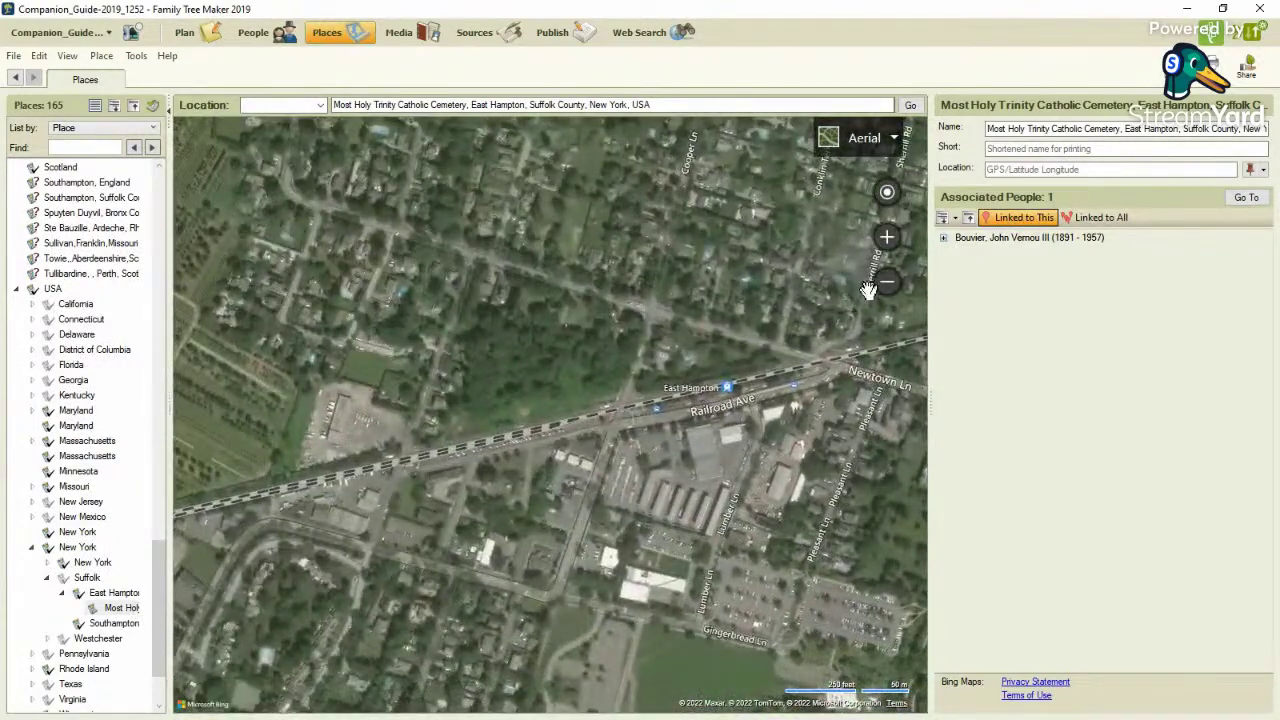
scroll(868, 290, down, 2)
scroll(868, 290, up, 2)
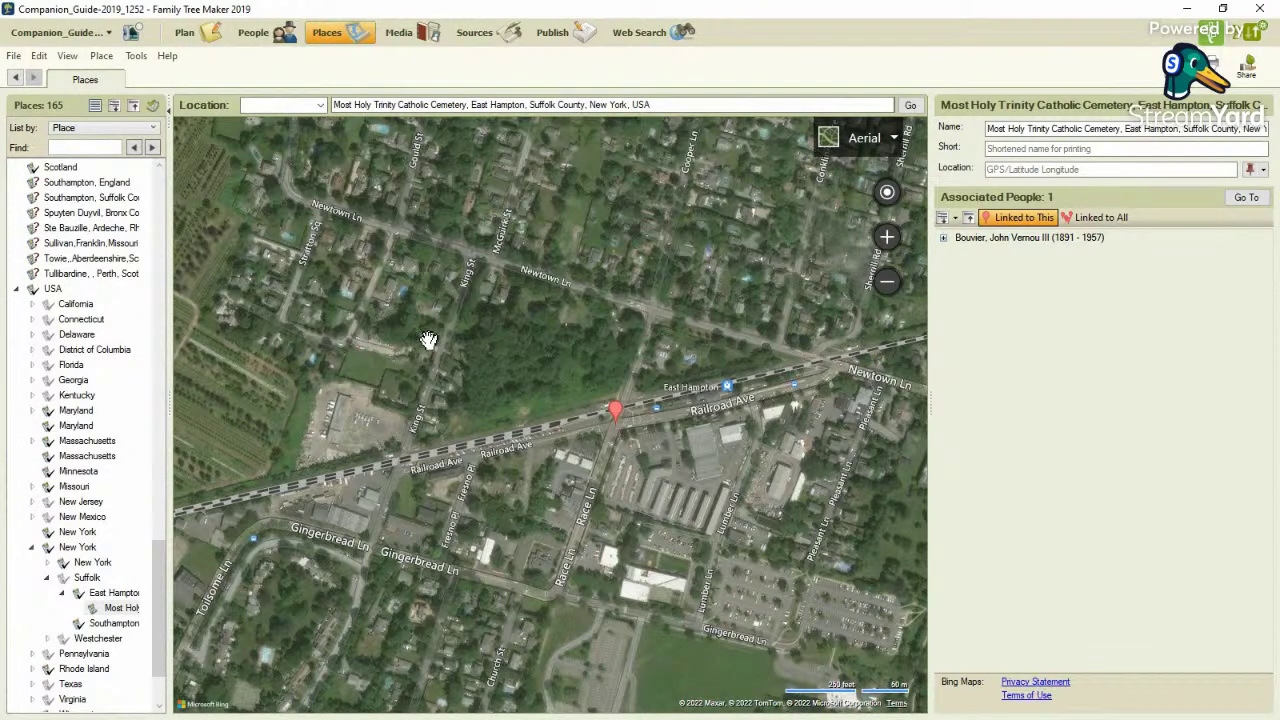
Return to the person's facts, compare the two Birth facts, and open place name resolution for the Manhattan birth place
click(259, 40)
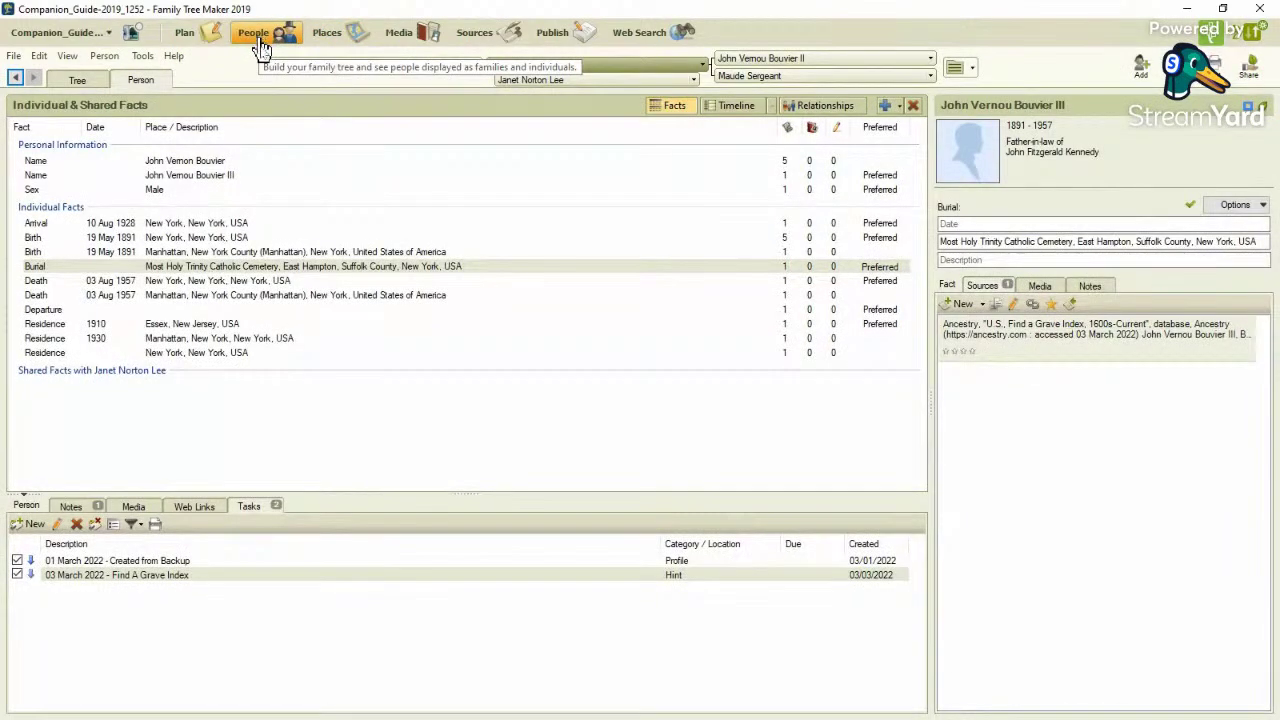
click(168, 240)
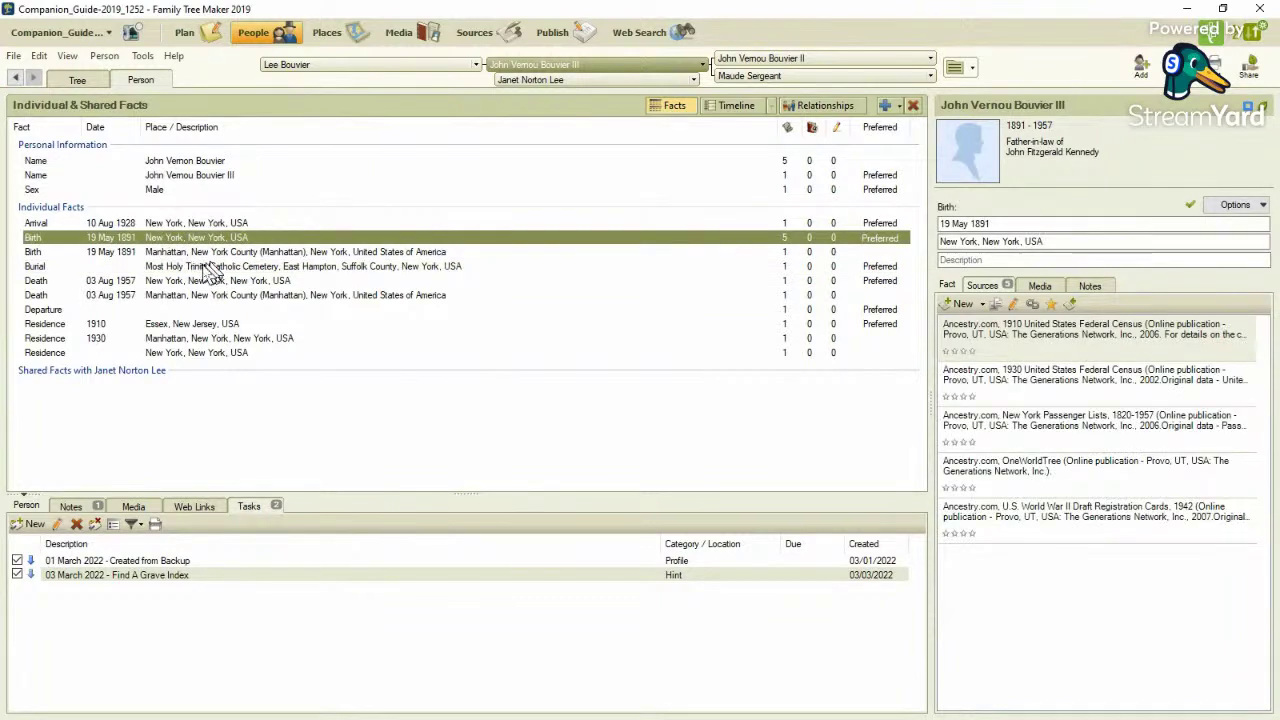
click(197, 256)
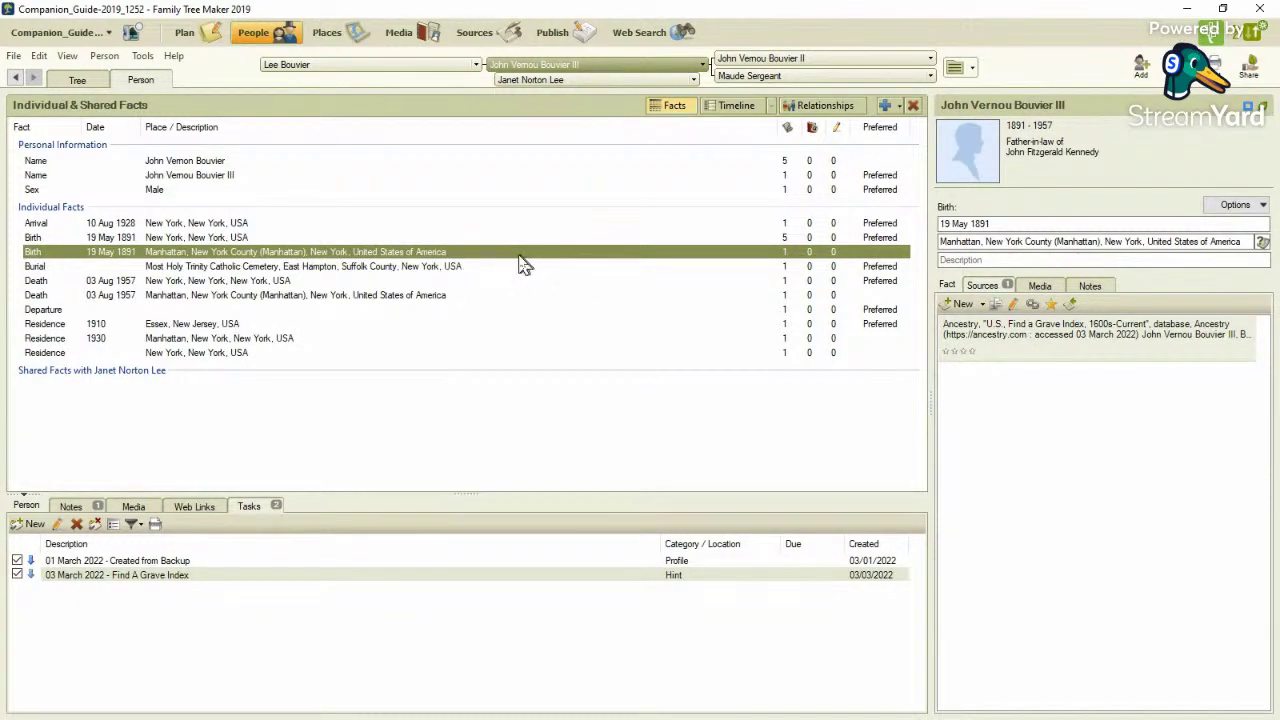
click(1262, 245)
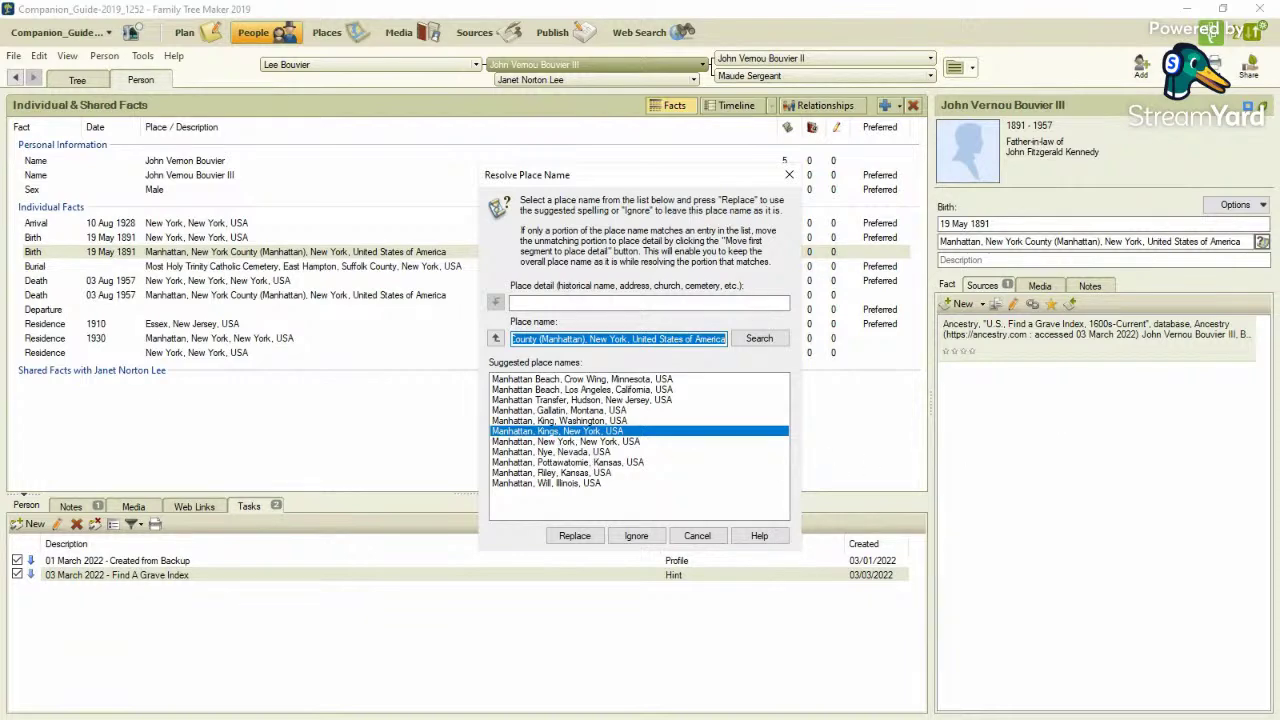
Check the birth place in the Ancestry record in the browser, then move the browser window out of the way
key(alt+Tab)
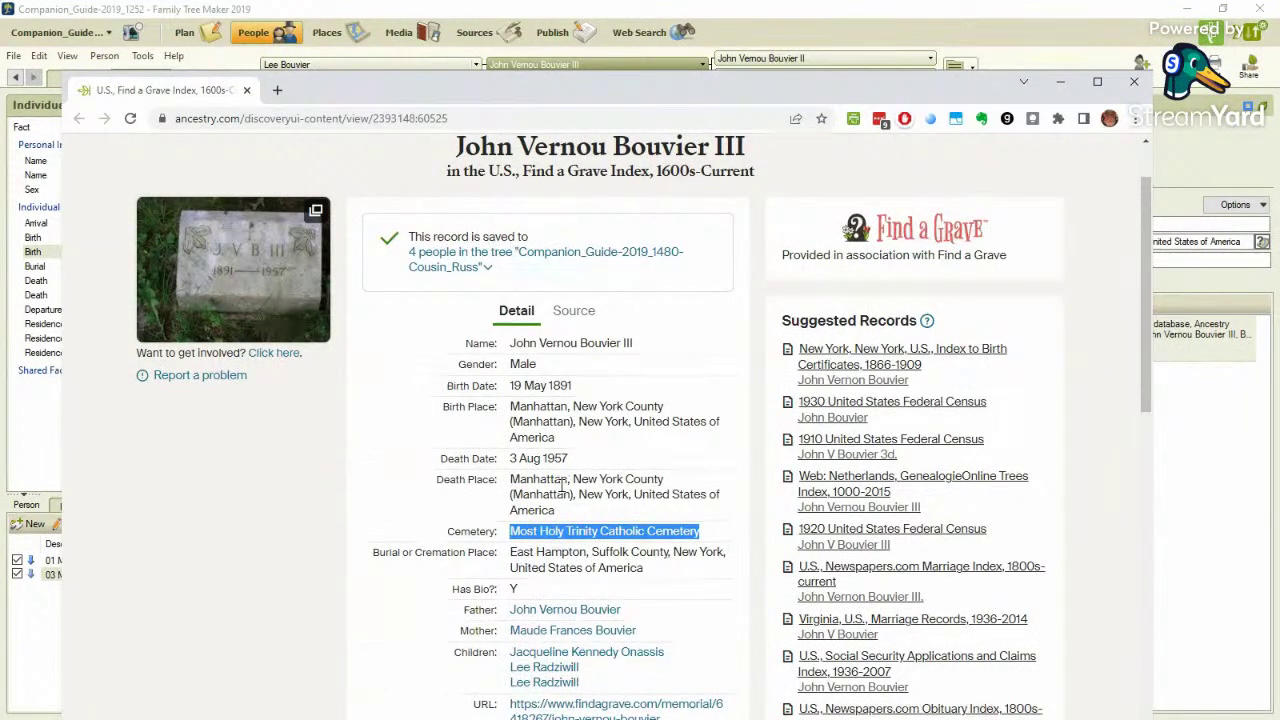
click(559, 483)
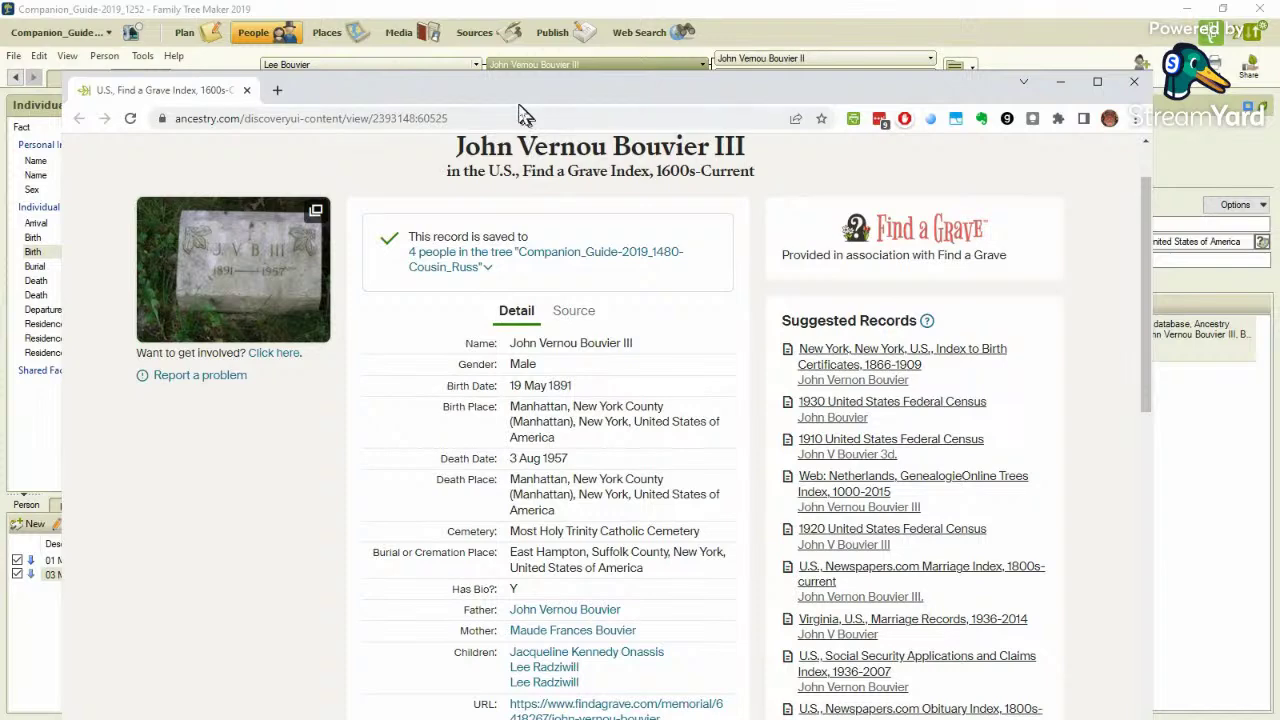
drag(514, 100, 1278, 110)
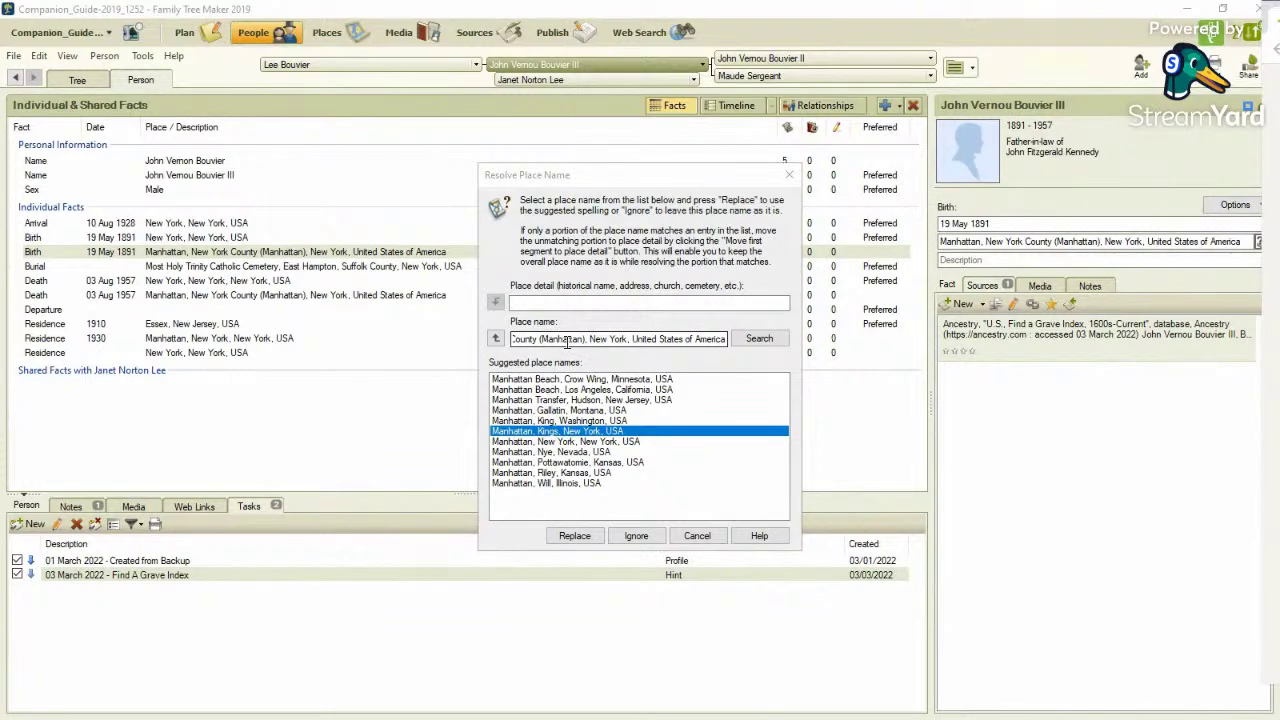
Resolve the birth place as Manhattan, New York County, New York, USA for this instance only and set that Birth fact as preferred
click(543, 443)
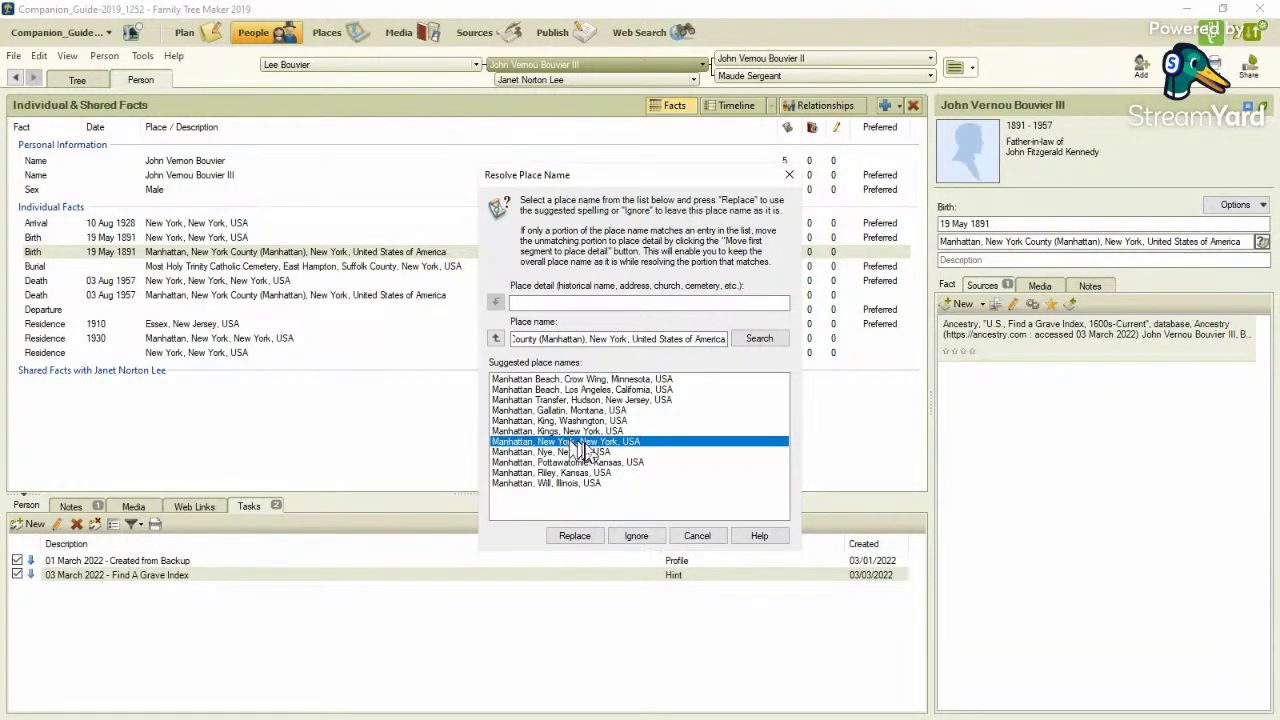
click(575, 536)
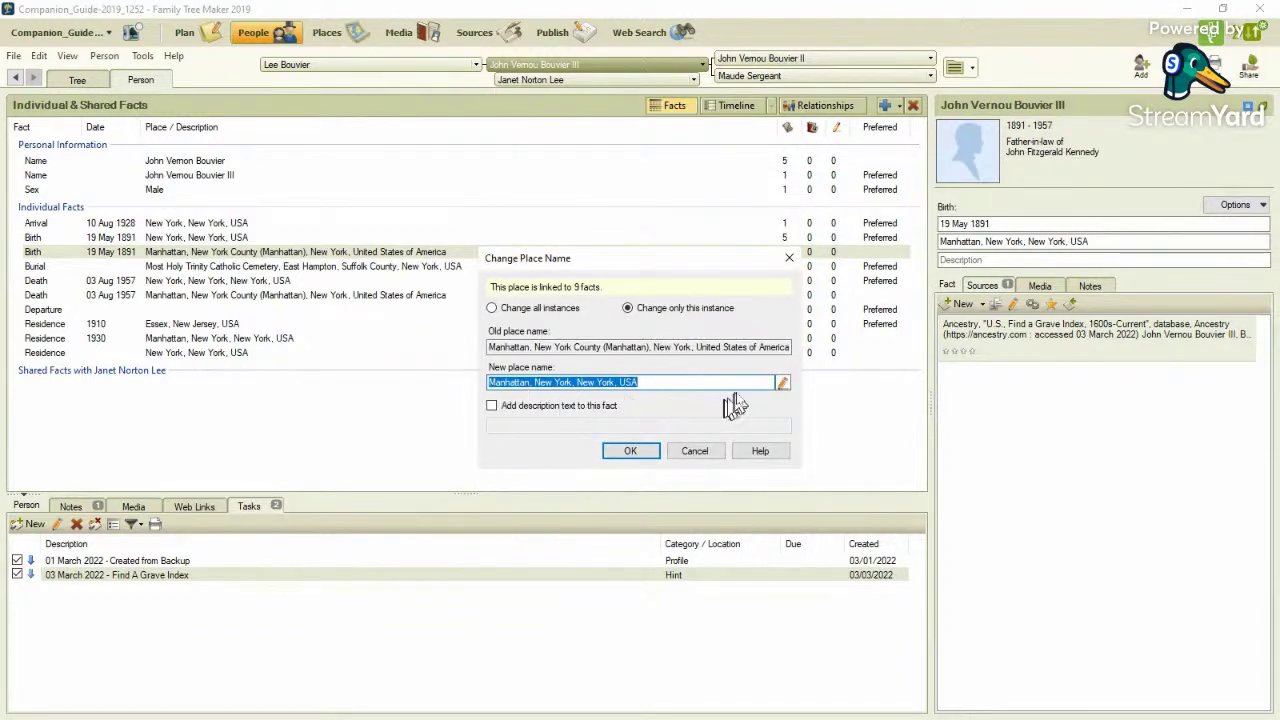
click(783, 383)
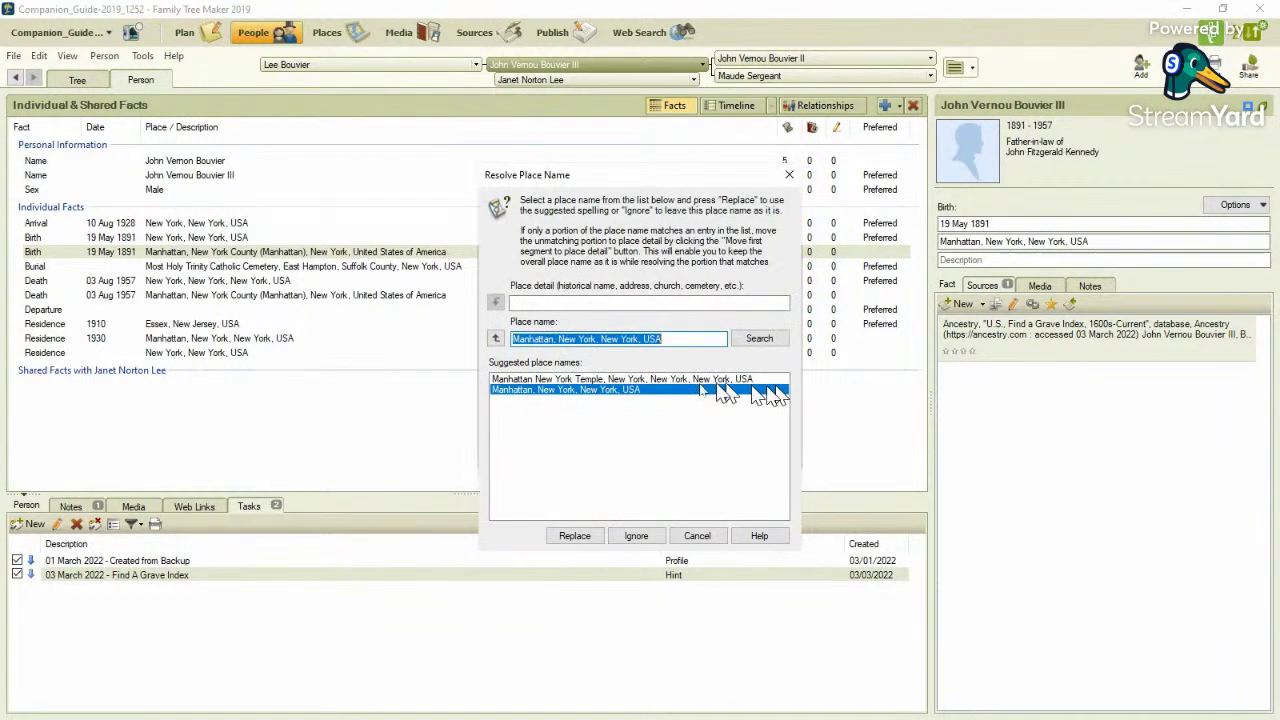
click(595, 340)
text(Coun)
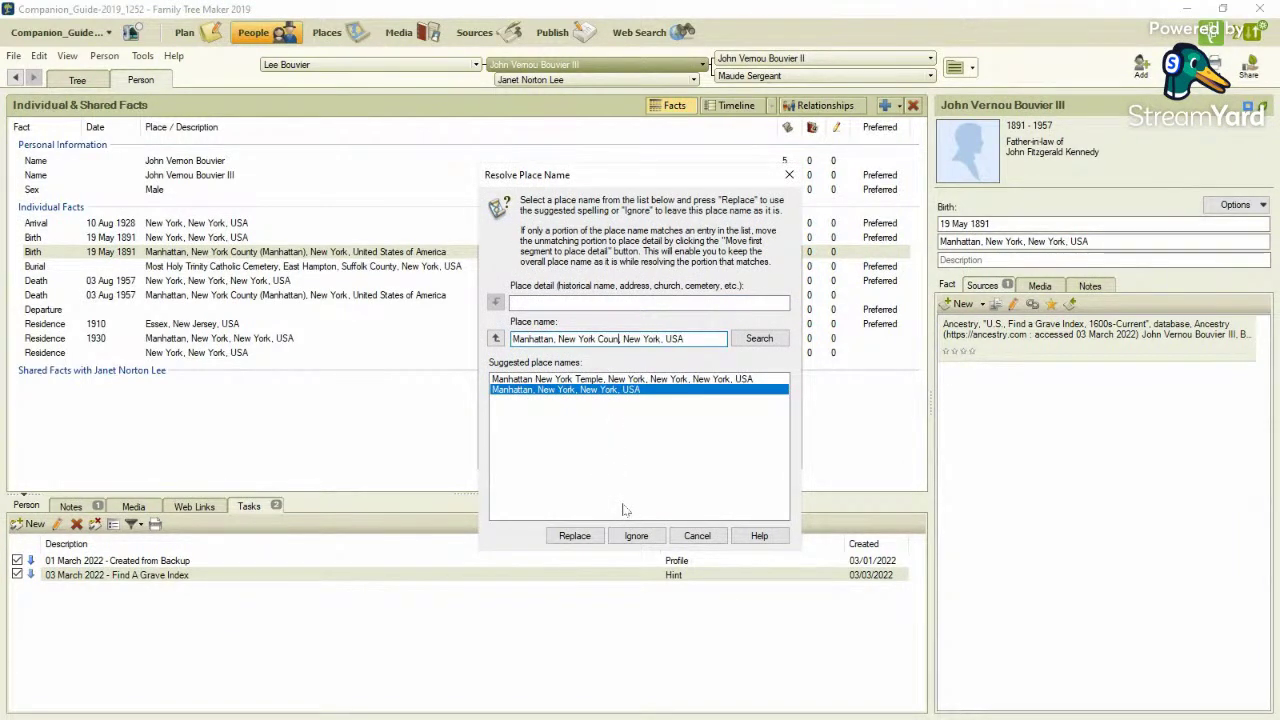
text(ty)
click(766, 340)
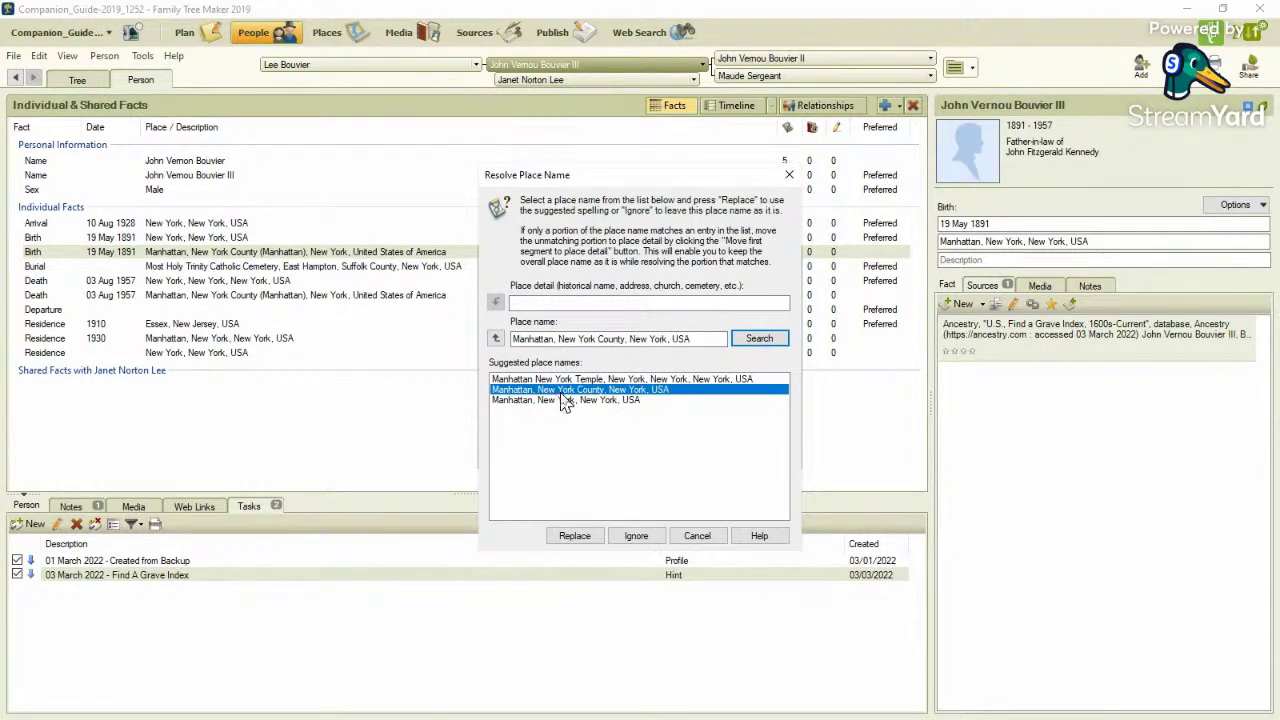
click(575, 536)
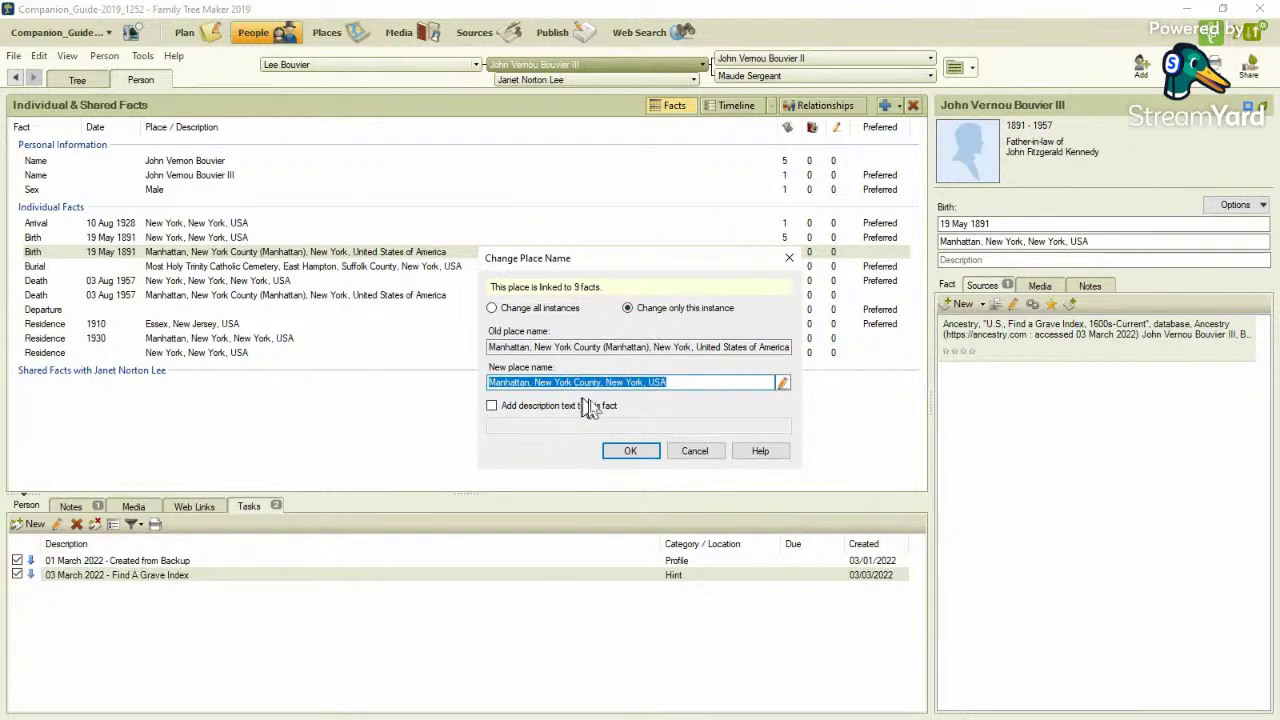
click(646, 451)
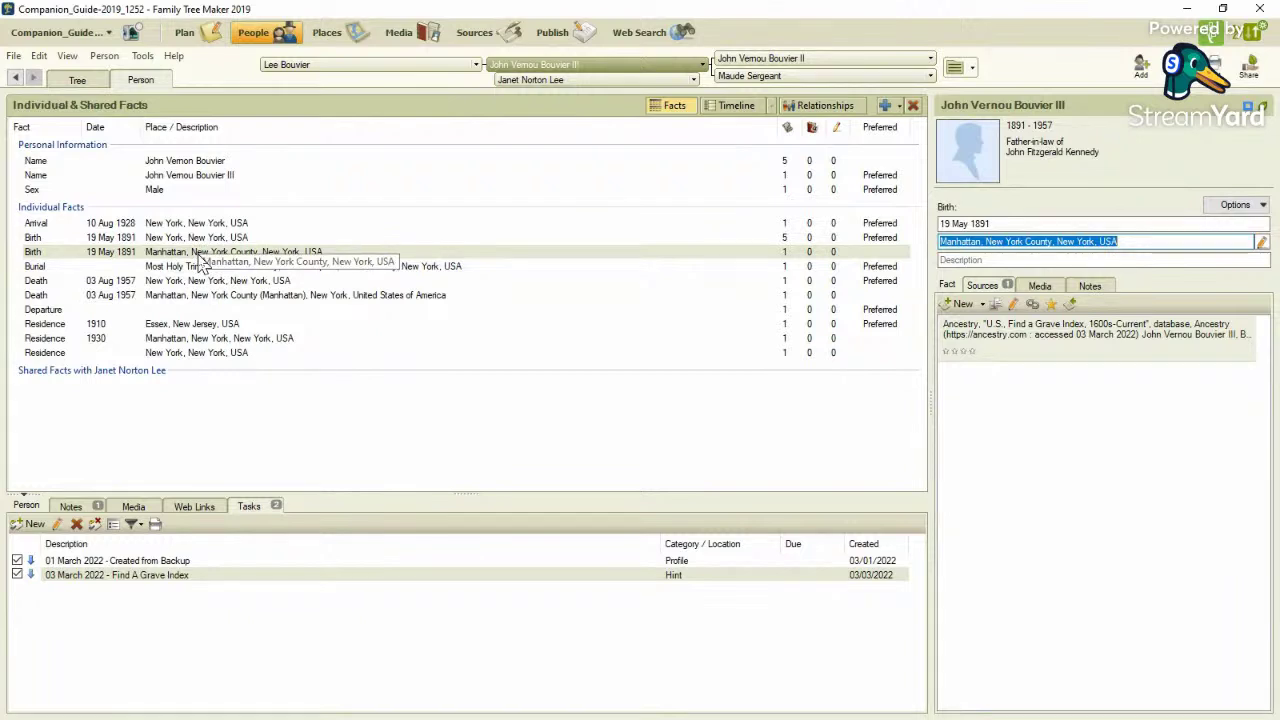
right_click(270, 253)
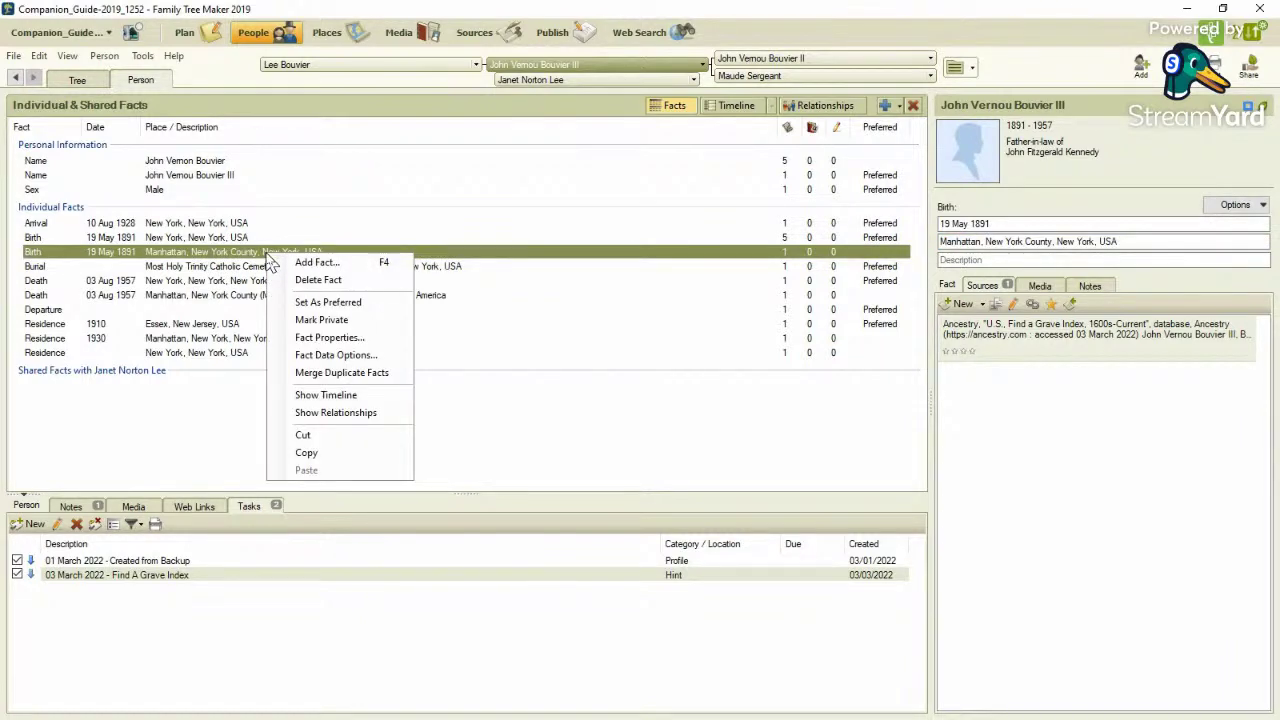
click(308, 304)
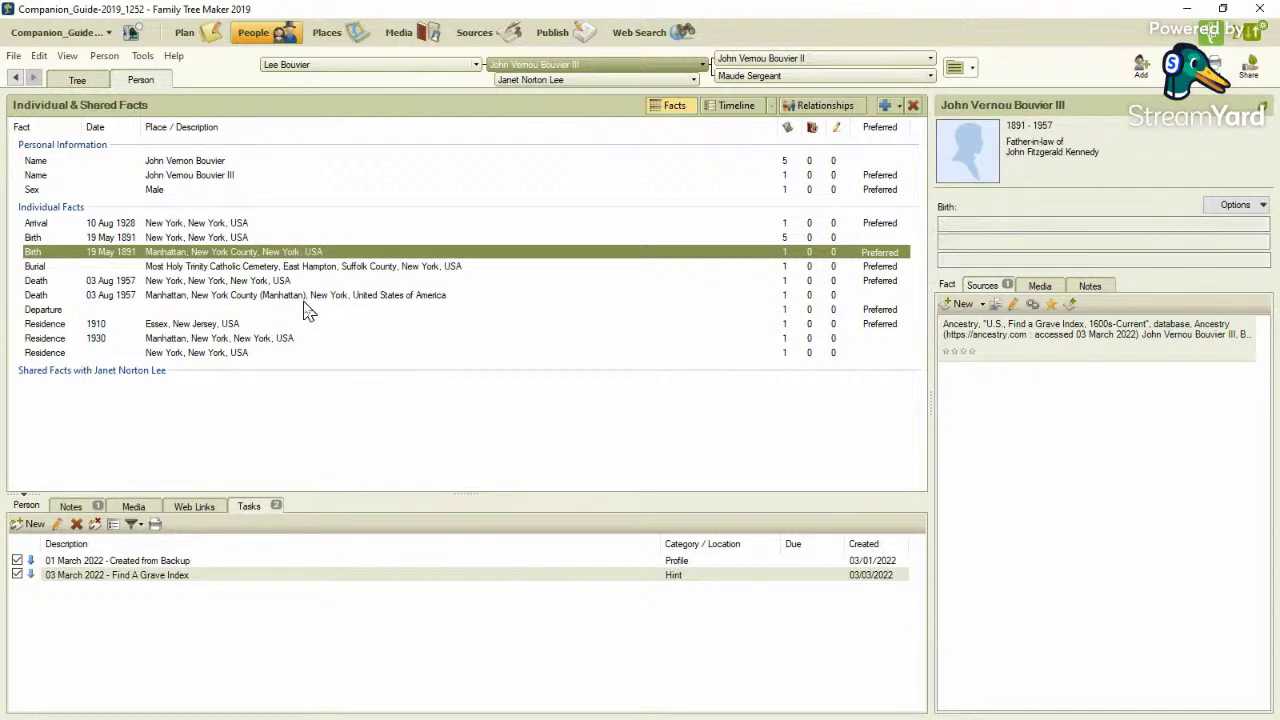
Change the alternate Birth fact's place to New York County, New York, USA and apply the change to all instances
click(219, 240)
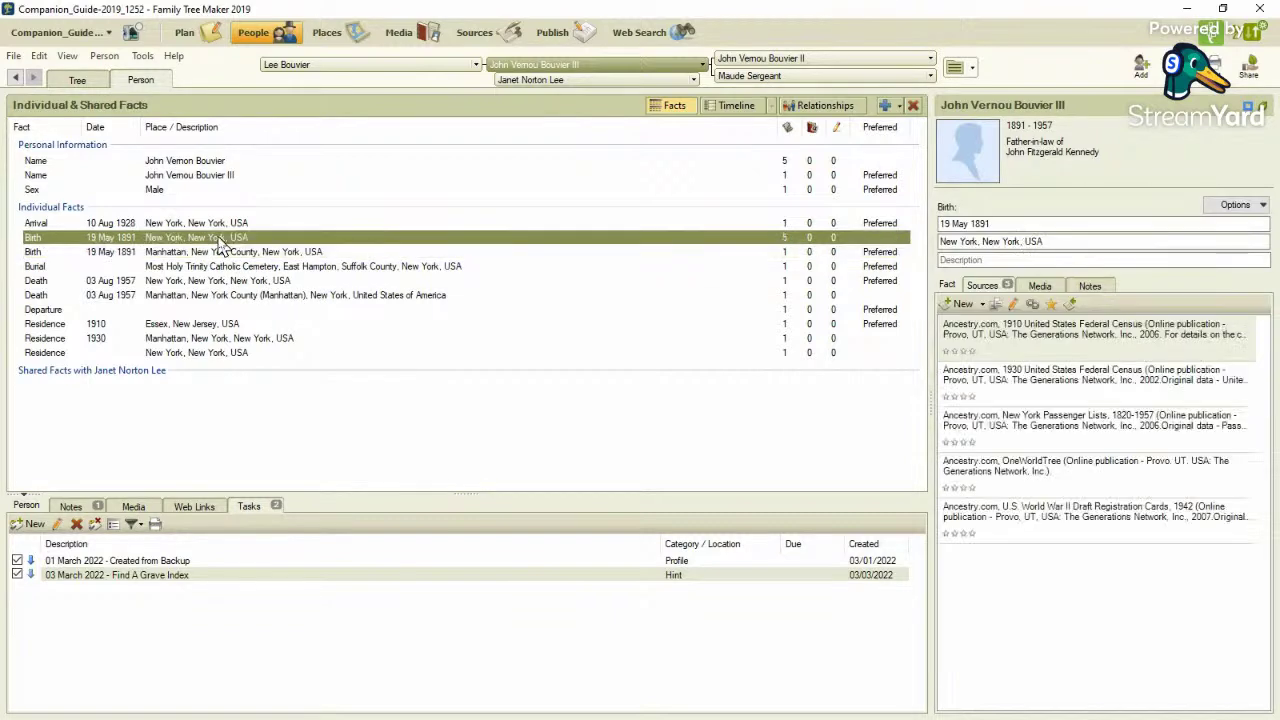
click(978, 241)
text(Co8unty)
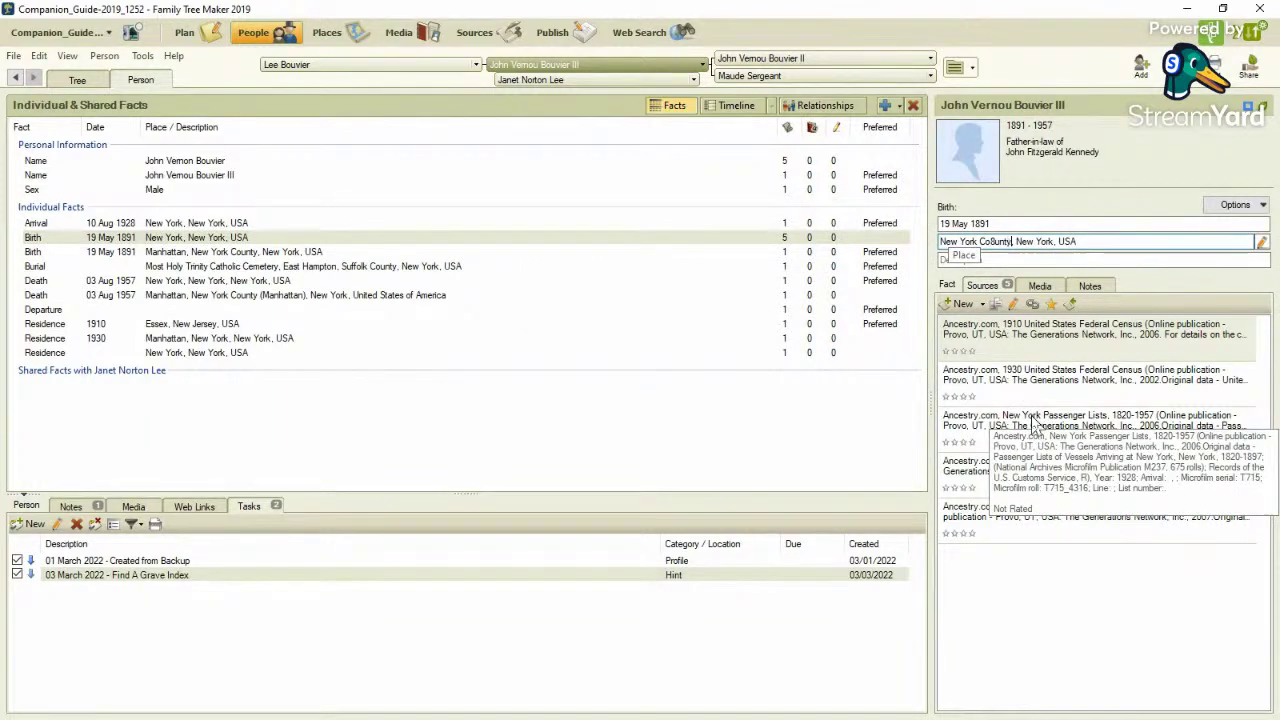
key(BackSpace)
key(BackSpace)
key(BackSpace)
key(BackSpace)
key(BackSpace)
text(unty)
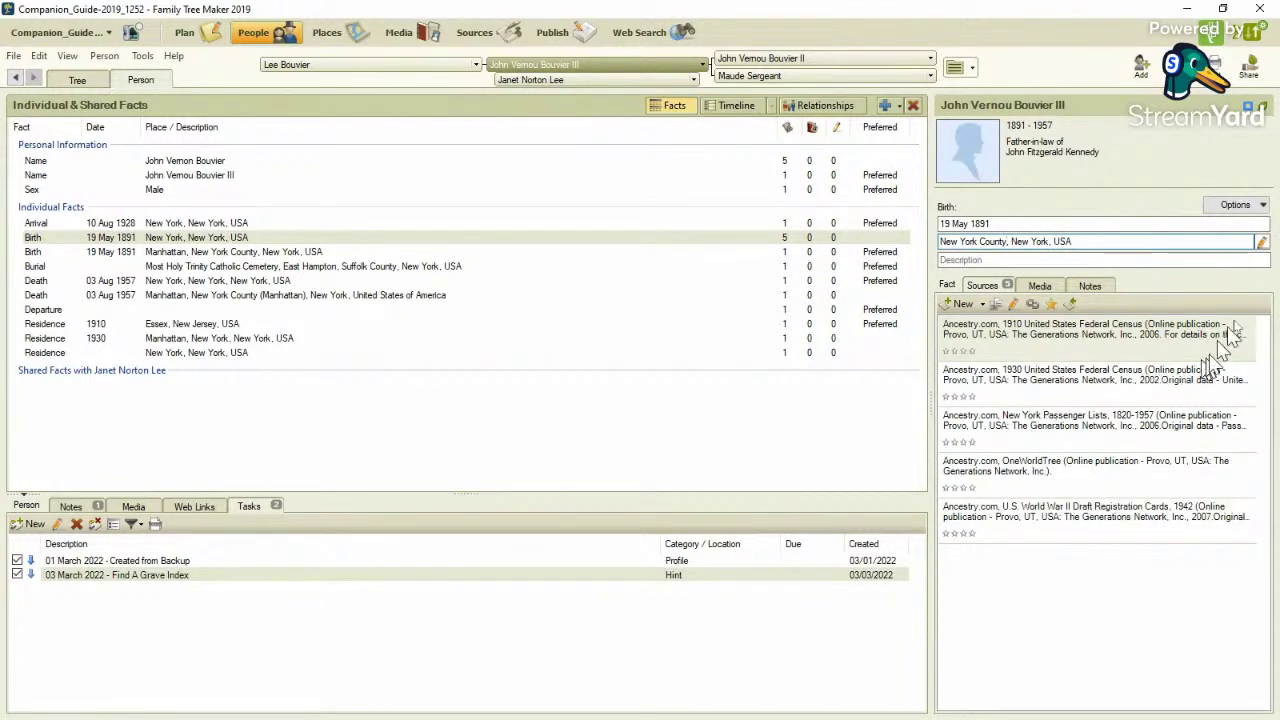
click(1208, 262)
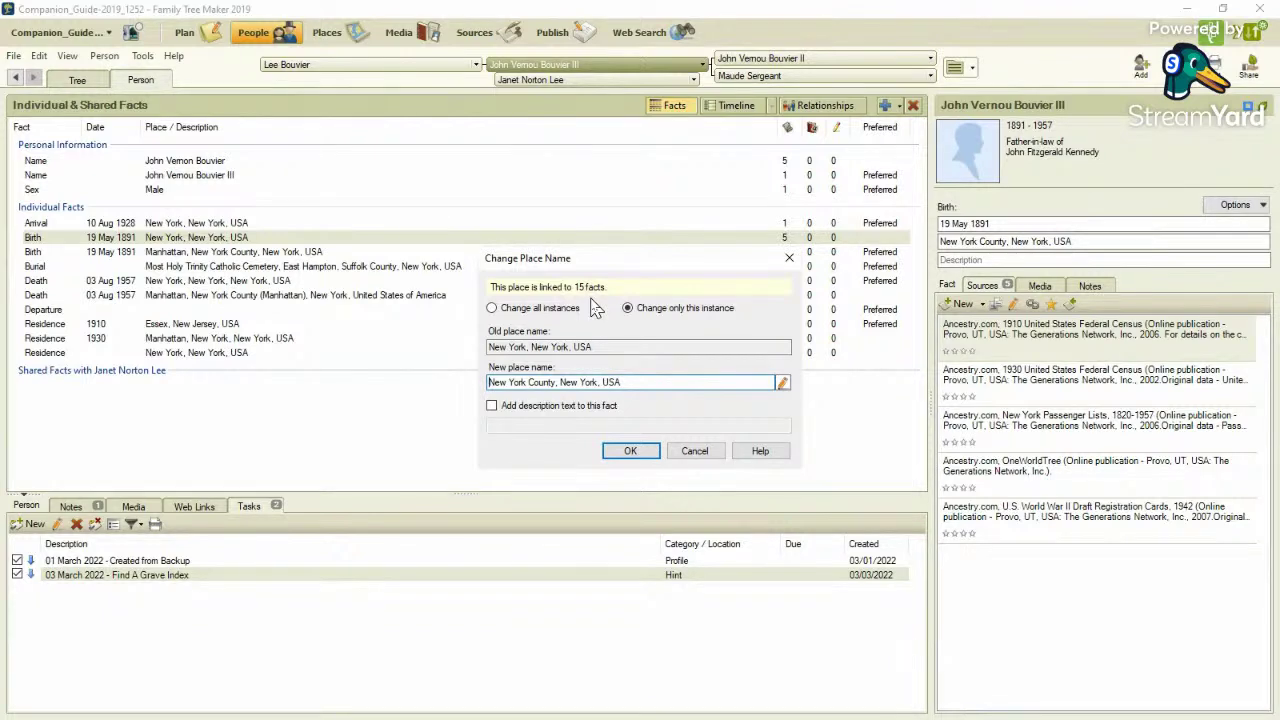
click(492, 308)
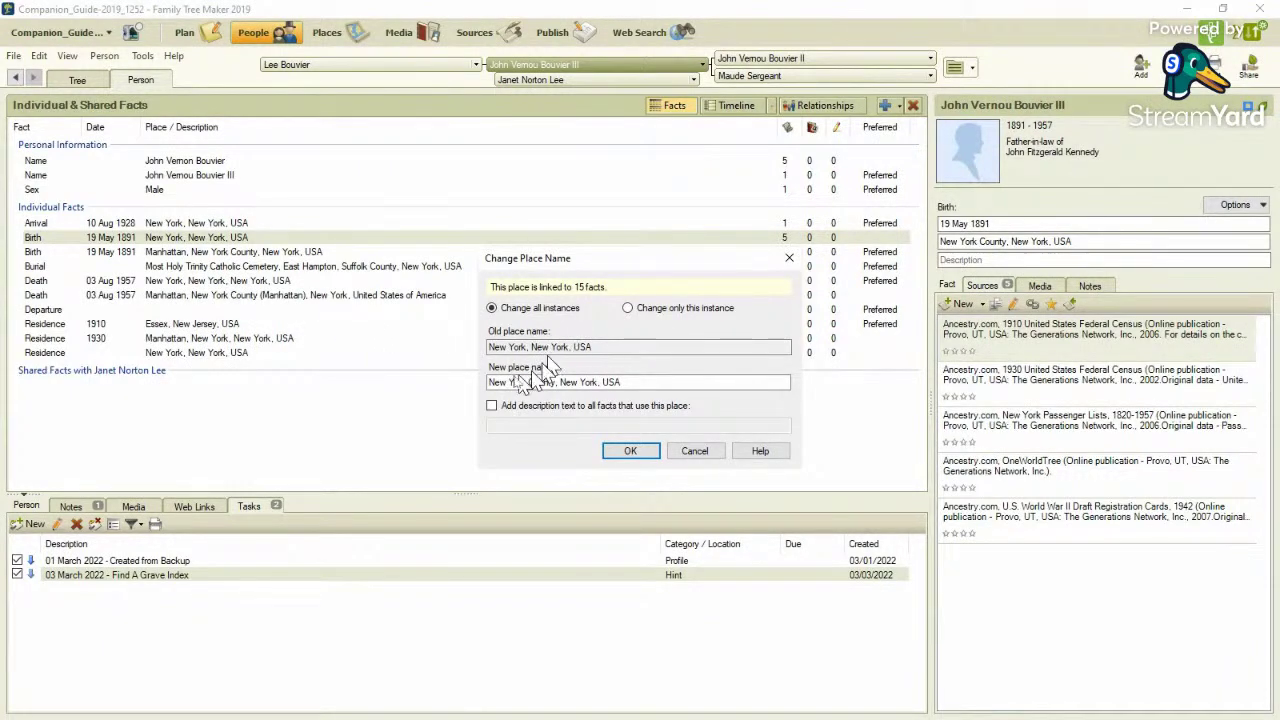
click(632, 451)
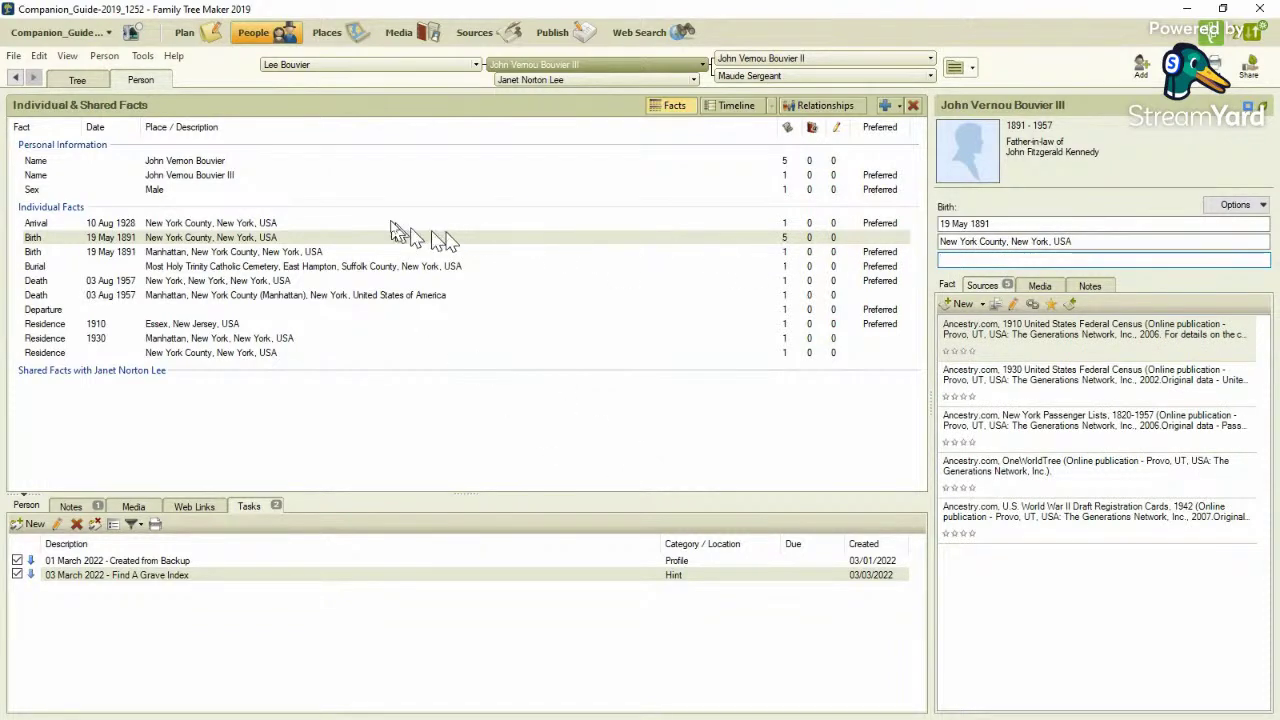
Compare the places and sources of the Arrival fact, both Birth facts and the preferred Death fact
click(287, 226)
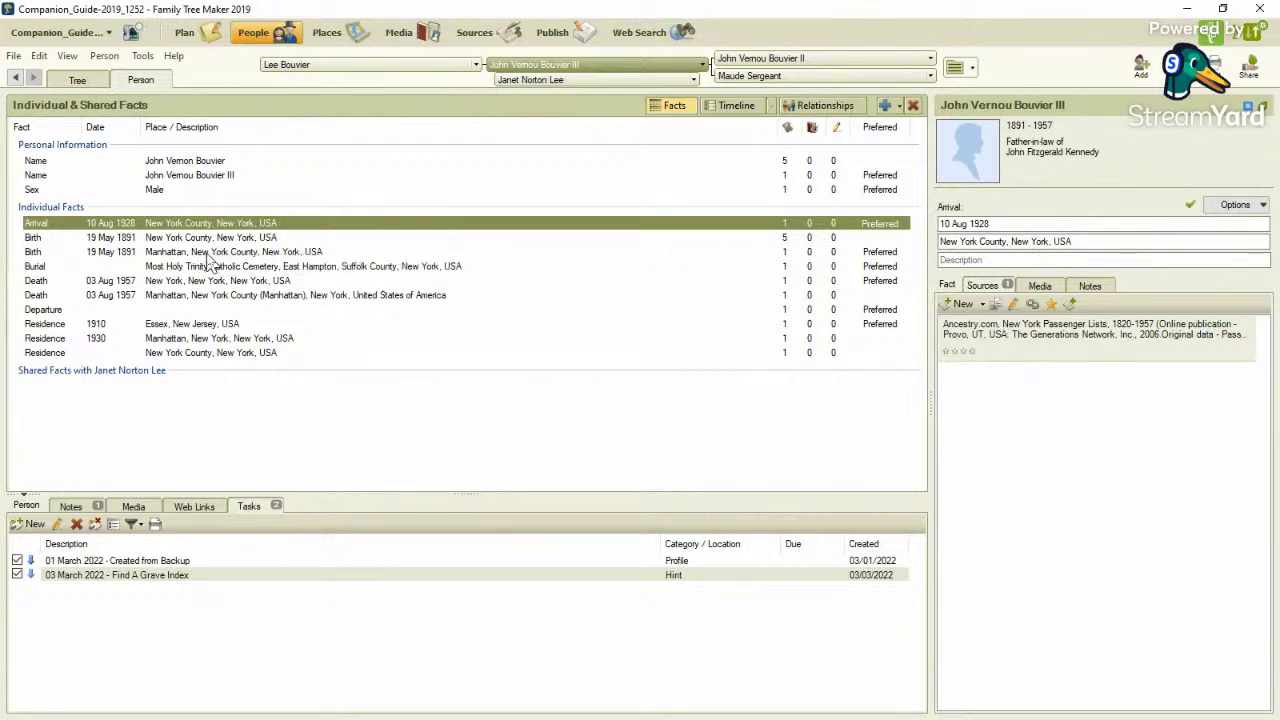
click(208, 254)
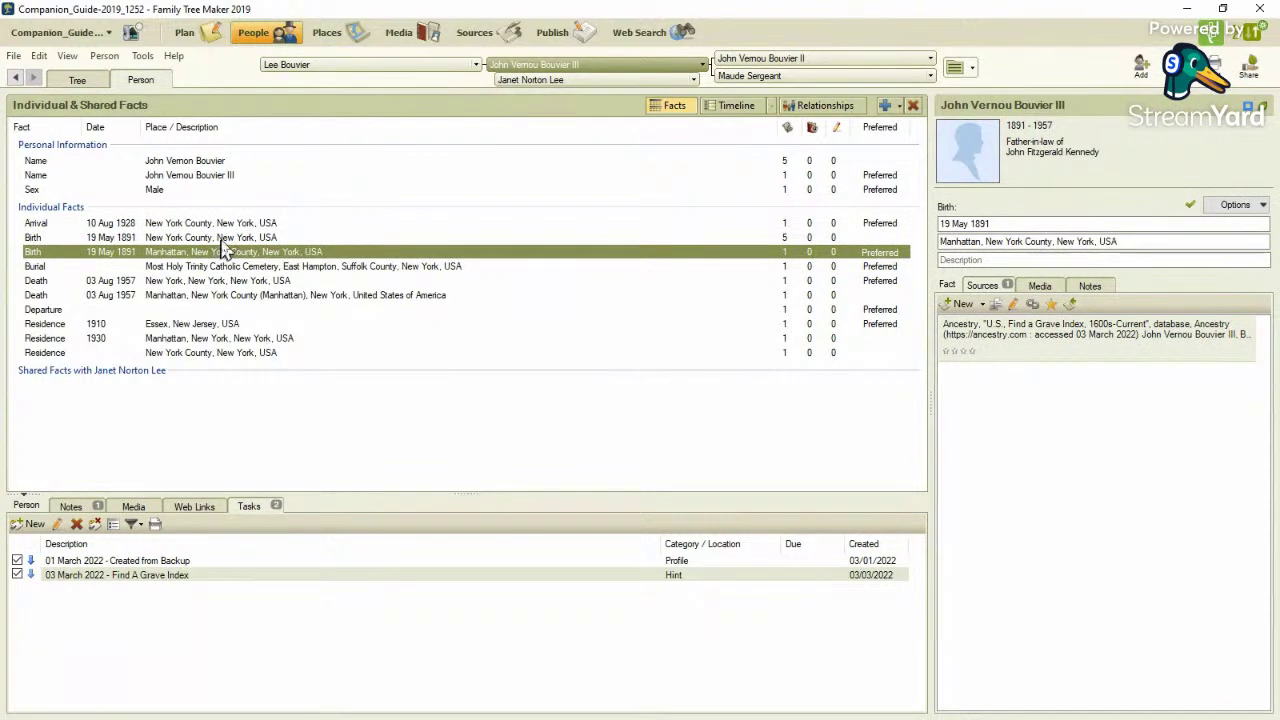
click(222, 238)
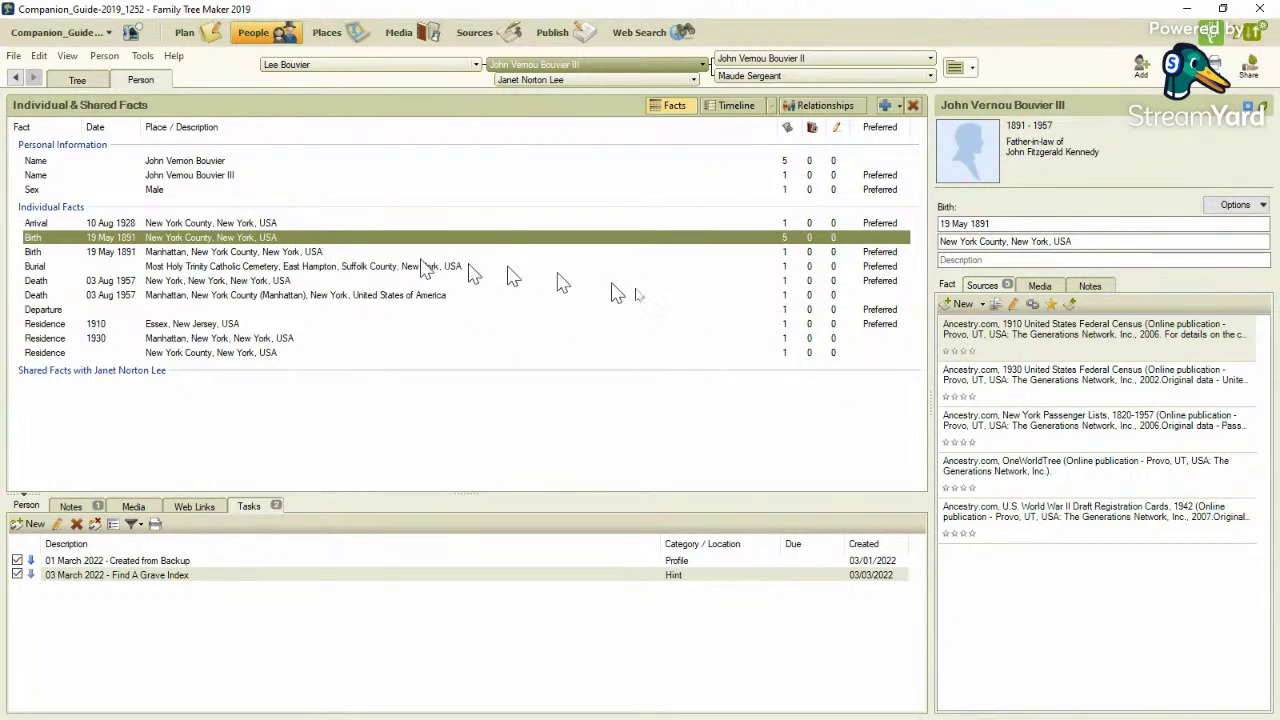
click(340, 253)
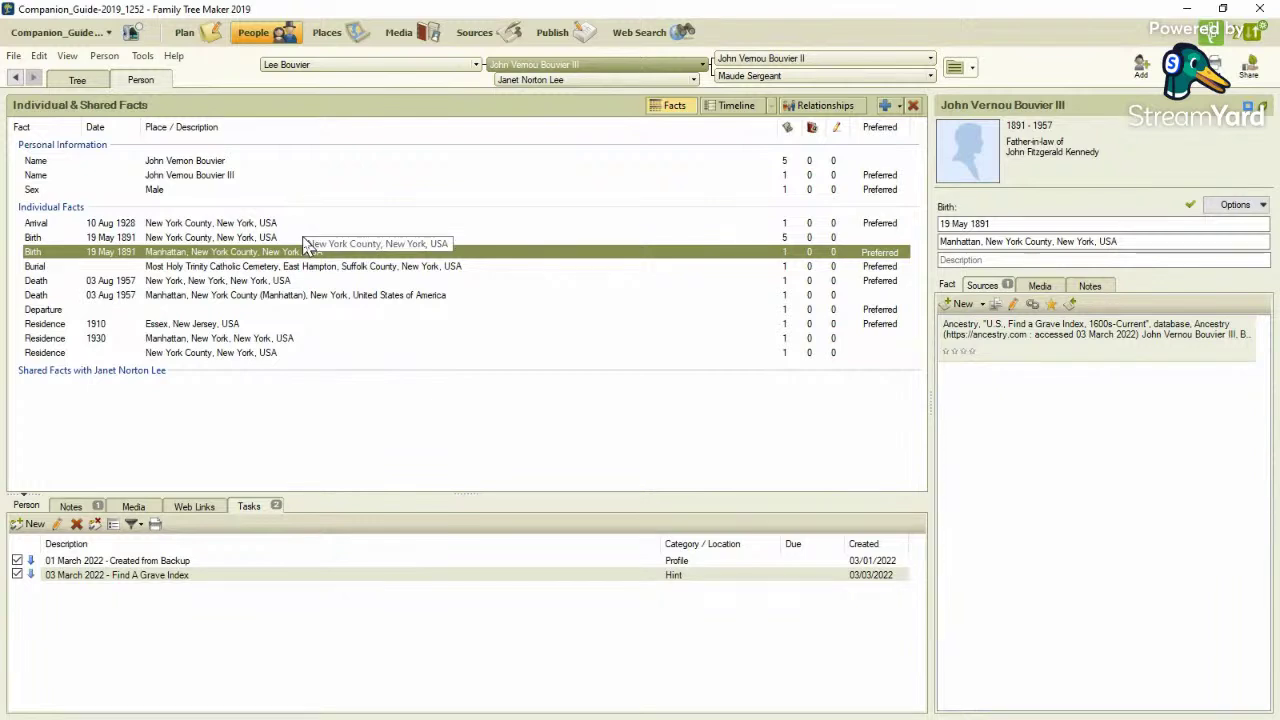
click(299, 284)
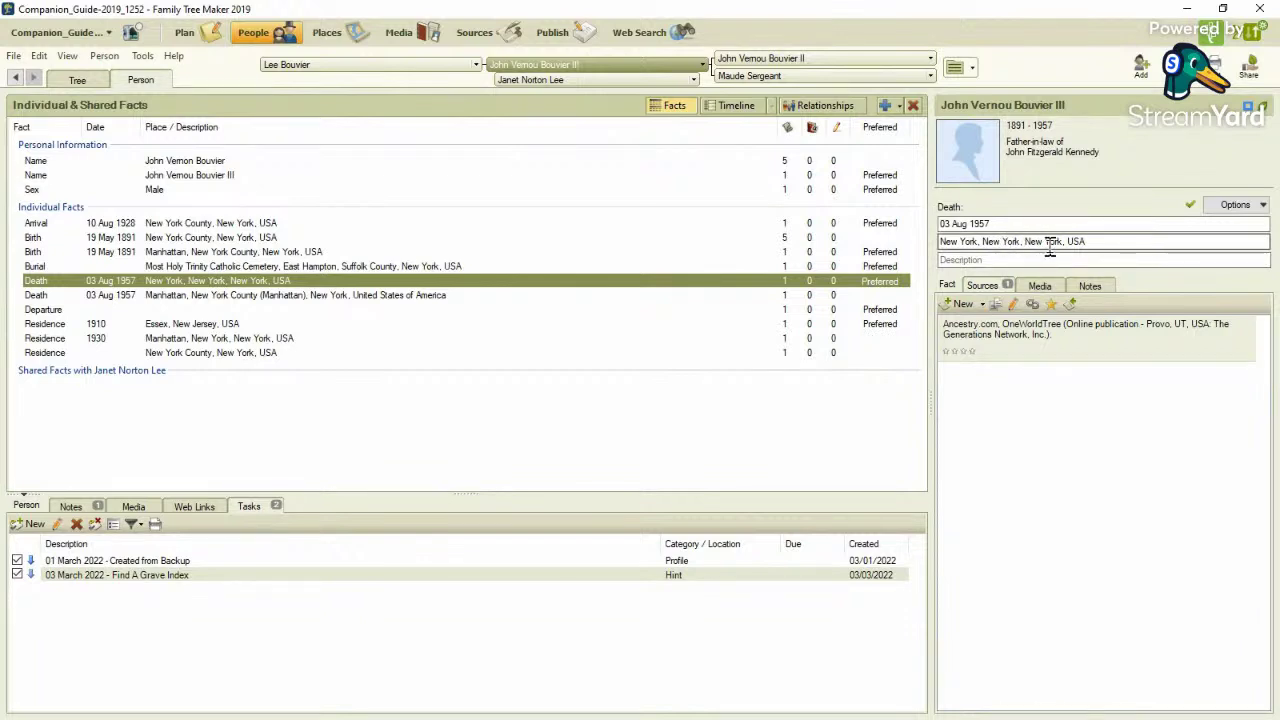
Resolve the place of the Death fact cited to Find a Grave with the suggested name Manhattan, New York, New York, USA
click(460, 298)
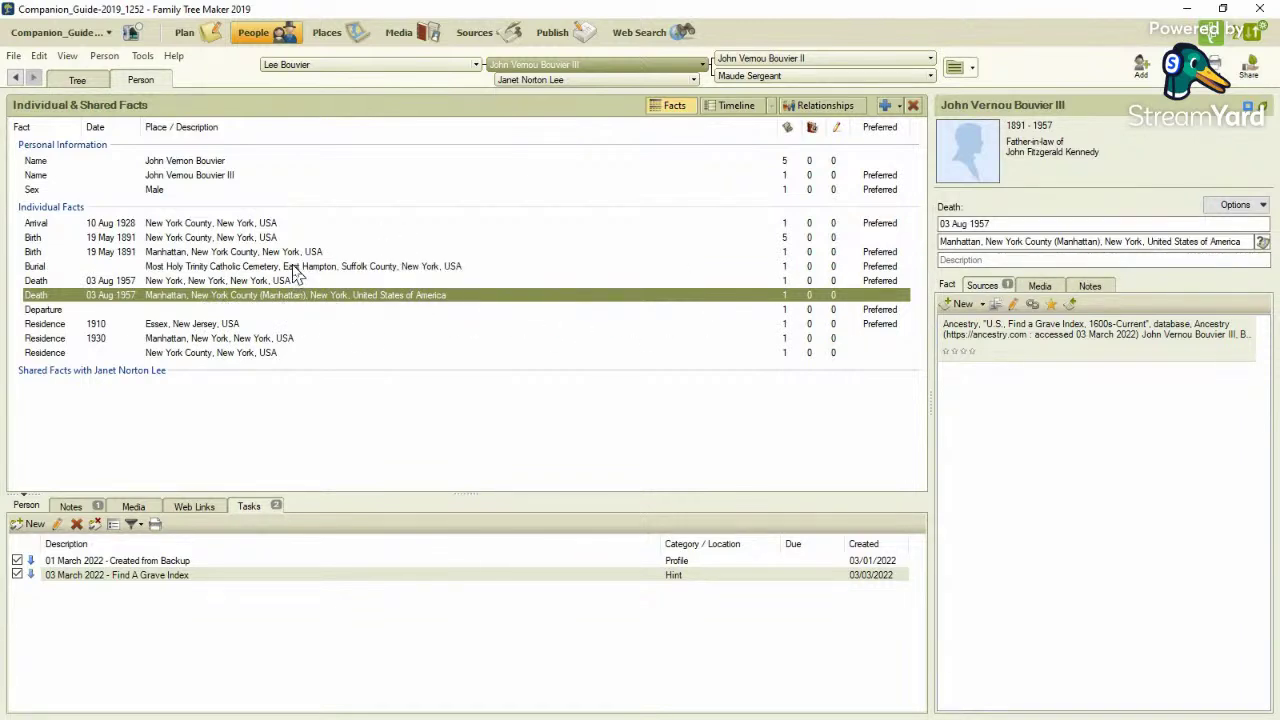
click(1263, 243)
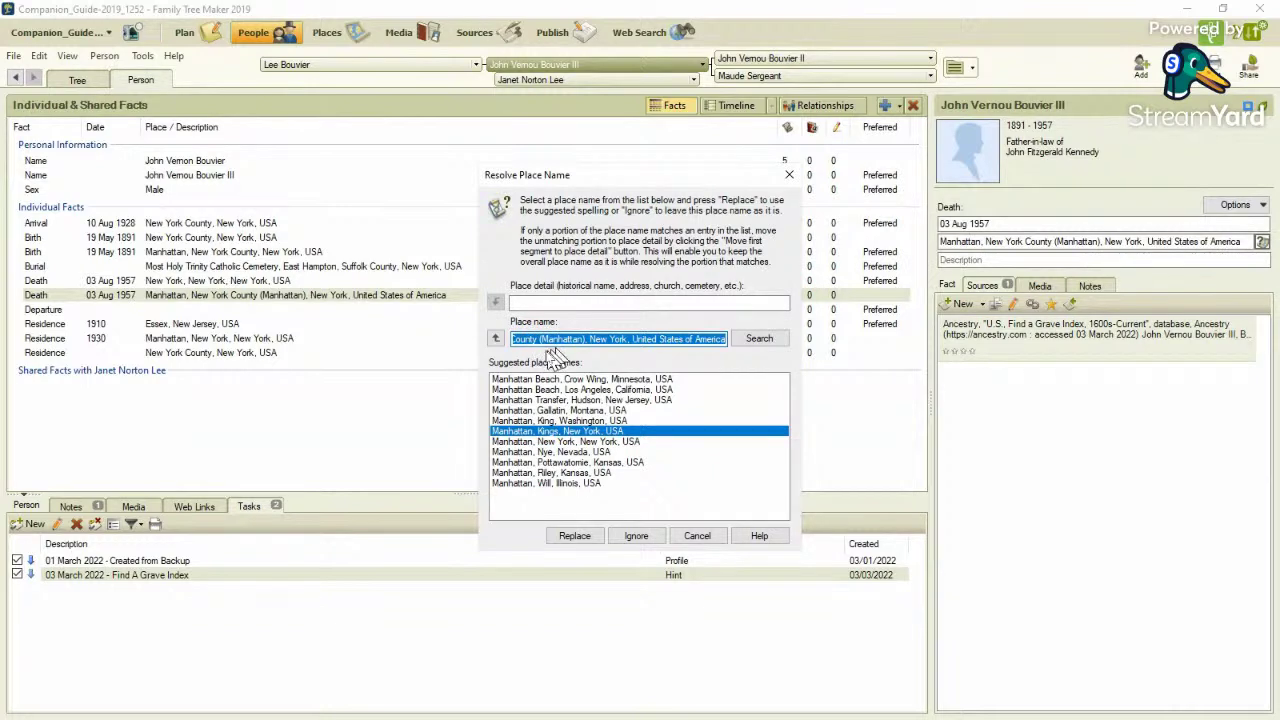
click(562, 442)
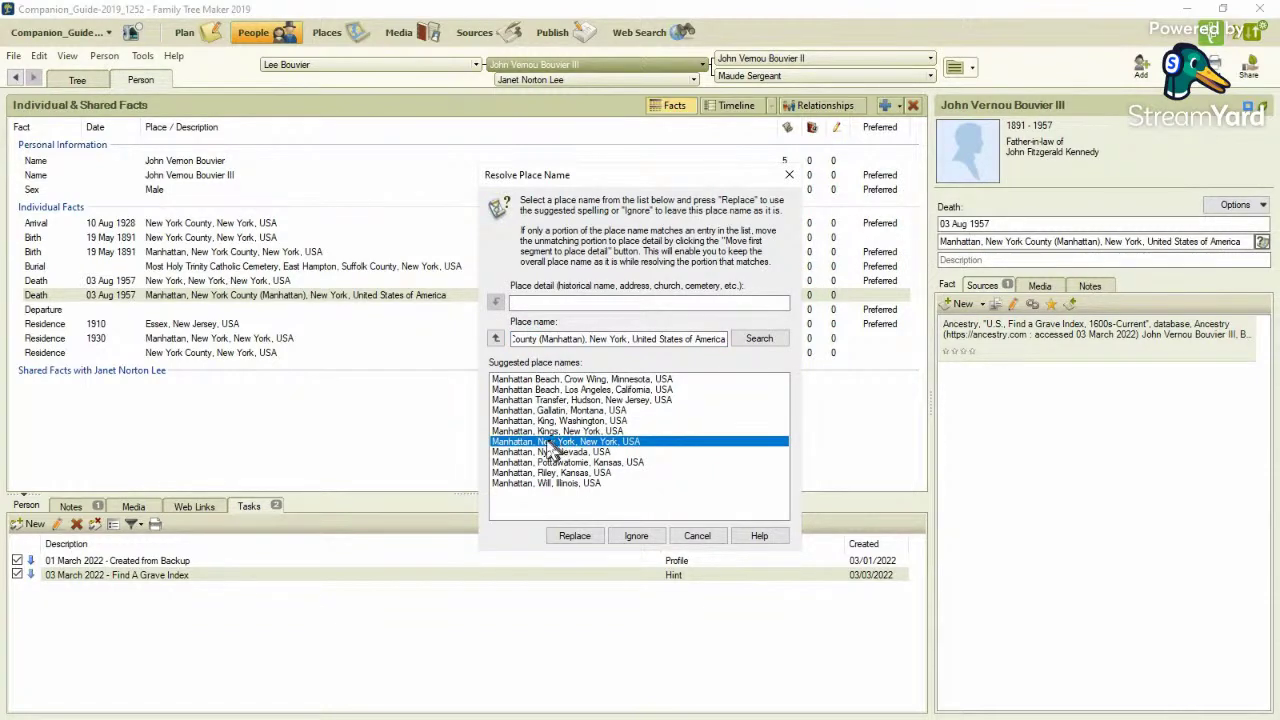
click(575, 537)
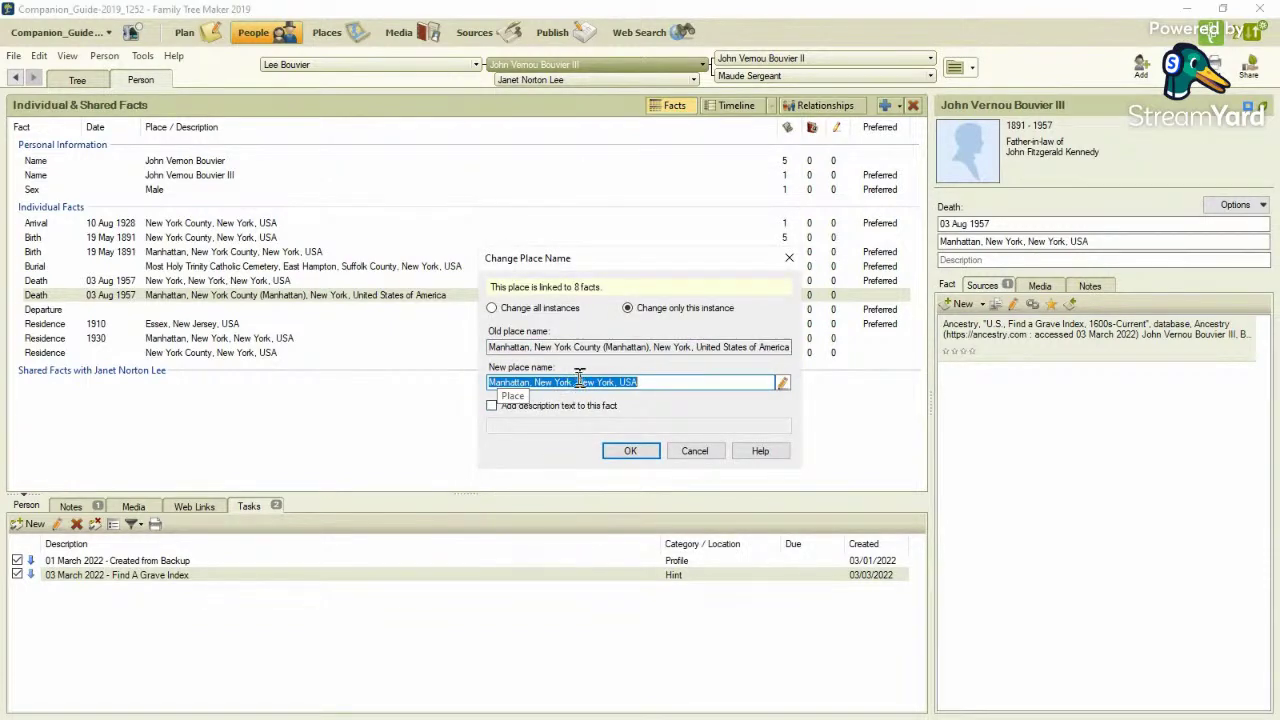
Try to add "County" after the first New York in the replacement name, and apply the place change to this instance only
click(783, 384)
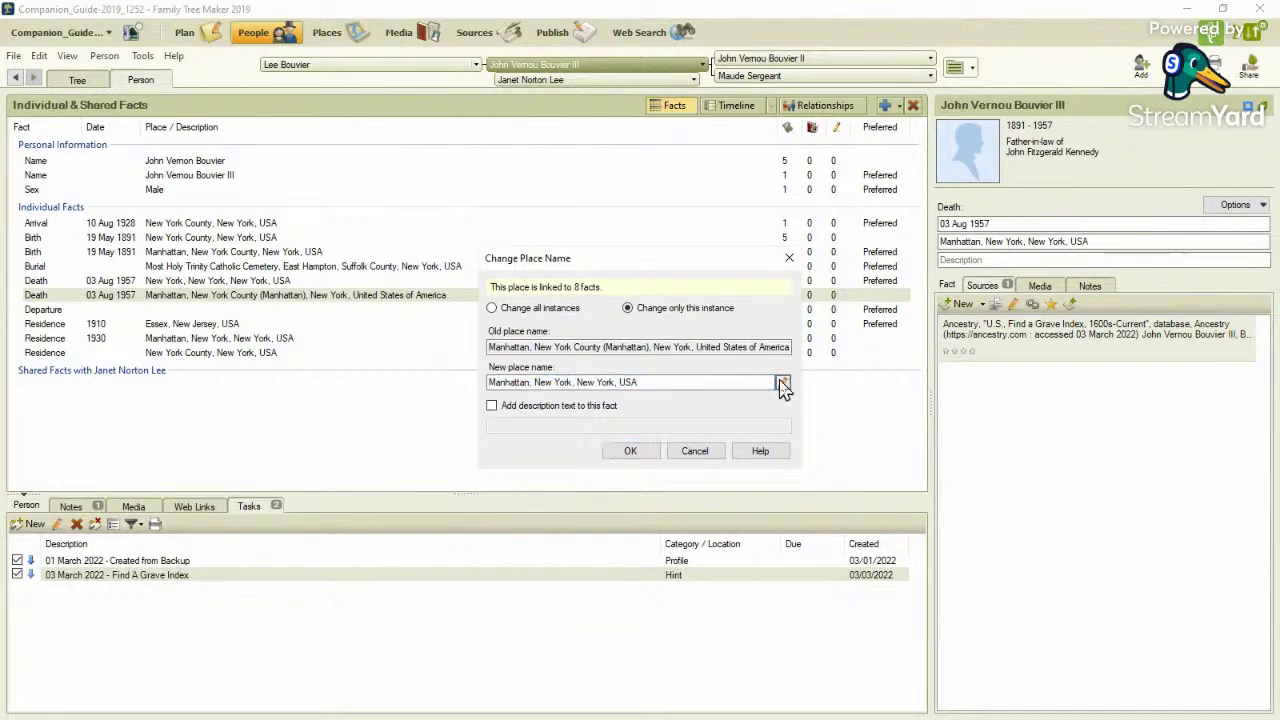
click(594, 339)
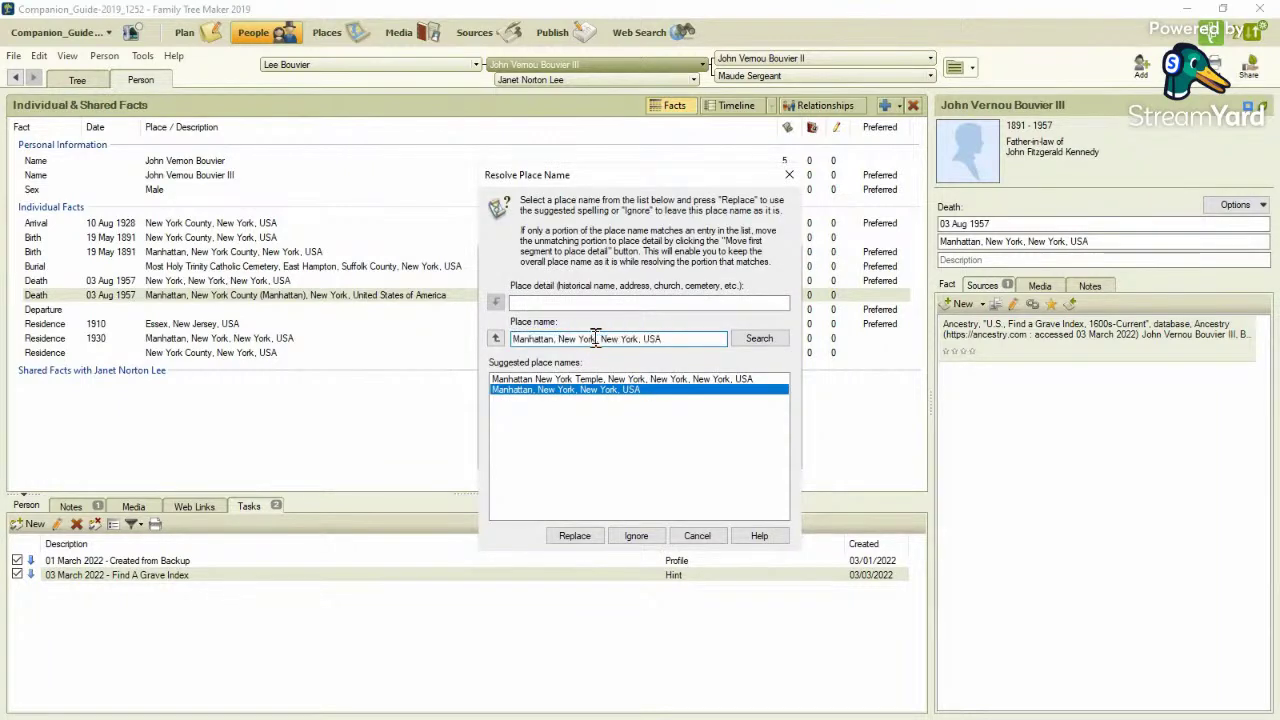
text(County)
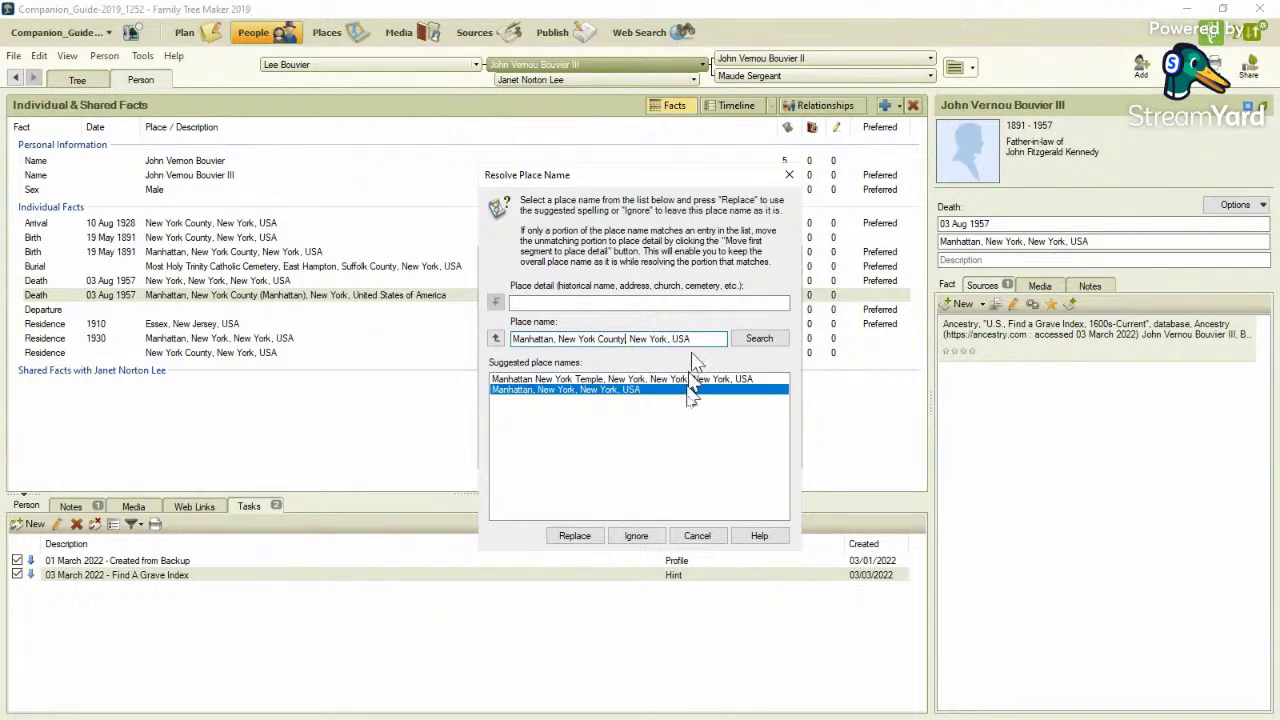
click(589, 541)
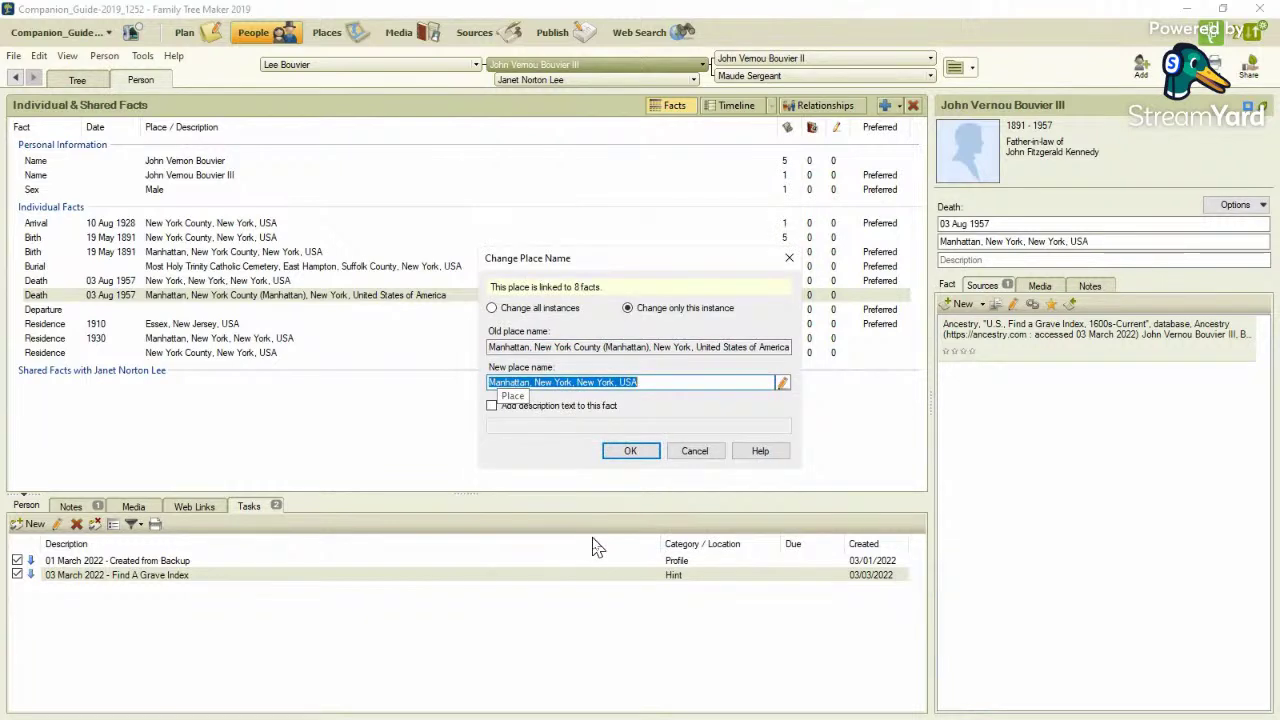
click(630, 451)
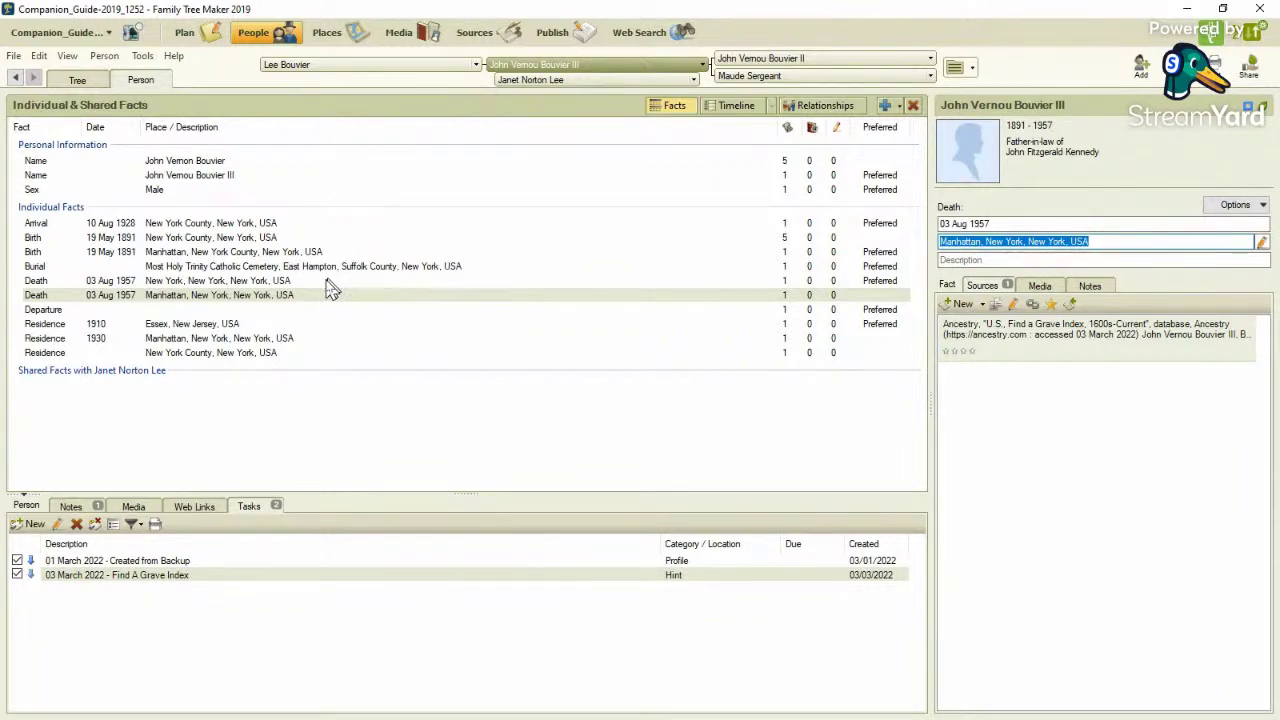
Set the Manhattan Death fact dated 03 Aug 1957 as the preferred one
click(243, 300)
right_click(243, 300)
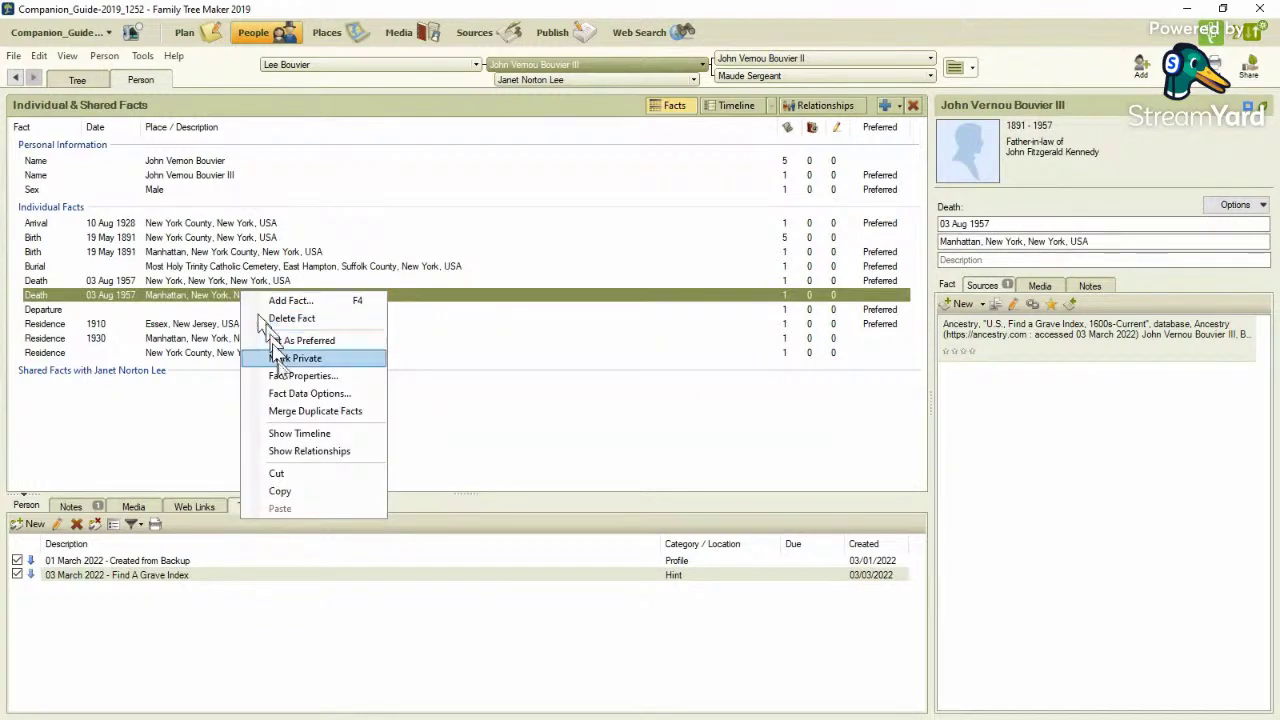
click(321, 345)
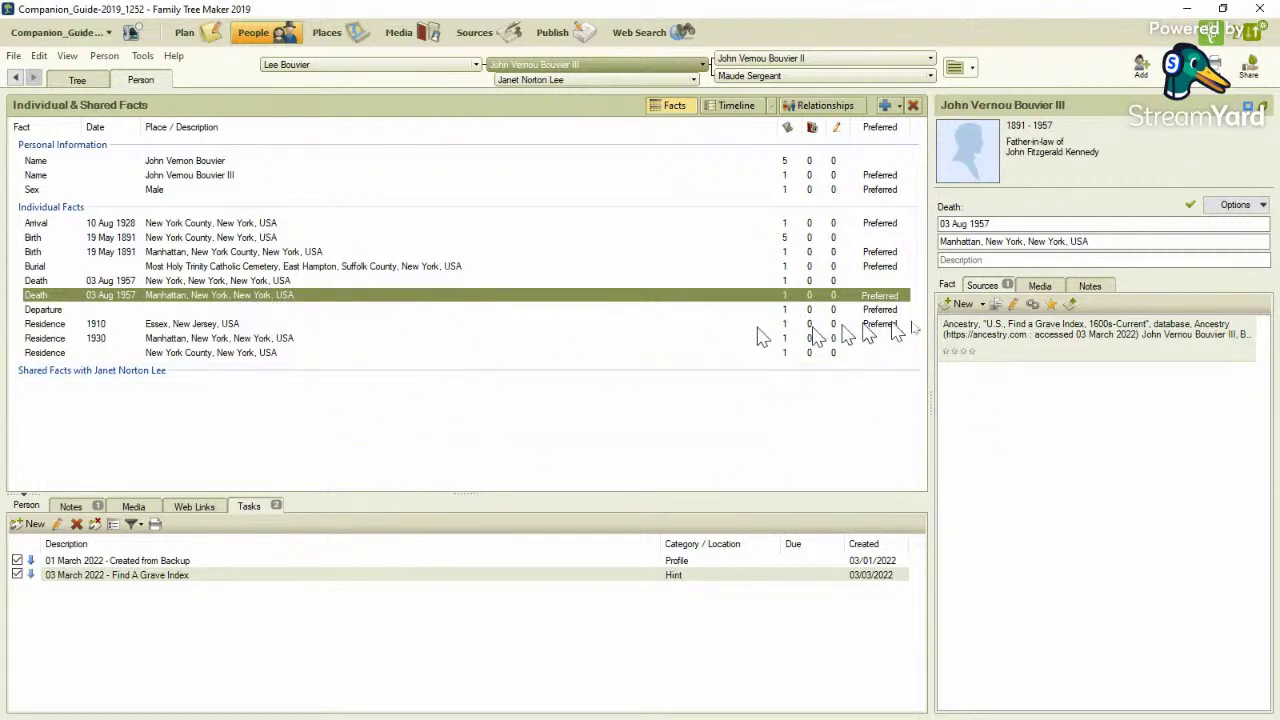
Change the preferred Death fact's place to Manhattan, New York County, New York, USA for this instance only
click(1025, 241)
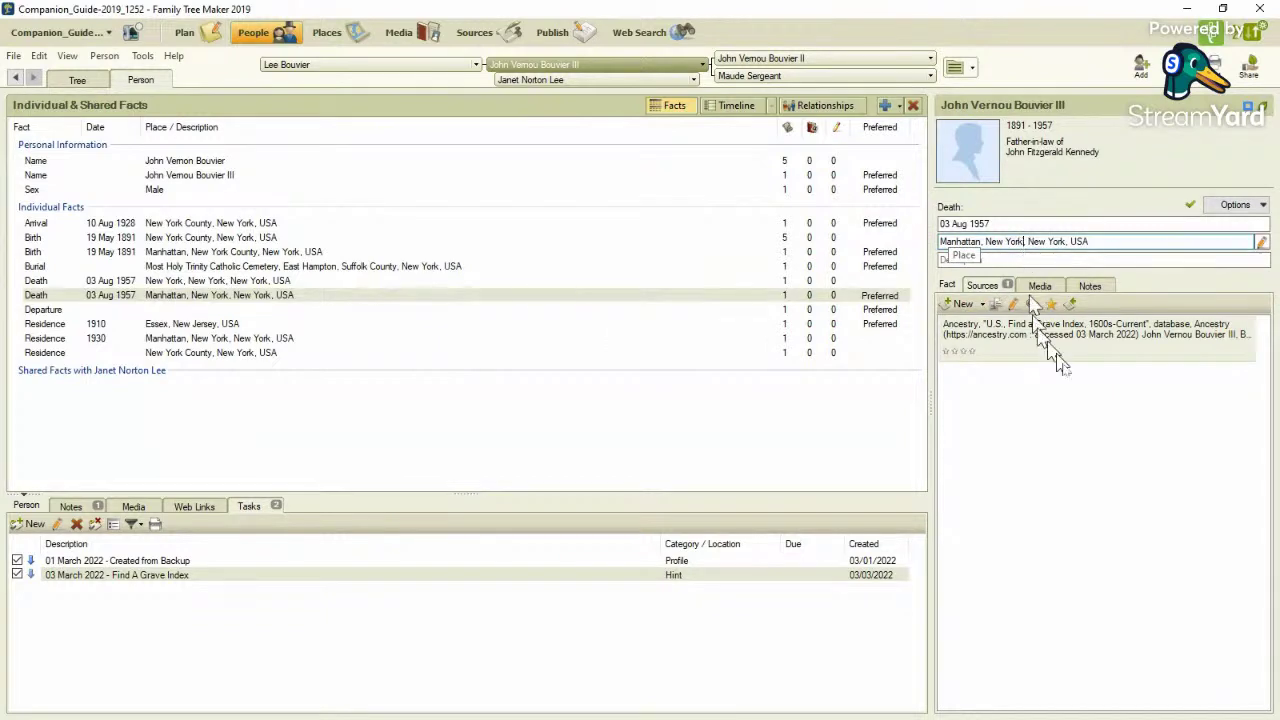
text(Cou8nty)
key(BackSpace)
key(BackSpace)
key(BackSpace)
key(BackSpace)
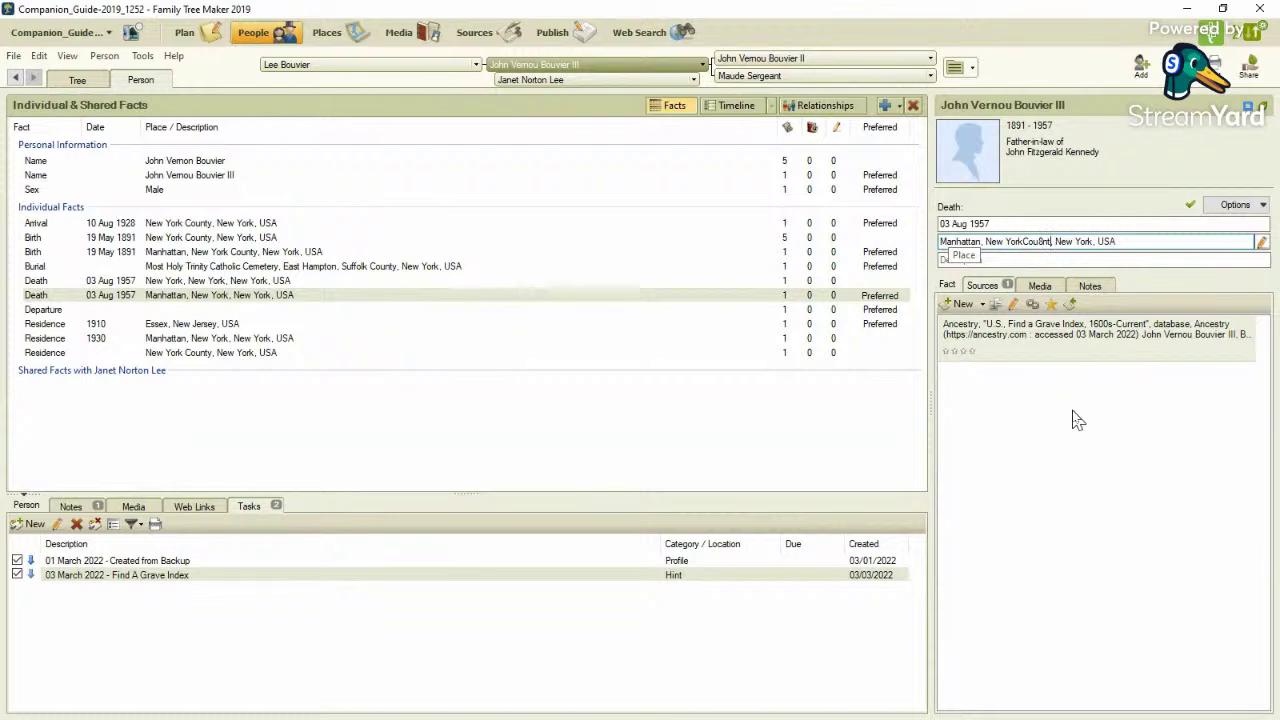
text(nty)
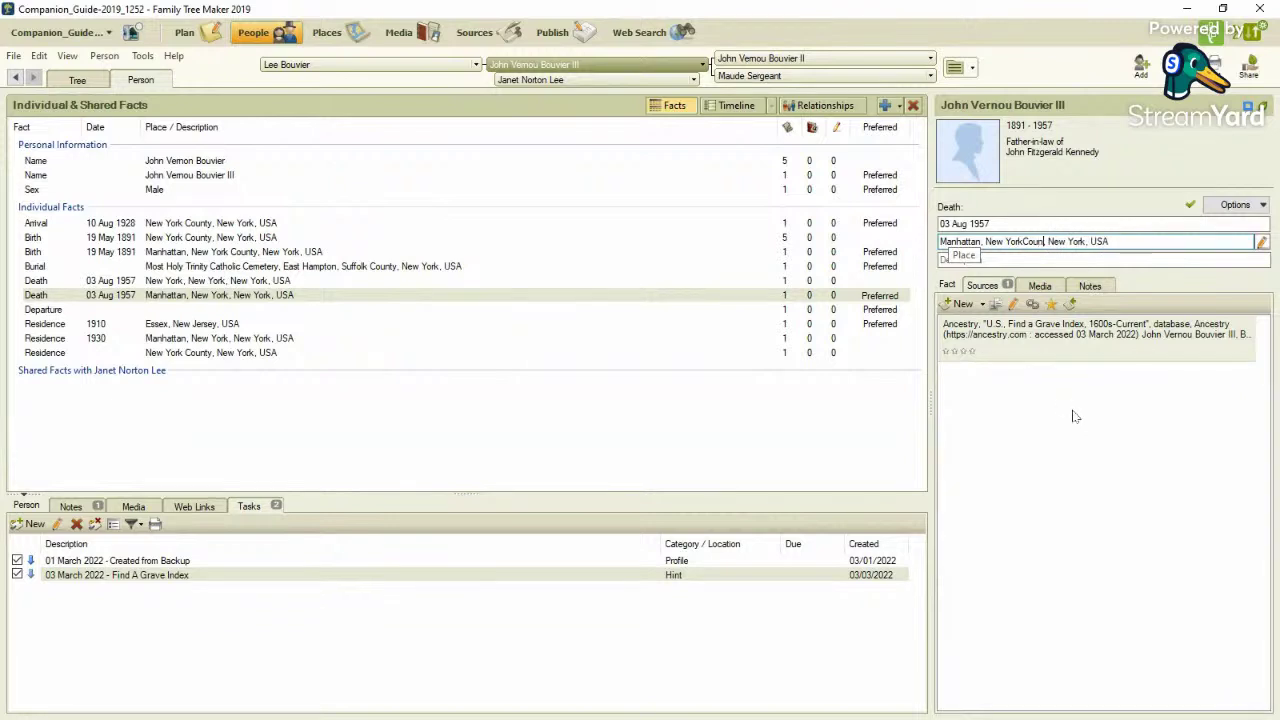
key(Return)
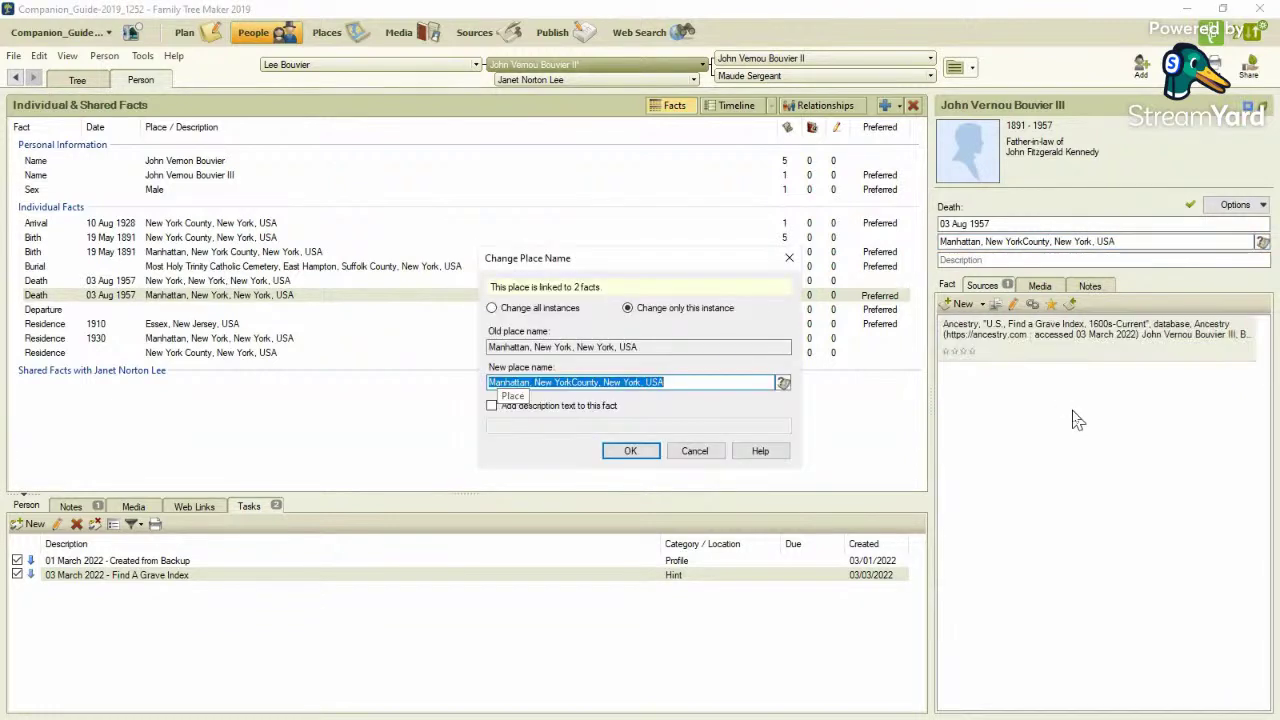
double_click(578, 382)
click(574, 382)
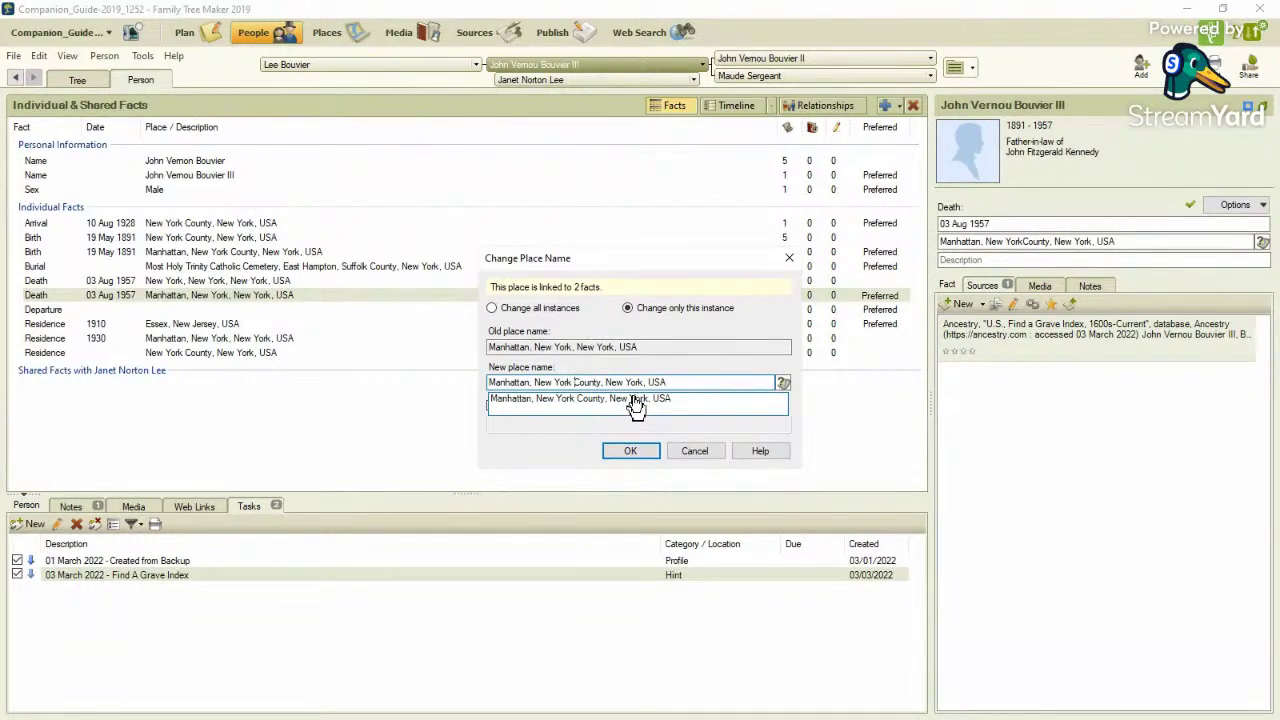
click(636, 400)
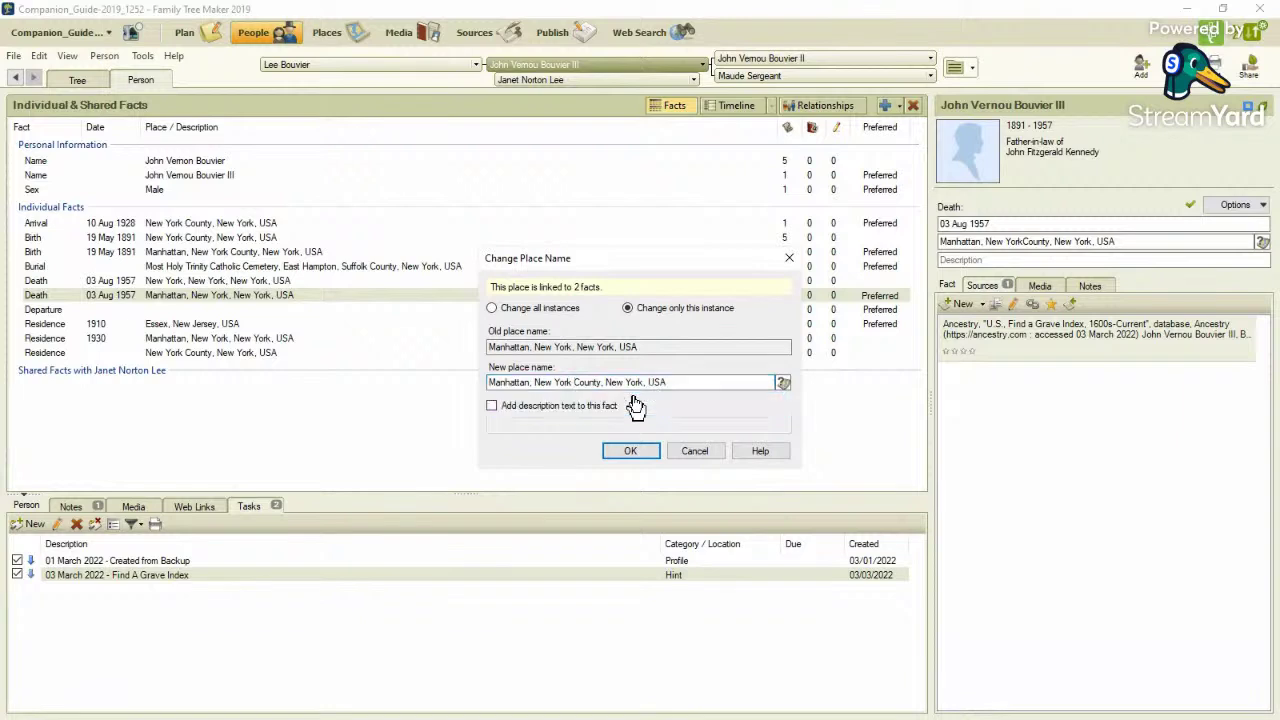
click(640, 452)
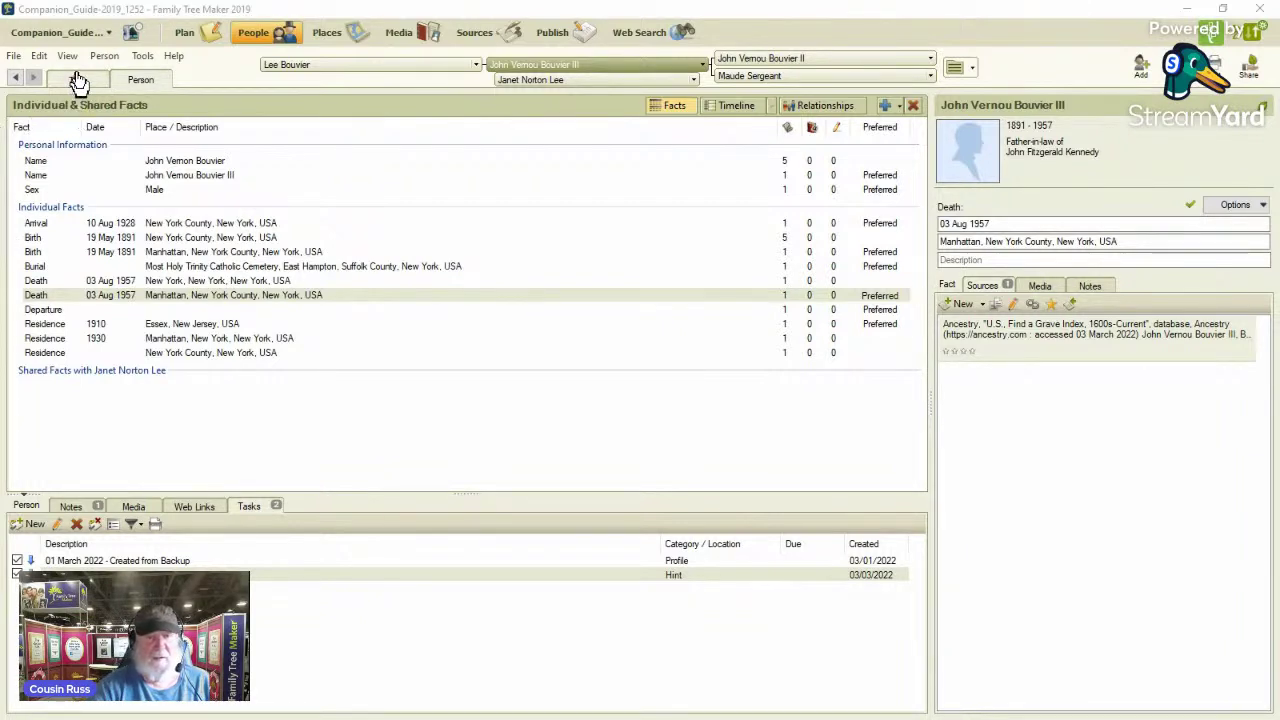
Open the Plan workspace for the current tree, then minimize the program window
click(180, 38)
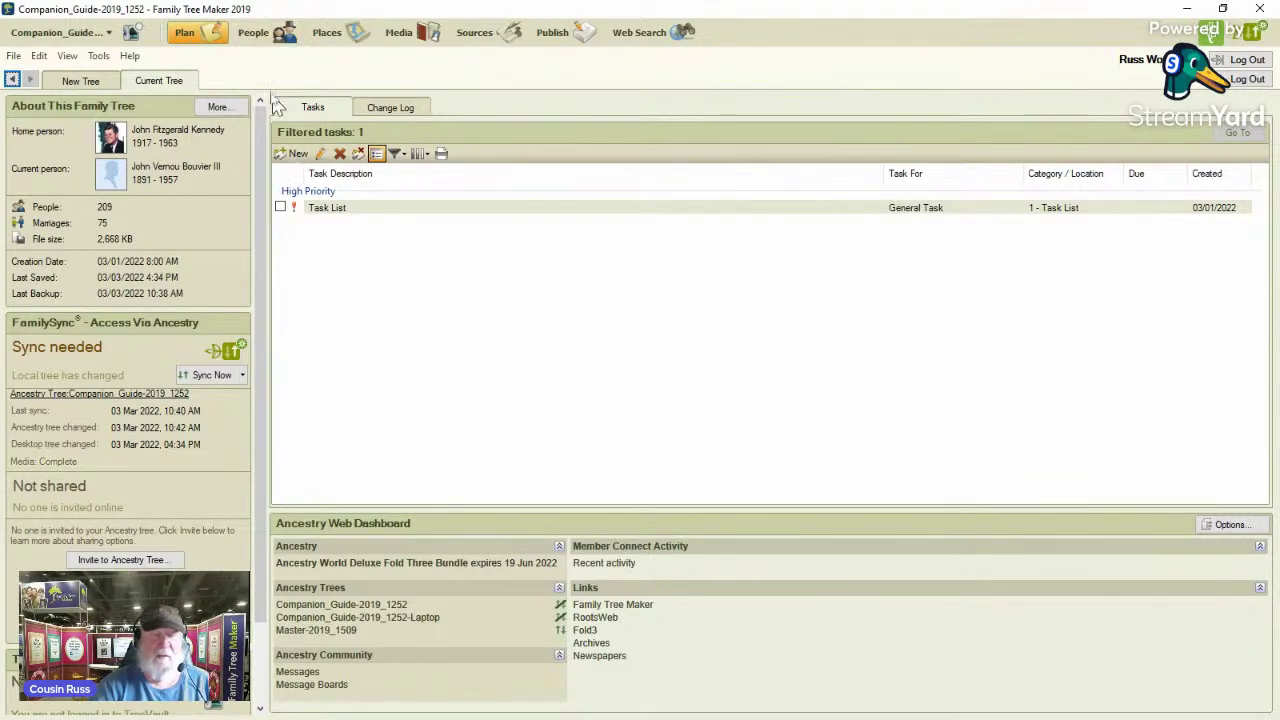
click(1188, 10)
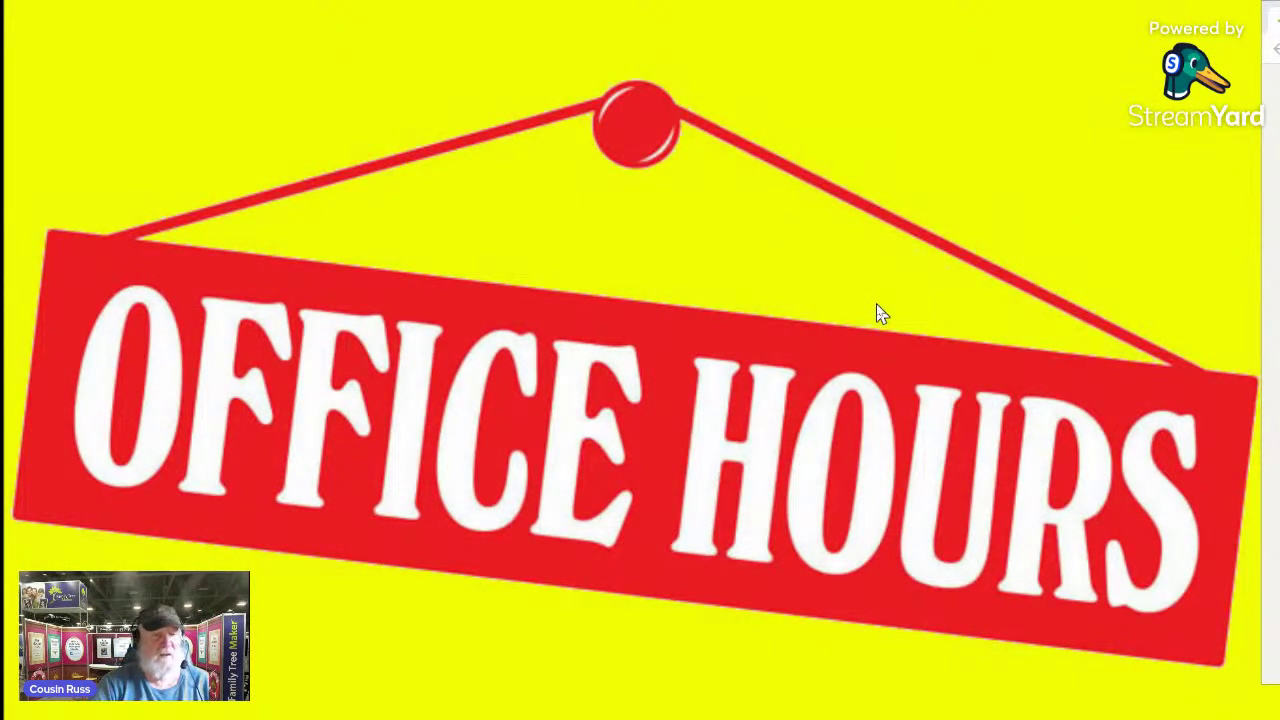